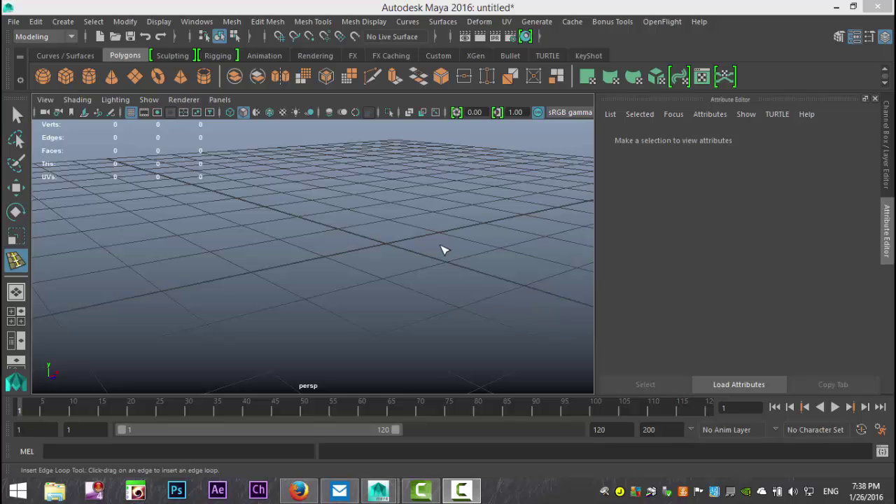
- Create a polygon pipe at the origin and scale it to about 5.07 in X and Z and 0.49 in Y
left_click_drag(455, 264, 423, 279, "alt")
left_click(203, 76)
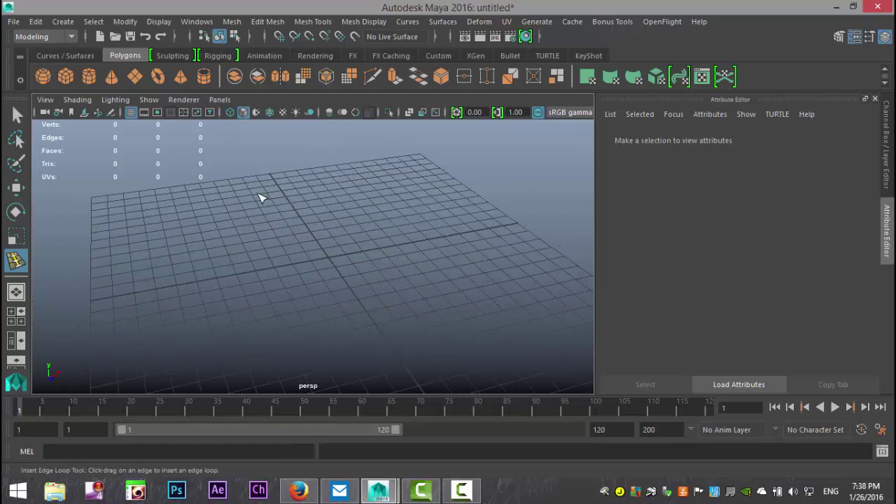
scroll(375, 288, "up", 5)
key("r")
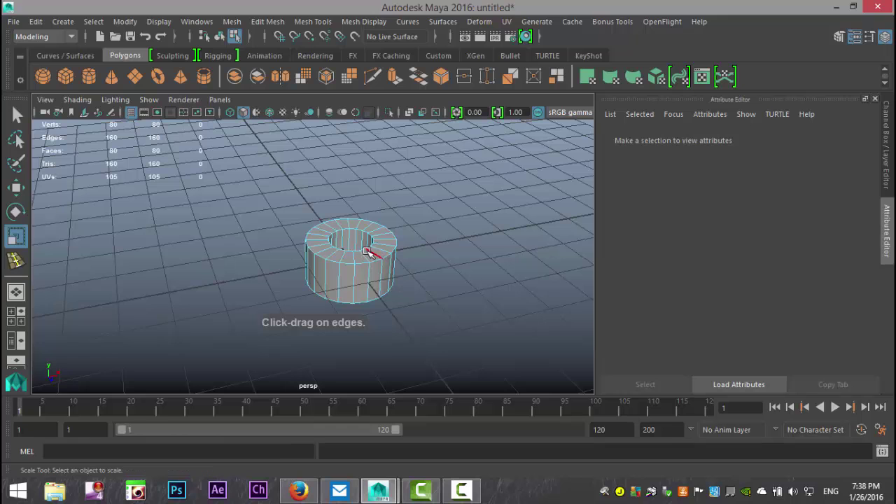
right_click_drag(362, 260, 424, 93)
left_click_drag(350, 260, 618, 286)
left_click_drag(351, 207, 365, 256)
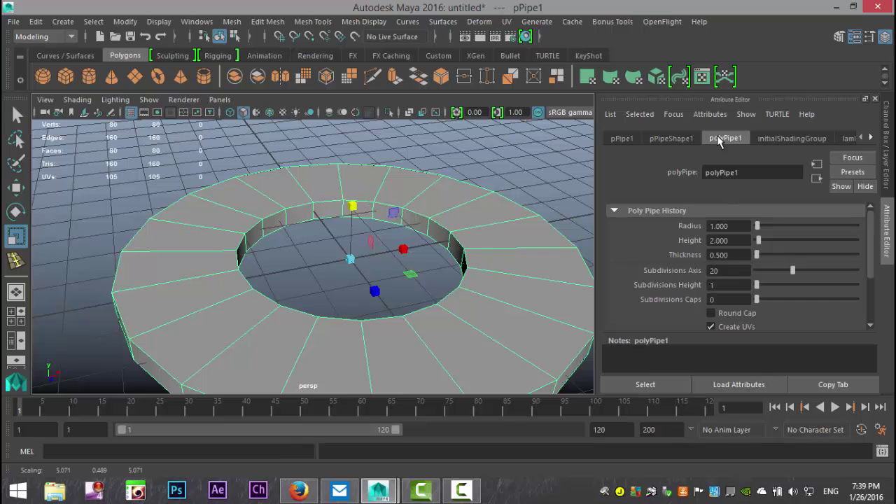
- Set the pipe's Subdivisions Axis to 40 and Thickness to 0.150, and flatten its Y scale to about 0.28
left_click(742, 271)
type("4")
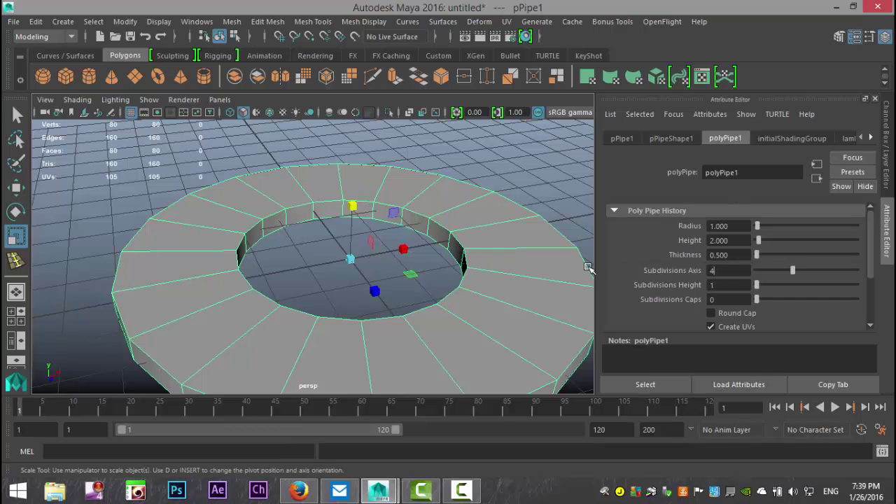
type("0")
key("Return")
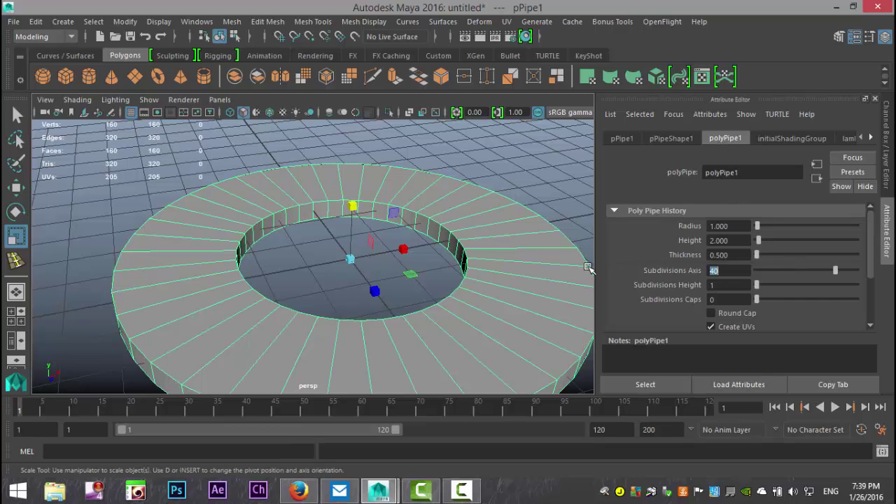
left_click(746, 256)
key("Return")
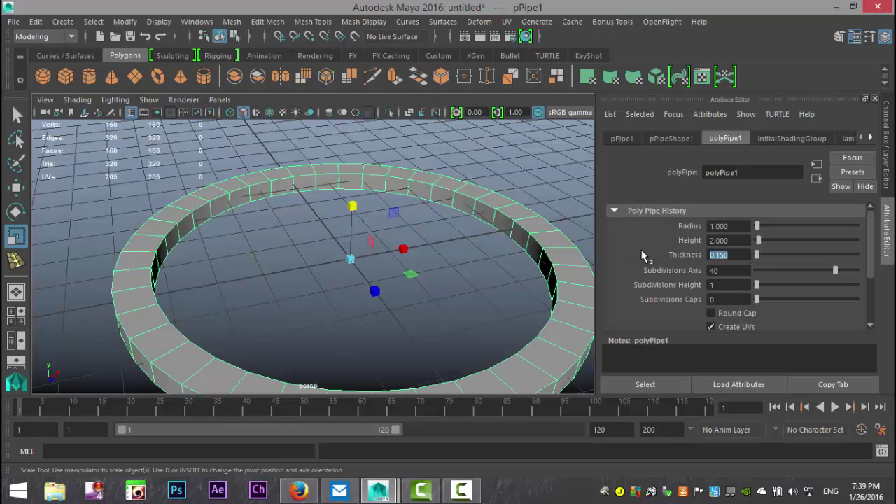
left_click_drag(327, 194, 396, 264, "alt")
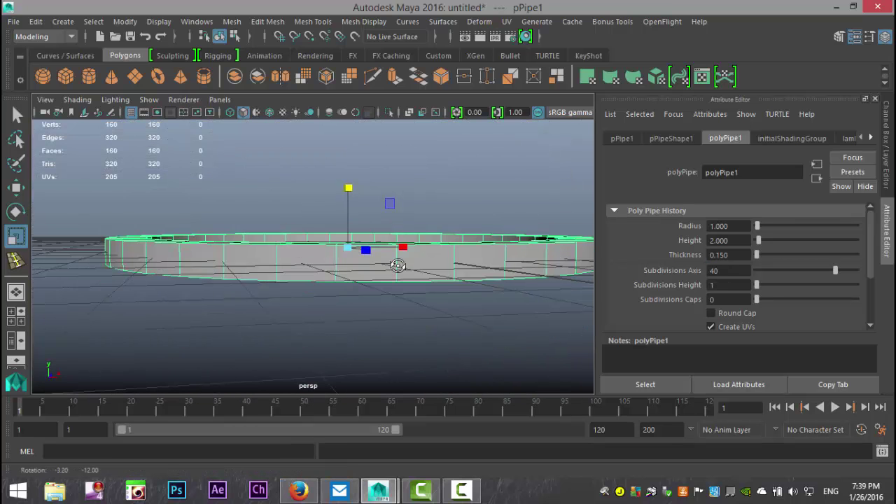
left_click_drag(349, 190, 356, 213)
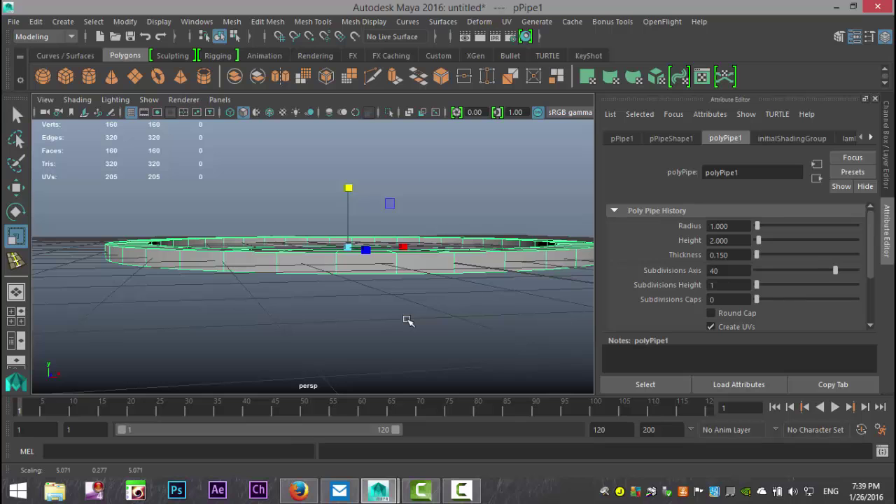
- Duplicate the ring about 0.31 upward so the copy sits on the original, and repeat the transformed duplicate to stack a third ring
key("ctrl+d")
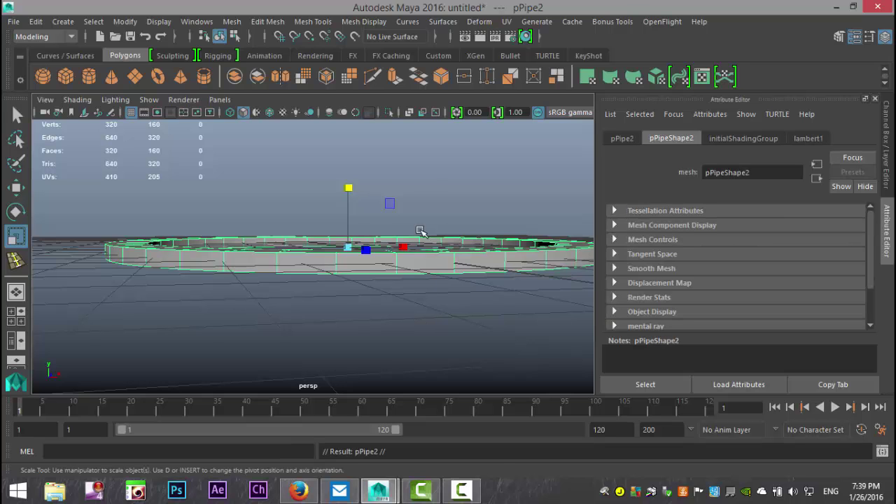
key("w")
left_click_drag(347, 187, 352, 167)
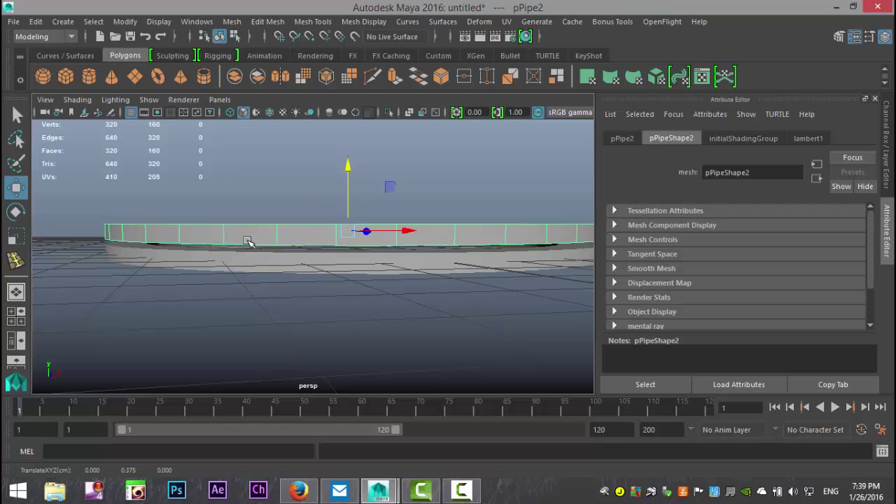
left_click(23, 322)
key("space")
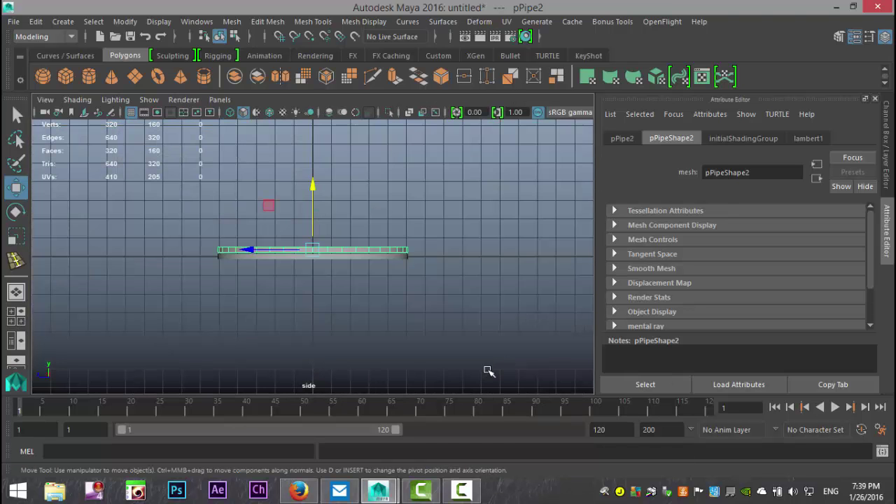
key("f")
left_click(312, 193)
left_click_drag(312, 193, 314, 197)
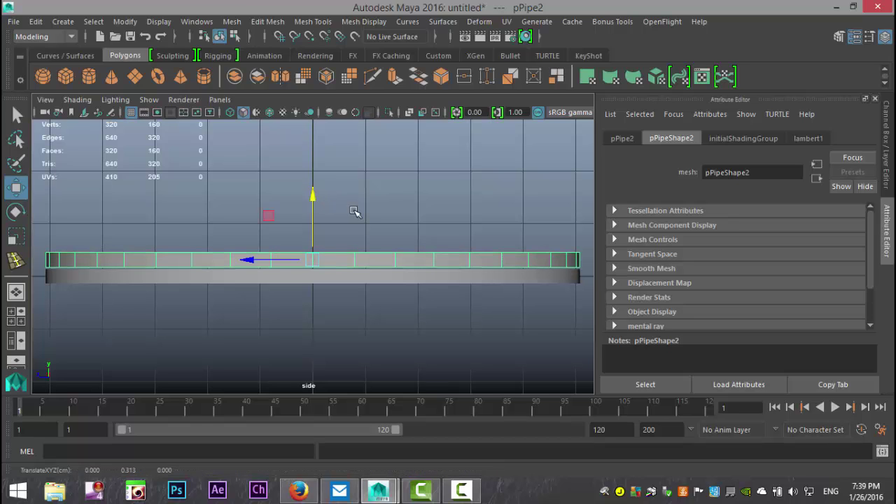
key("shift+d")
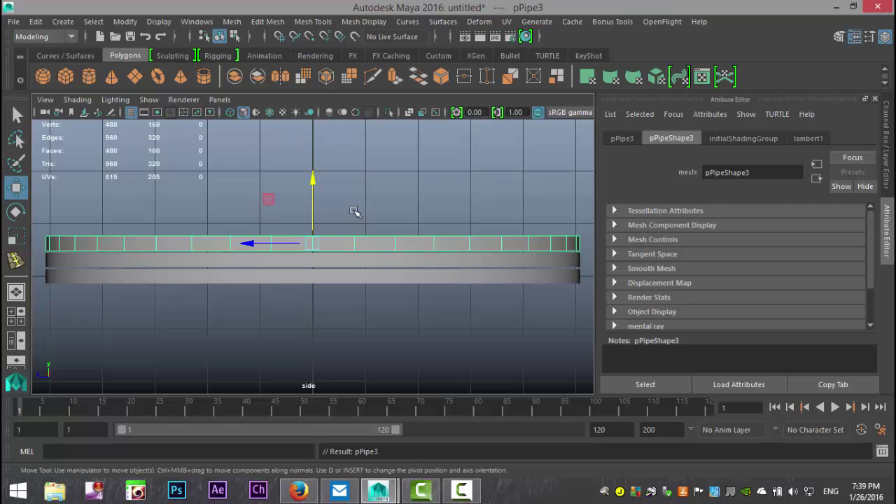
- Select all three stacked rings in the perspective view and combine them into one mesh
left_click(12, 312)
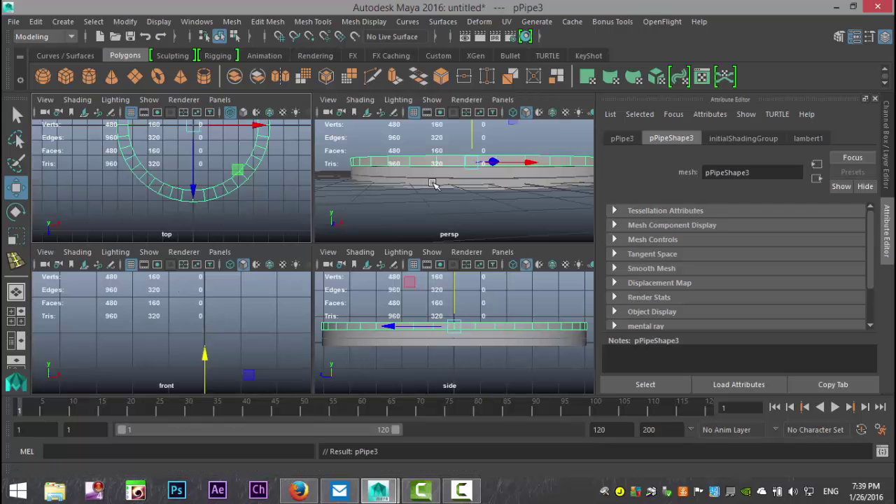
key("space")
left_click_drag(403, 345, 454, 378, "alt")
scroll(436, 375, "down", 5)
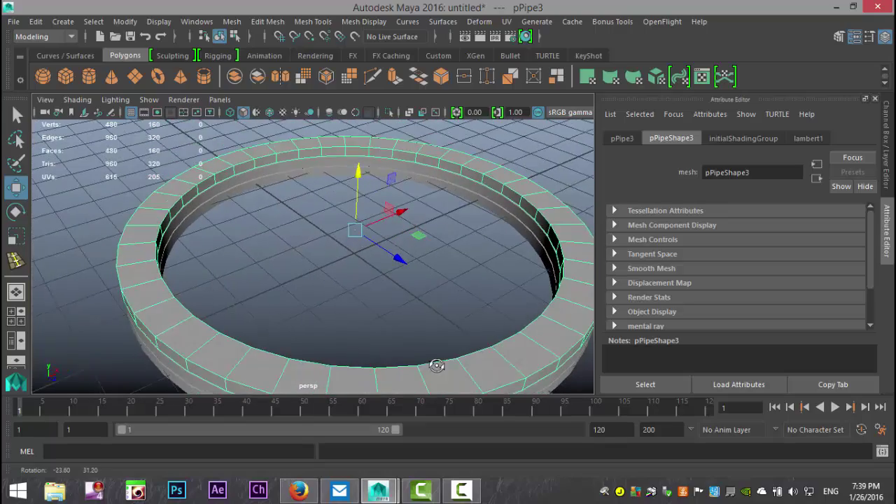
left_click_drag(379, 271, 428, 371)
key("ctrl+z")
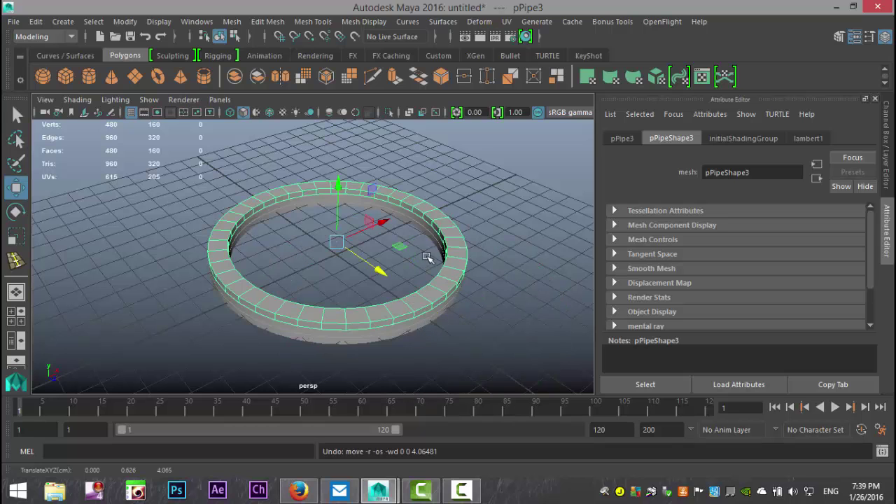
key("ctrl+z")
key("ctrl+z")
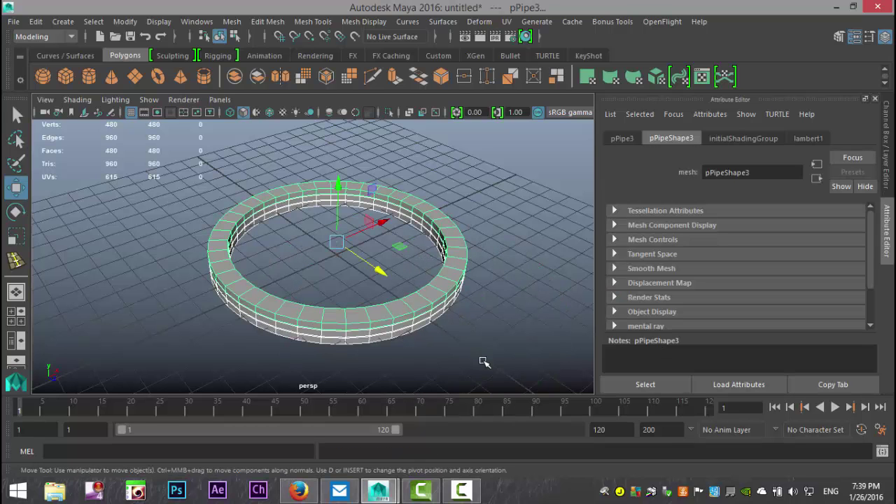
left_click(232, 21)
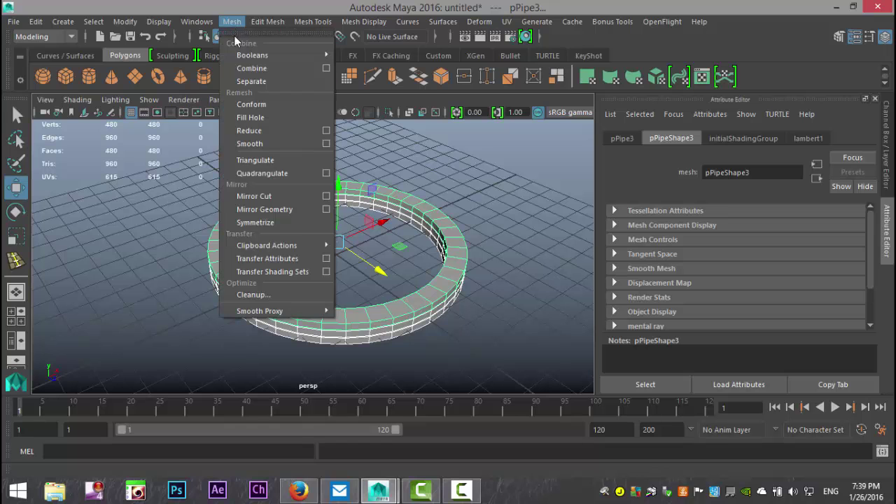
left_click(260, 69)
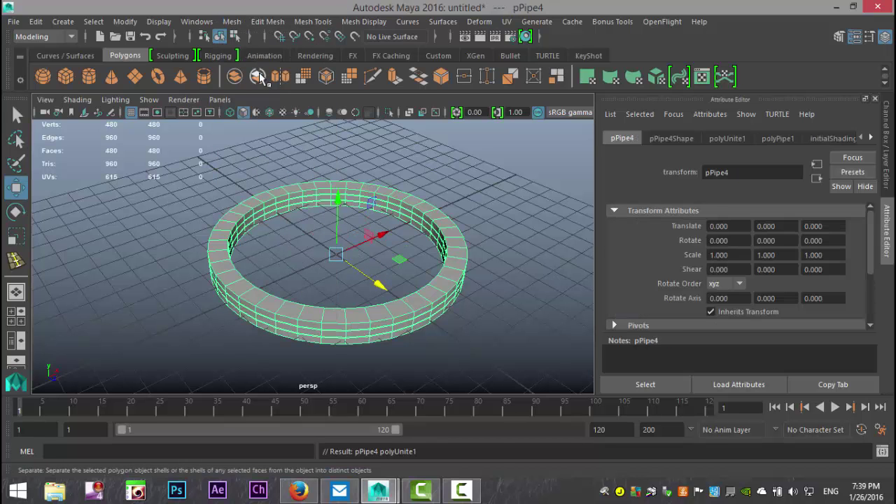
- Preview the combined ring with smooth mesh display and return it to the unsmoothed display
key("3")
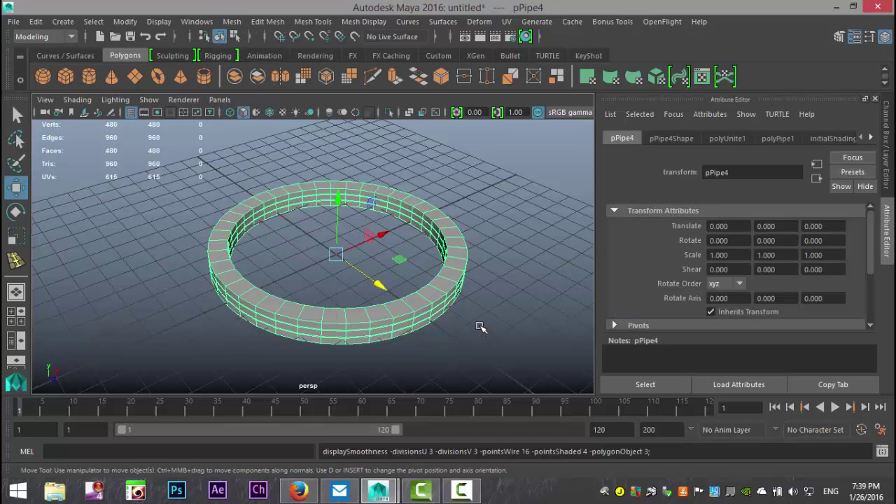
left_click(498, 313)
left_click_drag(504, 317, 433, 316, "alt")
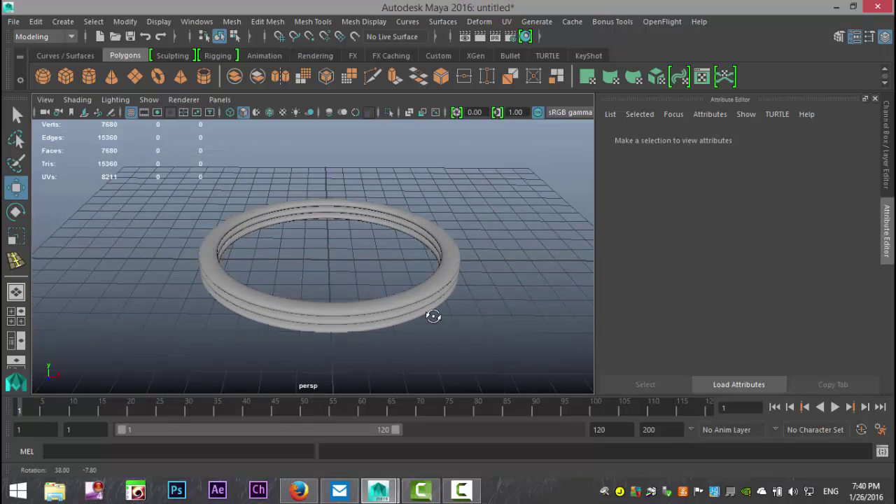
left_click(368, 310)
key("1")
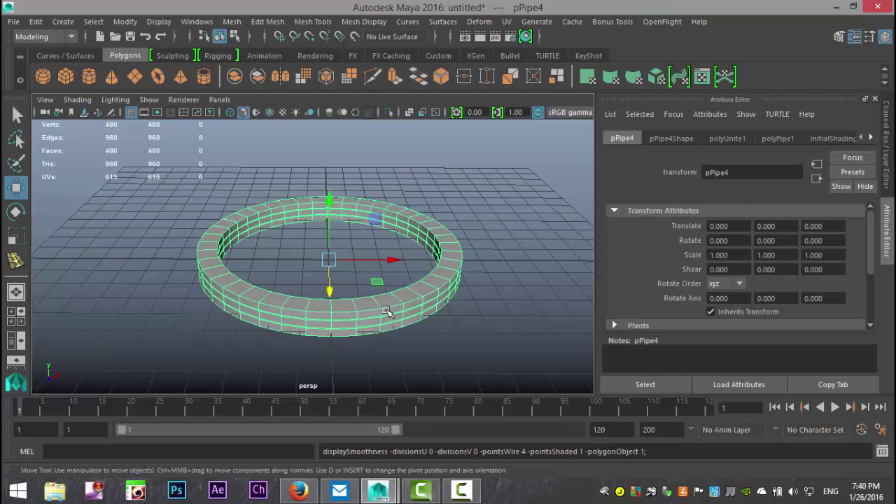
- Select a block of six outer faces, two across all three bands, at the ring's front and grow the selection four times
left_click_drag(463, 350, 387, 276, "alt")
right_click_drag(373, 259, 372, 150)
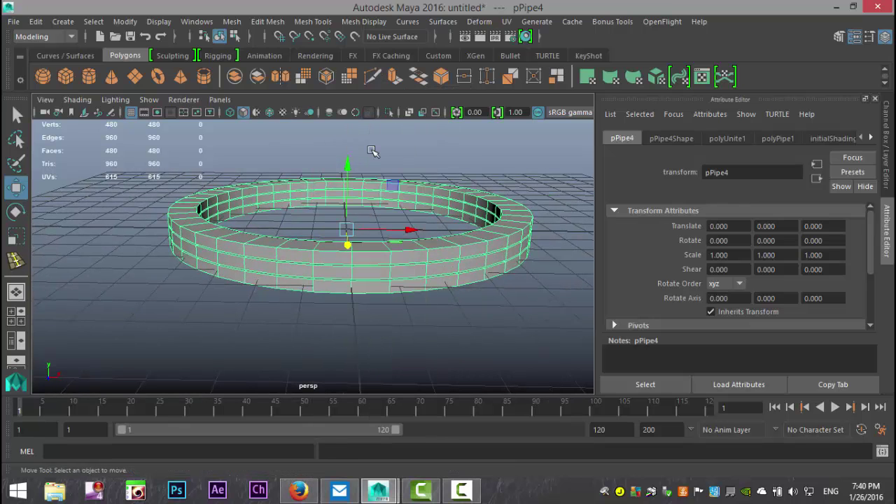
left_click(344, 256)
left_click(354, 274, "shift")
left_click(371, 276, "shift")
left_click(370, 287, "shift")
left_click(336, 289, "shift")
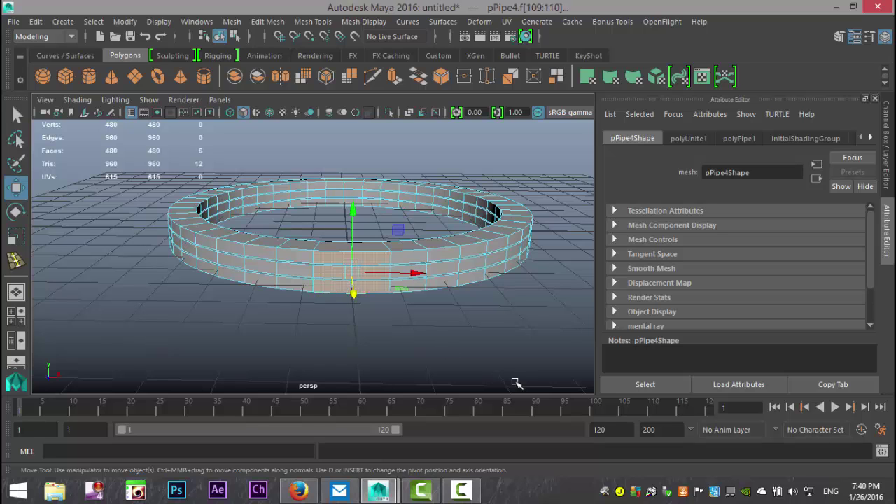
key("shift+period")
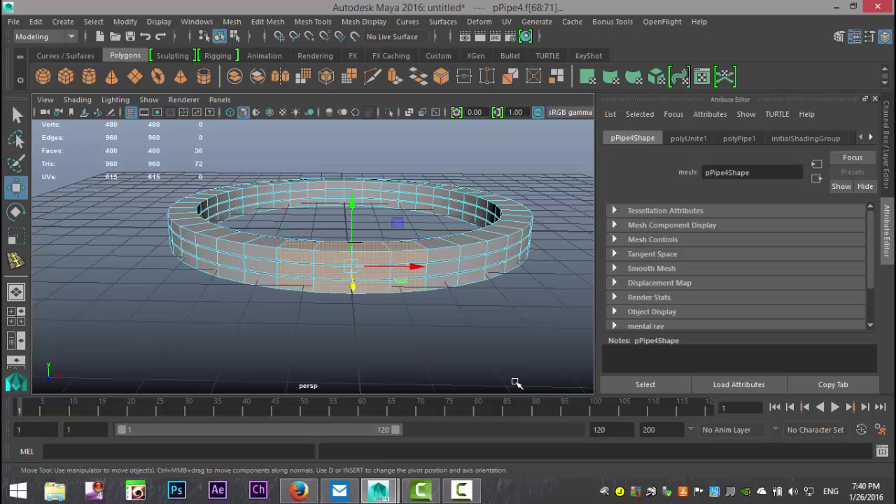
key("shift+period")
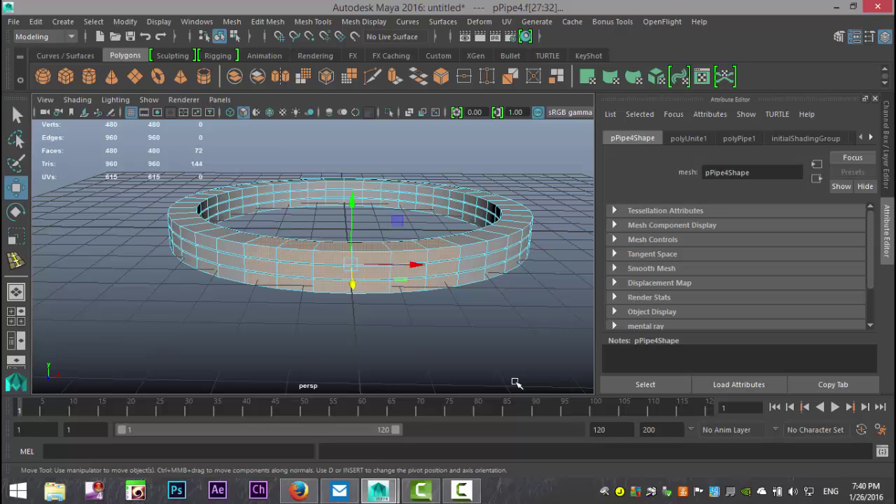
key("shift+period")
key("shift+period")
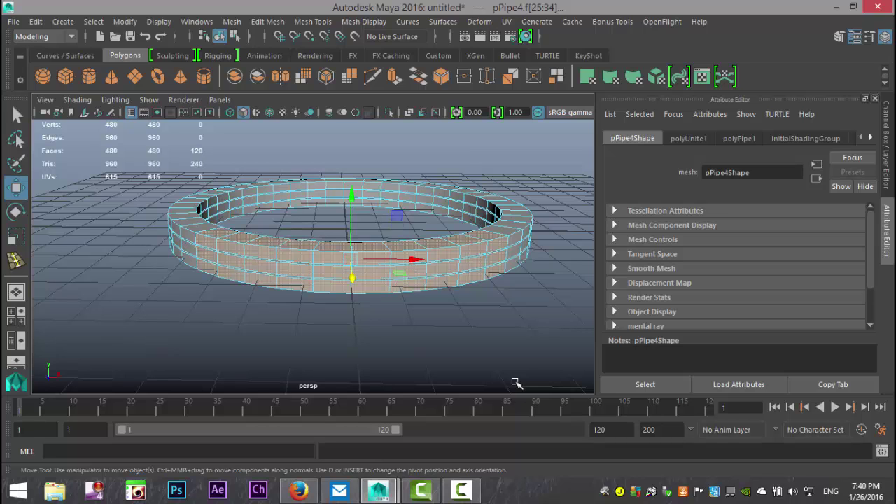
- Try rotating the selected faces about 8.6 degrees around Z with Soft Select on, and undo the rotation
mouse_move(507, 357)
left_mouse_down("alt")
mouse_move(500, 376)
mouse_move(506, 341)
left_mouse_up("alt")
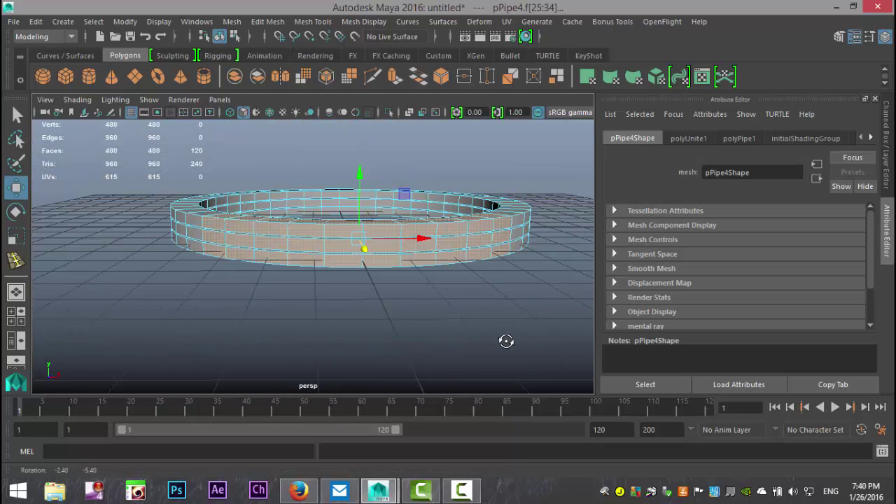
key("e")
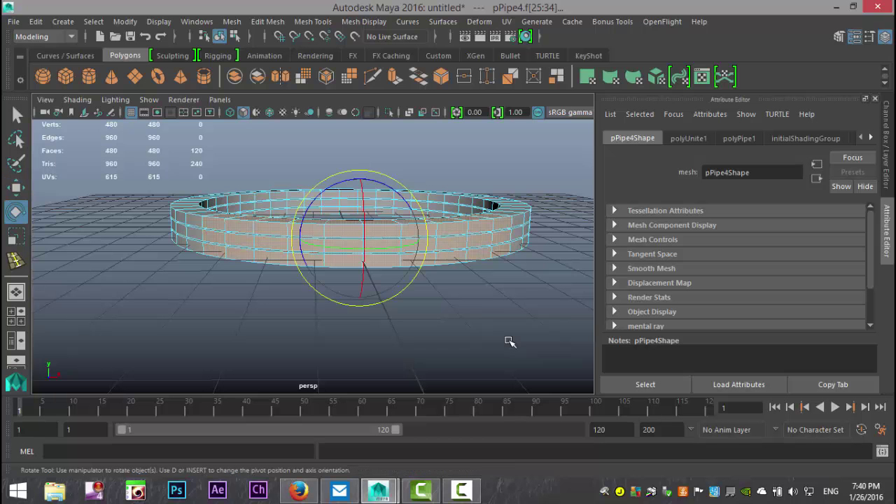
key("b")
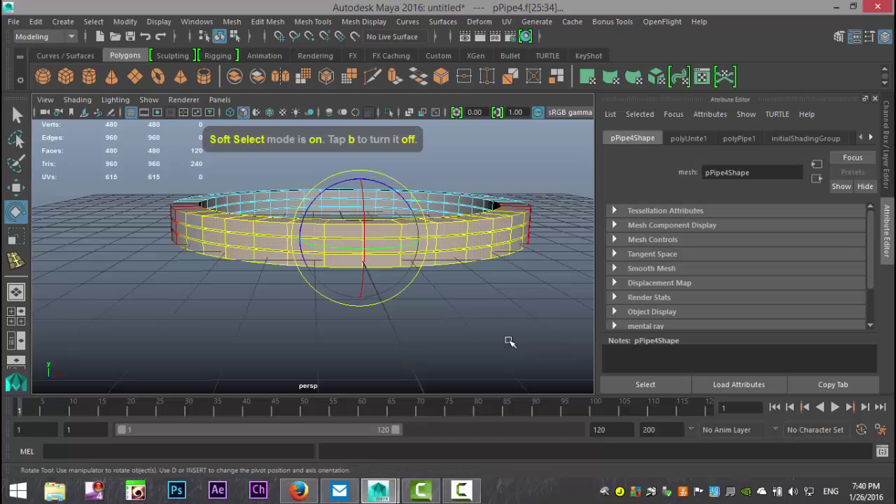
left_click_drag(511, 343, 514, 362, "alt")
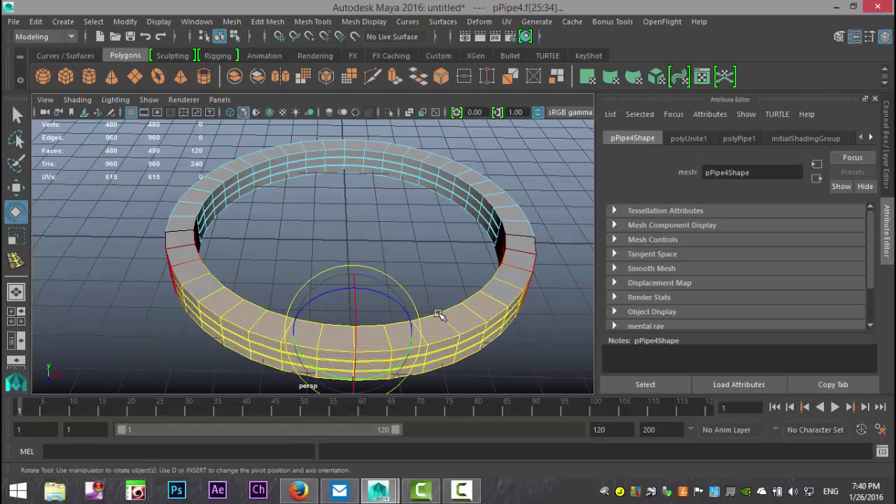
middle_click_drag(324, 248, 358, 272)
left_click_drag(525, 360, 536, 340)
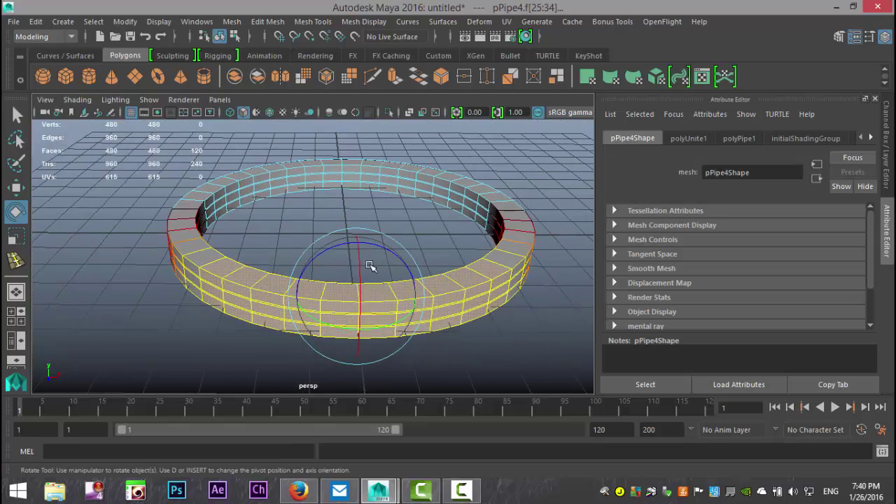
left_click_drag(371, 245, 381, 252)
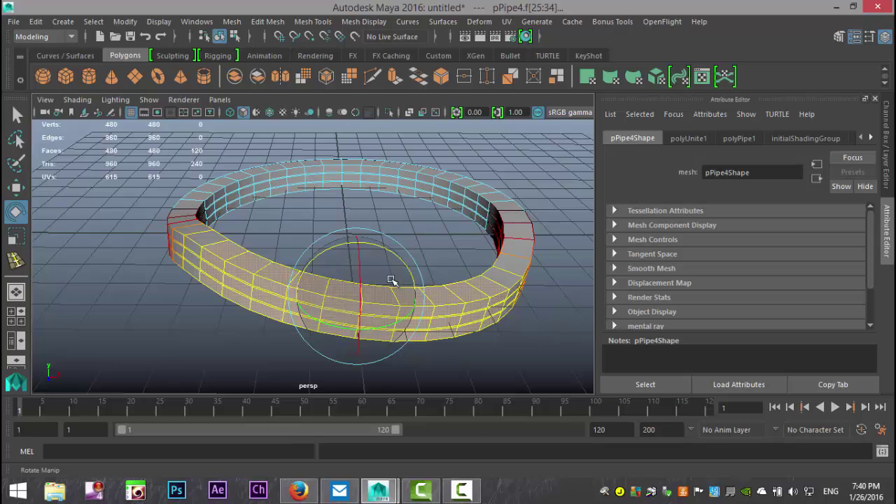
key("ctrl+z")
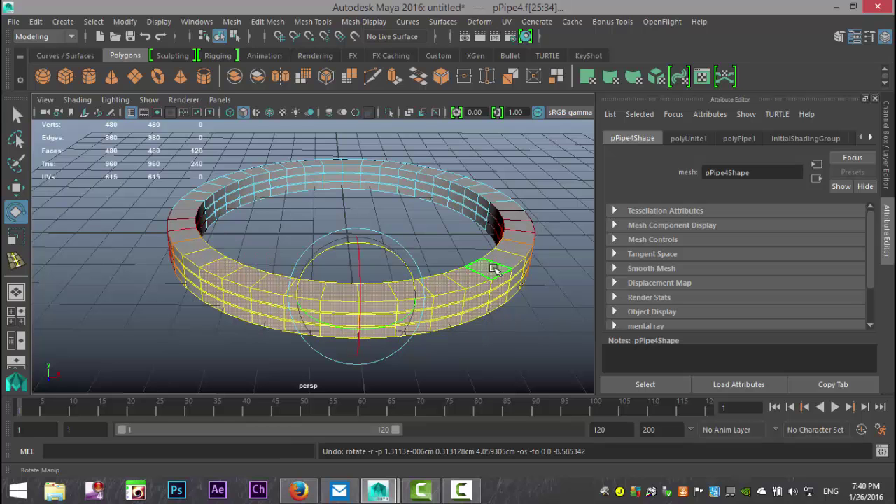
- Try rotating the selected faces about 11.1 degrees around Z with a smaller Soft Select falloff, and undo the rotation
key("b")
left_click_drag(467, 240, 396, 254)
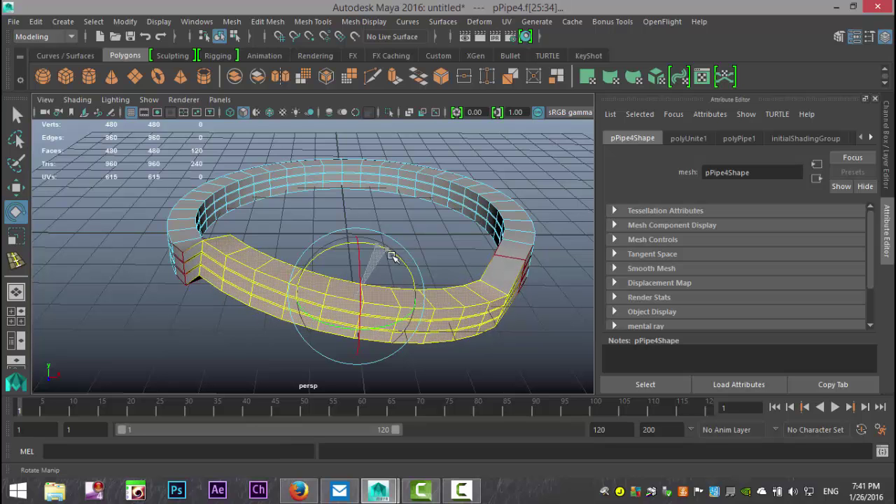
left_click_drag(245, 330, 296, 327, "alt")
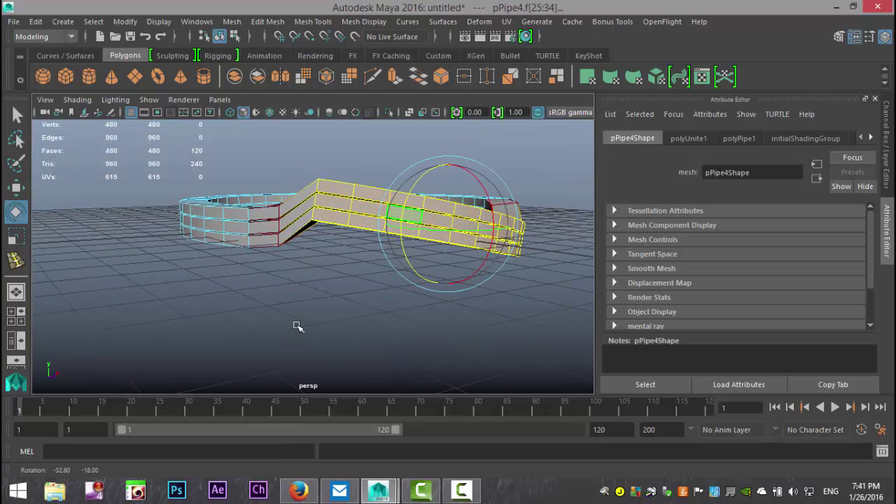
left_click_drag(319, 256, 303, 298, "alt")
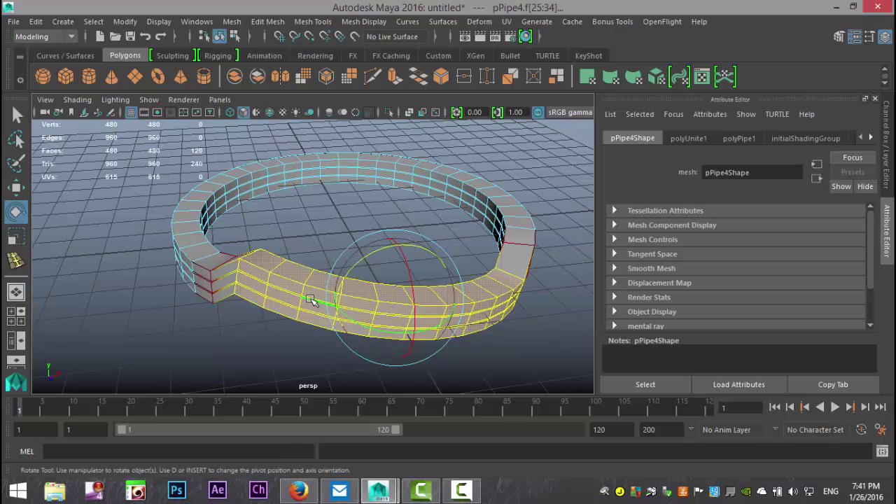
key("ctrl+z")
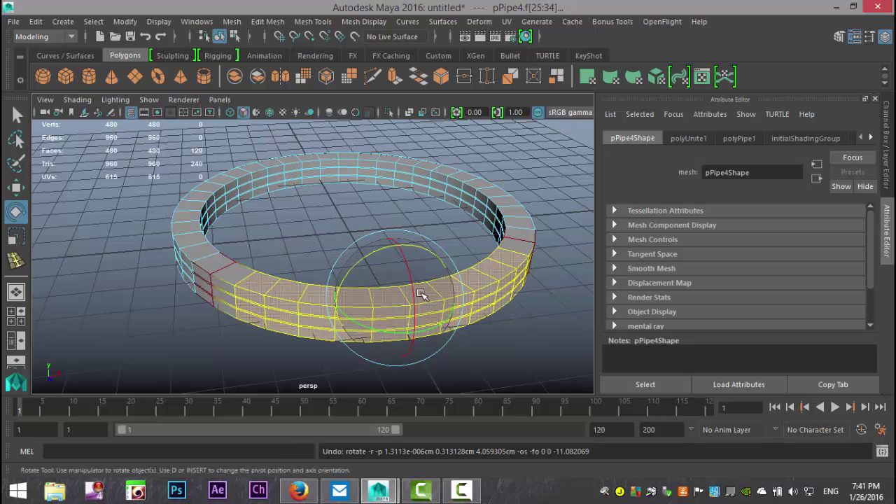
- Widen the Soft Select falloff slightly, try rotating the faces about 15.6 degrees around Z, and undo the rotation
key("b")
left_click_drag(369, 209, 410, 223)
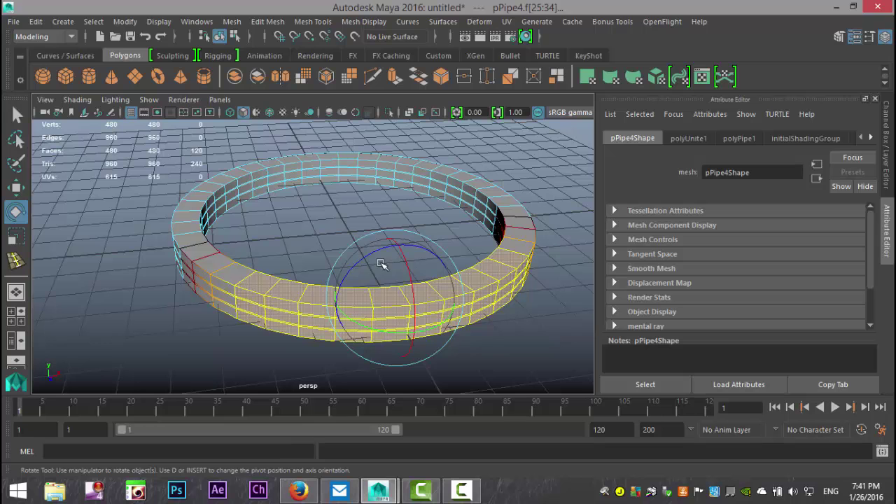
left_click_drag(371, 260, 384, 255)
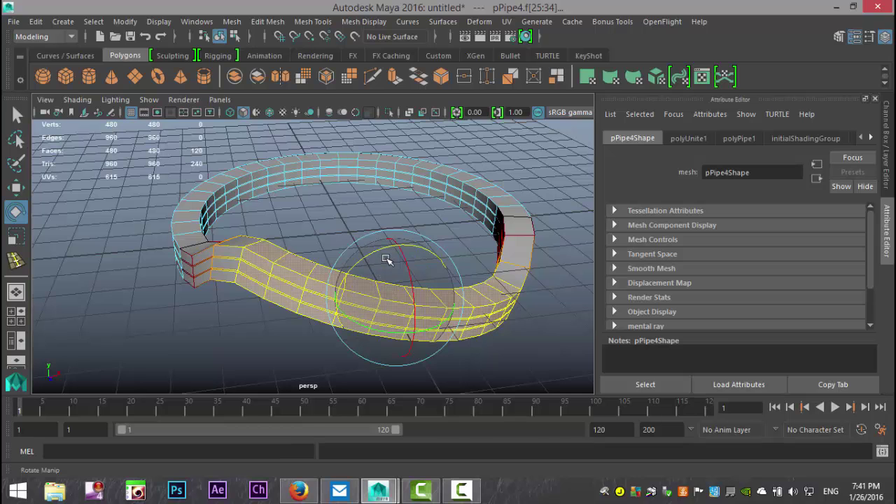
key("ctrl+z")
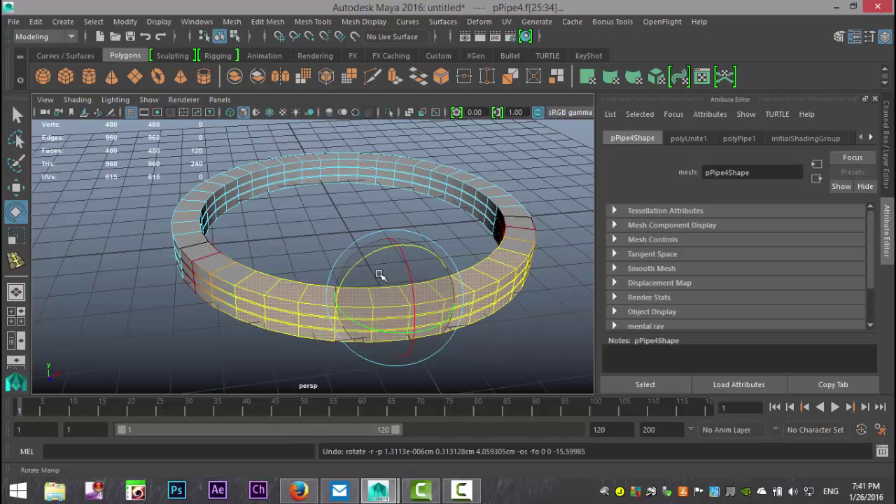
- Reduce the Soft Select falloff radius to 0.3, rotate the selected front faces around Z to tilt them, and deselect everything
left_click_drag(381, 221, 302, 241)
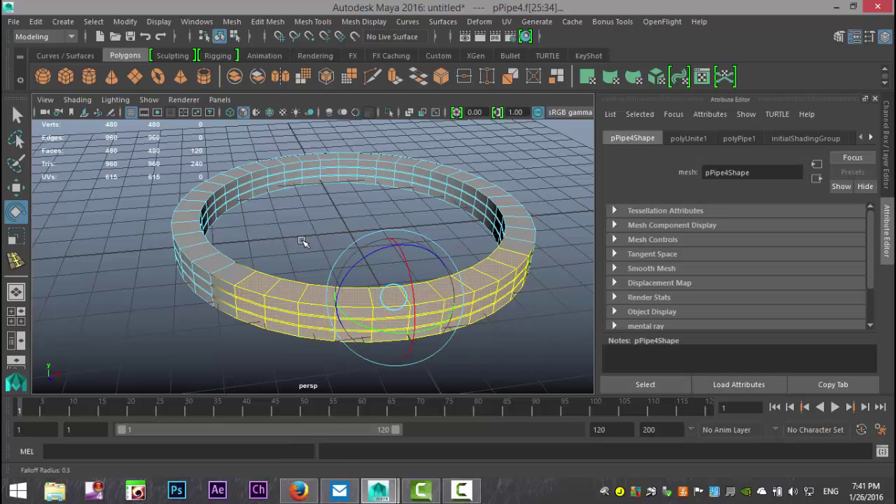
left_click_drag(366, 266, 379, 257)
left_click(526, 343)
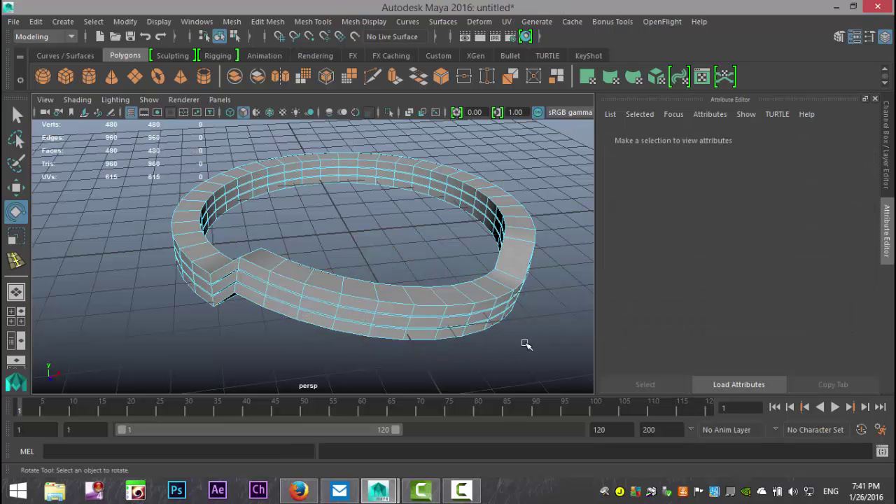
left_click_drag(507, 334, 500, 304, "alt")
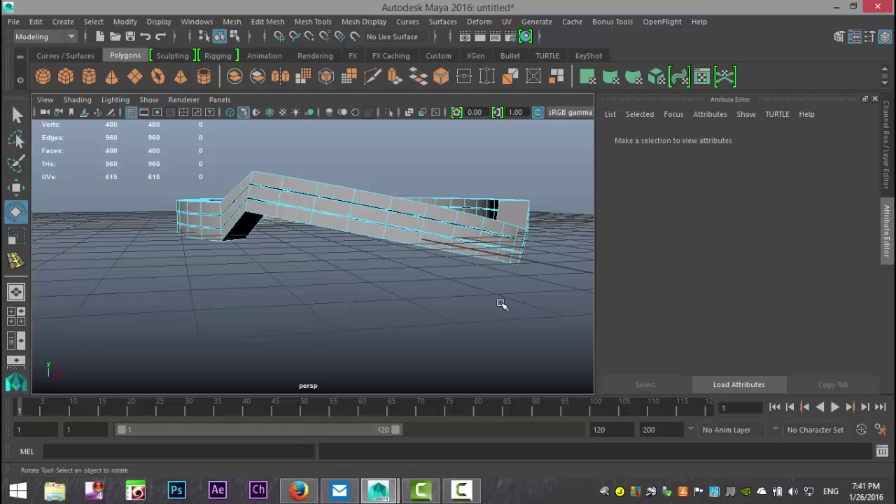
- Return to object mode, inspect the whole twisted ring in smooth mesh display, and restore the unsmoothed display
right_click(334, 207)
left_click(382, 98)
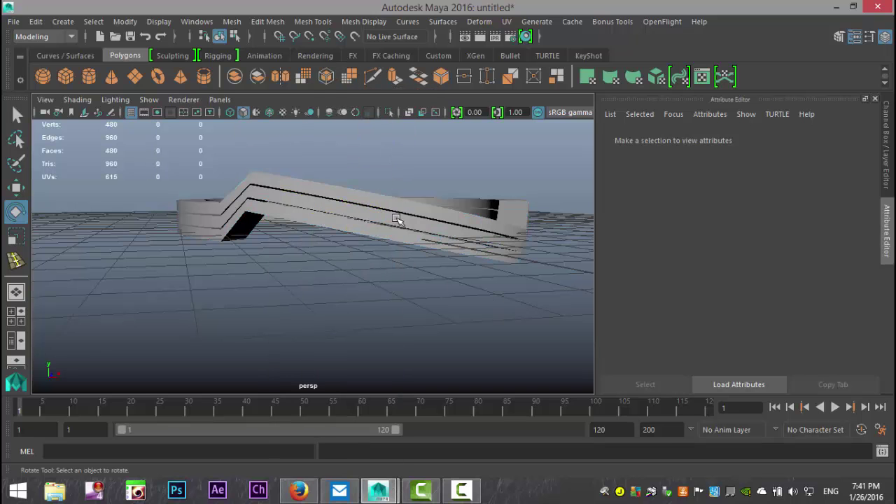
left_click_drag(423, 294, 418, 297, "alt")
left_click_drag(269, 154, 429, 326)
key("g")
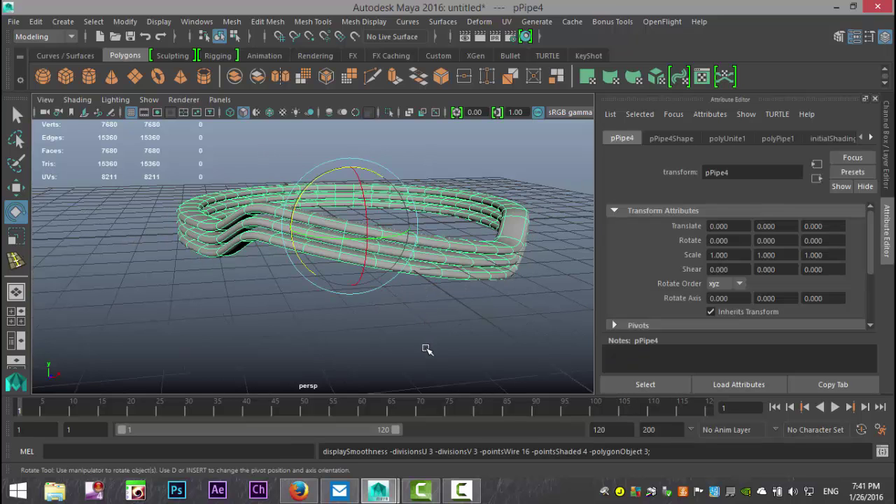
left_click(387, 341)
mouse_move(320, 332)
left_mouse_down("alt")
mouse_move(366, 310)
mouse_move(205, 314)
mouse_move(343, 322)
mouse_move(314, 324)
left_mouse_up("alt")
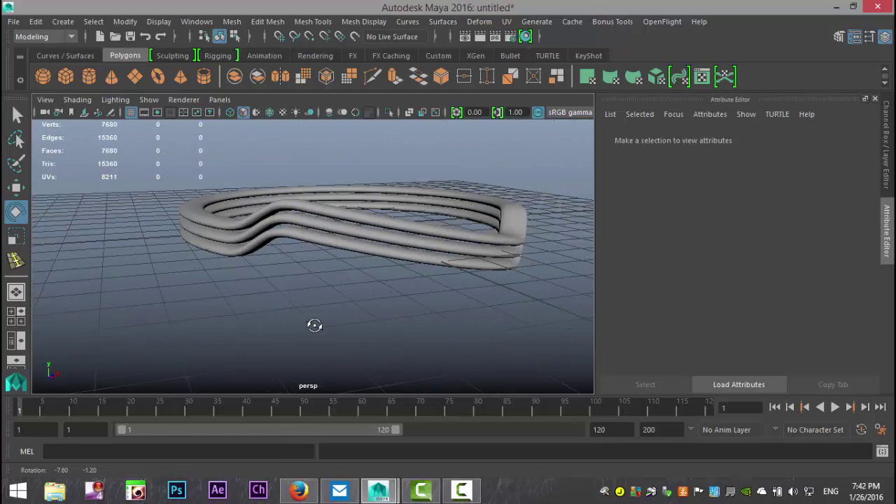
scroll(329, 332, "up", 3)
middle_click_drag(339, 334, 278, 365, "alt")
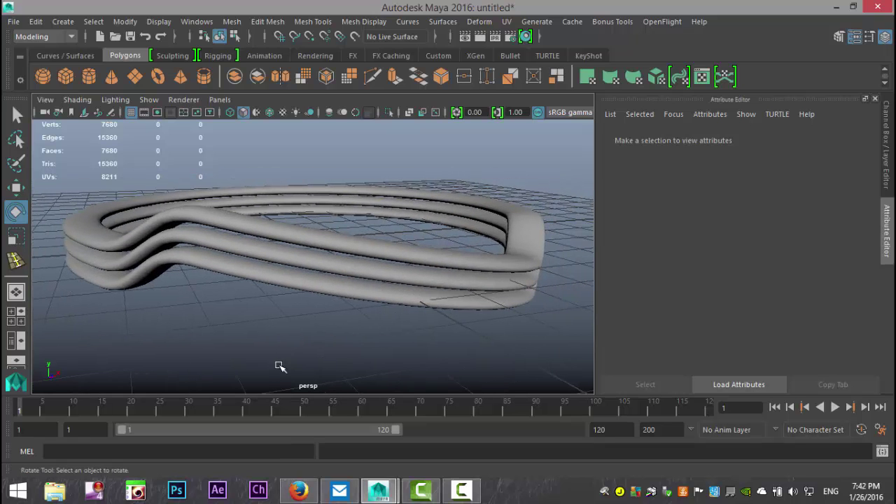
left_click_drag(357, 318, 336, 316, "alt")
middle_click_drag(342, 318, 373, 308, "alt")
left_click(385, 289)
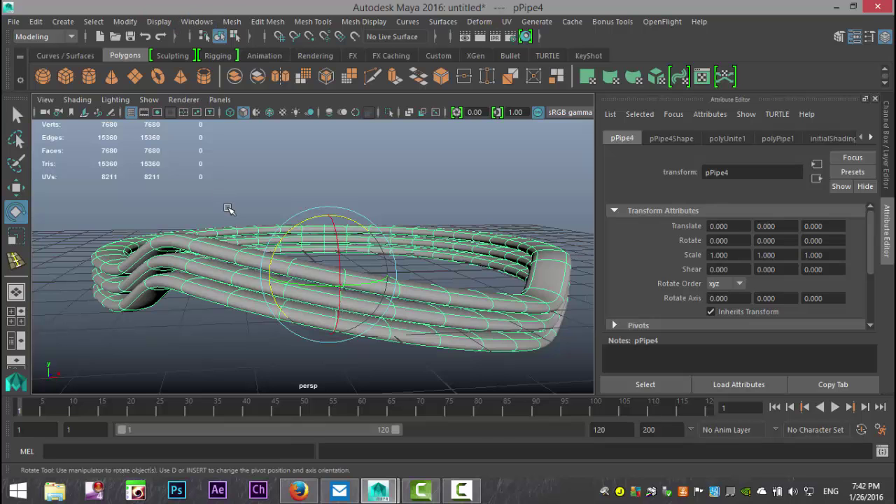
key("1")
- Separate the combined mesh into its individual rings and clear the selection
right_click_drag(430, 291, 482, 101)
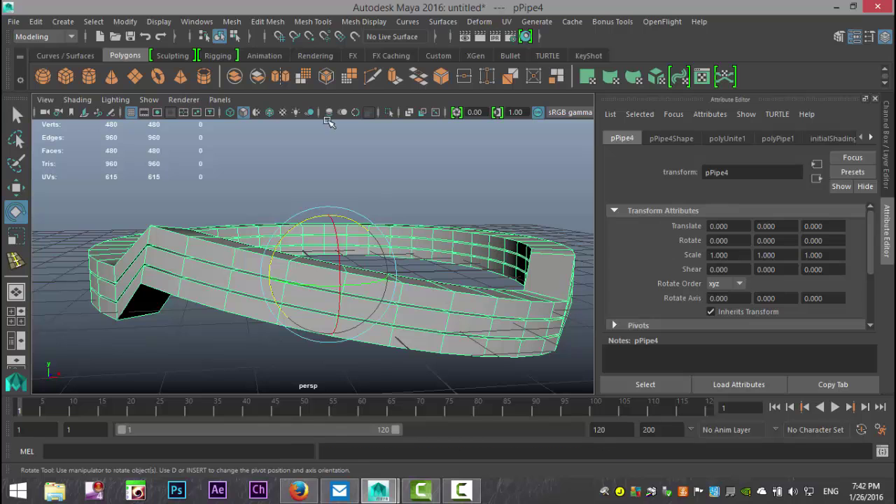
left_click(232, 21)
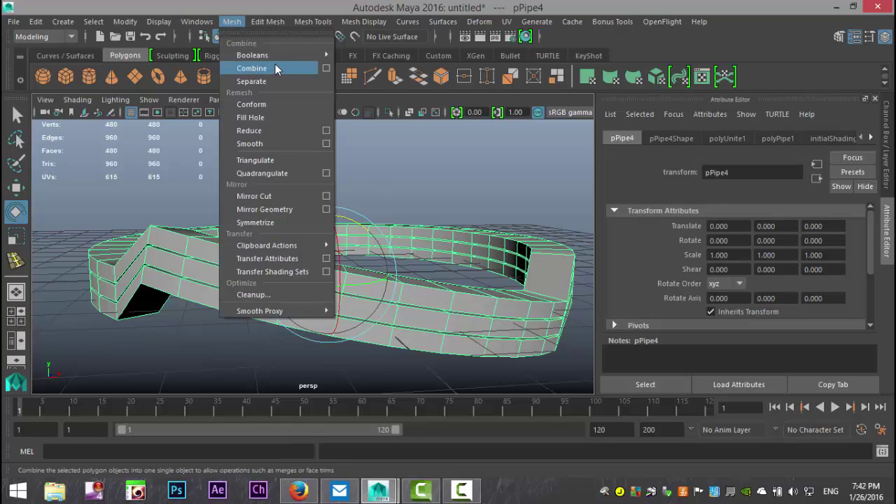
left_click(270, 83)
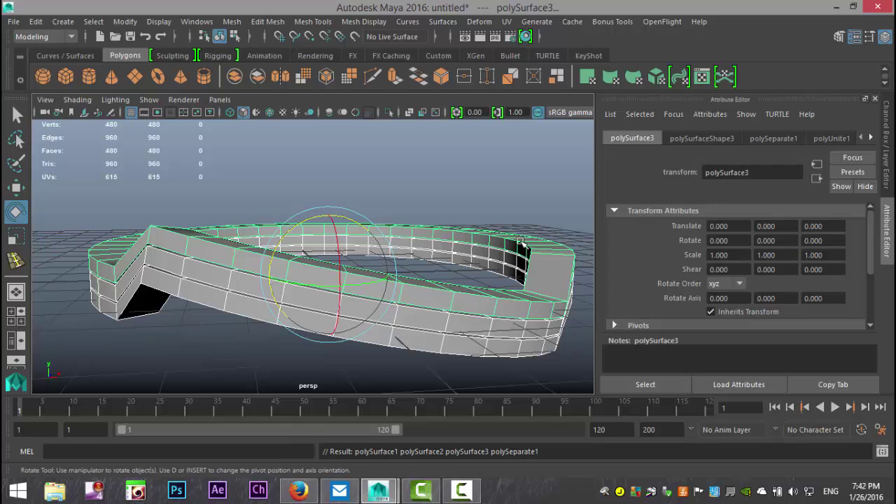
left_click(528, 210)
- Move the top ring up about 0.88 and the middle ring up about 0.43 along Y to space the rings apart
left_click(498, 314)
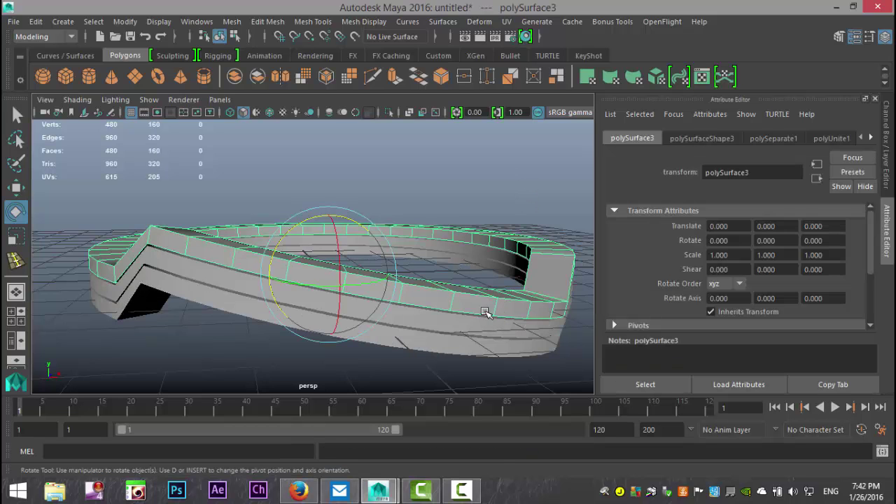
key("w")
left_click_drag(339, 211, 341, 175)
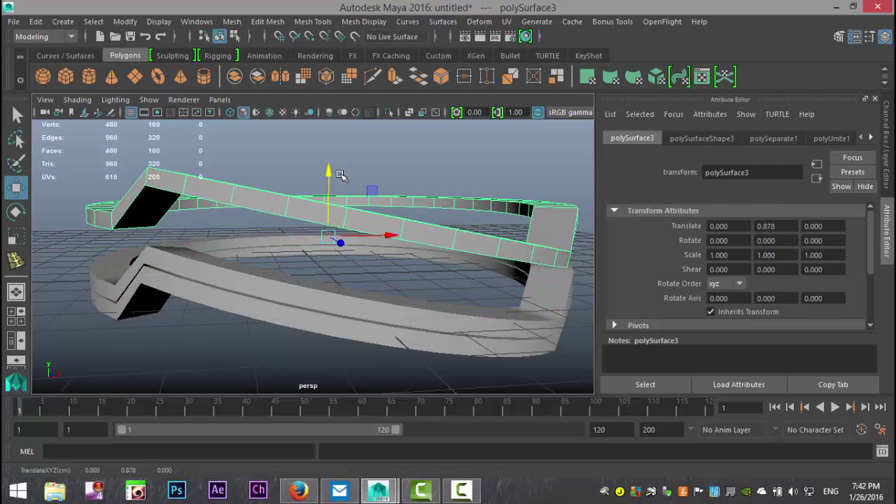
left_click(371, 311)
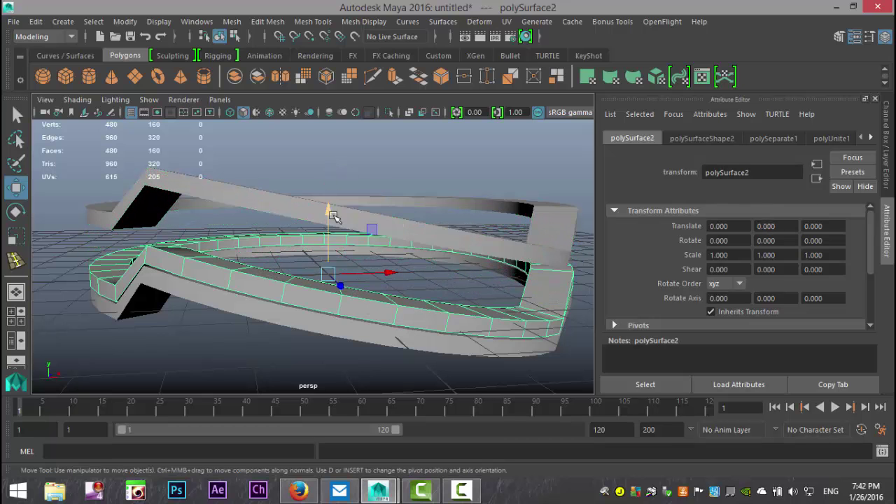
left_click_drag(330, 210, 332, 199)
mouse_move(378, 286)
left_mouse_down("alt")
mouse_move(367, 274)
mouse_move(373, 289)
left_mouse_up("alt")
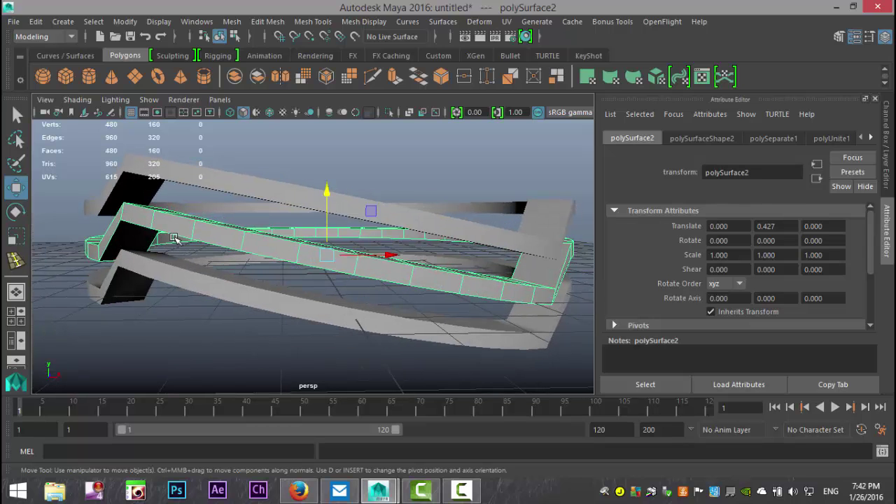
- Select the row of ten outer faces along the raised front section of the middle ring
right_click_drag(175, 112, 176, 152)
left_click(138, 218)
mouse_move(207, 310)
left_mouse_down("alt")
mouse_move(176, 310)
mouse_move(259, 314)
mouse_move(214, 318)
left_mouse_up("alt")
double_click(448, 294)
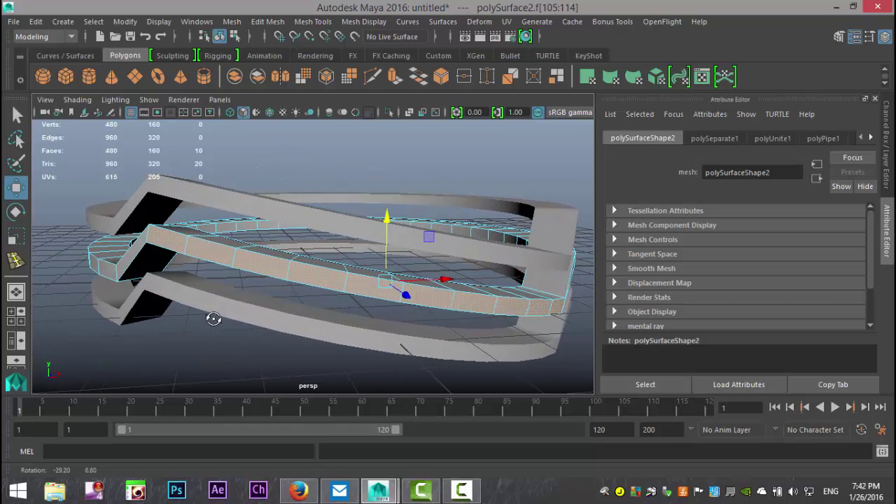
- Insert two evenly spaced edge loops around the outer side of the middle ring using the multiple edge loops option
left_click(314, 22)
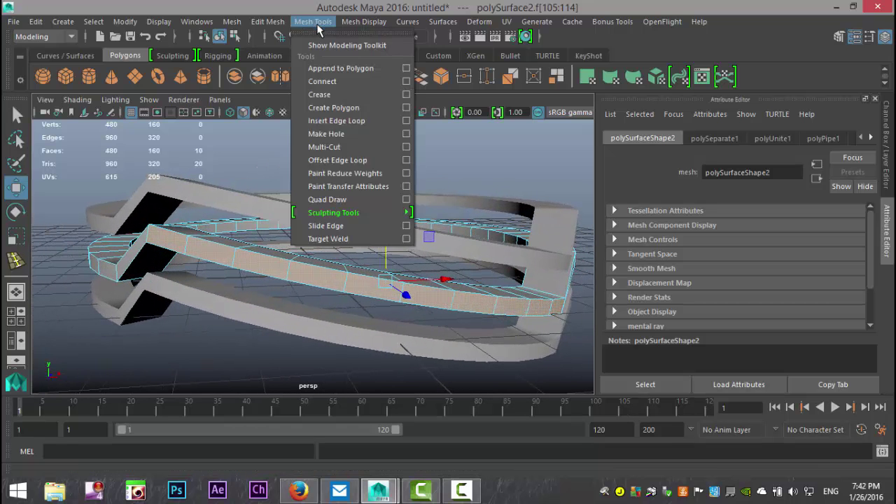
left_click(406, 120)
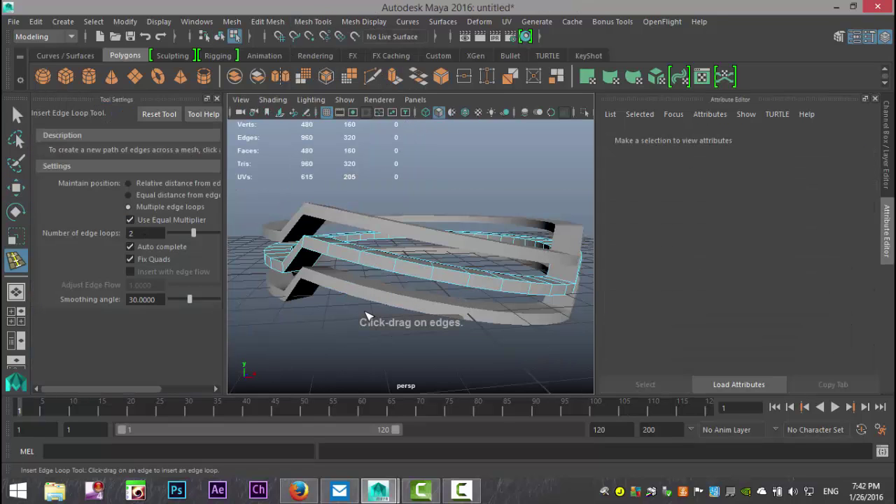
scroll(364, 314, "up", 5)
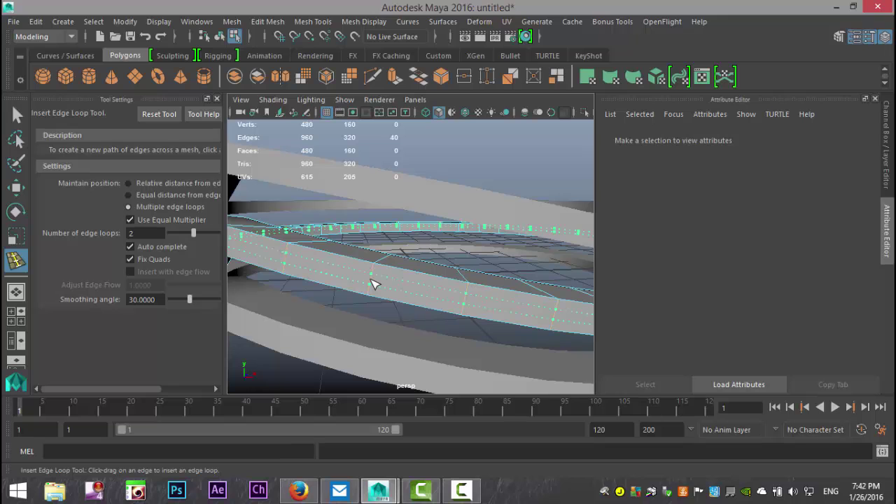
left_click(371, 284)
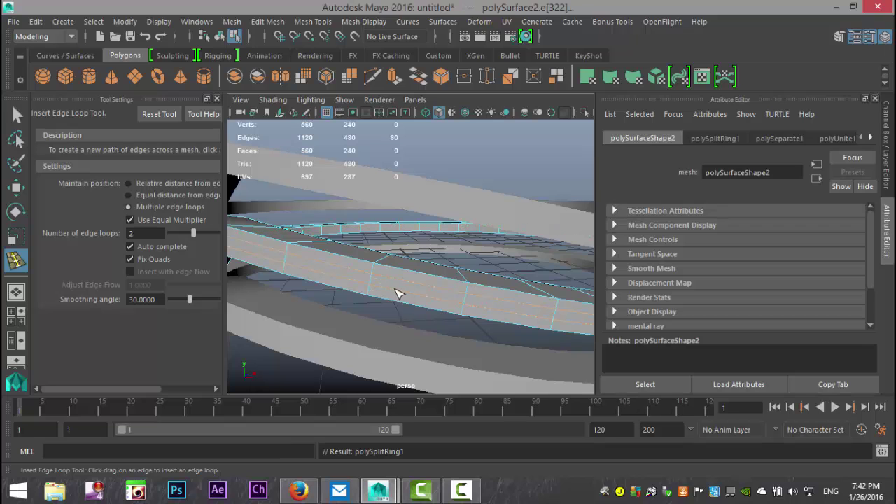
- Try scaling the new edge loops by about 1.18 along Y, and undo the scaling
key("r")
left_click_drag(427, 182, 428, 170)
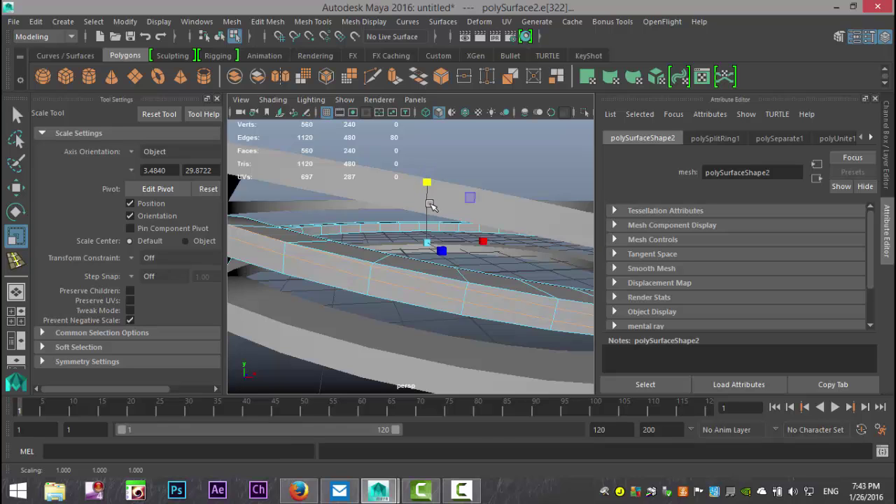
key("ctrl+z")
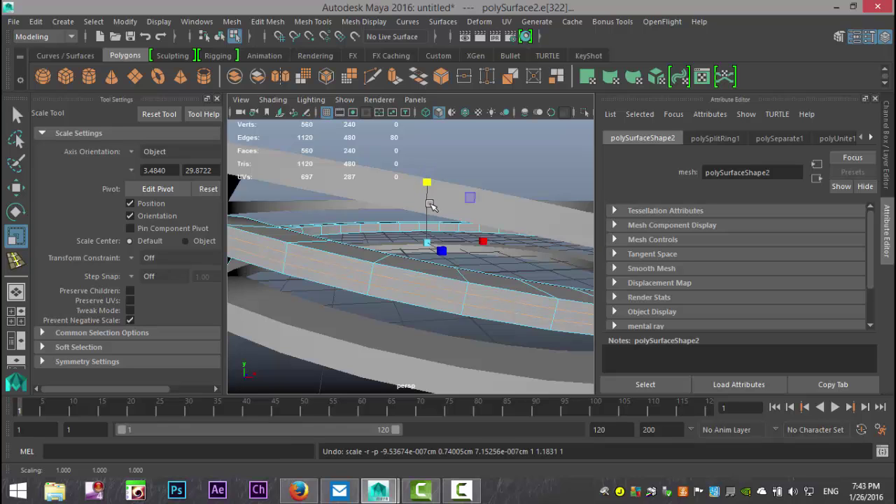
- Close the tool settings and select the ten faces between the two new edge loops along the middle ring's front section
left_click(217, 100)
scroll(329, 234, "down", 3)
scroll(329, 240, "up", 3)
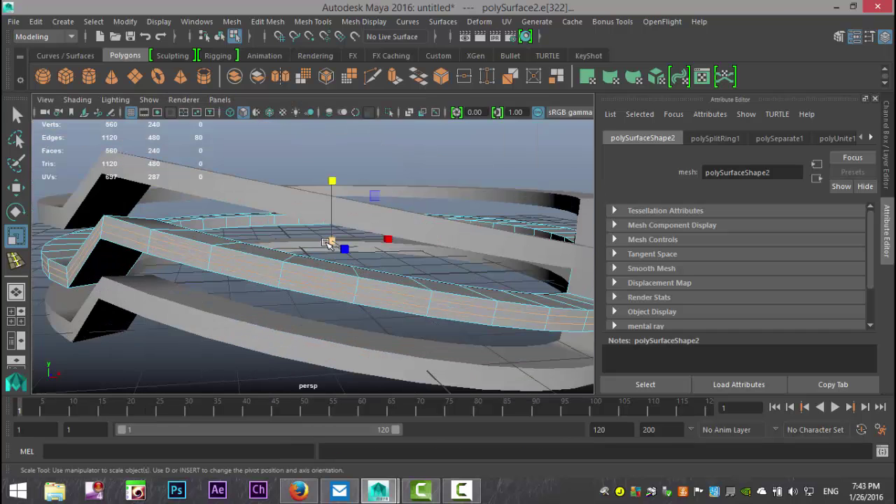
left_click_drag(339, 243, 350, 252, "alt")
right_click_drag(207, 167, 208, 144)
left_click(205, 258)
left_click_drag(348, 334, 308, 329, "alt")
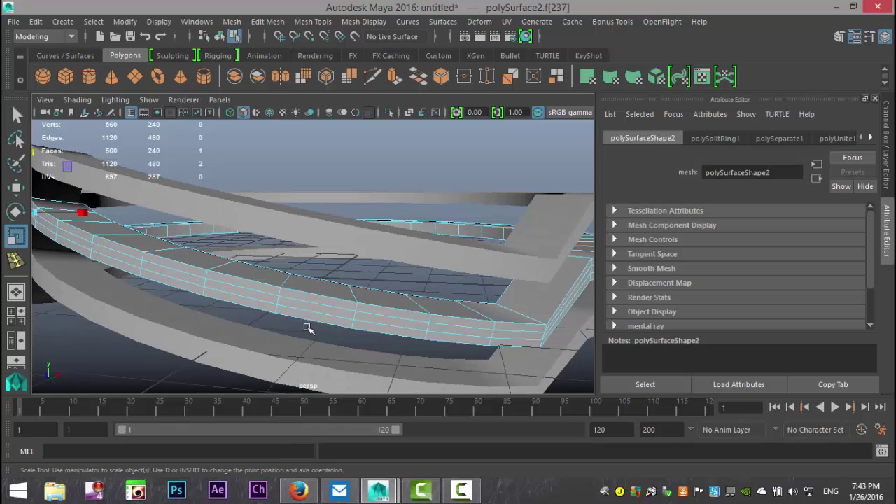
double_click(517, 337, "shift")
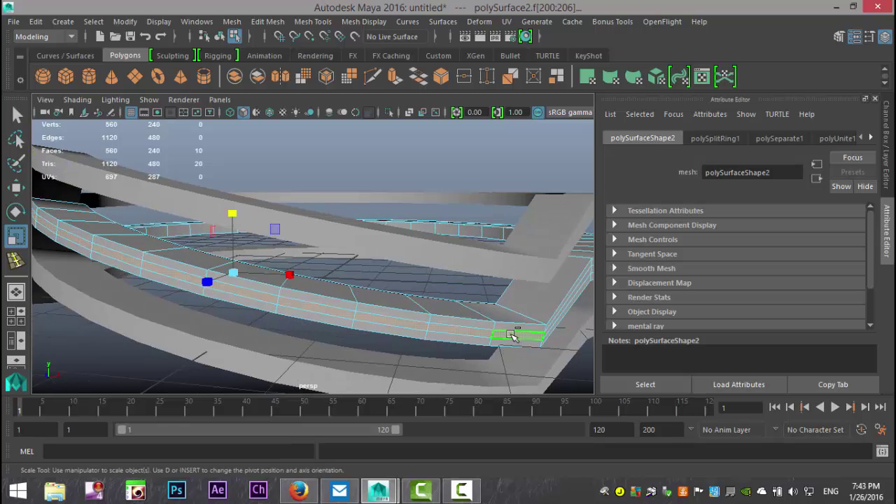
left_click_drag(344, 355, 383, 355, "alt")
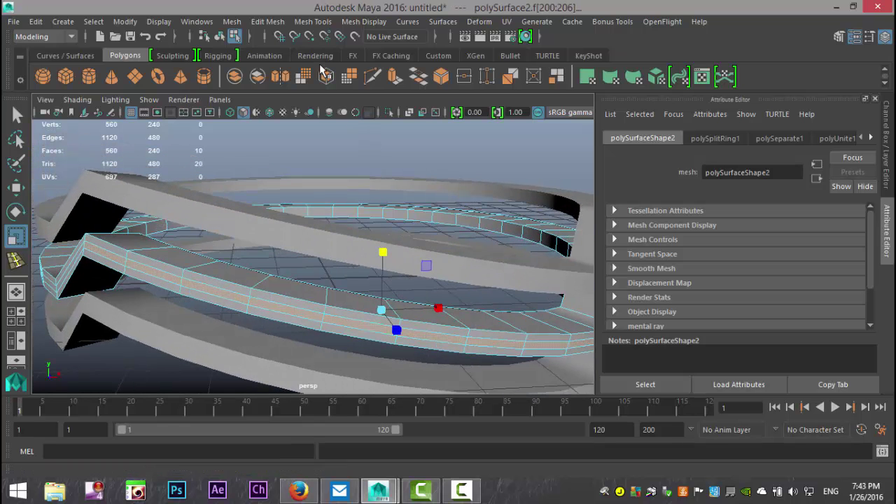
- Extrude the ten selected faces along the middle ring's front section and push them inward by about 0.181
left_click(270, 22)
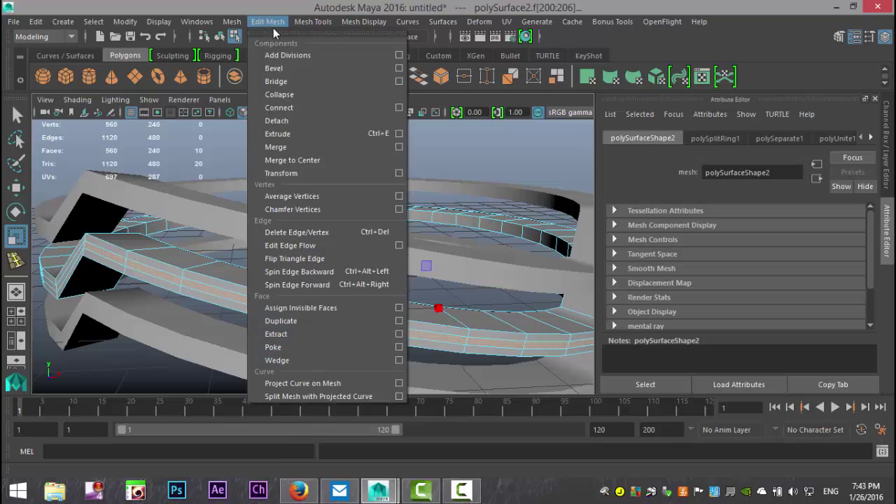
left_click(307, 134)
left_click_drag(301, 204, 307, 233, "alt")
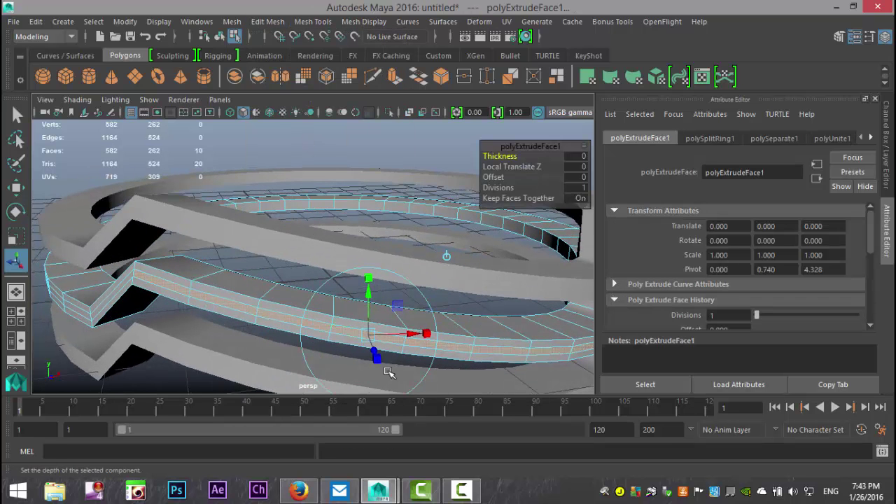
left_click(374, 349)
left_click_drag(374, 349, 374, 343)
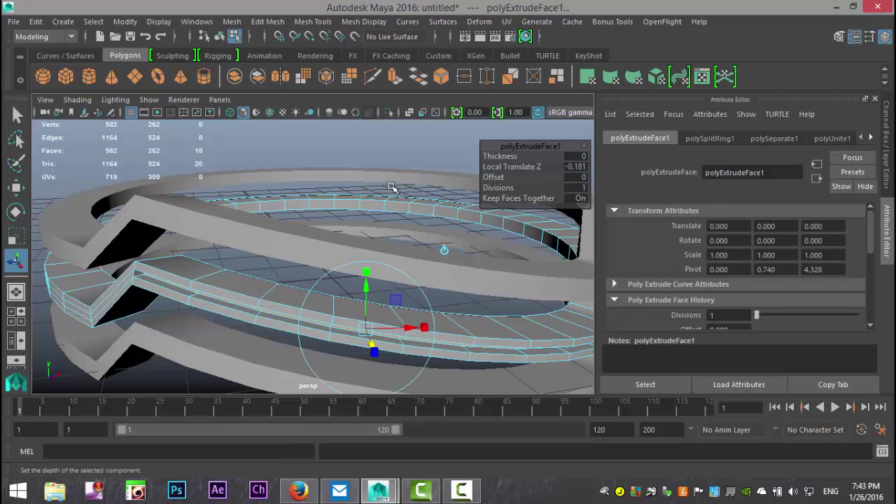
- Return to object mode, select all three rings and turn on their smooth preview
left_click(402, 136)
scroll(413, 270, "down", 5)
right_click_drag(392, 143, 418, 149)
right_click_drag(399, 259, 439, 133)
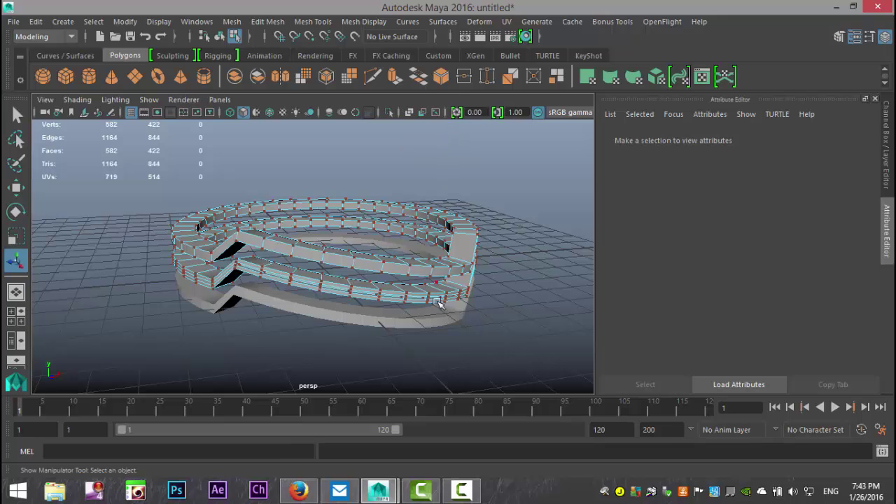
right_click_drag(436, 319, 480, 112)
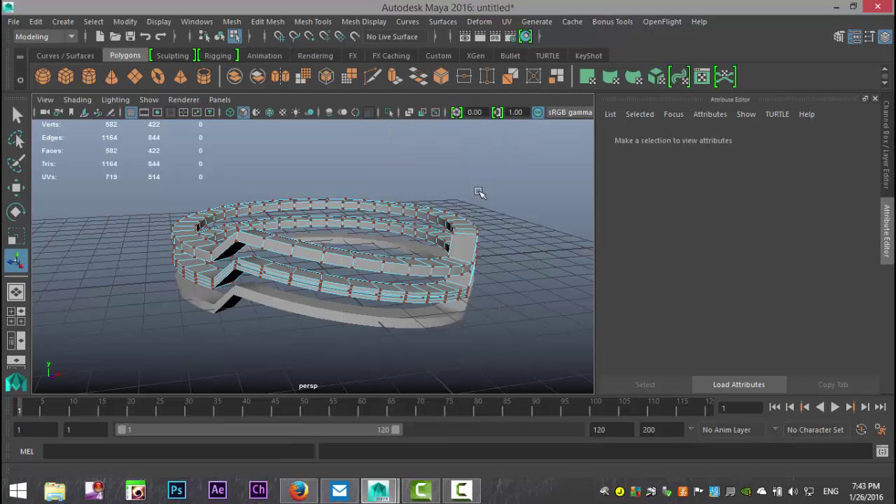
right_click_drag(451, 311, 486, 98)
left_click_drag(414, 161, 465, 390)
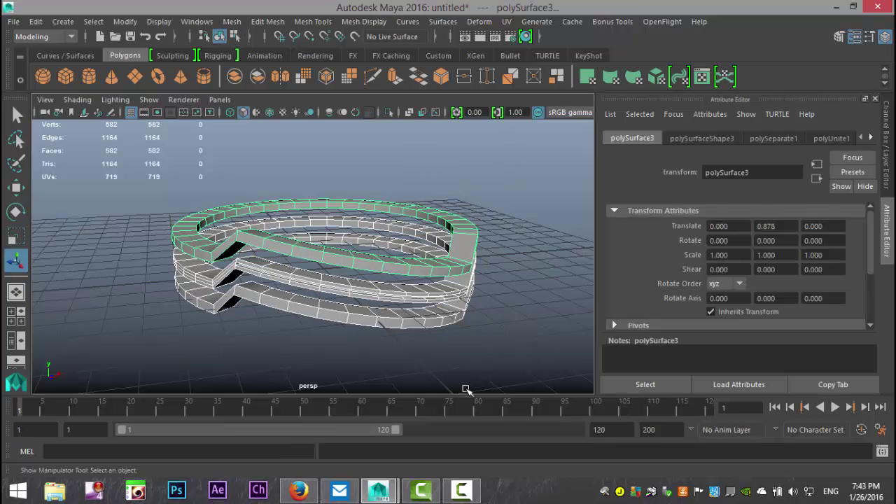
key("3")
left_click(496, 336)
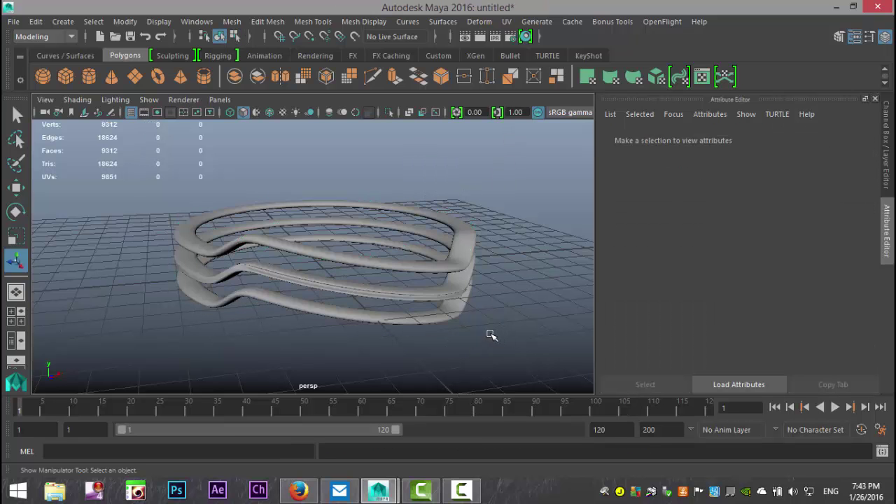
- Examine the bend where the middle ring's groove begins and turn off that ring's smooth preview
scroll(488, 335, "up", 3)
scroll(489, 336, "up", 3)
left_click_drag(369, 321, 355, 291, "alt")
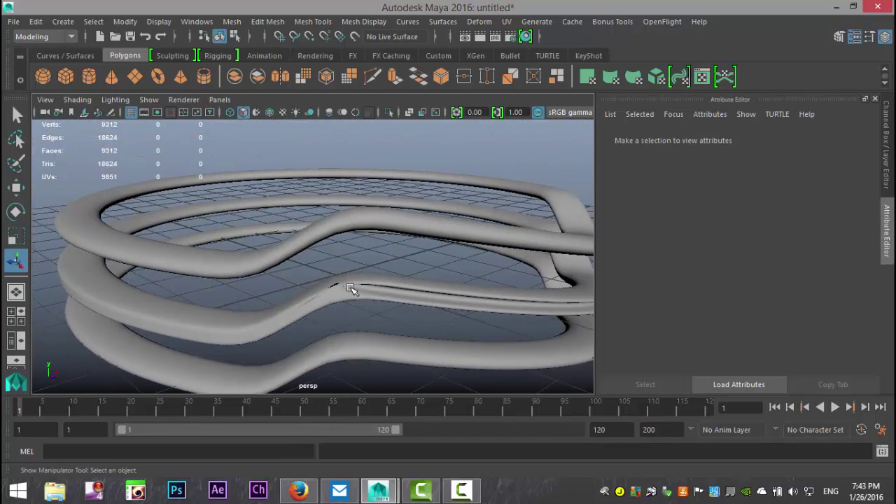
left_click(336, 287)
scroll(380, 334, "up", 3)
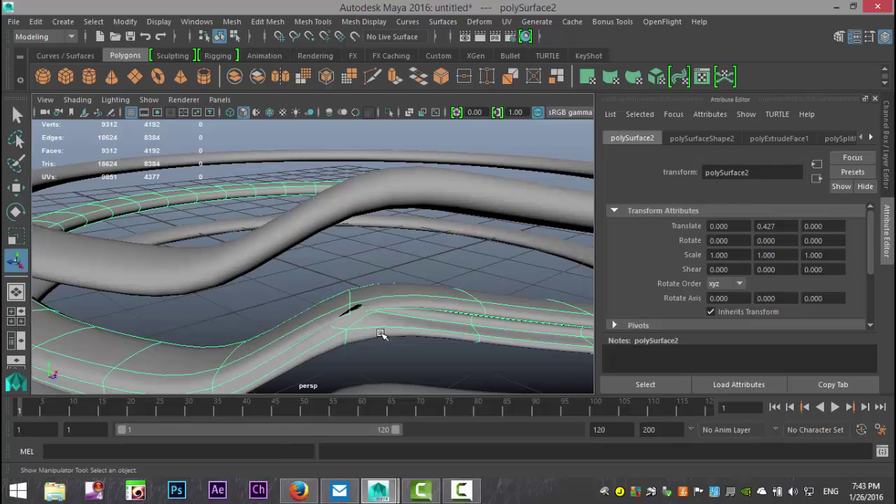
key("1")
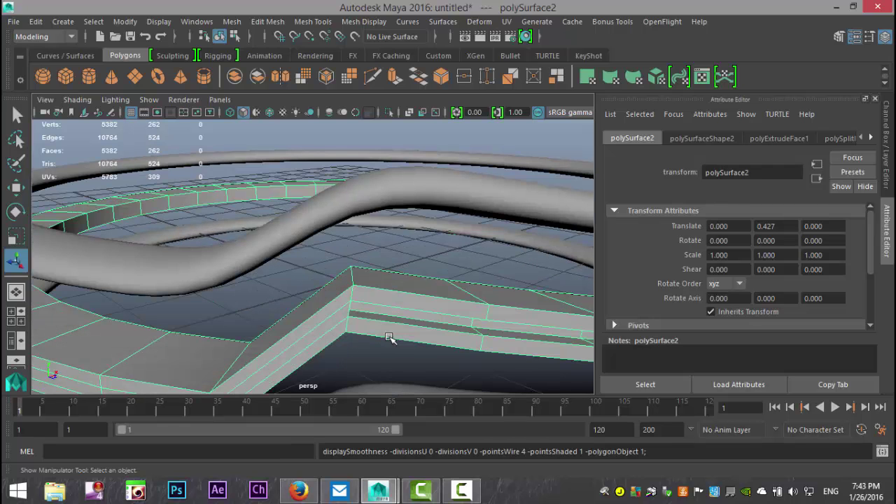
mouse_move(435, 318)
left_mouse_down("alt")
mouse_move(438, 298)
mouse_move(422, 304)
mouse_move(434, 302)
left_mouse_up("alt")
- Undo back to the face extrusion, including the inward move of the extruded faces
key("ctrl+z")
key("ctrl+z")
key("ctrl+z")
key("ctrl+z")
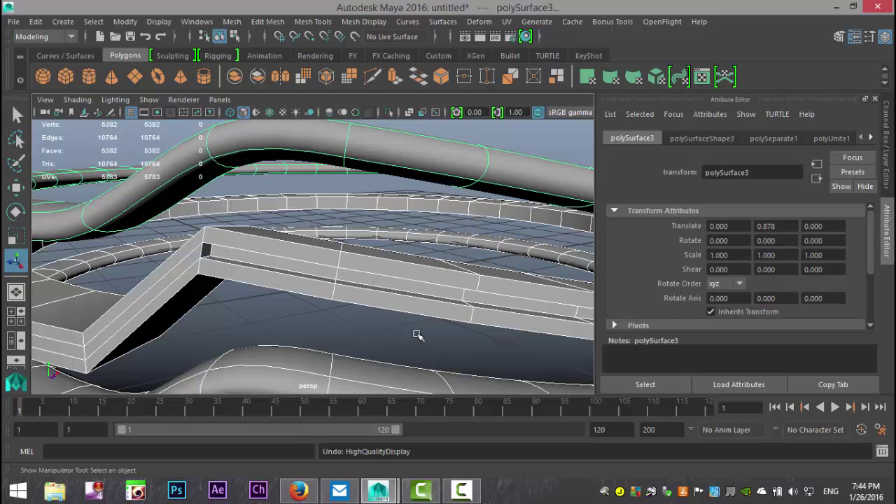
key("ctrl+z")
key("ctrl+z")
key("ctrl+z")
key("ctrl+z")
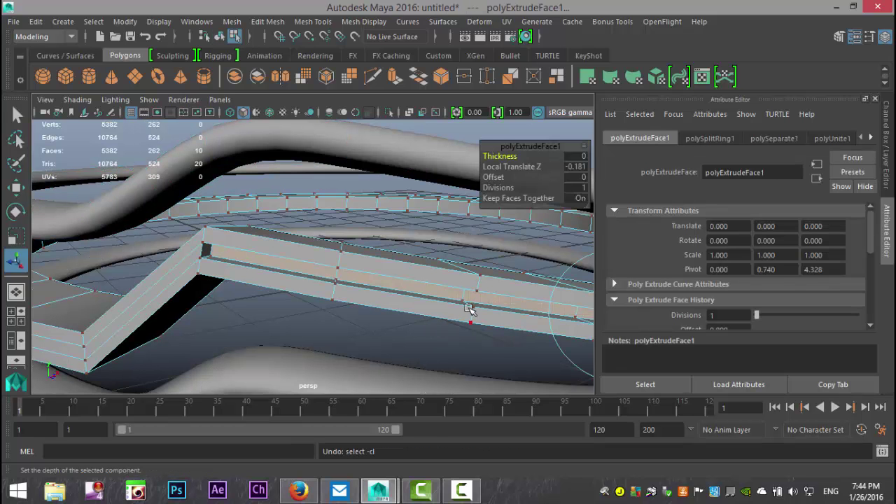
key("ctrl+z")
- Try a thickness of 0.1 on the face extrusion, change it to -0.1, and clear the selection
left_click(507, 157)
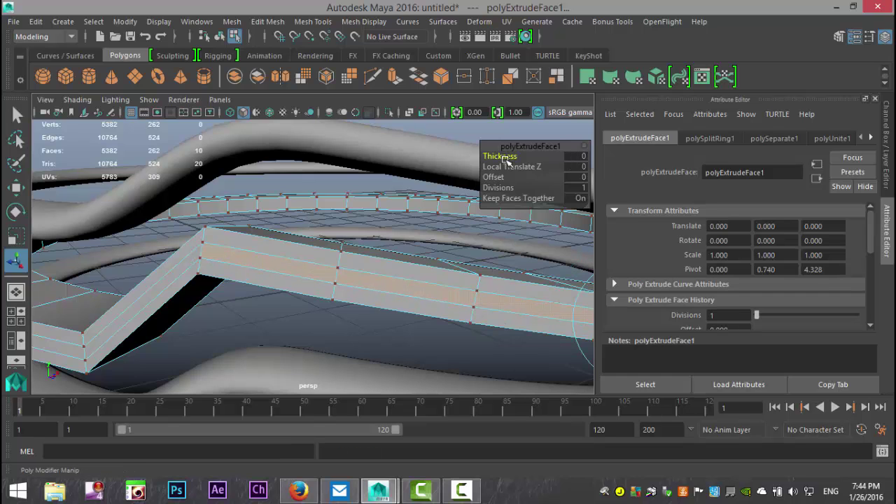
left_click(575, 156)
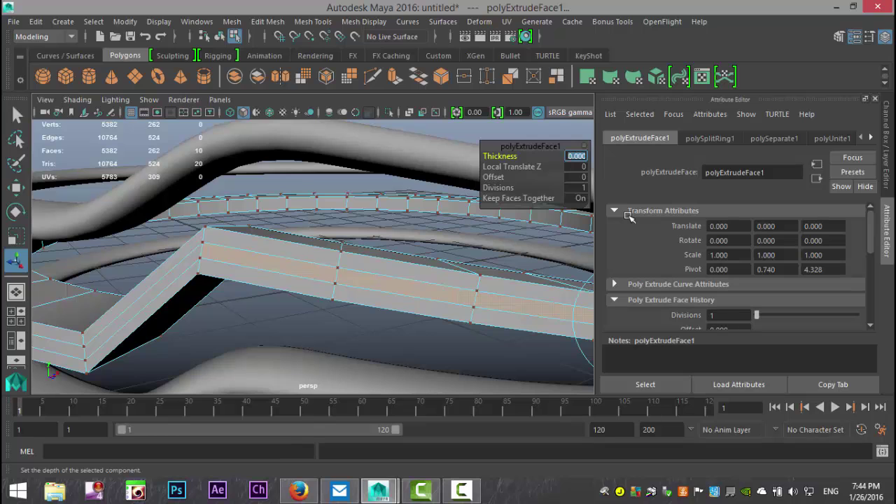
type("0.1")
key("Return")
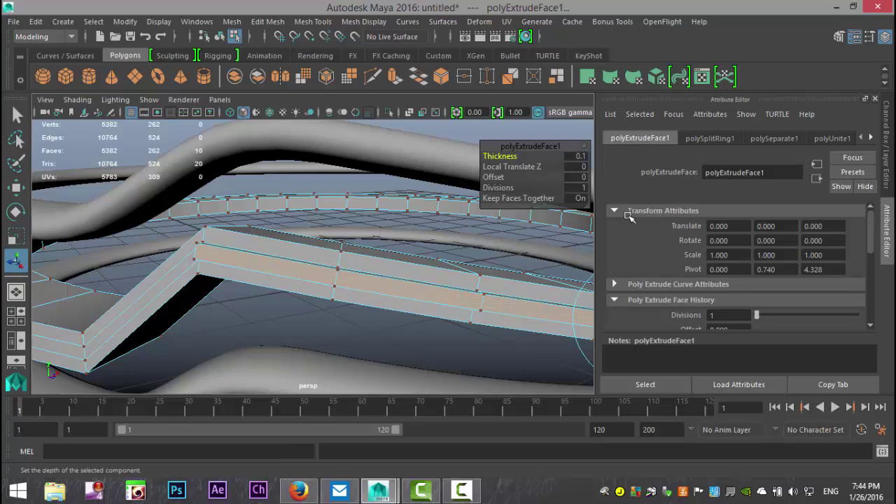
left_click(581, 154)
key("Return")
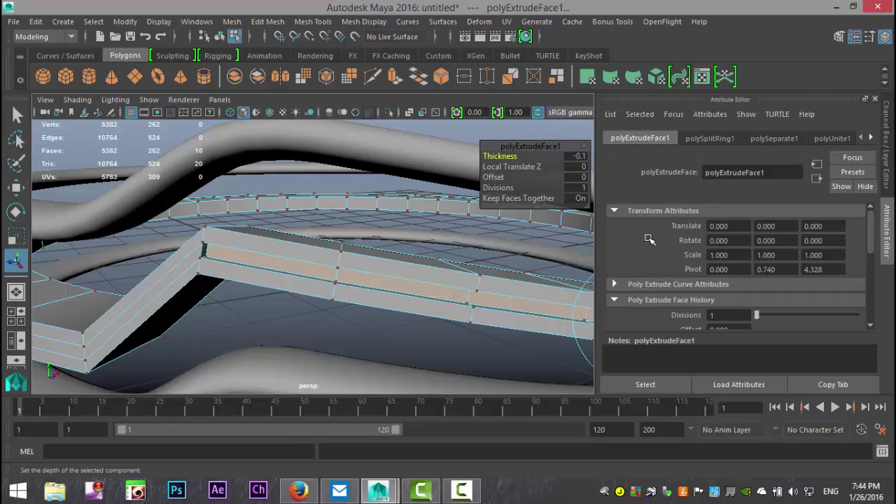
left_click(427, 347)
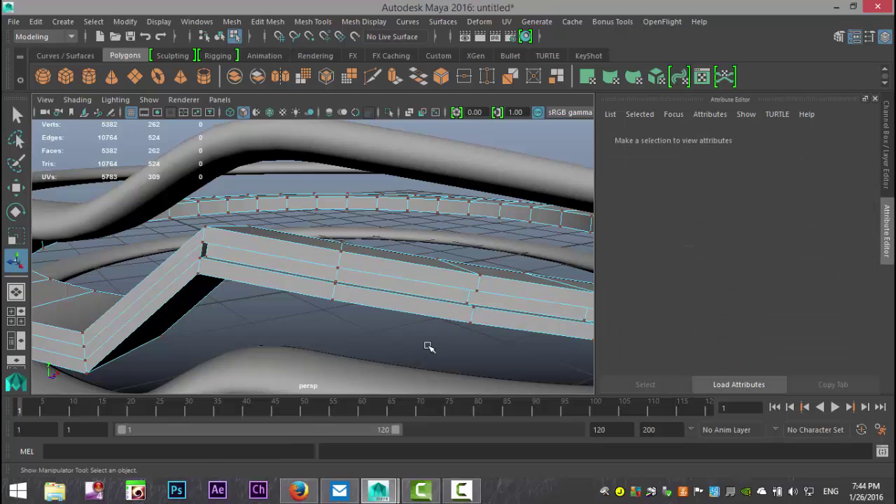
- Check the middle ring's groove end in smooth preview, and return the ring to its unsmoothed display
right_click_drag(406, 270, 469, 118)
left_click(432, 273)
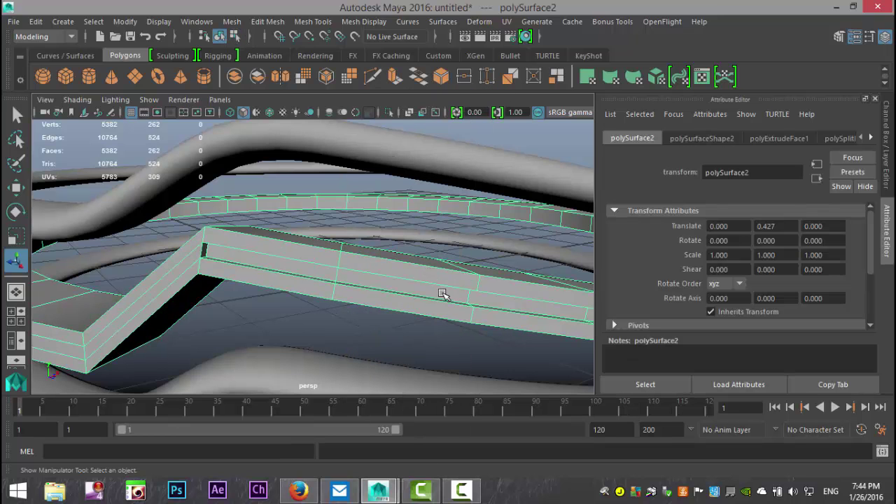
key("3")
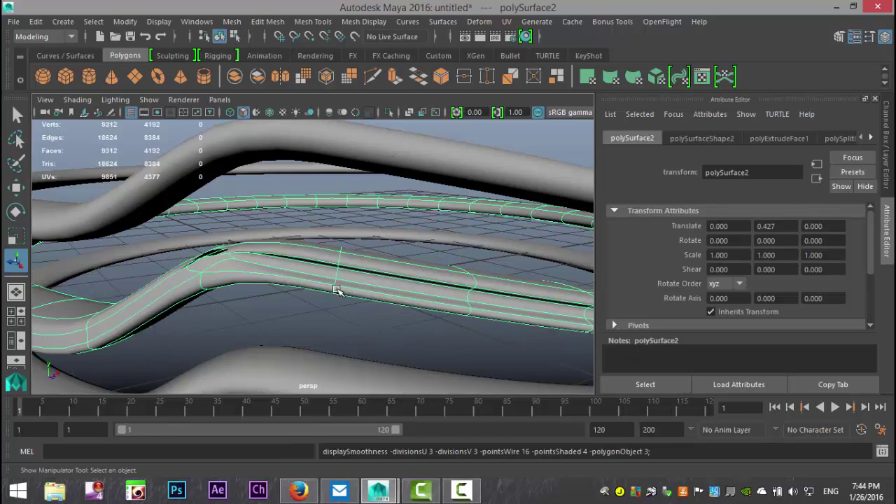
left_click_drag(332, 258, 357, 266, "alt")
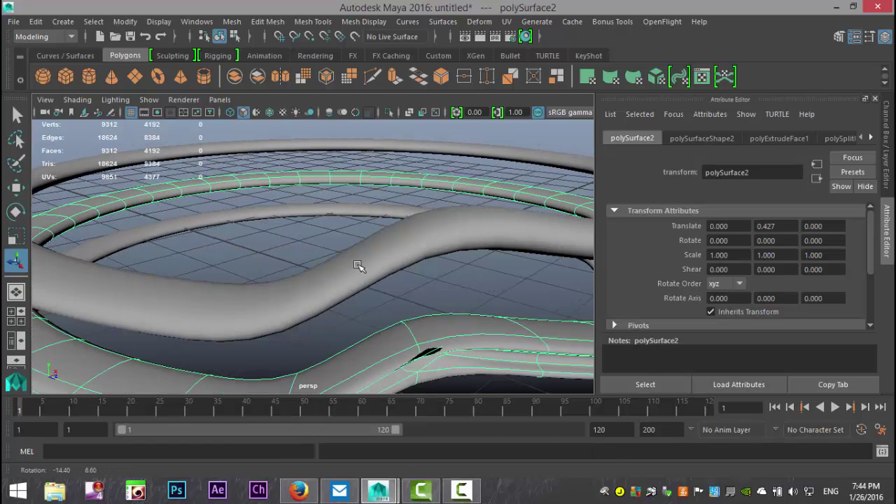
key("1")
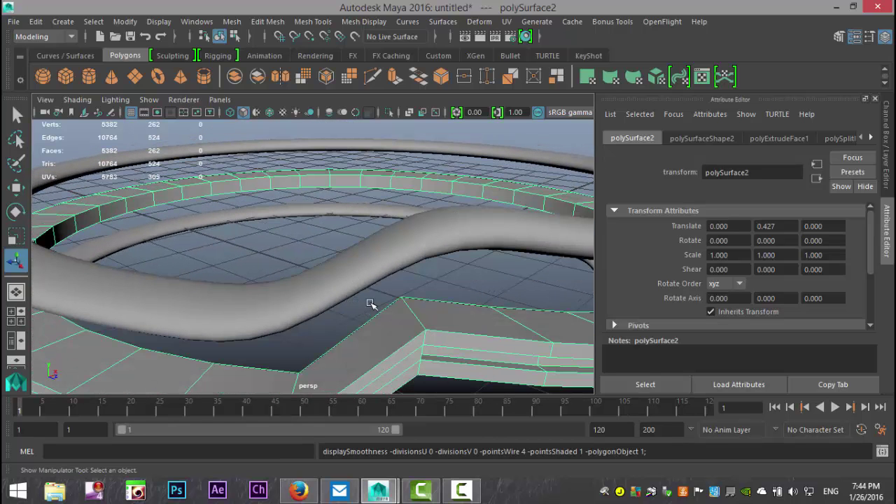
- Set the Insert Edge Loop tool to equal distance from edge and insert a loop beside the bend where the middle ring's groove begins
left_click(363, 21)
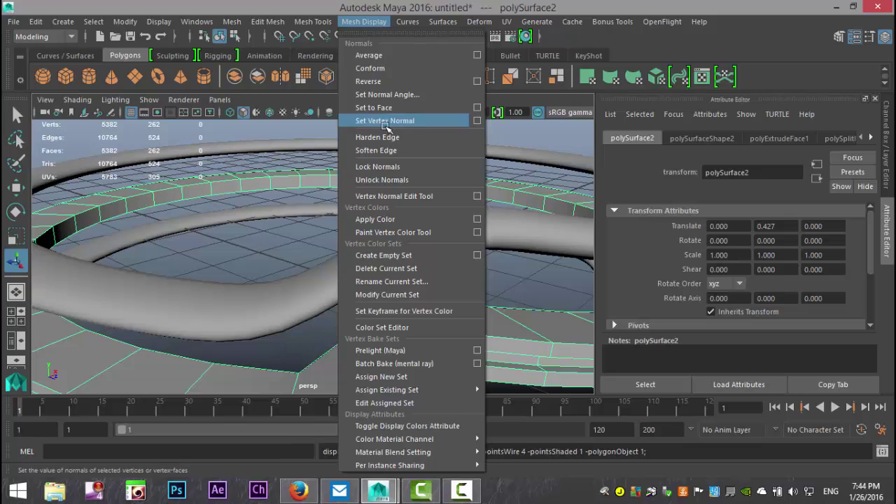
mouse_move(307, 24)
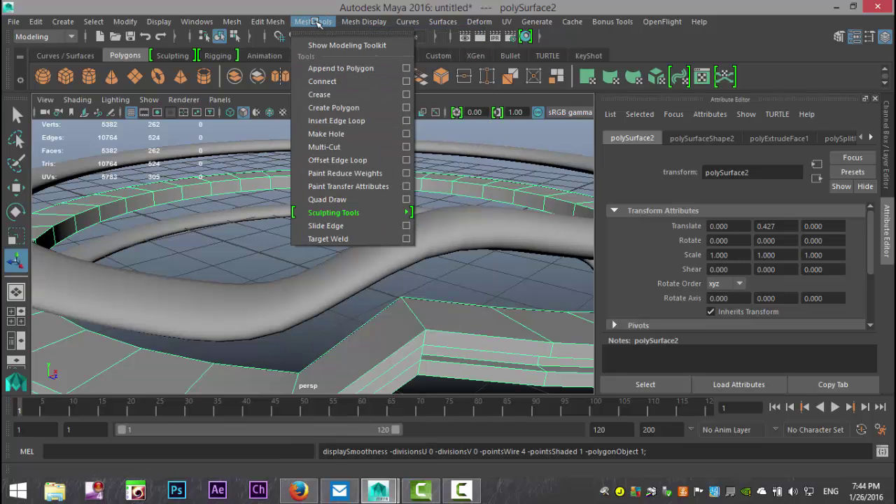
left_click(406, 121)
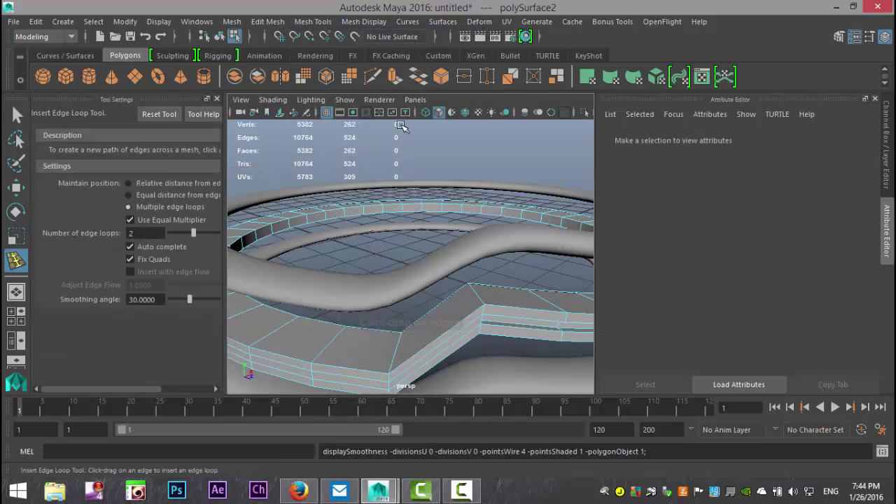
left_click(127, 195)
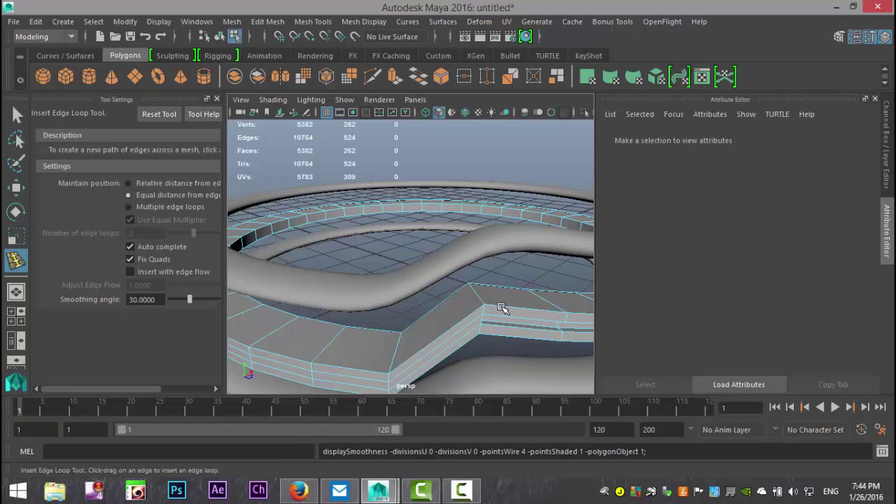
left_click_drag(502, 308, 330, 309)
- Insert another edge loop close to the bend at the opposite end of the middle ring's groove, and close the tool settings
middle_click_drag(329, 316, 355, 342, "alt")
scroll(399, 344, "up", 6)
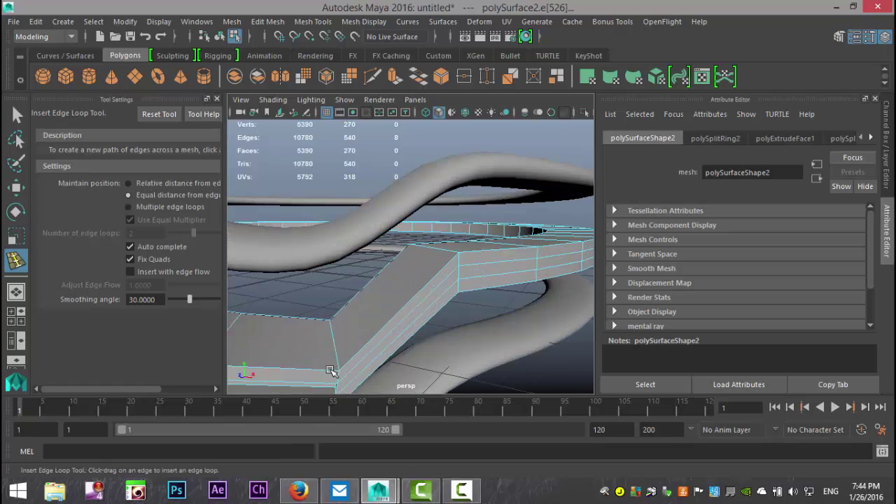
left_click_drag(332, 372, 338, 373)
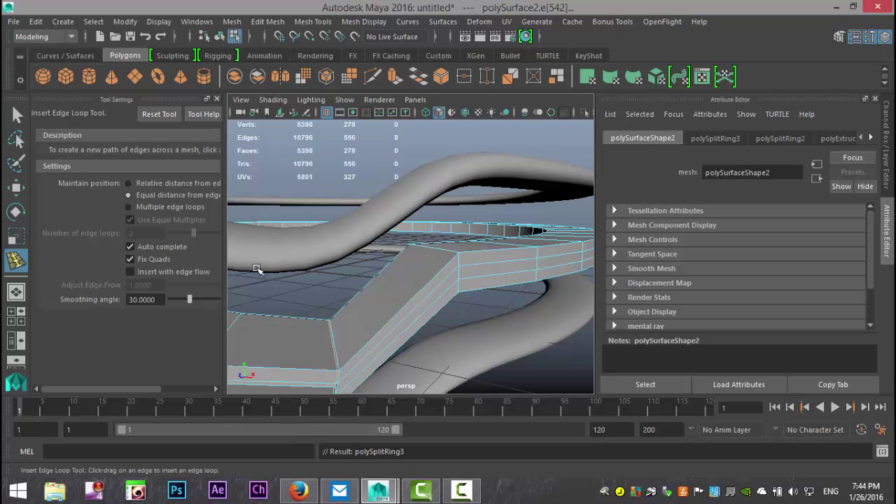
left_click(212, 98)
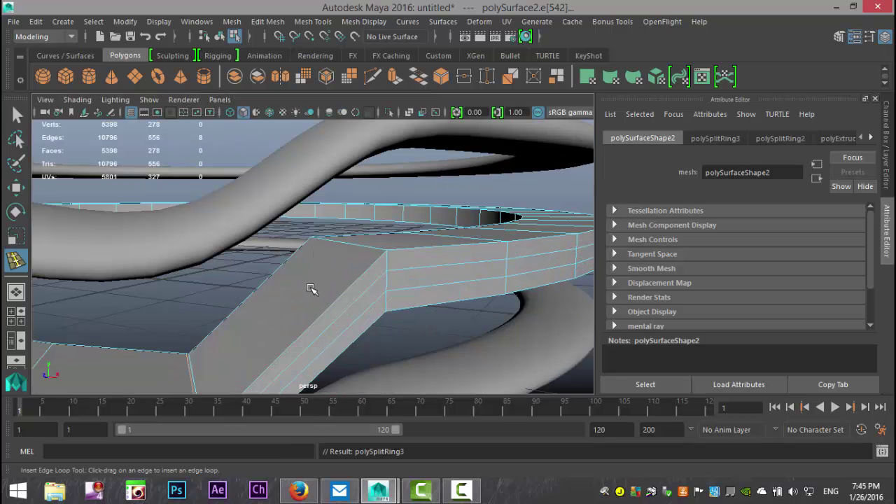
- Select all three rings in object mode, apply smooth preview, and inspect the deselected rings from several angles
key("q")
key("f")
right_click_drag(312, 278, 386, 93)
left_click_drag(260, 192, 382, 370)
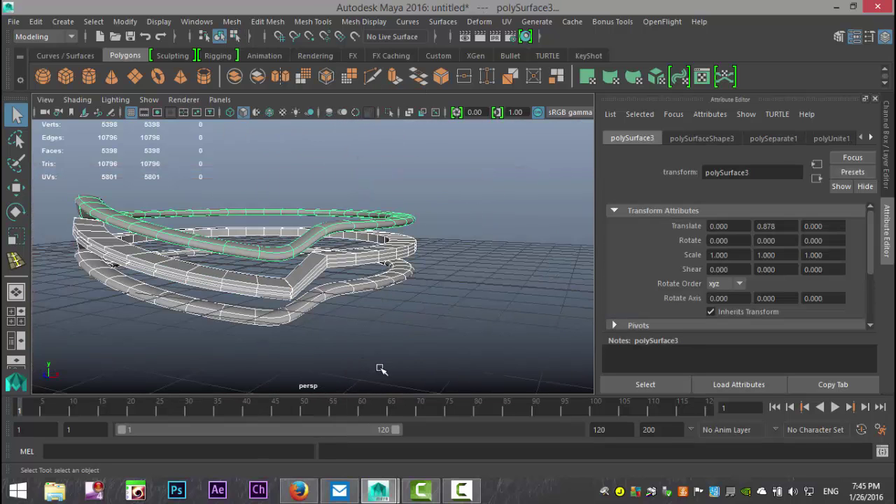
key("3")
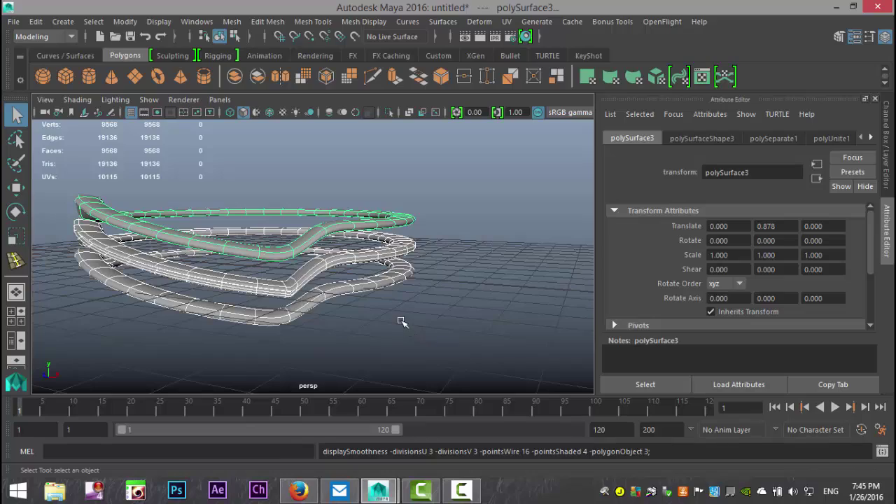
left_click_drag(383, 327, 420, 329, "alt")
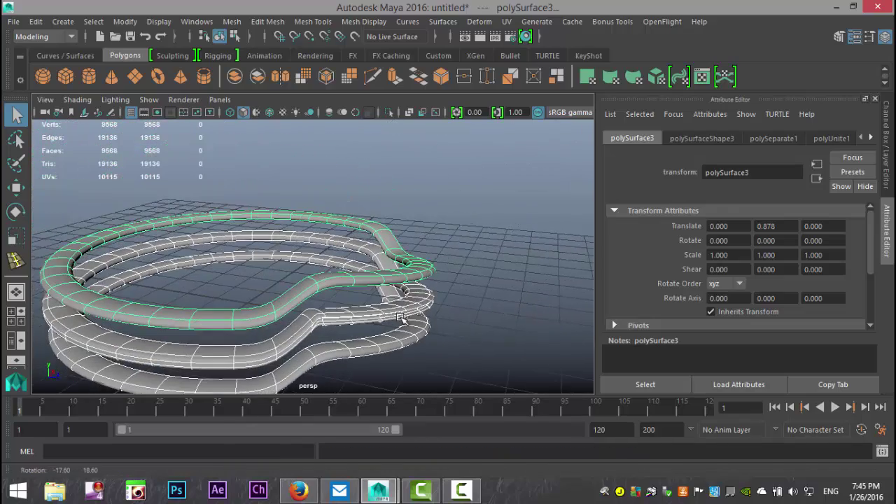
left_click(504, 323)
left_click_drag(494, 329, 339, 330, "alt")
left_click_drag(399, 336, 436, 342, "alt")
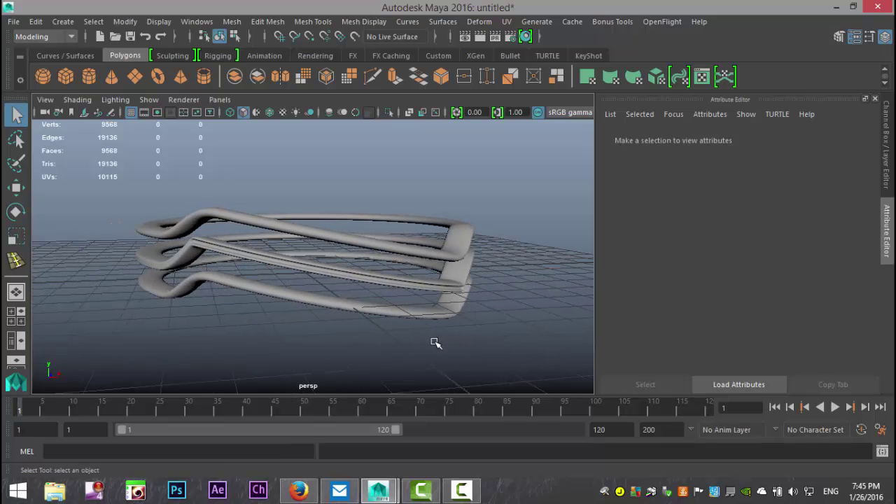
- Select the top ring and, in the front view, move it down to about 0.491 on Y, close to the middle ring
left_click(277, 295)
left_click(284, 228, "shift")
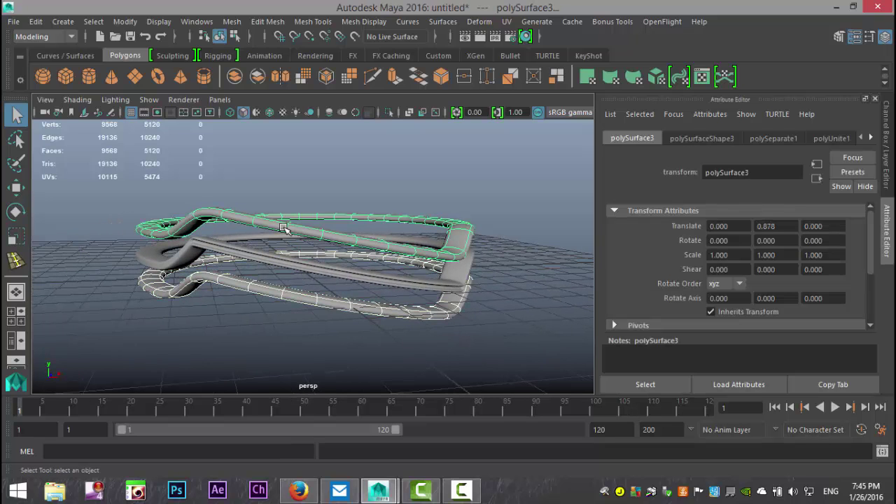
left_click(283, 230)
left_click(11, 317)
key("space")
key("f")
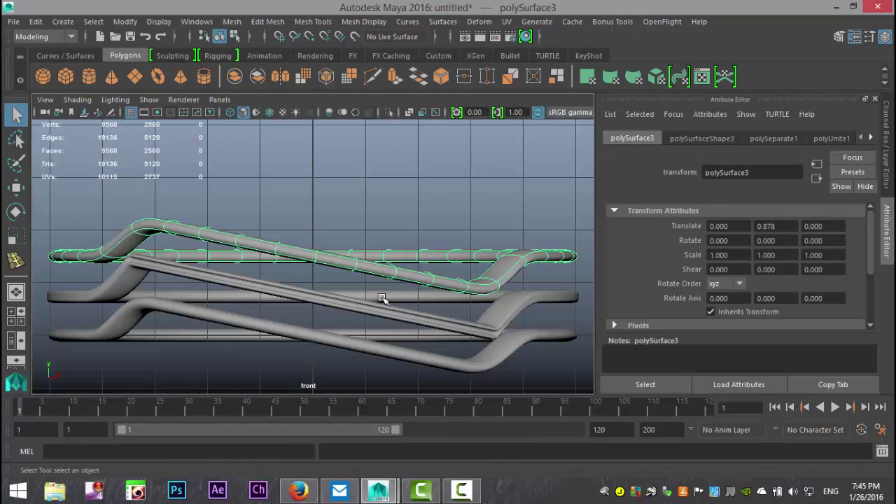
key("w")
left_click_drag(311, 222, 310, 243)
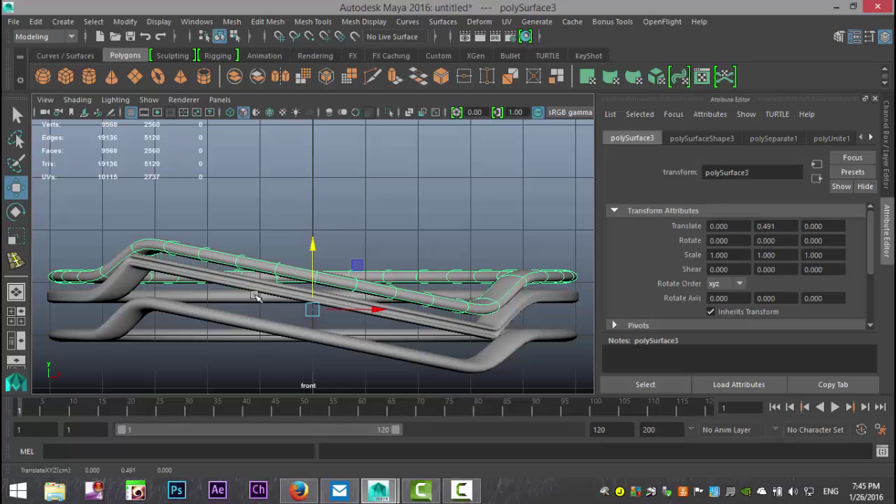
- Select the bottom ring, move it up to about 0.337 on Y, close to the middle ring, and inspect the deselected rings in perspective
left_click(242, 319)
left_click_drag(314, 268, 316, 255)
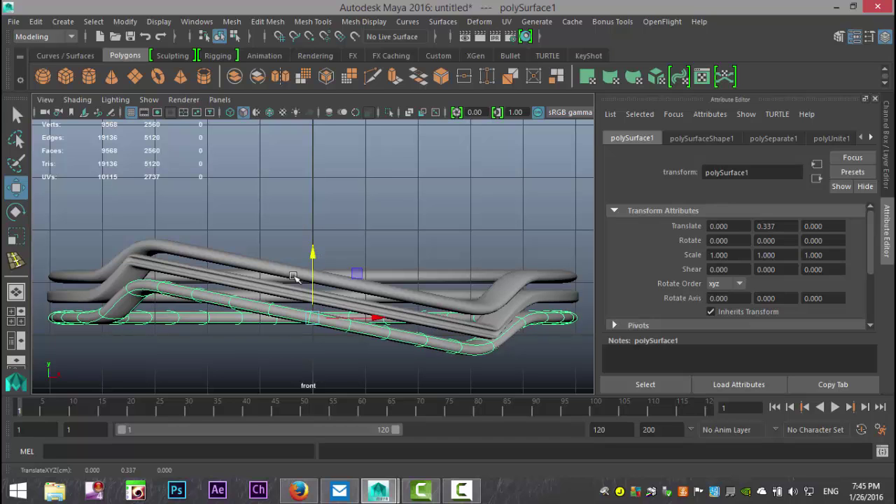
left_click(17, 315)
key("space")
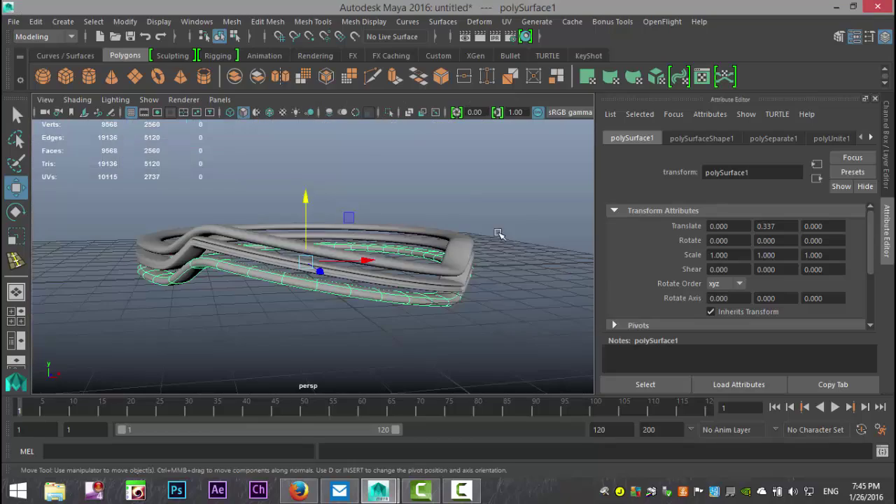
left_click(521, 282)
left_click_drag(504, 302, 312, 320, "alt")
- Create a polygon cone and move it out in front of the rings to about 8.531 on Z
scroll(291, 313, "down", 7)
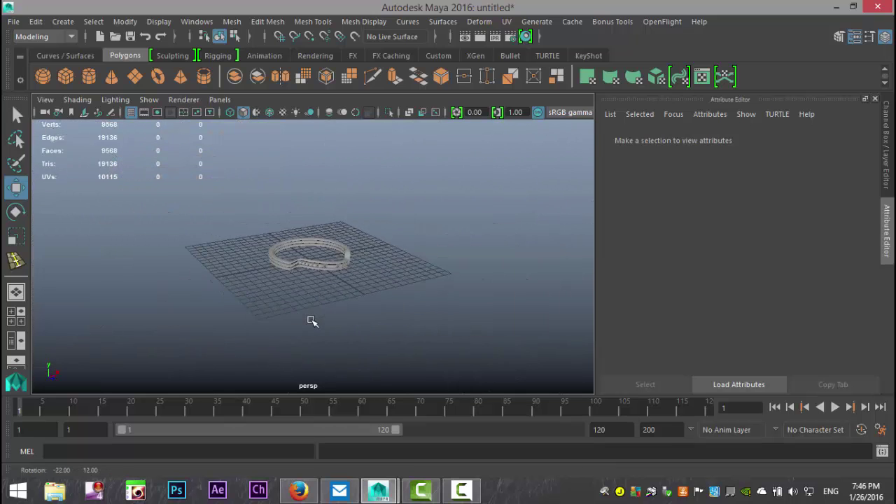
left_click(111, 78)
scroll(383, 315, "up", 3)
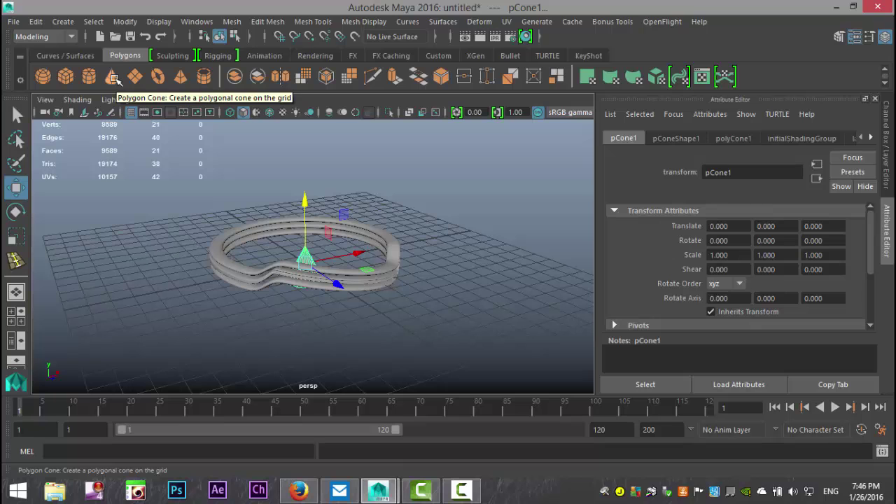
left_click_drag(338, 284, 462, 356)
- Rotate the cone to -180 on Z so that its tip points down
key("e")
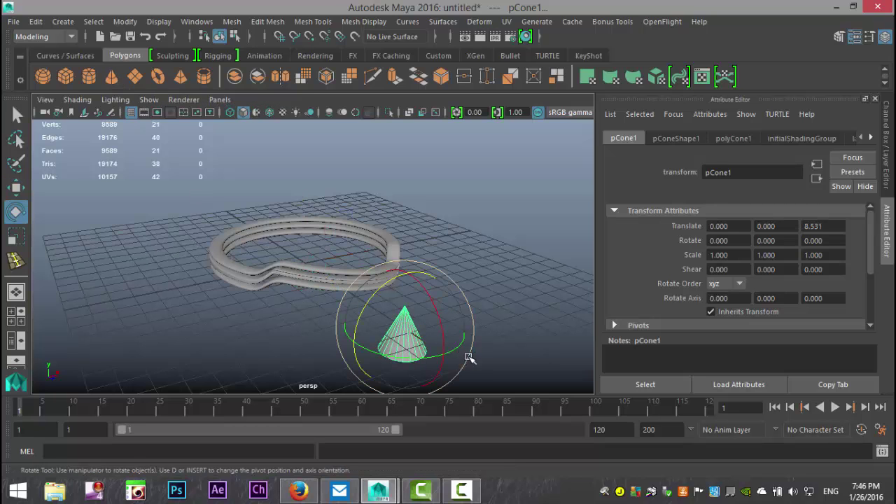
left_click_drag(360, 325, 453, 263)
left_click_drag(363, 300, 378, 325)
key("ctrl+z")
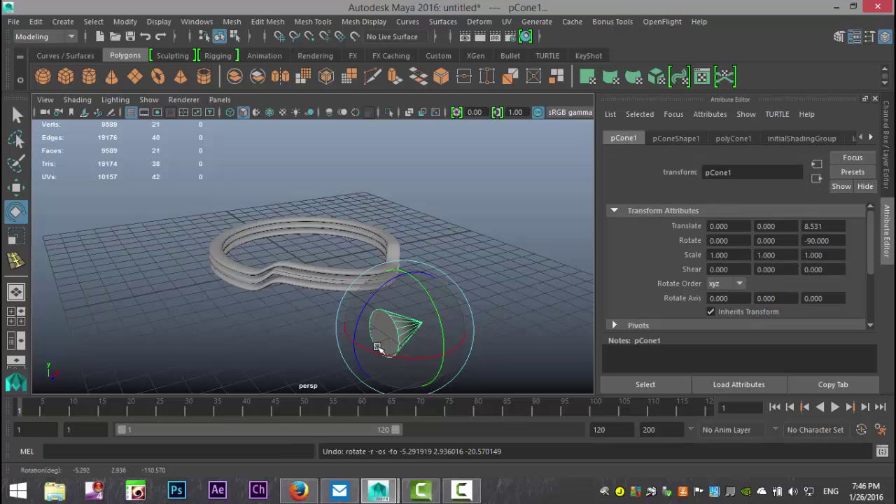
left_click_drag(364, 322, 423, 274)
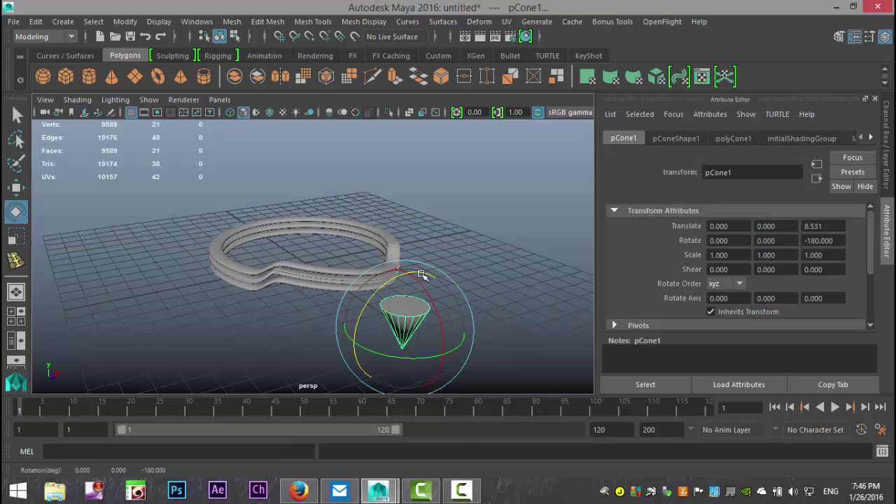
- Set the cone's axis subdivisions to 16 and its cap subdivisions to 3, keeping one height subdivision and the round cap
left_click_drag(482, 280, 550, 256, "alt")
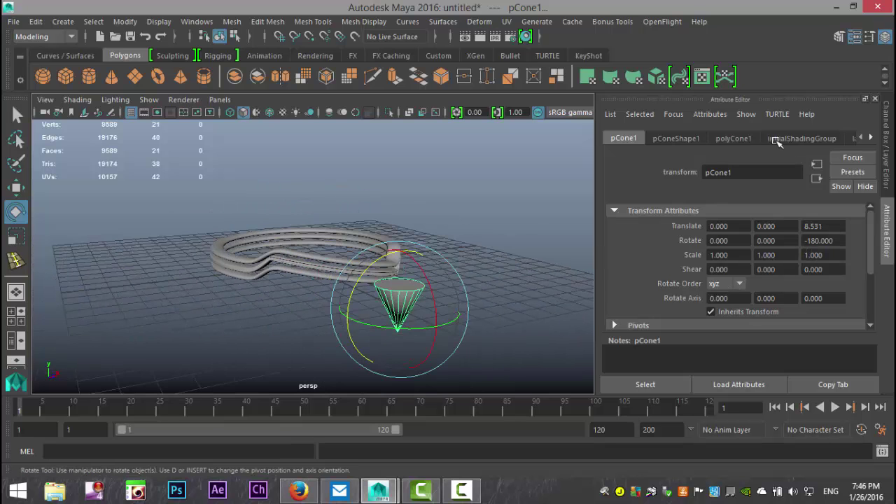
left_click(735, 137)
left_click_drag(737, 258, 611, 259)
key("Return")
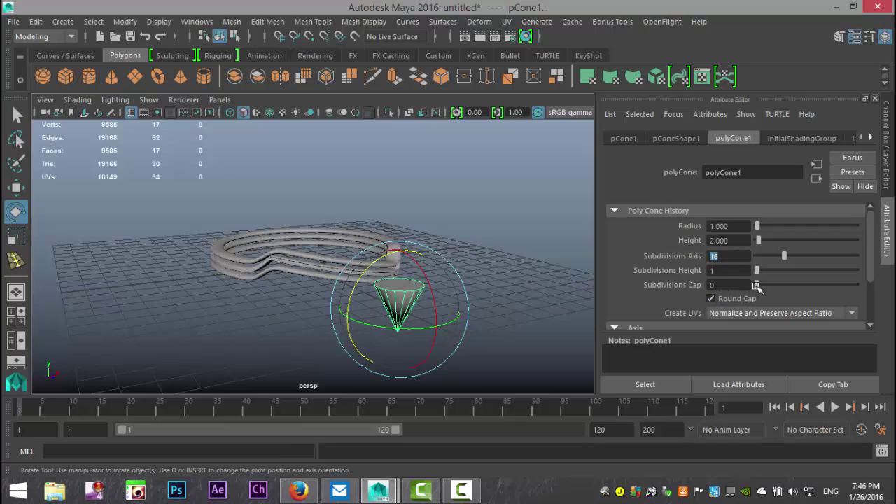
left_click_drag(758, 271, 752, 273)
left_click_drag(759, 287, 765, 290)
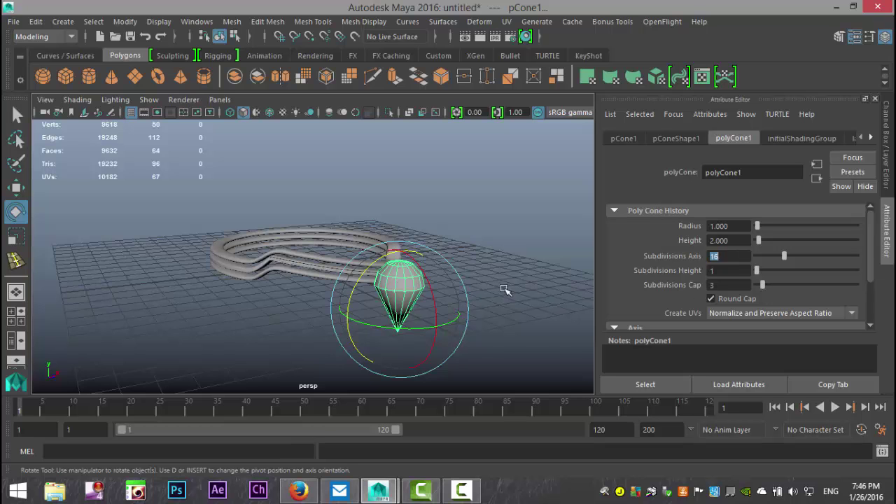
- Examine the cone up close, and hide all three rings so only the cone stays in view
scroll(506, 290, "up", 5)
middle_click_drag(468, 343, 337, 264, "alt")
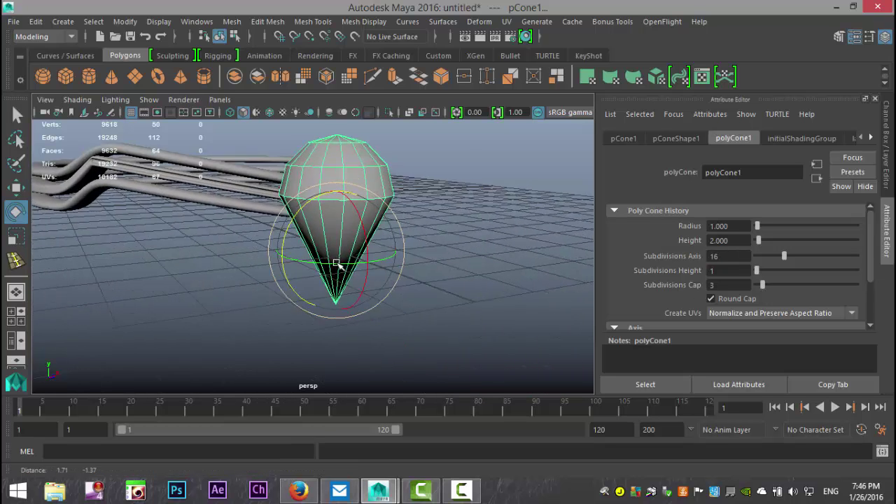
left_click_drag(336, 263, 390, 314, "alt")
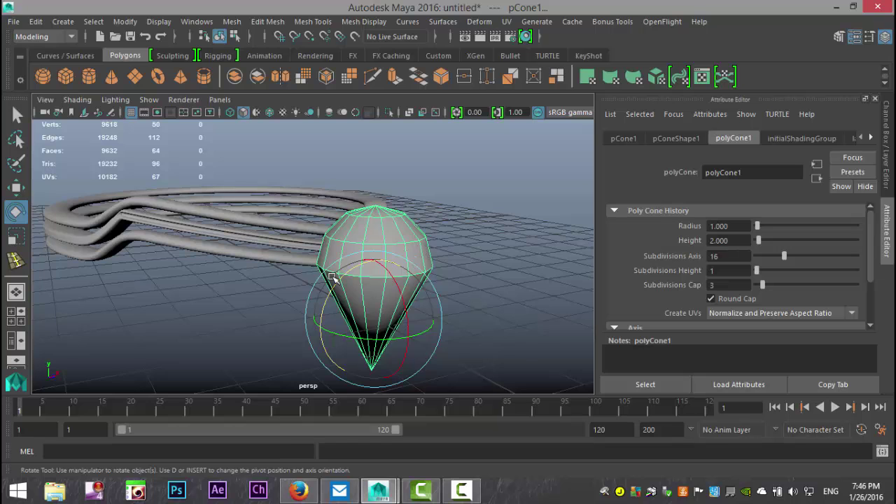
left_click_drag(333, 278, 374, 275, "alt")
left_click_drag(277, 161, 331, 319)
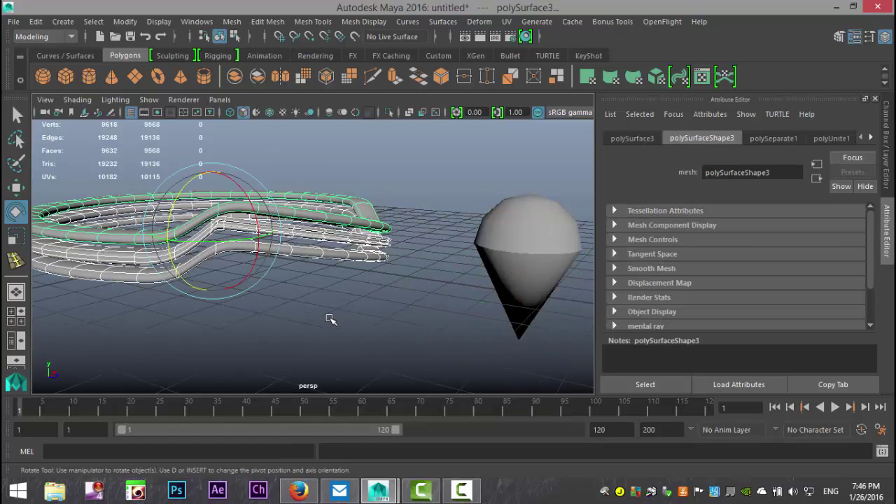
key("ctrl+h")
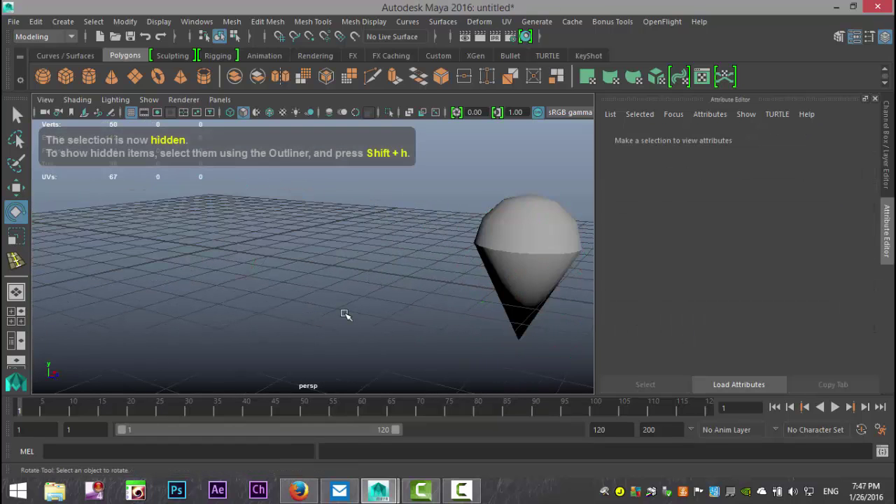
- In the front view, lower the cone cap's two upper vertex rows and its centre vertex toward the widest edge
left_click_drag(351, 318, 232, 312, "alt")
left_click(318, 287)
left_click(15, 316)
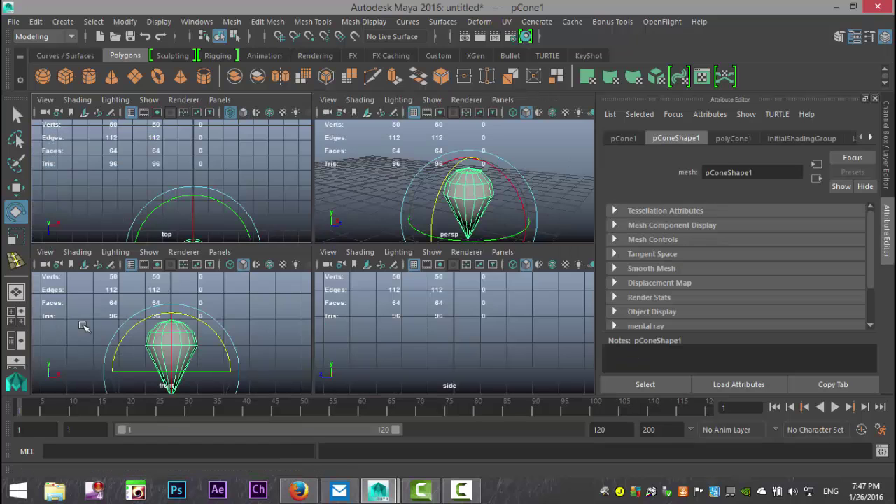
key("space")
key("f")
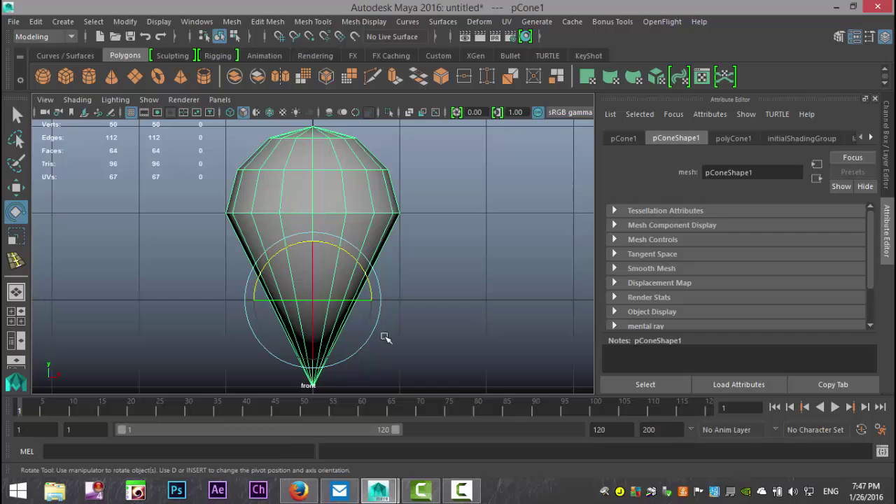
right_click_drag(324, 176, 263, 114)
middle_click_drag(446, 259, 481, 300, "alt")
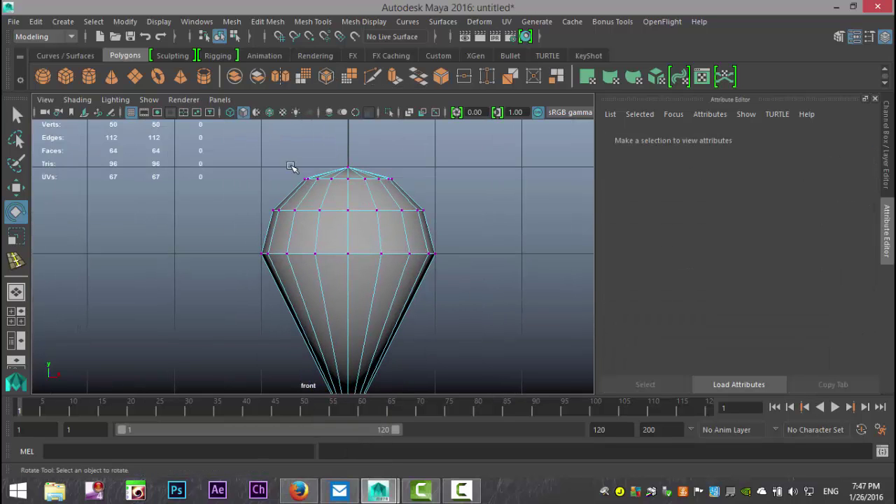
left_click_drag(212, 144, 497, 232)
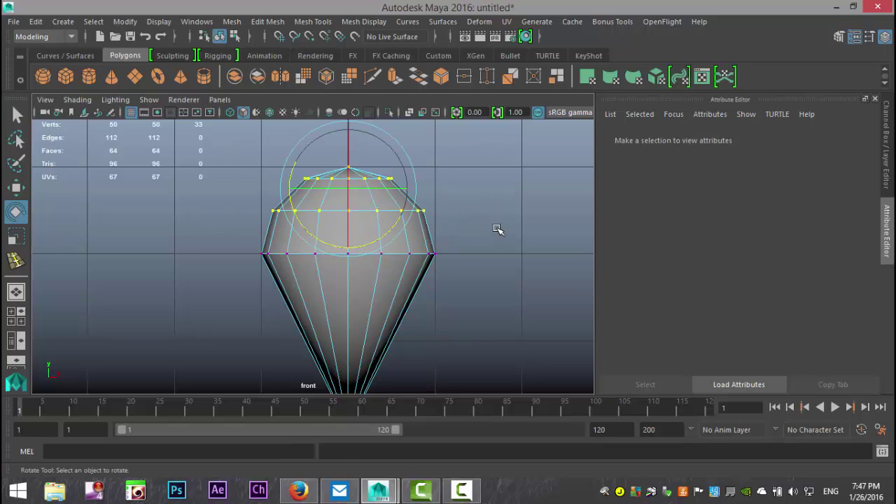
key("w")
left_click_drag(346, 175, 353, 280)
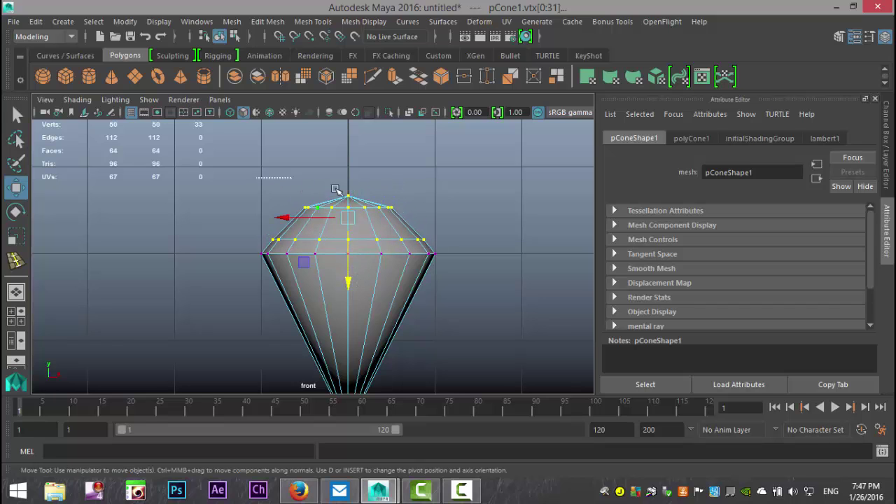
- Lower the cap's top vertex row to flatten the crown, and snap the centre vertex down to the widest row at 1.000 on Y
left_click_drag(258, 179, 447, 233)
middle_click_drag(347, 269, 353, 283)
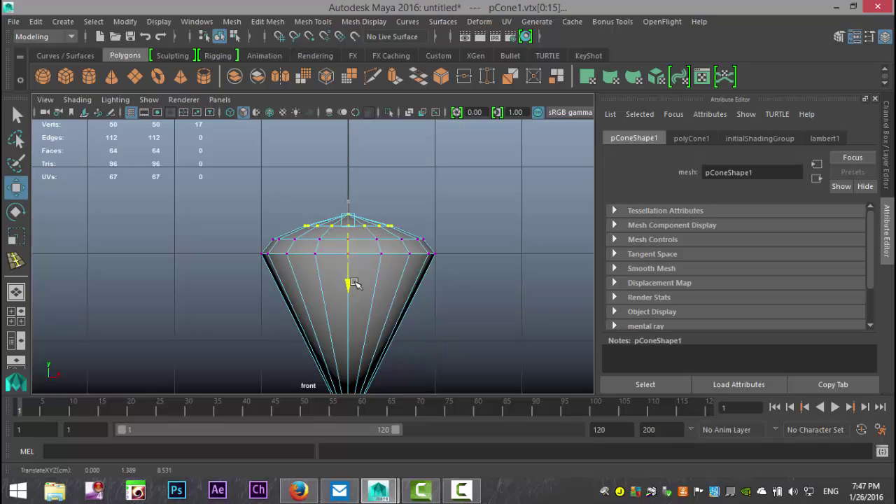
left_click(450, 178)
left_click_drag(315, 202, 370, 221)
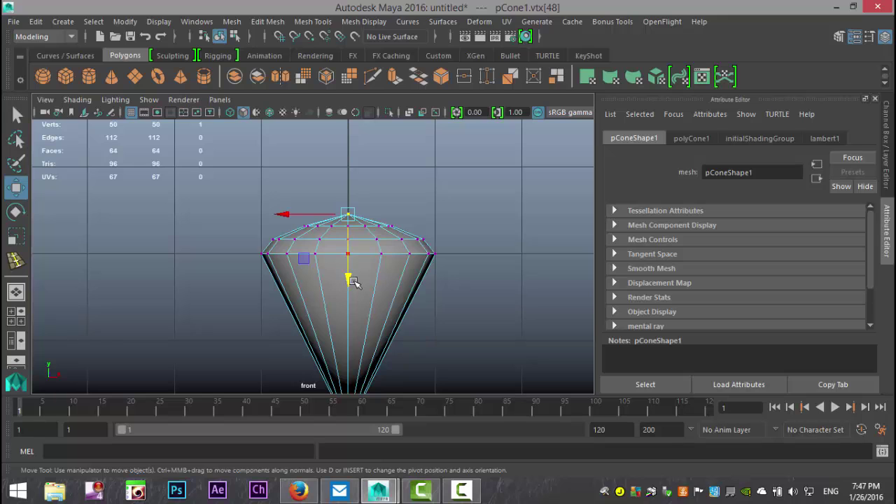
key("v")
left_click_drag(350, 277, 350, 285)
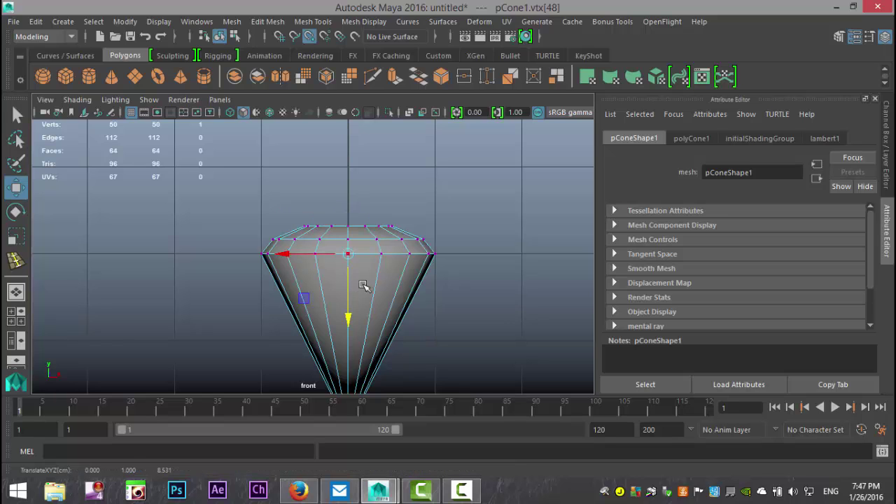
- Scale the crown's middle vertex row inward to straighten the slope between the widest edge and the top row
scroll(516, 276, "up", 3)
left_click_drag(235, 223, 500, 247)
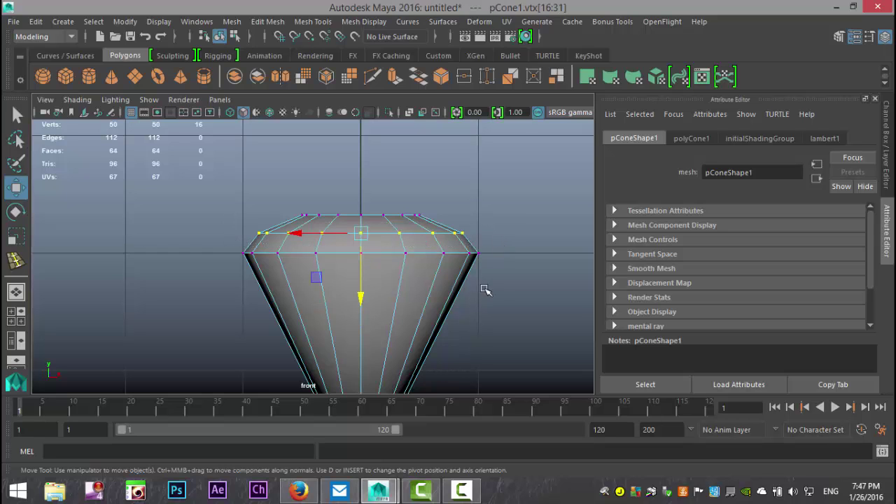
key("r")
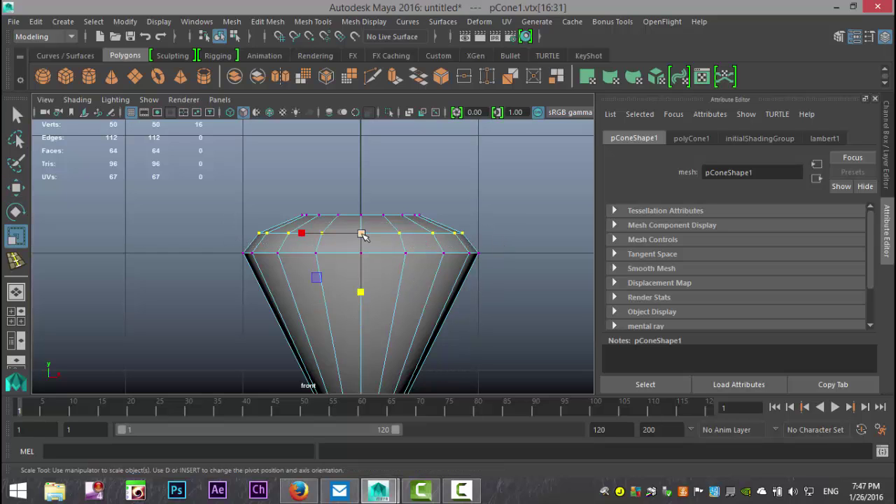
left_click_drag(361, 235, 343, 247)
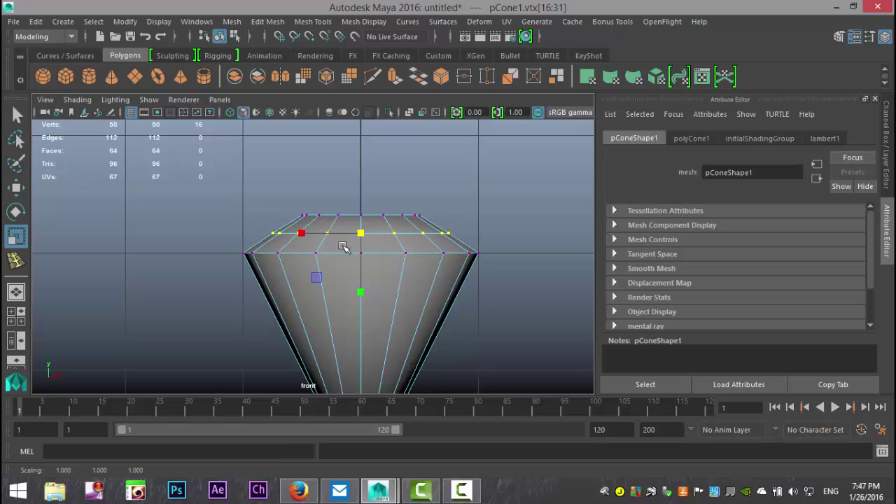
- Select the gem's bottom tip vertex in perspective and raise it in the front view to shorten the lower cone
left_click(17, 316)
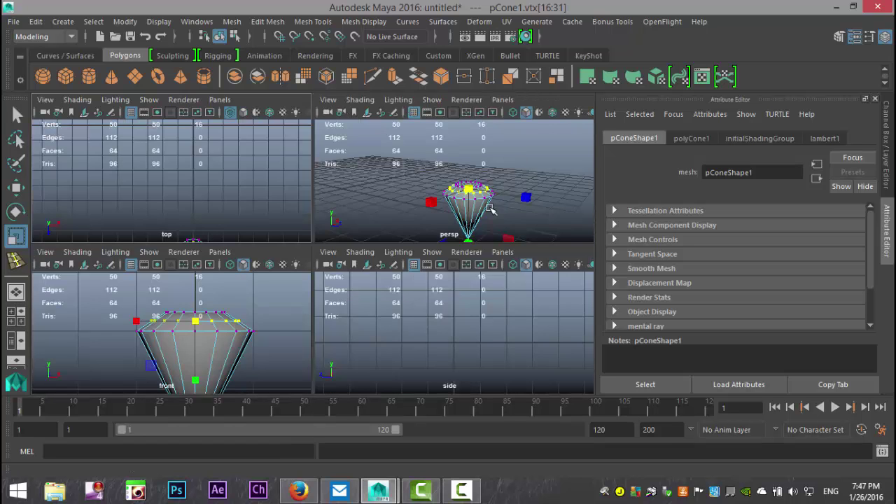
key("space")
left_click_drag(471, 289, 443, 338, "alt")
left_click_drag(332, 332, 364, 324)
key("w")
left_click(22, 315)
key("space")
scroll(433, 353, "down", 5)
scroll(433, 354, "up", 5)
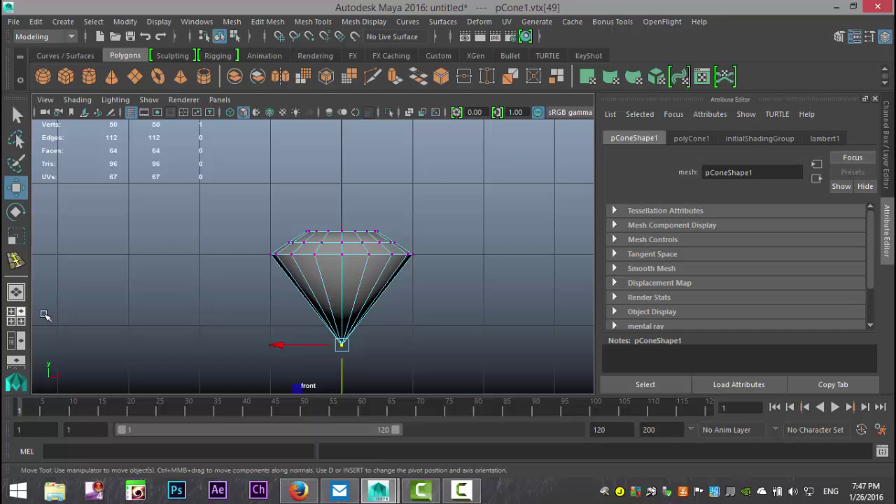
- Select the vertex row at the gem's widest edge and chamfer the vertices with a width of 0.25
scroll(371, 296, "up", 1)
left_click_drag(233, 248, 502, 277)
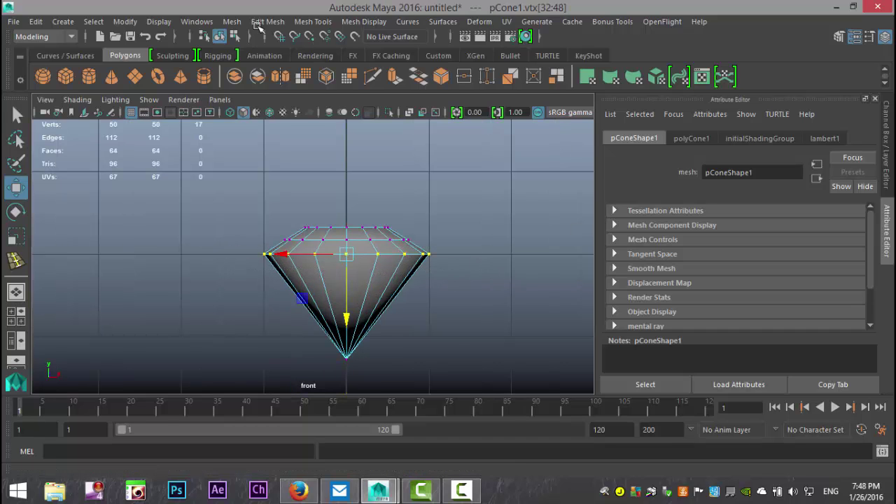
left_click(268, 21)
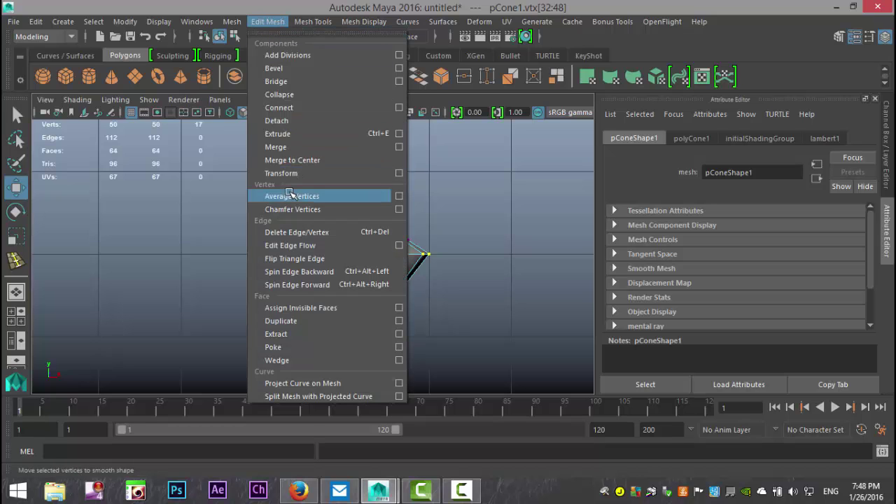
left_click(321, 210)
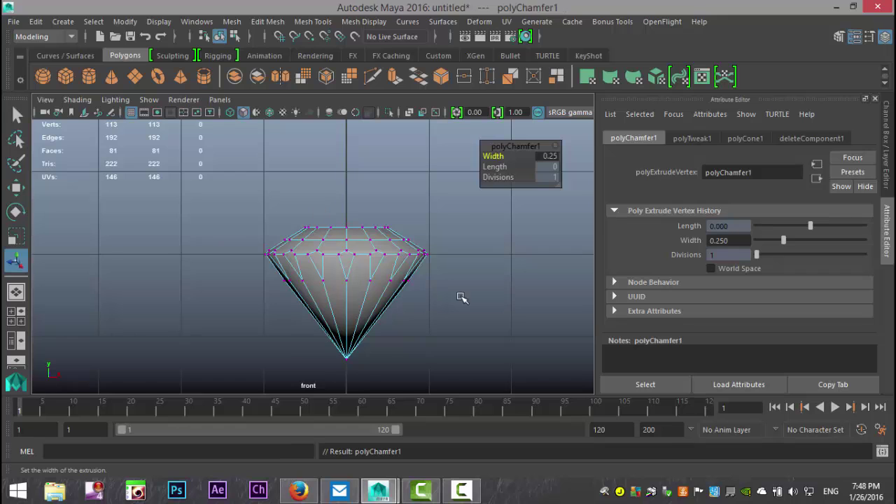
- Raise the lowest row of chamfered vertices to about 0.951 on Y and scale it outward to even out the diamond-shaped facets
left_click_drag(223, 277, 514, 312)
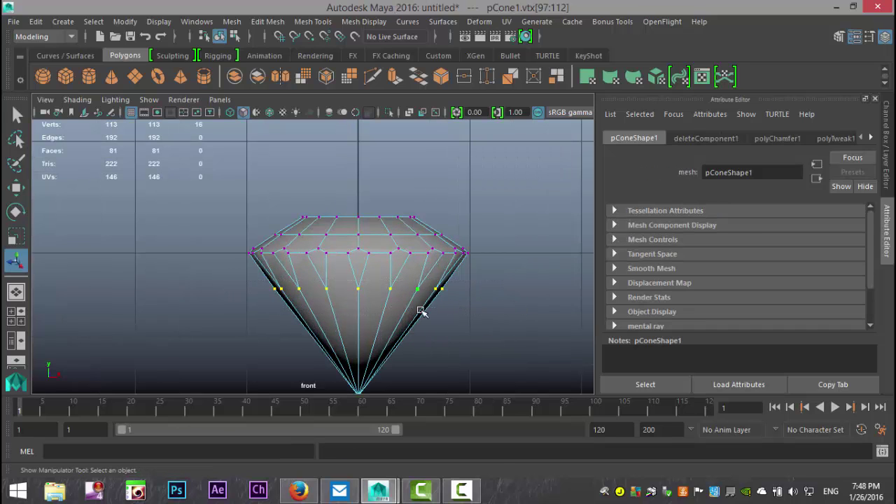
key("w")
left_click_drag(359, 356, 359, 320)
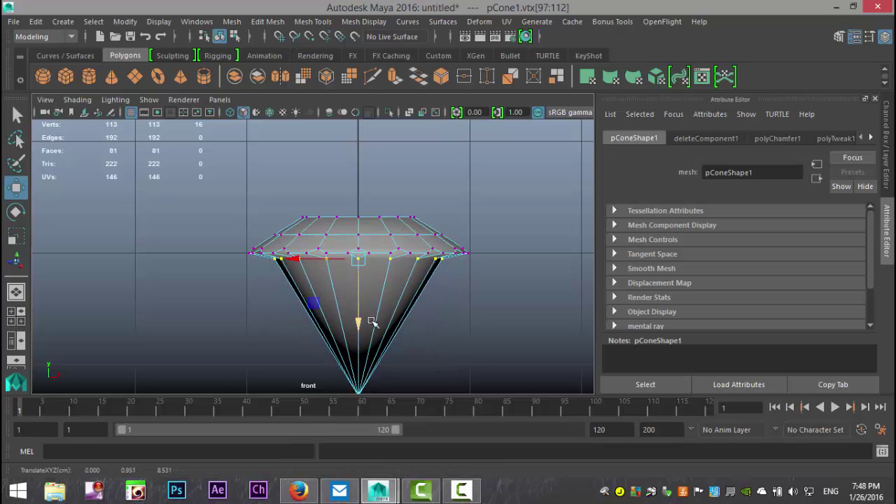
scroll(406, 303, "up", 2)
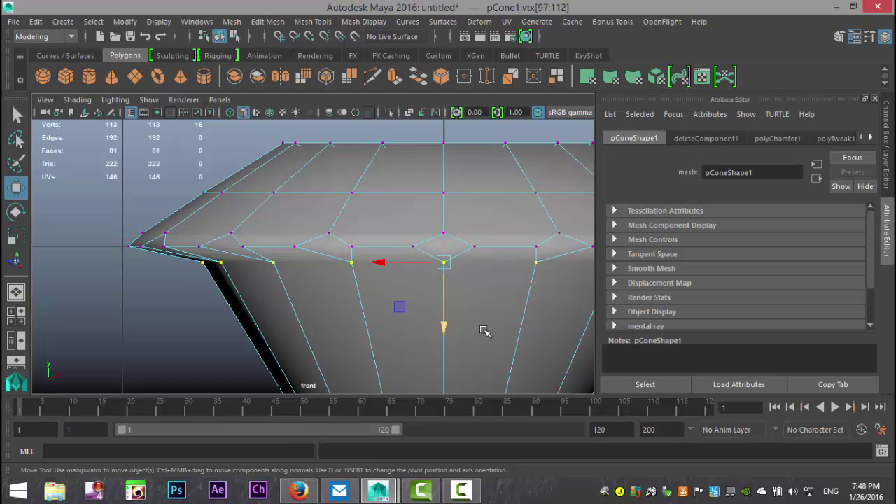
key("r")
left_click_drag(442, 262, 527, 294)
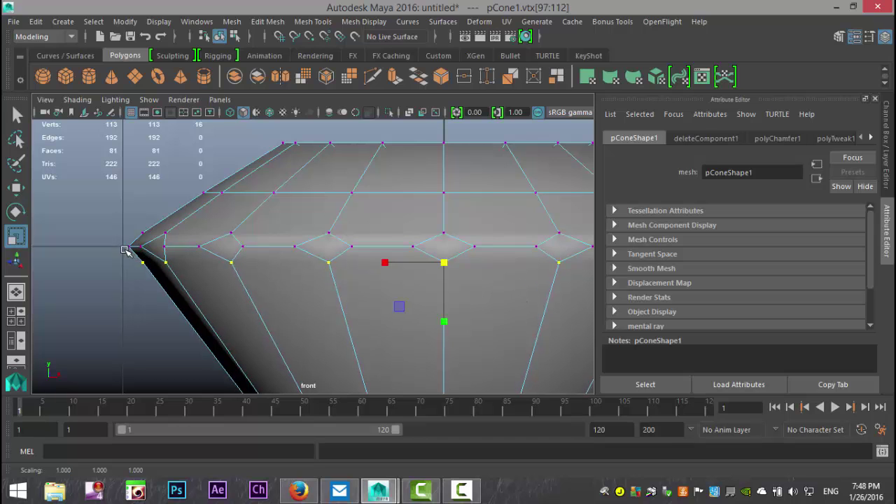
left_click(16, 316)
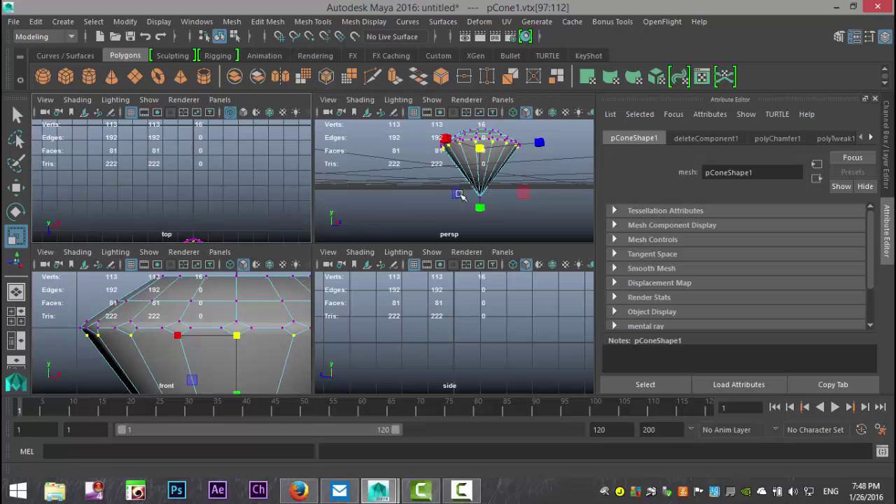
- In the enlarged perspective view, merge the two adjacent vertices between neighbouring diamond facets on the gem's widest edge
key("space")
scroll(469, 238, "up", 3)
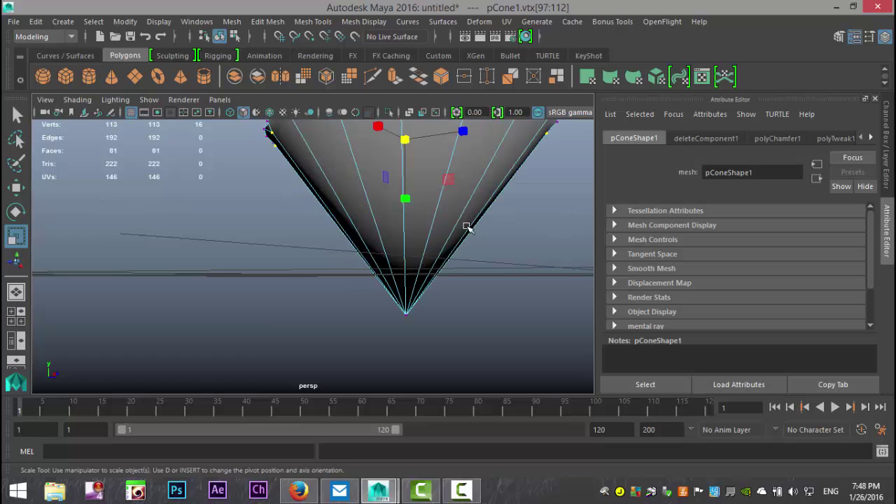
mouse_move(468, 228)
left_mouse_down("alt")
mouse_move(460, 248)
mouse_move(468, 242)
left_mouse_up("alt")
left_click(525, 312)
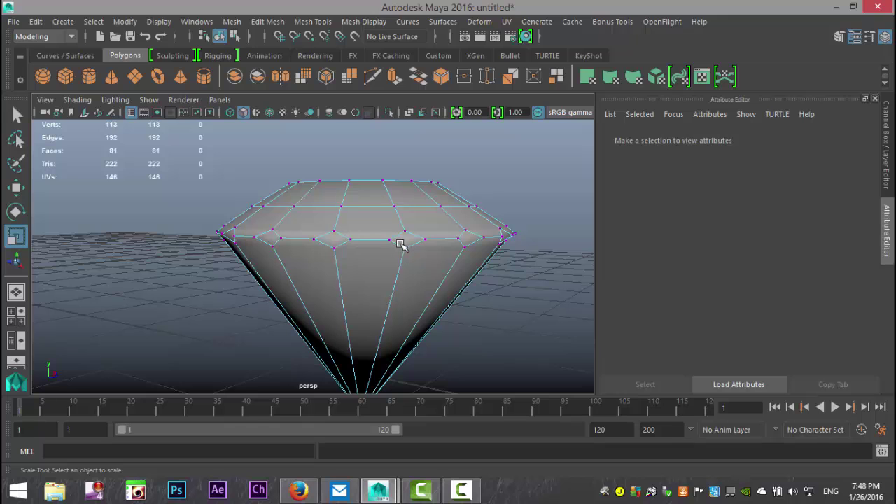
right_click_drag(361, 241, 308, 118)
left_click(350, 239)
left_click_drag(380, 230, 393, 250)
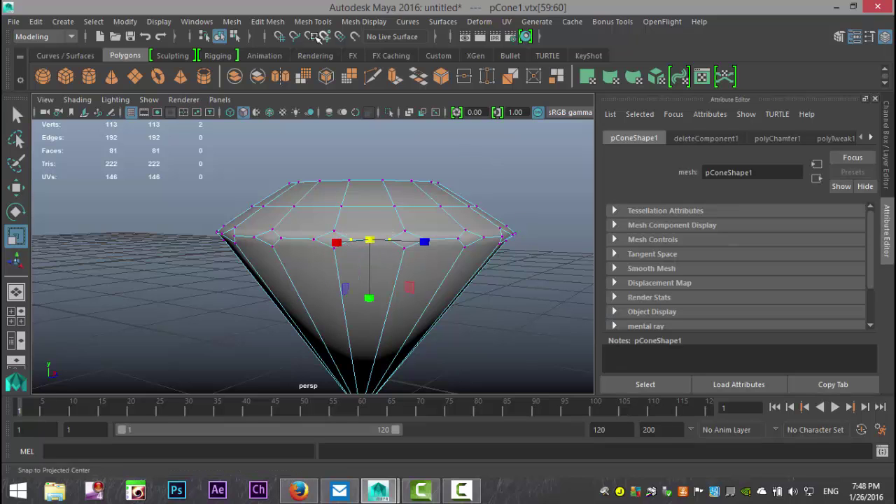
left_click(268, 22)
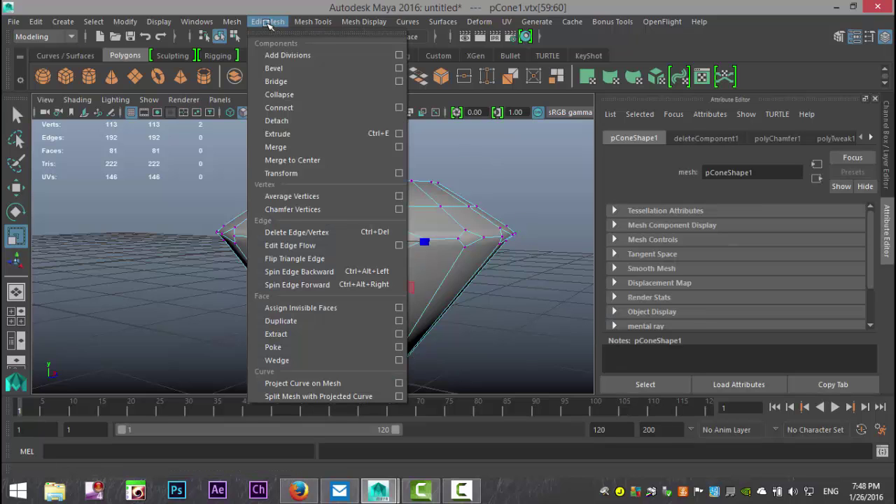
left_click(287, 147)
- Continue around the gem's widest edge and merge the second and third pairs of adjacent diamond-facet tips
mouse_move(486, 273)
left_mouse_down("alt")
mouse_move(434, 287)
mouse_move(479, 276)
left_mouse_up("alt")
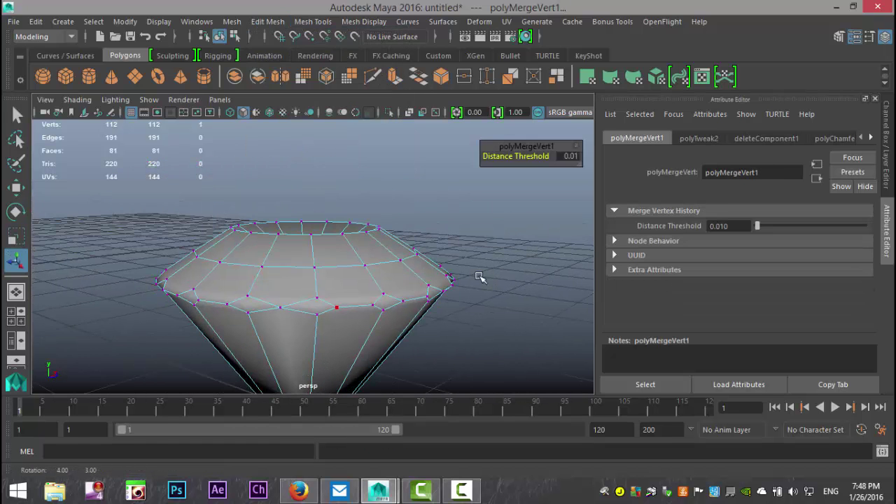
left_click(337, 307)
left_click(373, 306, "shift")
key("g")
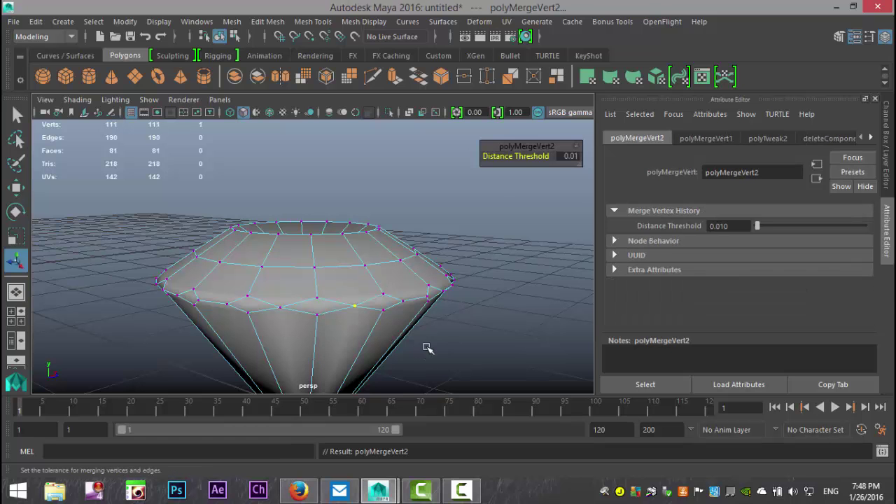
scroll(428, 348, "up", 10)
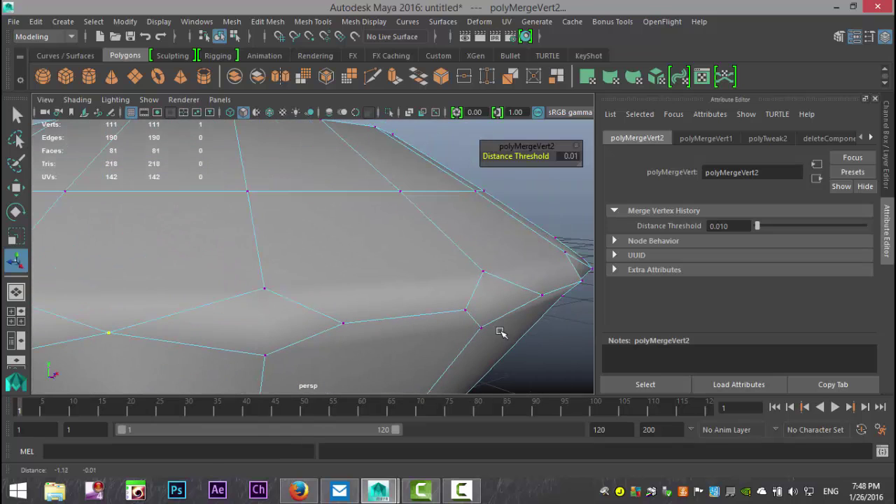
left_click(332, 317)
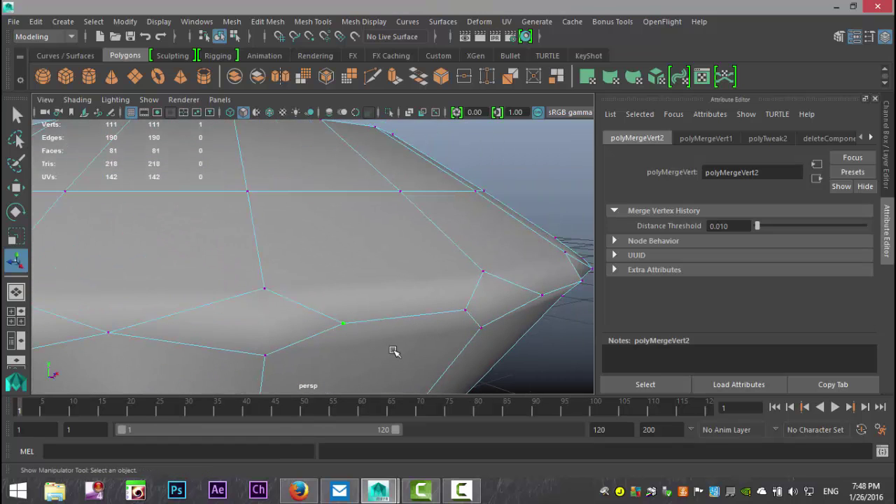
left_click(465, 310, "shift")
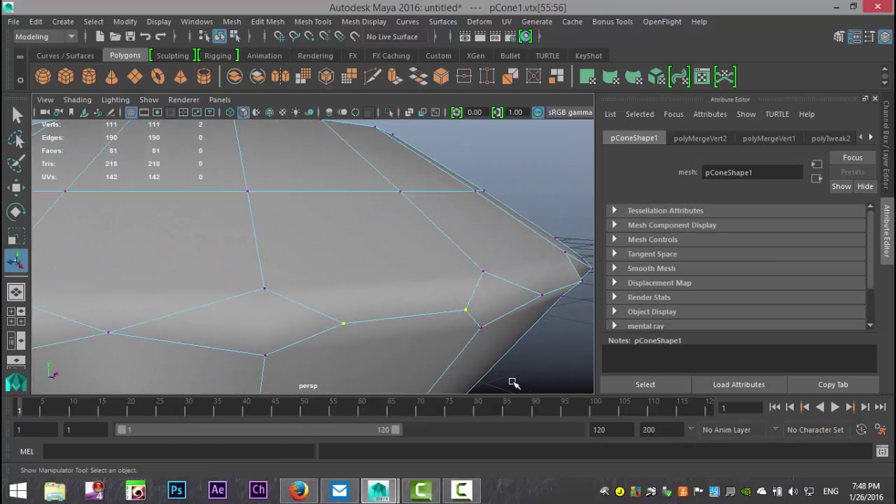
key("g")
- Merge the fourth pair of facing diamond-facet vertices, beside the last merged vertex on the widest edge
scroll(506, 351, "down", 5)
left_click_drag(518, 338, 394, 322, "alt")
middle_click_drag(394, 322, 492, 317, "alt")
left_click_drag(492, 317, 326, 313, "alt")
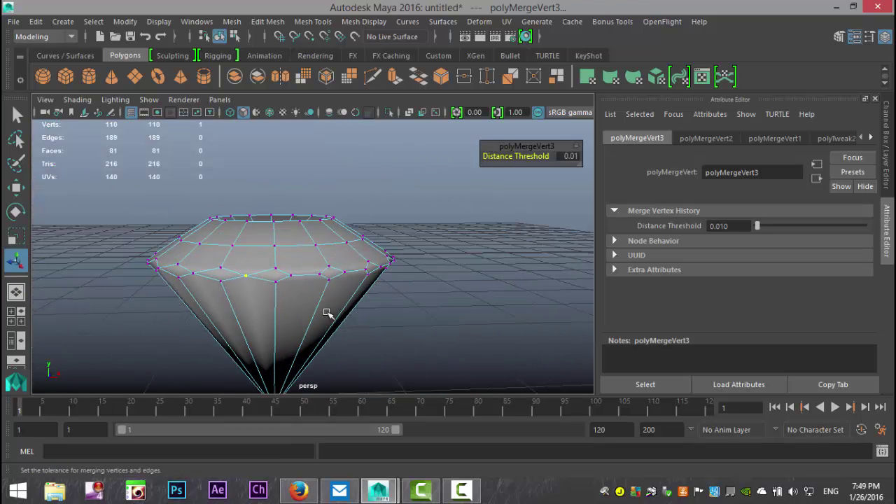
left_click(289, 272)
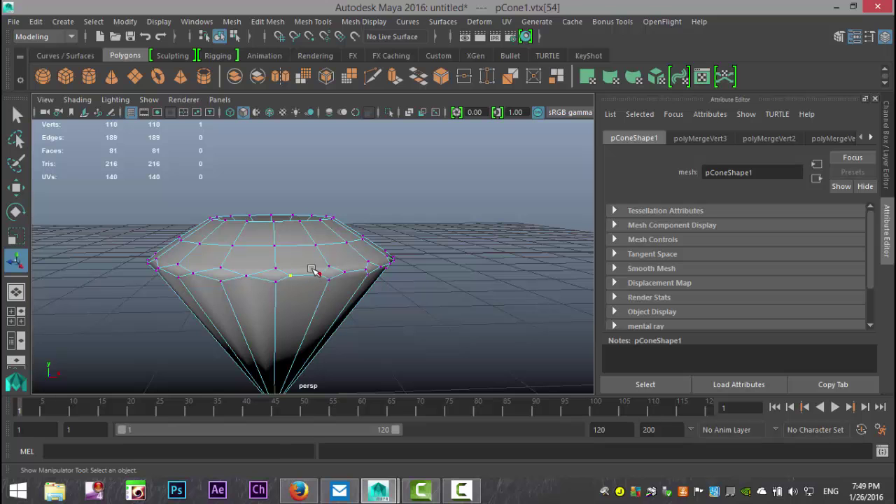
left_click_drag(322, 283, 324, 285, "shift")
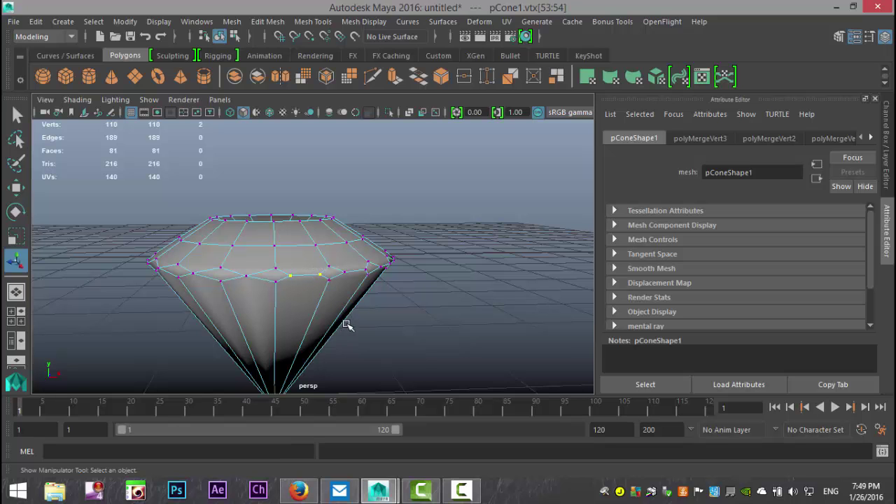
key("g")
- Merge the fifth pair of diamond-facet tips along the gem's widest edge into a single vertex
left_click_drag(424, 301, 338, 302, "alt")
key("a")
scroll(494, 308, "up", 2)
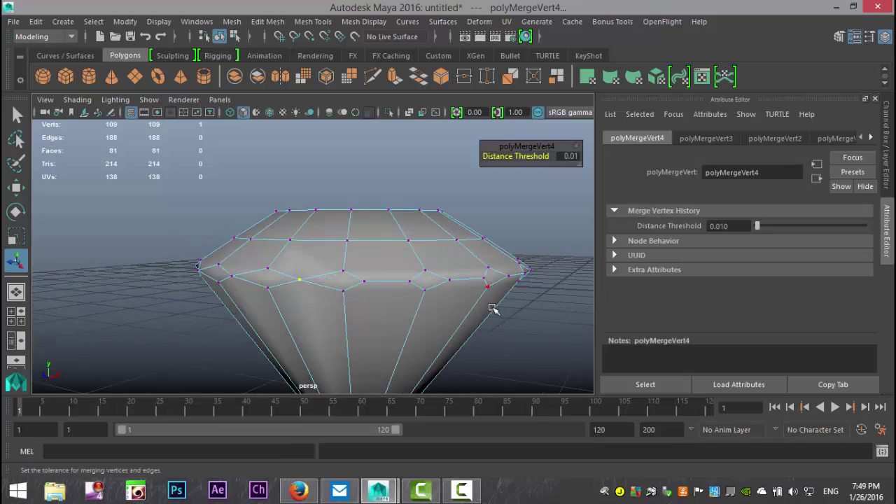
left_click(364, 282)
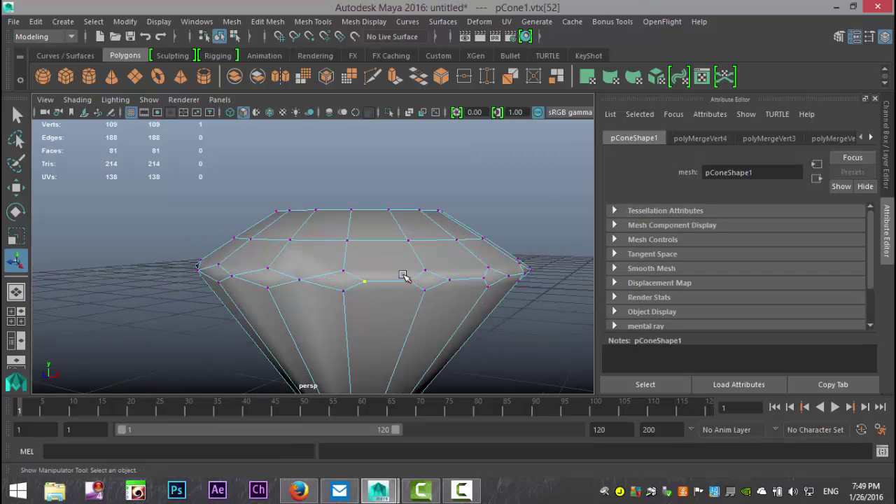
left_click(410, 282, "shift")
right_click_drag(449, 369, 454, 321, "shift")
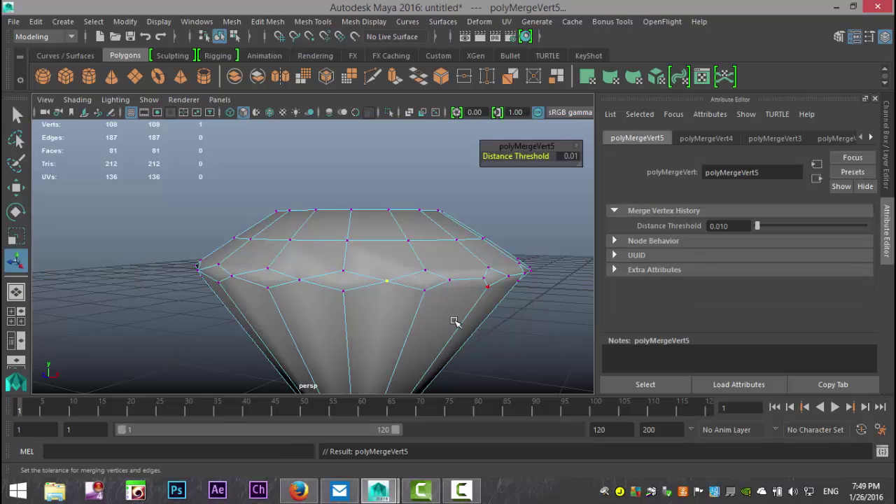
- Merge the sixth and seventh pairs of adjacent vertices between the diamond facets on the widest edge
left_click(448, 280)
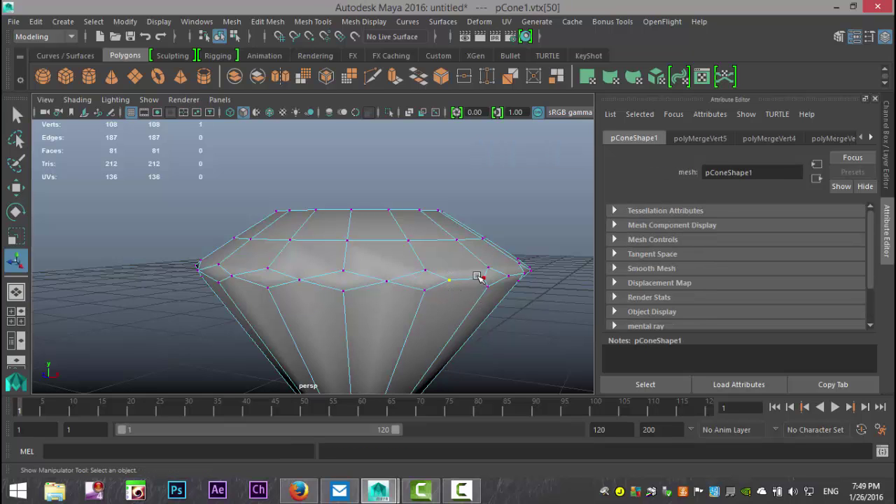
left_click(486, 284, "shift")
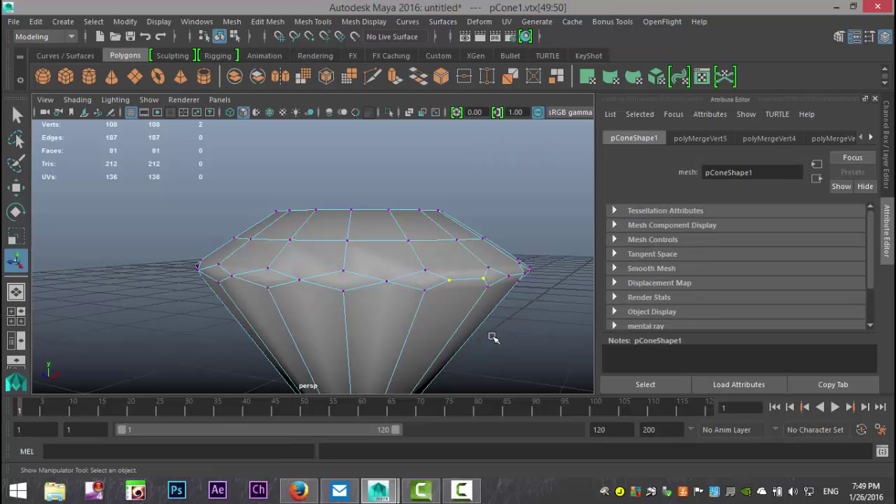
right_click_drag(489, 334, 490, 330, "shift")
left_click_drag(515, 324, 532, 313, "alt")
left_click(298, 288)
left_click(335, 290, "shift")
key("g")
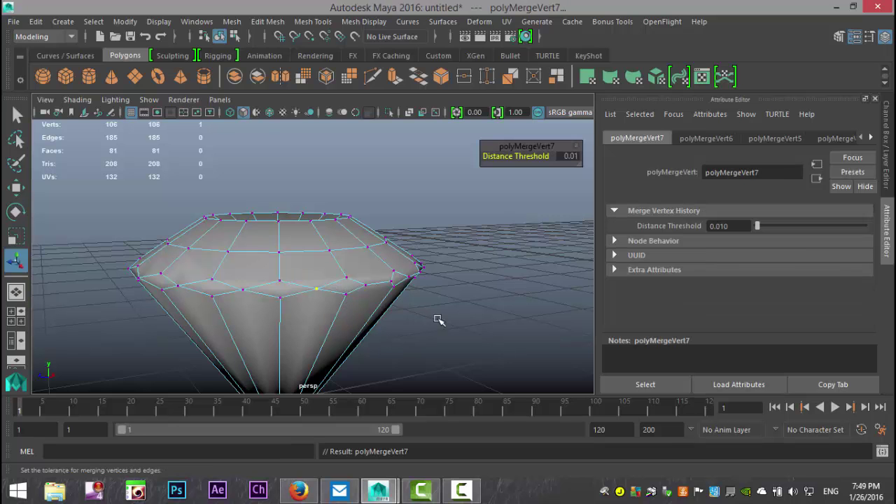
- Merge the eighth pair of neighbouring diamond-facet tips around the gem's widest edge
left_click_drag(437, 320, 398, 314, "alt")
middle_click_drag(390, 313, 441, 310, "alt")
right_click_drag(441, 309, 476, 300, "alt")
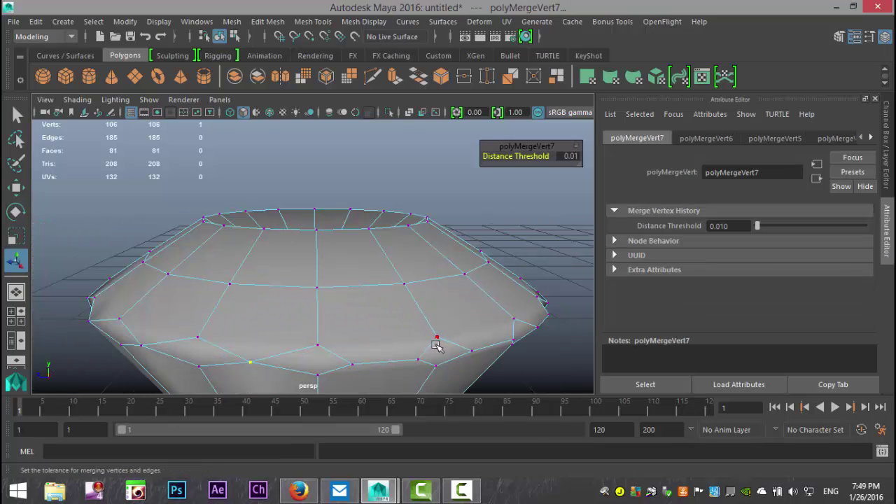
left_click(352, 364)
left_click_drag(411, 352, 424, 364, "shift")
key("g")
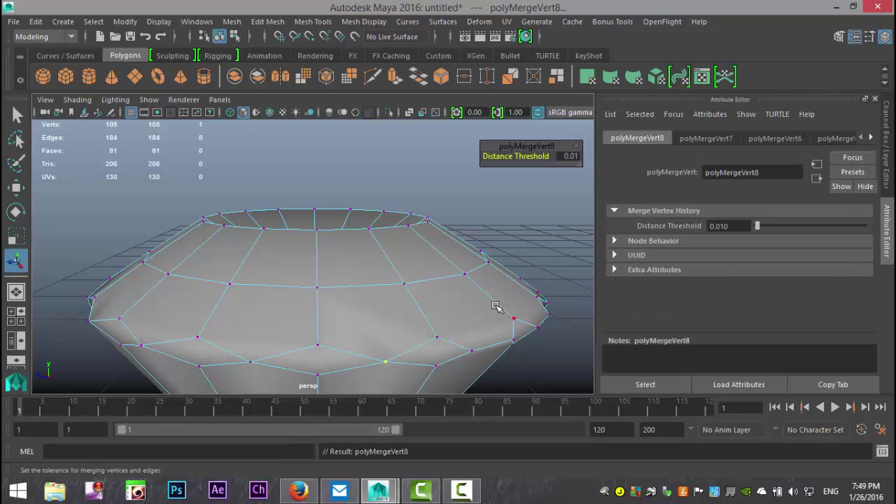
- Try to merge the ninth pair of diamond-facet tips, reselect the two vertices and repeat the merge, then clear the selection
left_click_drag(496, 306, 445, 305, "alt")
middle_click_drag(424, 315, 616, 342, "alt")
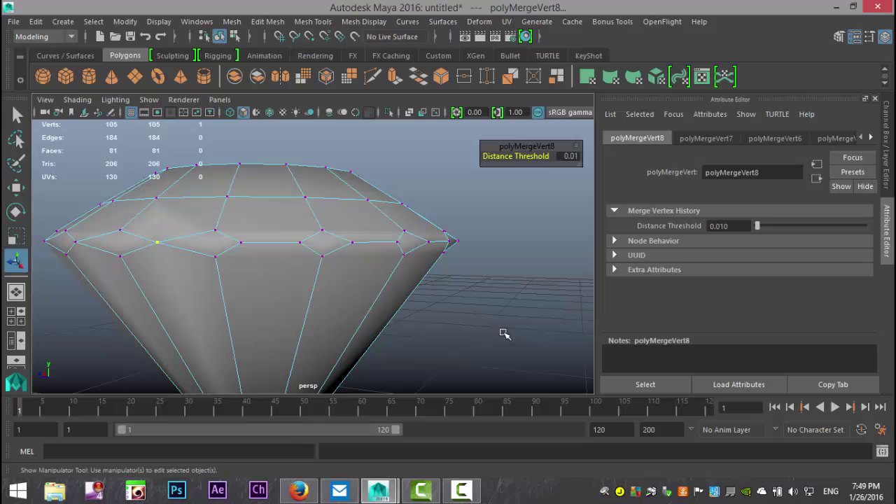
left_click(239, 242, "shift")
left_click(299, 244, "shift")
key("g")
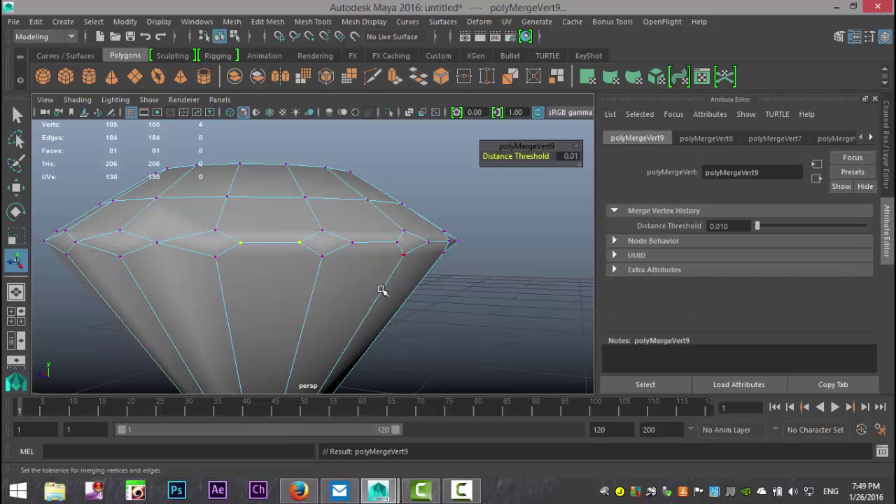
left_click(527, 268)
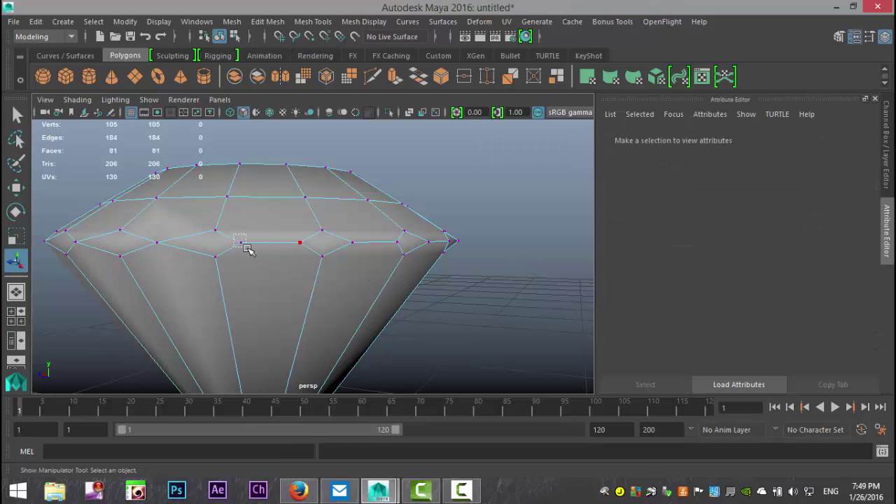
left_click(241, 243)
left_click(300, 244, "shift")
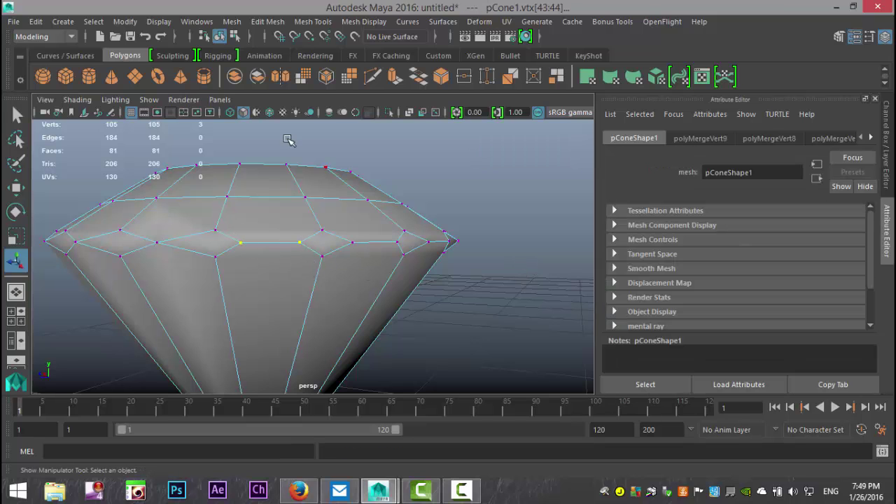
left_click(266, 21)
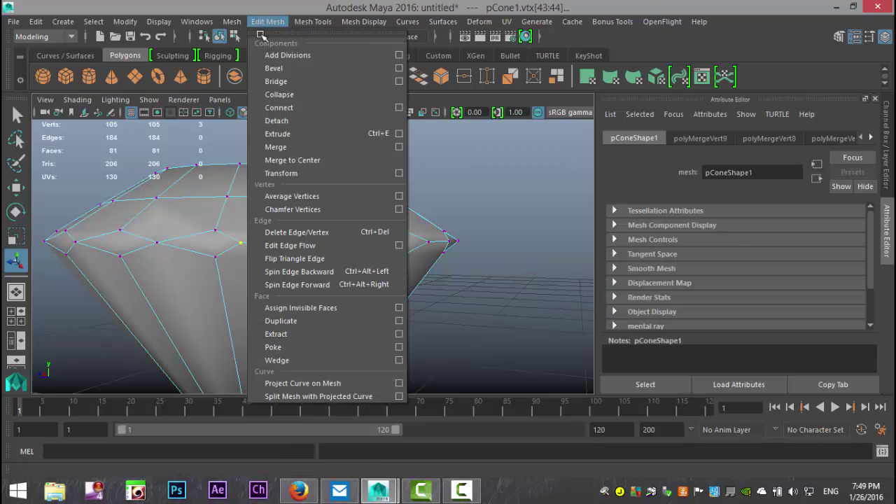
left_click(286, 147)
left_click(517, 304)
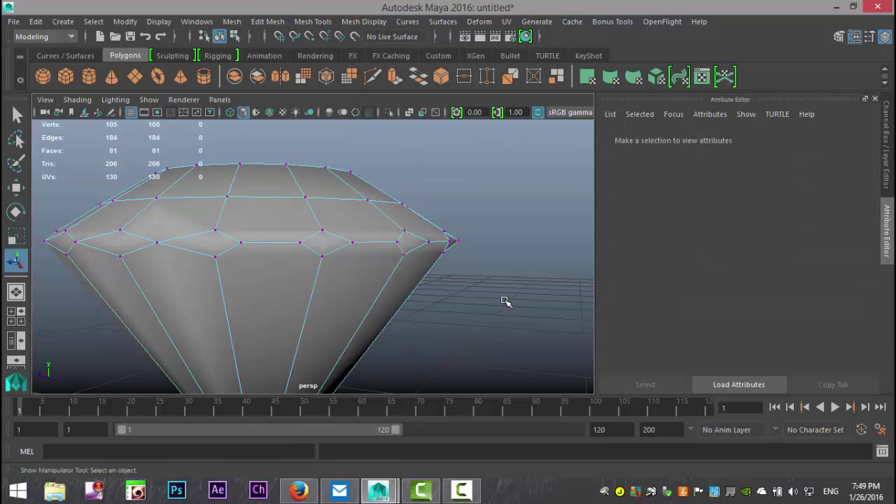
- Check the gem in wireframe display, return to shaded display, and merge the ninth pair of adjacent diamond-facet vertices
key("4")
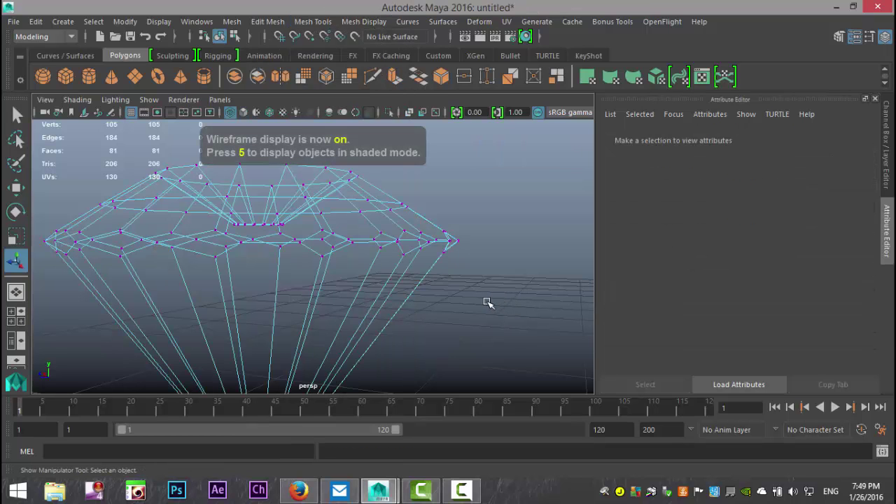
mouse_move(473, 281)
left_mouse_down("alt")
mouse_move(476, 300)
mouse_move(481, 293)
left_mouse_up("alt")
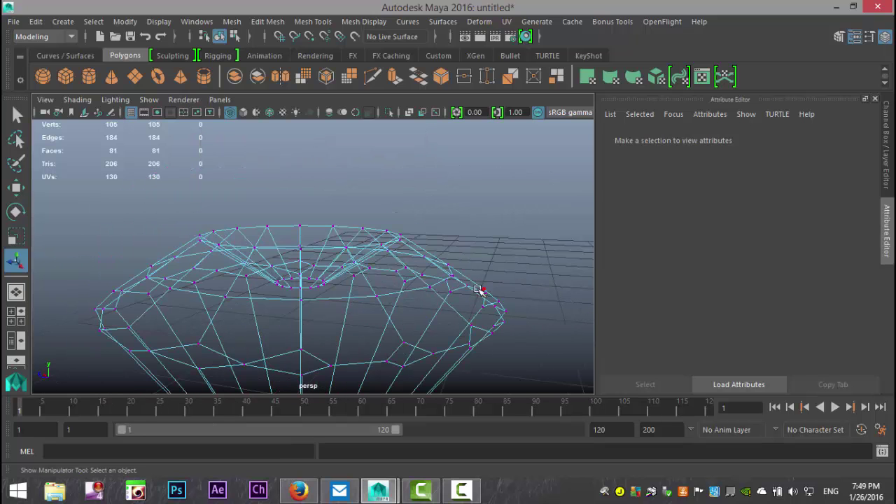
key("5")
mouse_move(469, 306)
left_mouse_down("alt")
mouse_move(461, 296)
mouse_move(464, 306)
left_mouse_up("alt")
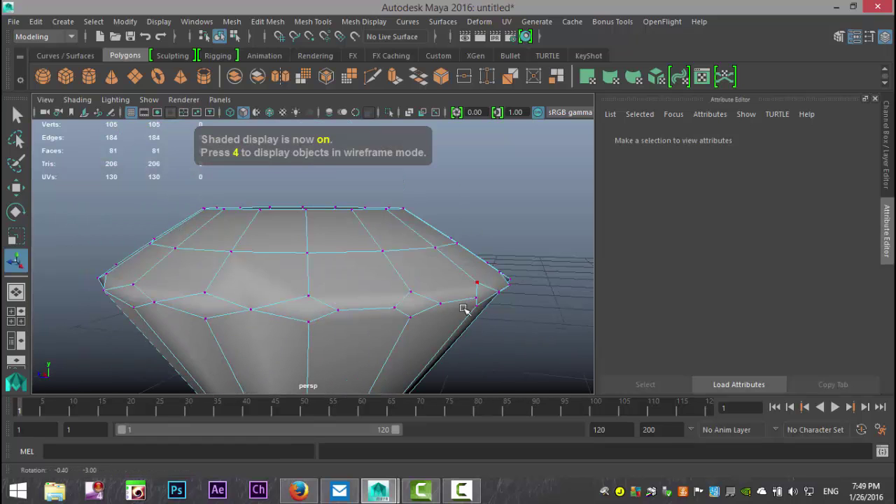
left_click(338, 311)
left_click(395, 309, "shift")
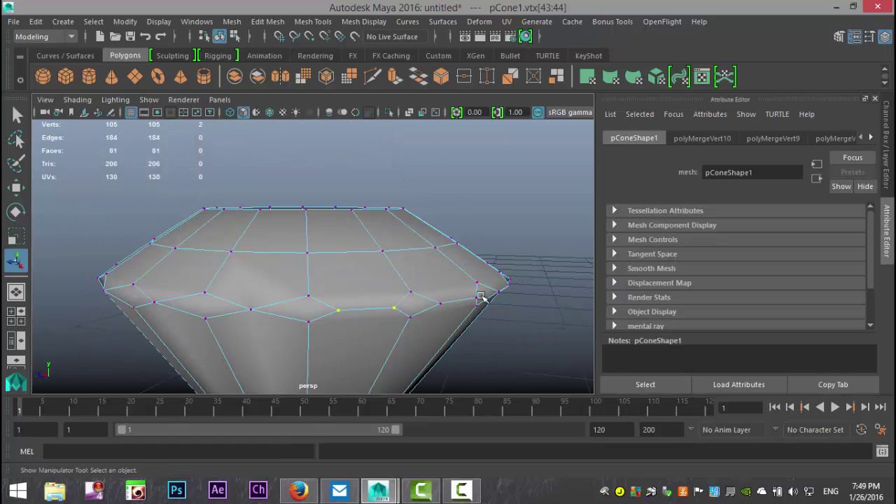
left_click(267, 21)
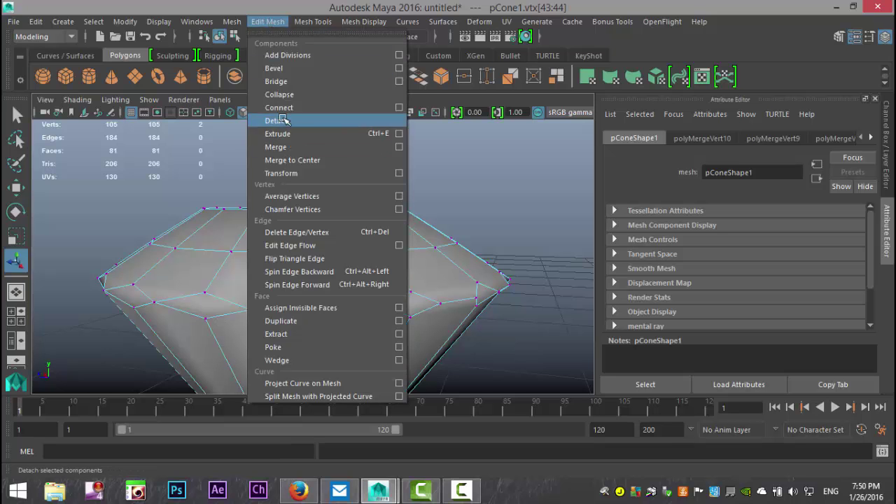
left_click(291, 146)
- Merge the tenth and eleventh pairs of adjacent diamond-facet tips farther around the gem's widest edge
left_click_drag(433, 259, 274, 285, "alt")
left_click(181, 292)
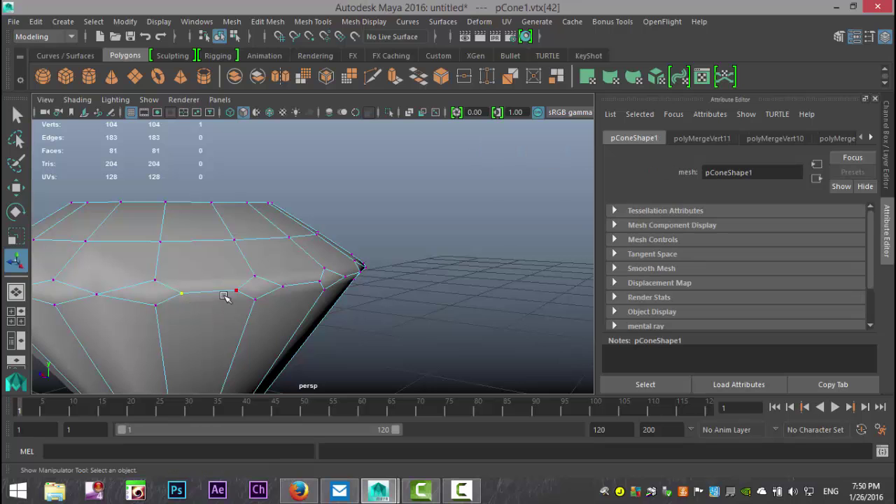
left_click(234, 289, "shift")
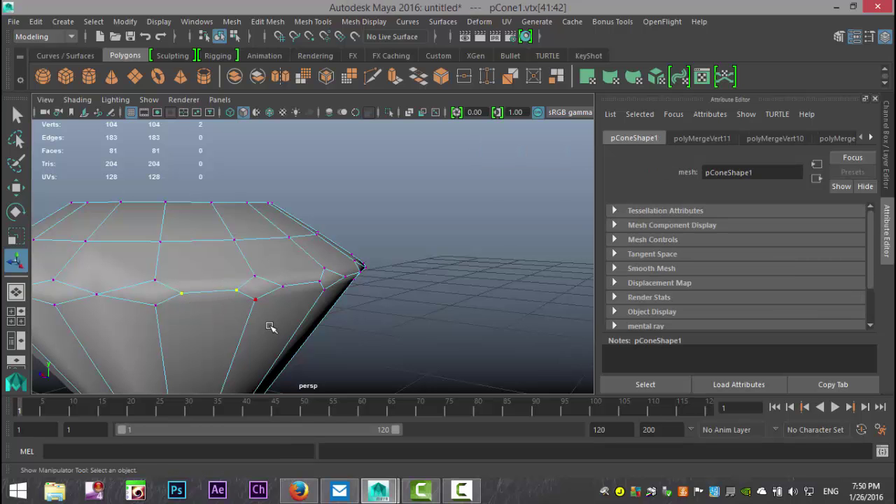
right_click_drag(270, 327, 275, 321, "shift")
left_click_drag(365, 286, 444, 278, "alt")
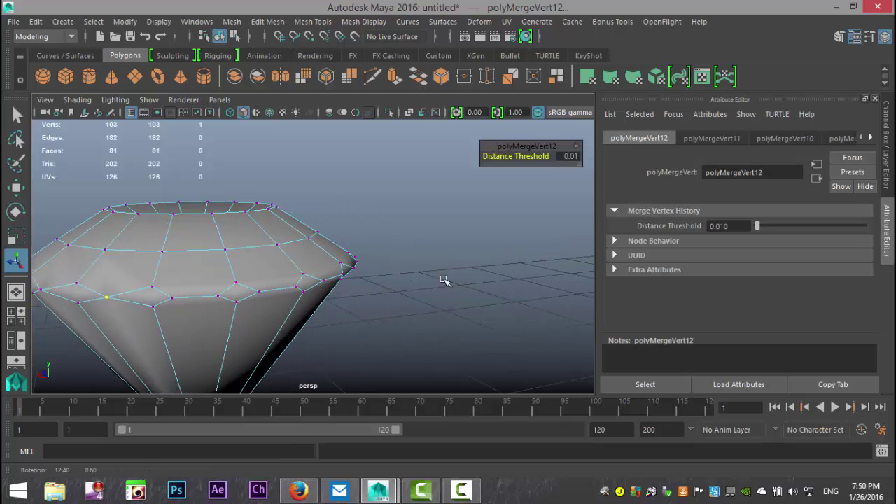
left_click(172, 297)
left_click(217, 297, "shift")
right_click_drag(264, 371, 266, 355, "shift")
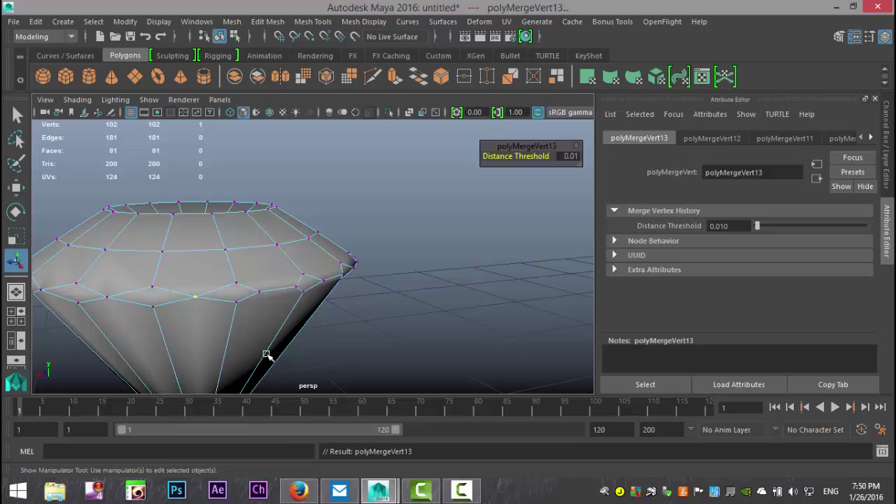
- Merge the twelfth and thirteenth pairs of adjacent diamond-facet tips around the gem's widest edge
left_click(258, 290)
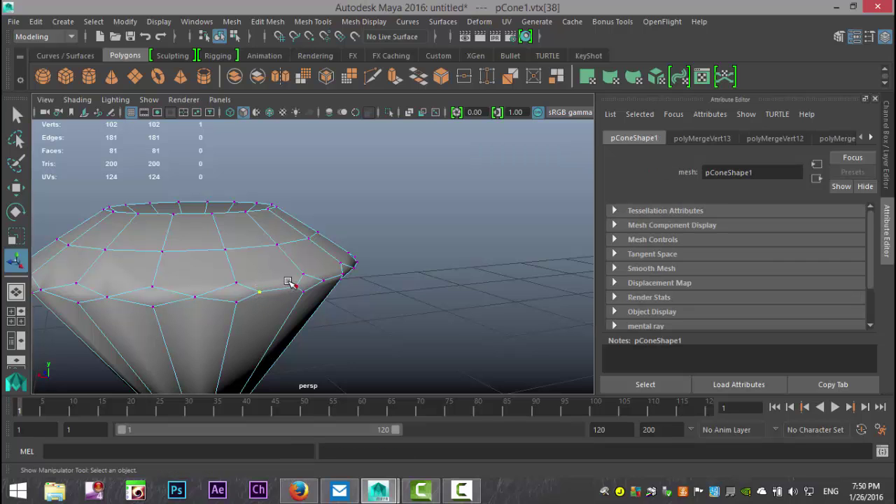
left_click(296, 289, "shift")
right_click_drag(287, 327, 348, 323, "shift")
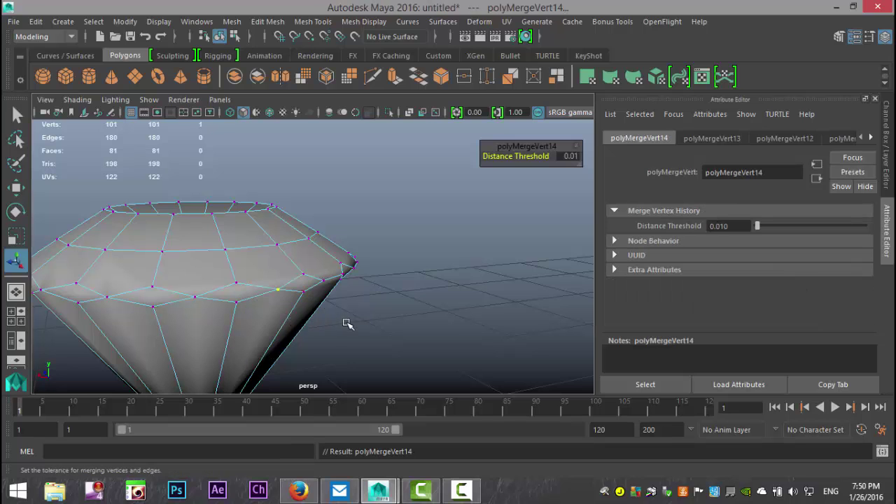
left_click_drag(439, 298, 301, 308, "alt")
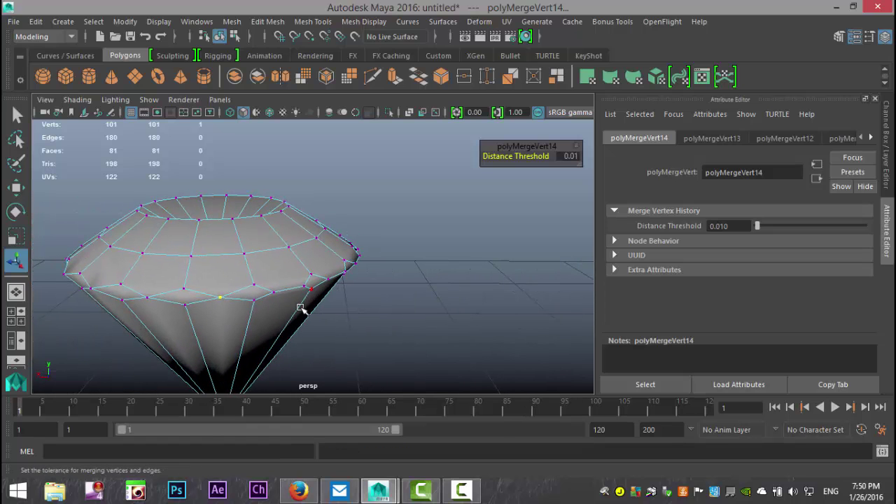
left_click(271, 290)
left_click(306, 287, "shift")
right_click_drag(343, 336, 353, 338, "shift")
- Merge the fourteenth and fifteenth pairs of neighbouring diamond-facet tips around the gem's widest edge
left_click_drag(427, 315, 452, 355, "alt")
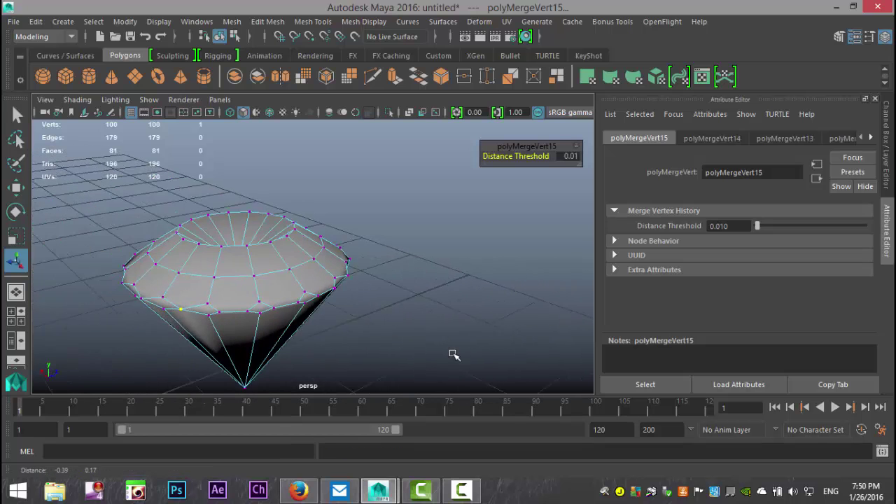
scroll(453, 354, "up", 6)
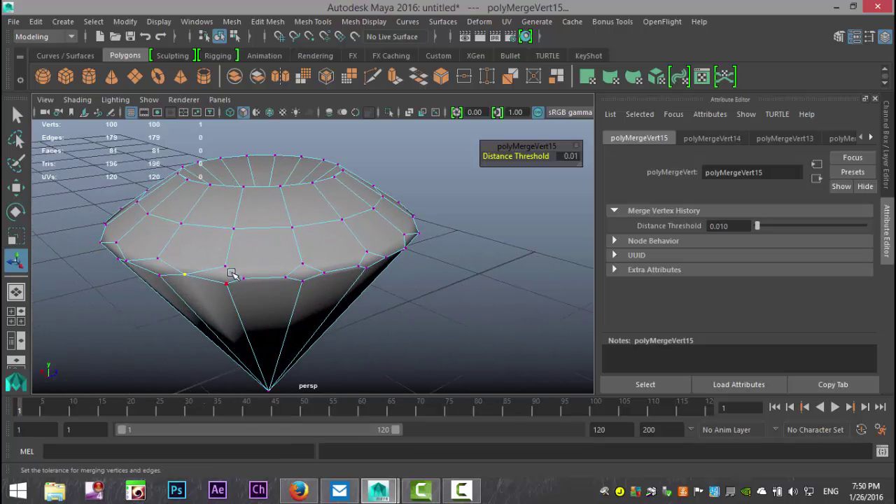
left_click(285, 277, "shift")
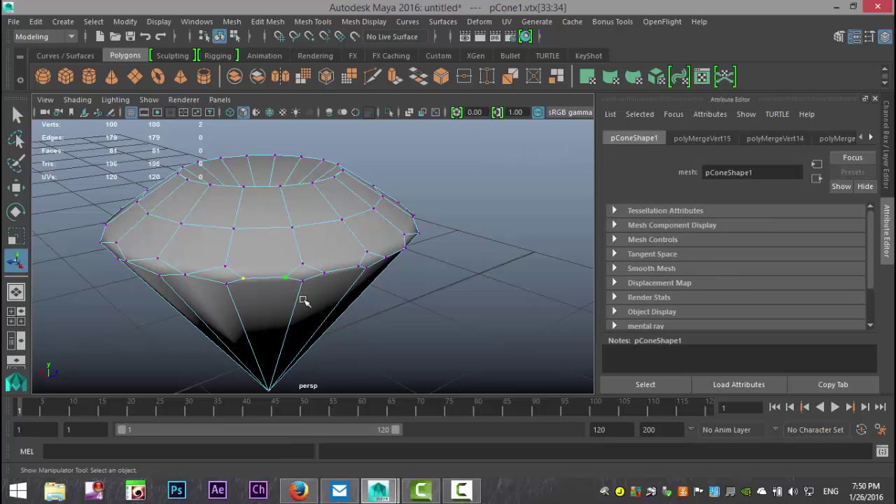
right_click_drag(370, 338, 374, 329, "shift")
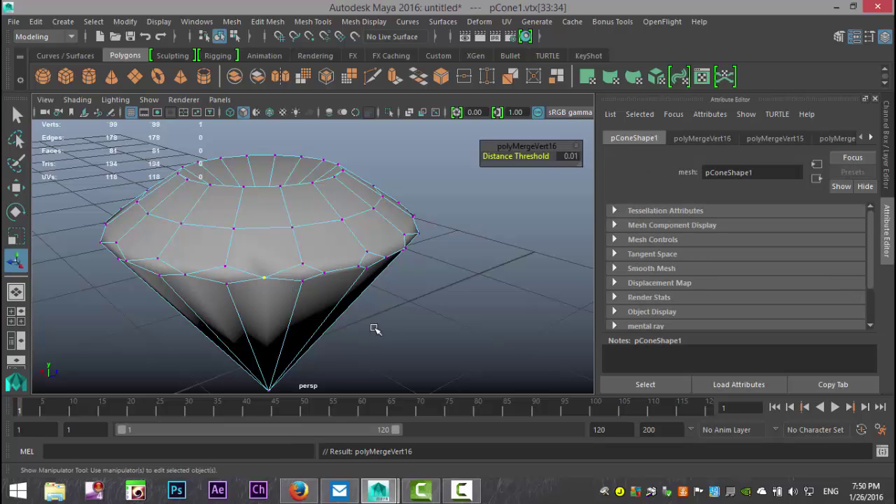
left_click(324, 273)
left_click(359, 267, "shift")
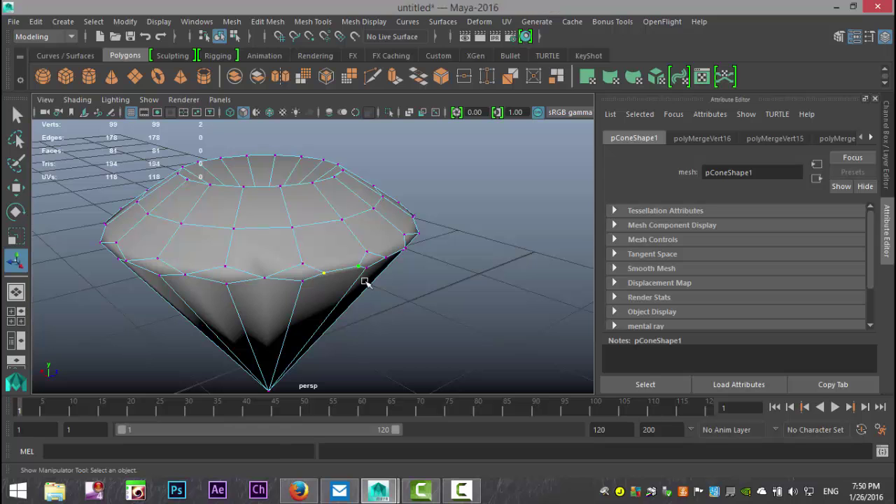
right_click_drag(385, 310, 393, 305, "shift")
- Merge the last remaining pair of diamond-facet tips on the gem's widest edge and clear the selection
left_click_drag(401, 303, 358, 303, "alt")
left_click(251, 268)
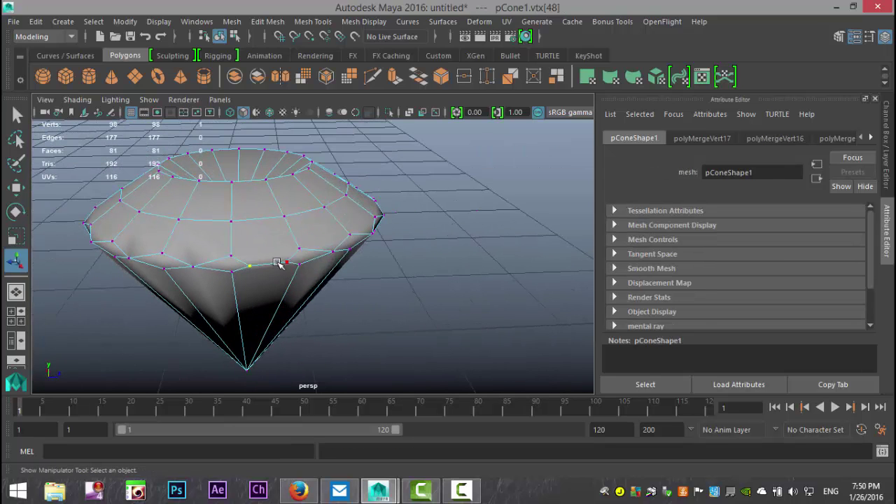
left_click(286, 262, "shift")
key("g")
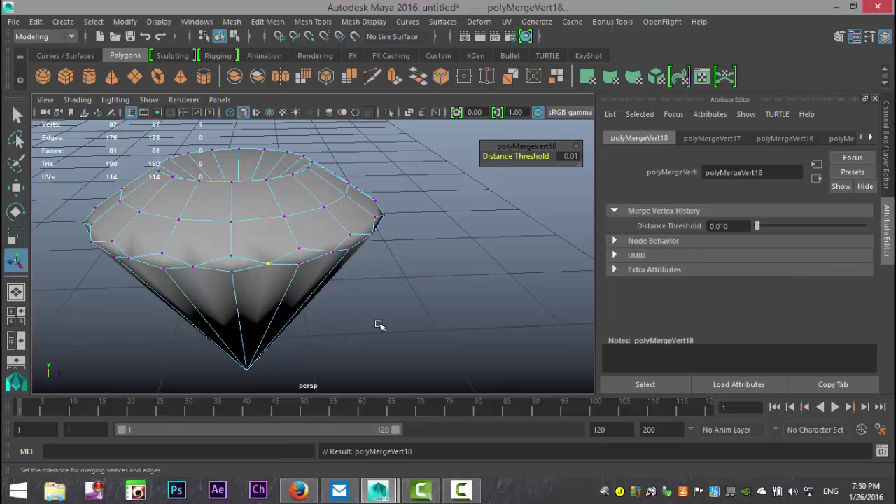
left_click(420, 301)
- Delete the sunken centre face on the gem's top together with the ring of faces directly around it
scroll(419, 305, "down", 3)
left_click_drag(416, 252, 454, 316, "alt")
scroll(455, 315, "up", 3)
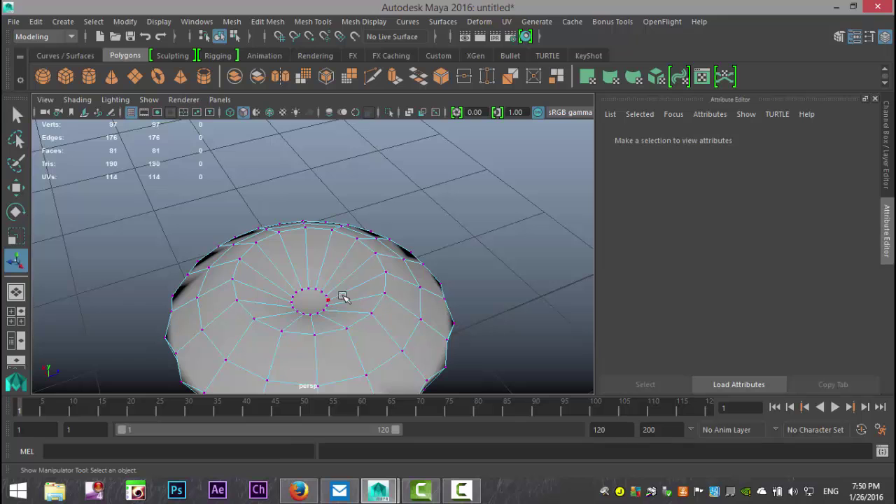
right_click_drag(317, 301, 314, 148)
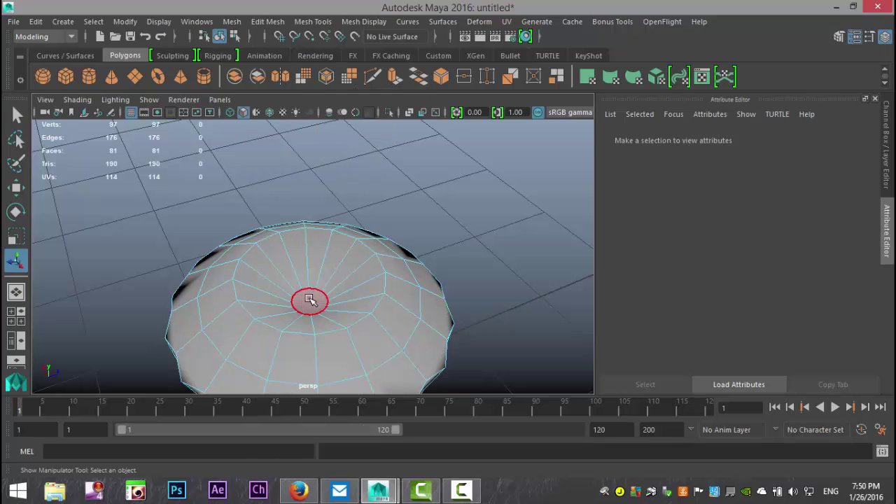
left_click(339, 304)
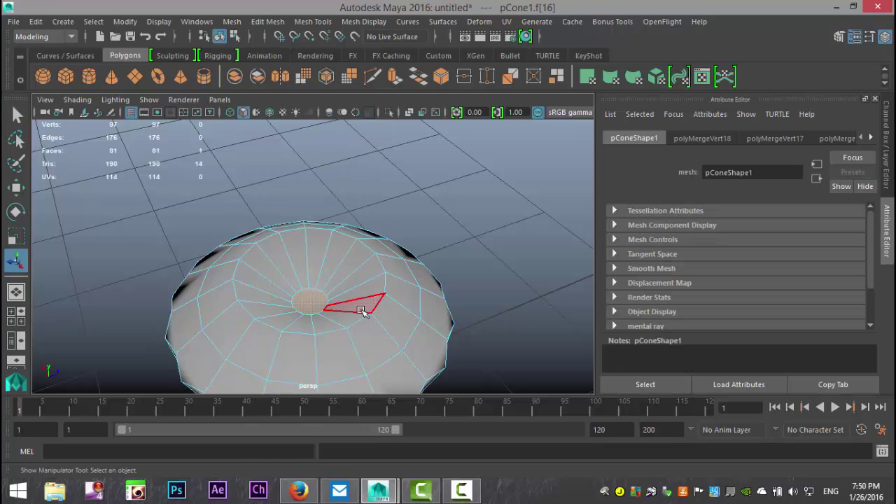
key("shift+period")
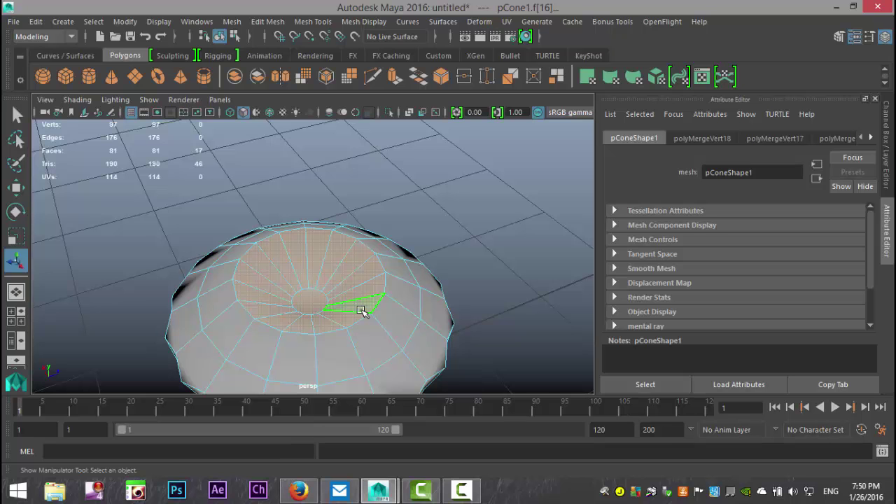
key("Delete")
- Select the border edge loop of the gem's open top and close it with Fill Hole
left_click_drag(364, 310, 420, 283, "alt")
right_click(330, 317)
right_click_drag(330, 317, 328, 78)
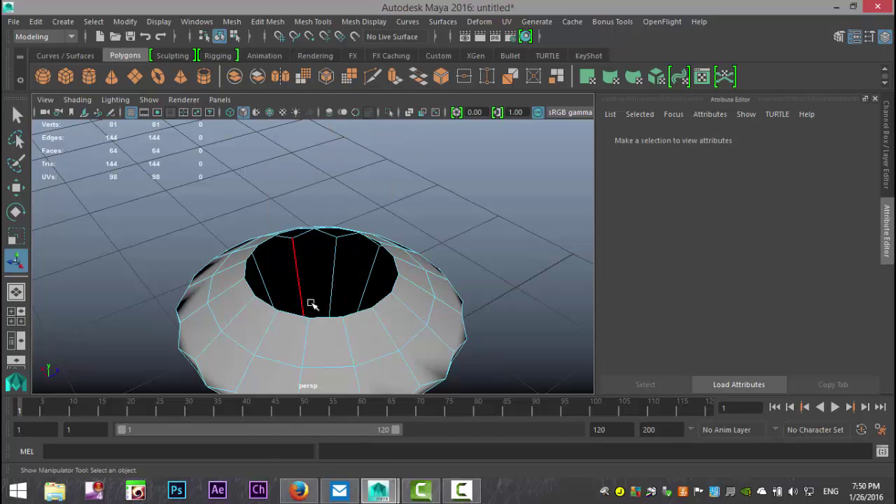
double_click(326, 321)
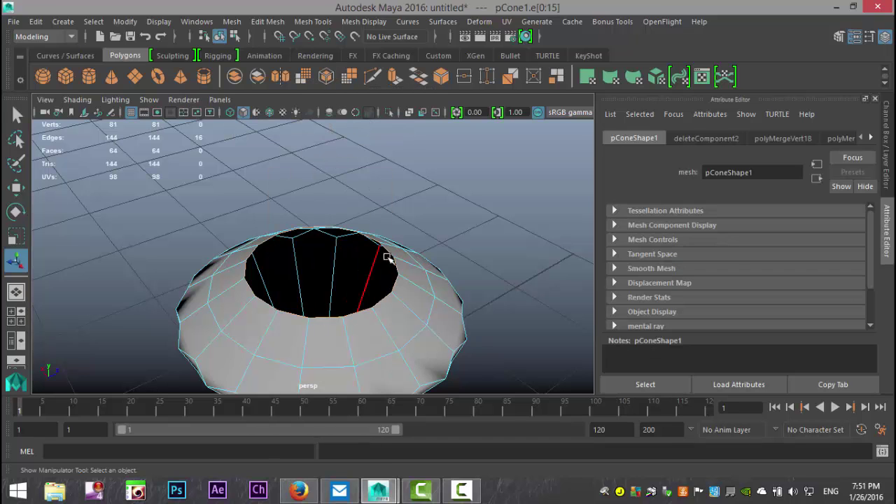
left_click(230, 21)
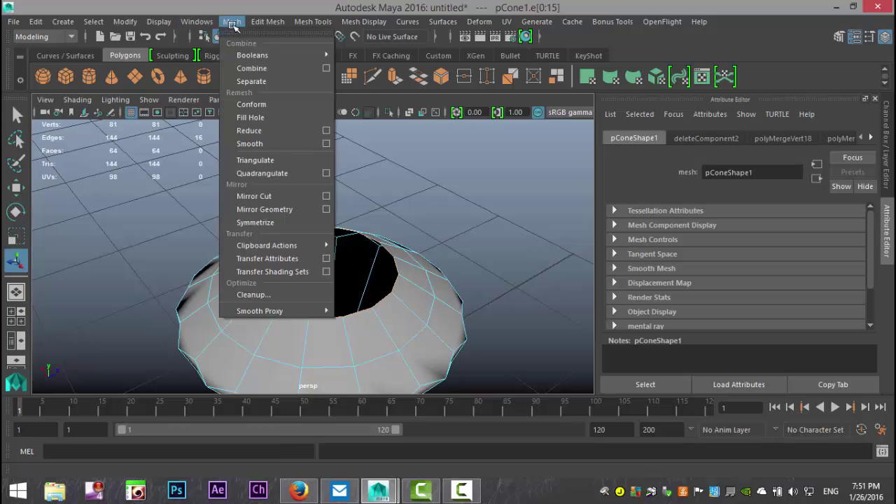
left_click(268, 117)
- Select all of the gem's edges and apply Harden Edge, then clear the selection and check the flat-shaded facets
left_click_drag(457, 253, 342, 265, "alt")
right_click_drag(342, 265, 365, 77)
scroll(353, 252, "down", 5)
left_click_drag(233, 182, 471, 378)
left_click(312, 22)
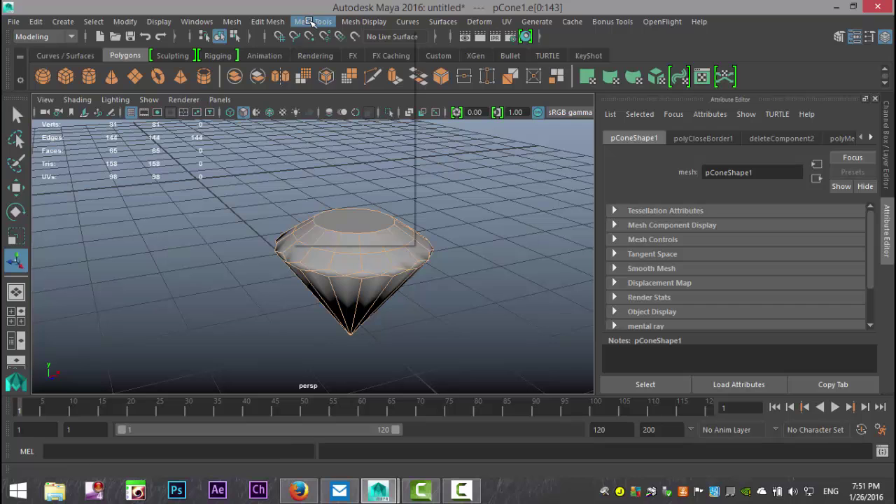
left_click(357, 23)
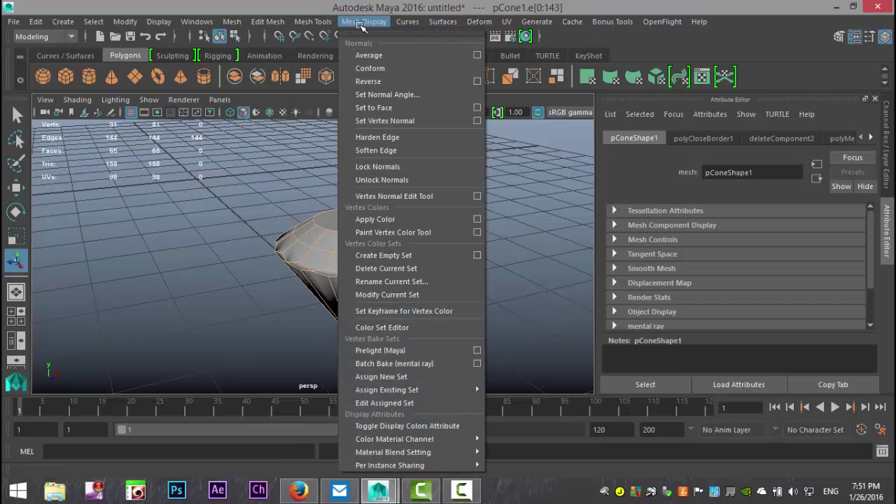
left_click(411, 138)
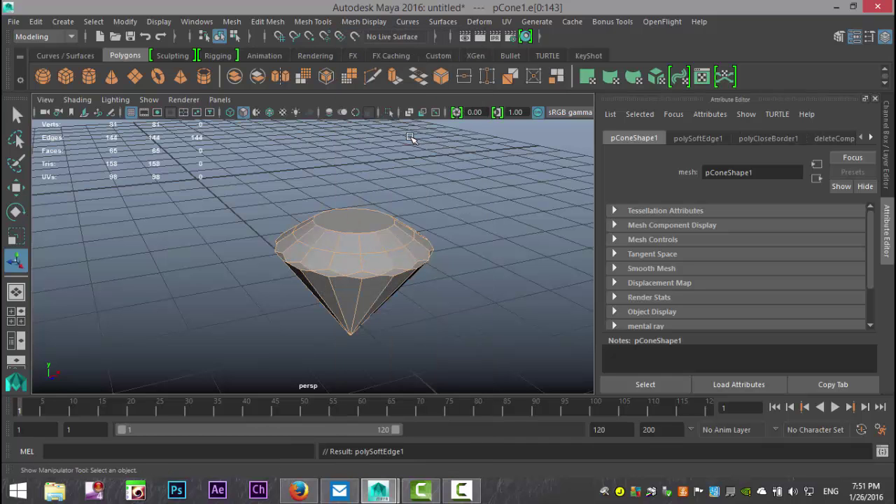
left_click(475, 277)
scroll(469, 277, "up", 3)
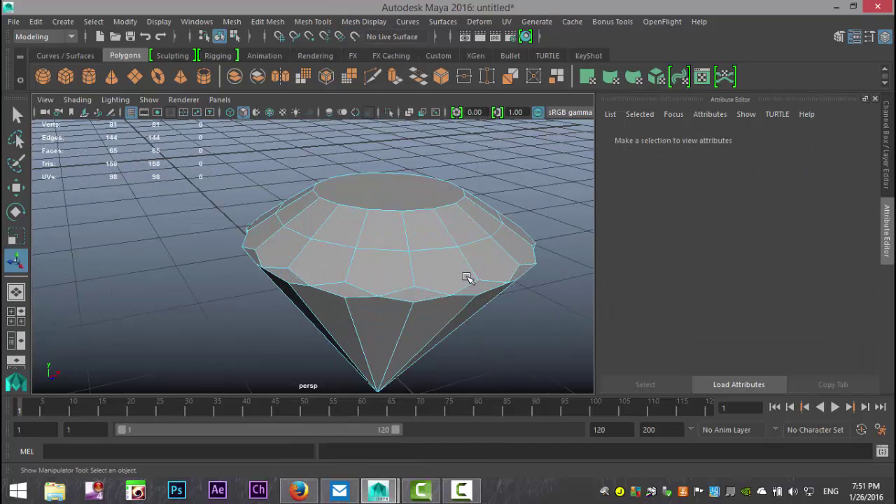
scroll(424, 268, "up", 2)
scroll(375, 248, "down", 3)
left_click_drag(386, 259, 289, 287, "alt")
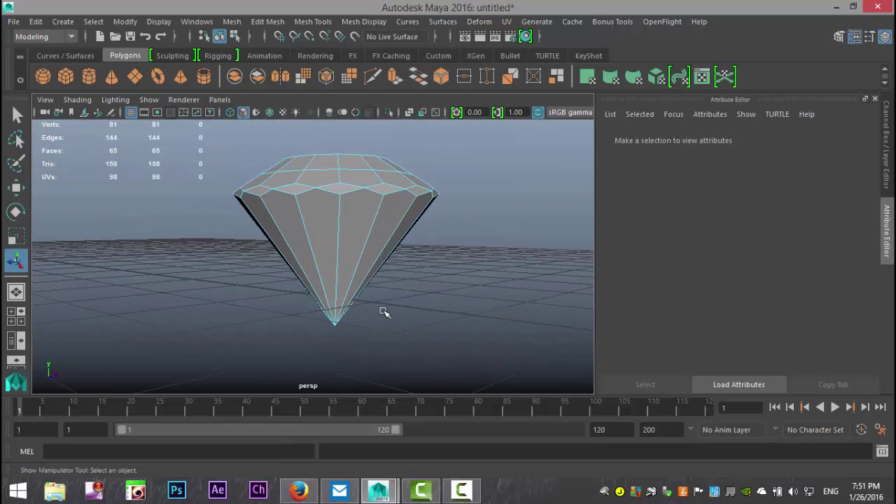
- In the front view, use Multi-Cut to slice horizontally through the whole gem just above its bottom point, along the grid line
left_click(14, 314)
key("space")
scroll(374, 364, "down", 5)
scroll(390, 357, "up", 4)
scroll(481, 373, "up", 1)
middle_click_drag(483, 369, 454, 333, "alt")
left_click(839, 37)
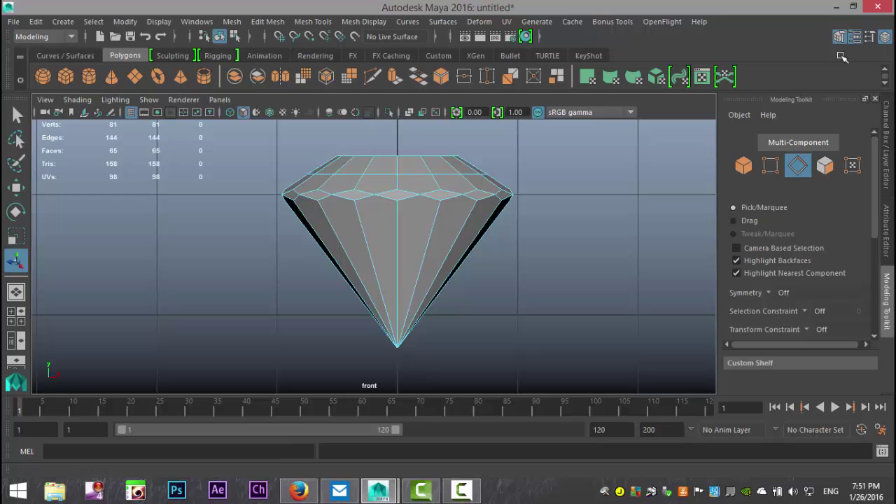
scroll(797, 240, "down", 5)
left_click(765, 308)
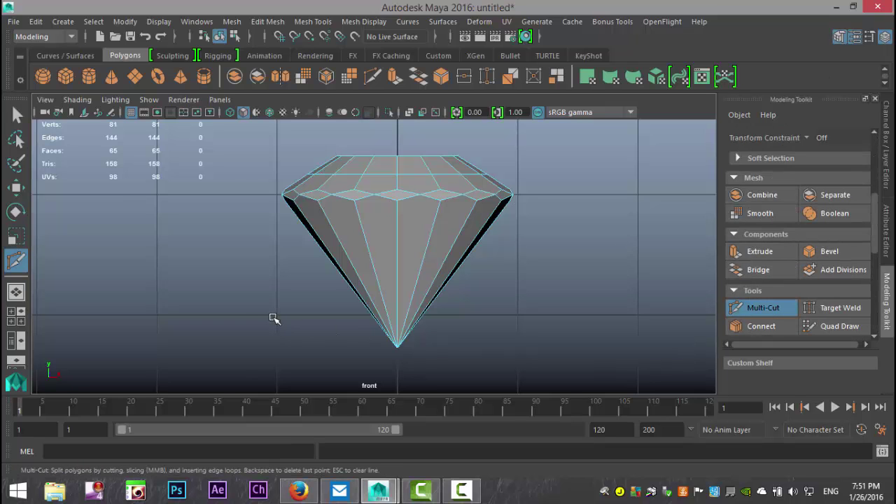
mouse_move(285, 318)
left_mouse_down()
mouse_move(530, 321)
mouse_move(518, 315)
left_mouse_up()
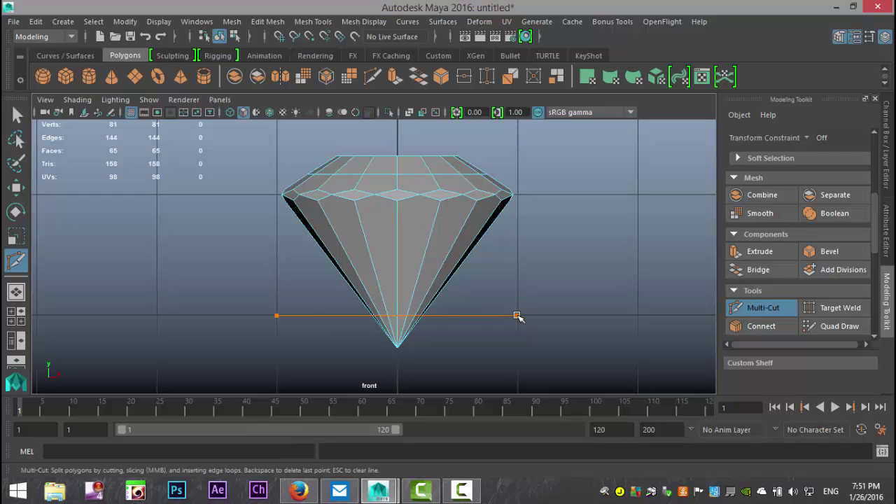
left_click_drag(517, 315, 517, 315)
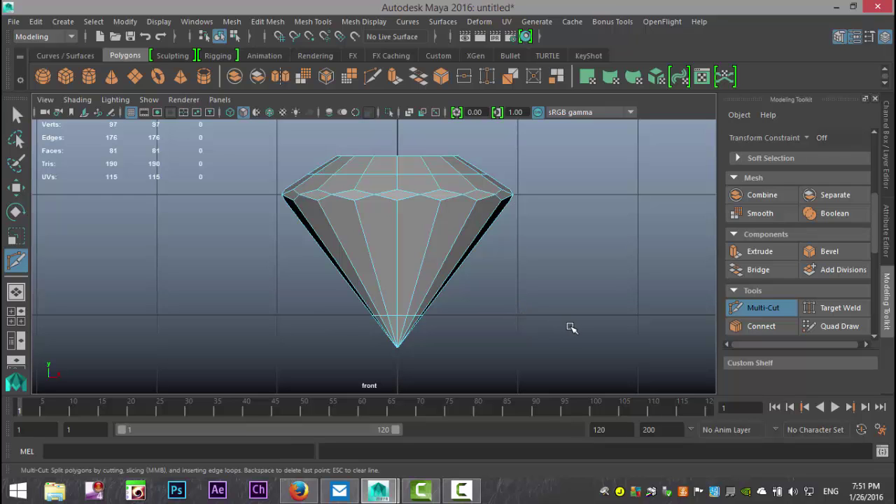
- In the perspective view, start a Multi-Cut line from a diamond facet's lower tip to the slice ring and up to the tip two over
left_click(17, 316)
key("space")
scroll(496, 284, "down", 2)
scroll(501, 313, "up", 2)
left_click_drag(502, 317, 524, 324, "alt")
left_click_drag(525, 323, 520, 320, "alt")
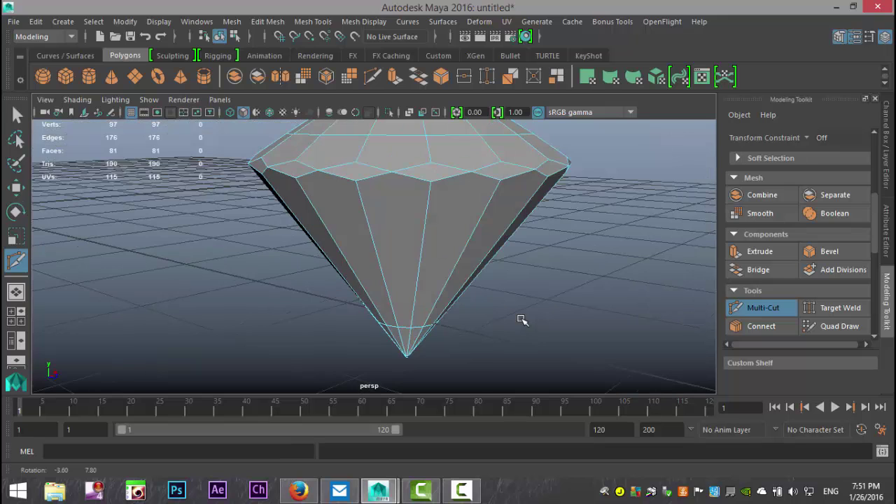
left_click(356, 180)
left_click(411, 327)
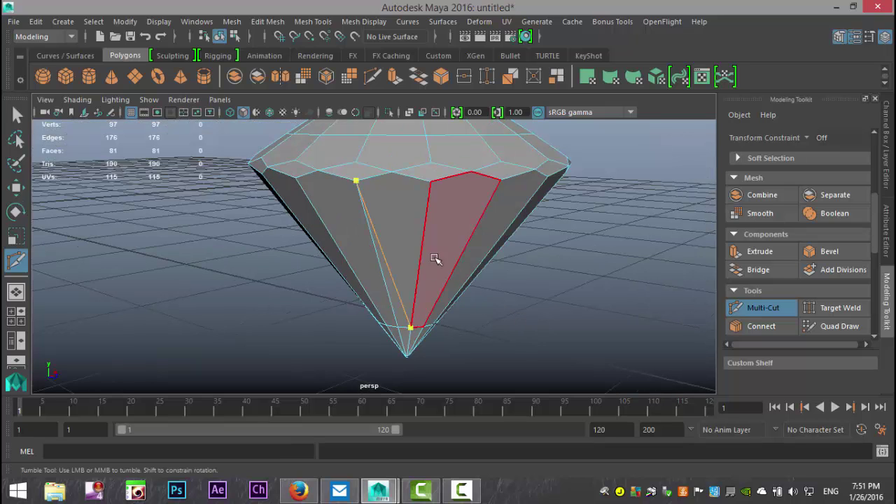
left_click(499, 181)
- Extend the zigzag cut around the lower cone with two more V-shaped spans between the slice ring and every second facet tip
left_click_drag(581, 253, 482, 250, "alt")
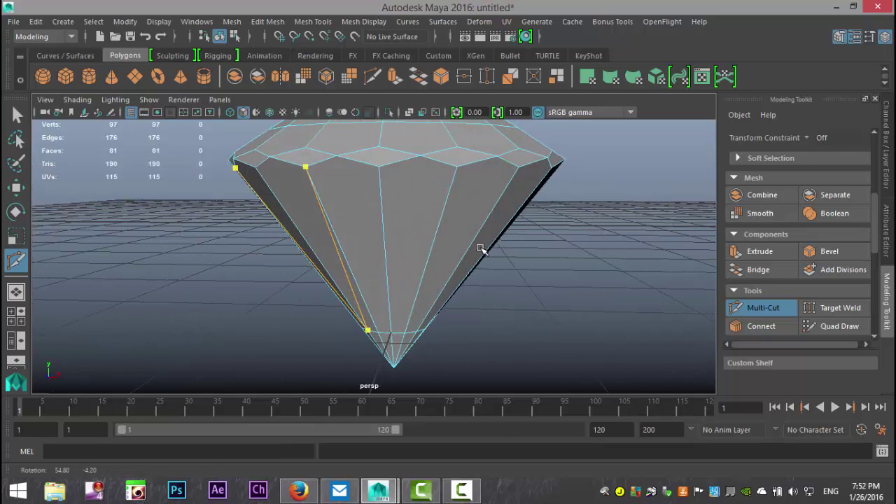
left_click(389, 333)
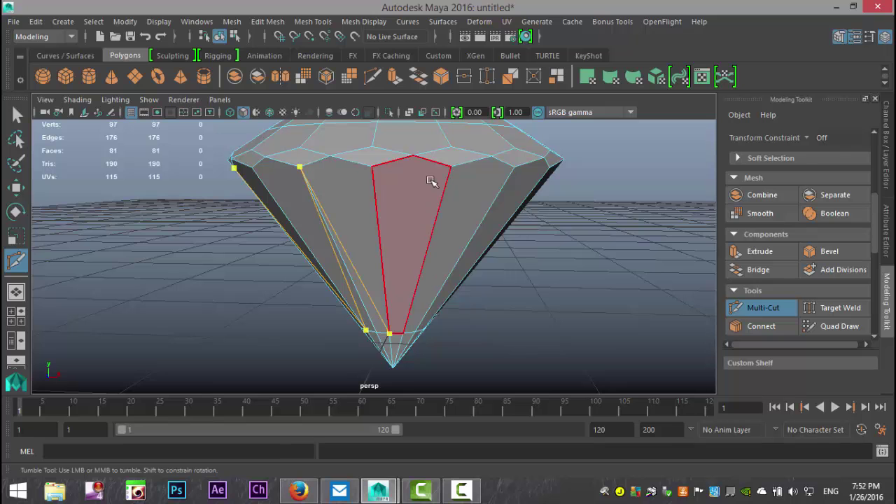
left_click(449, 167)
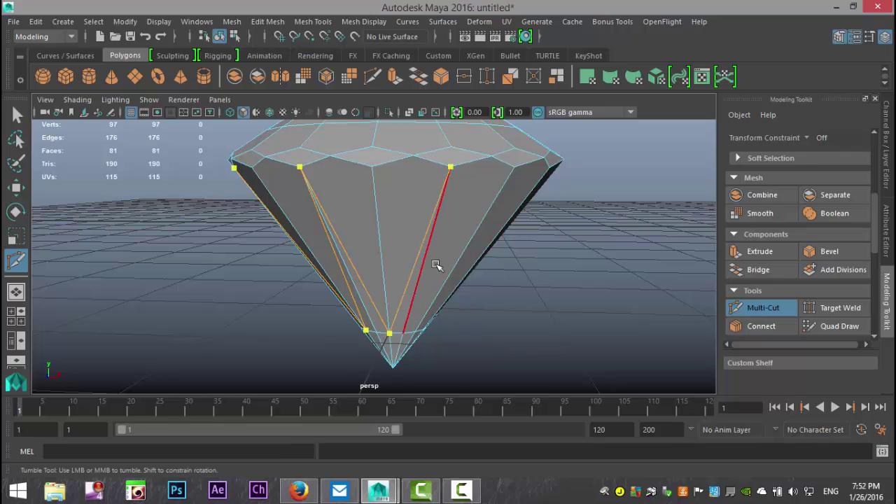
left_click(415, 329)
left_click_drag(494, 334, 412, 319, "alt")
left_click(395, 170)
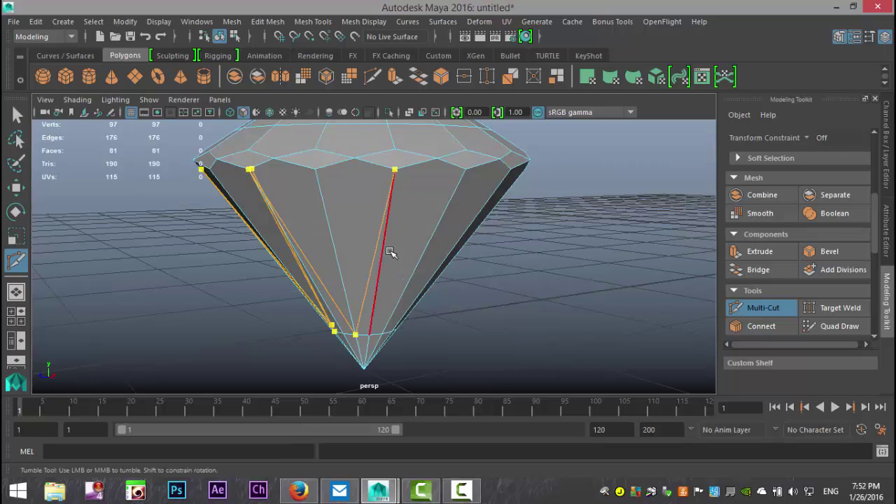
- Continue the zigzag Multi-Cut around the lower cone between the slice ring and every second facet tip, and apply the cut
left_click(382, 332)
left_click_drag(448, 330, 418, 220, "alt")
left_click(418, 174)
left_click_drag(474, 302, 409, 360, "alt")
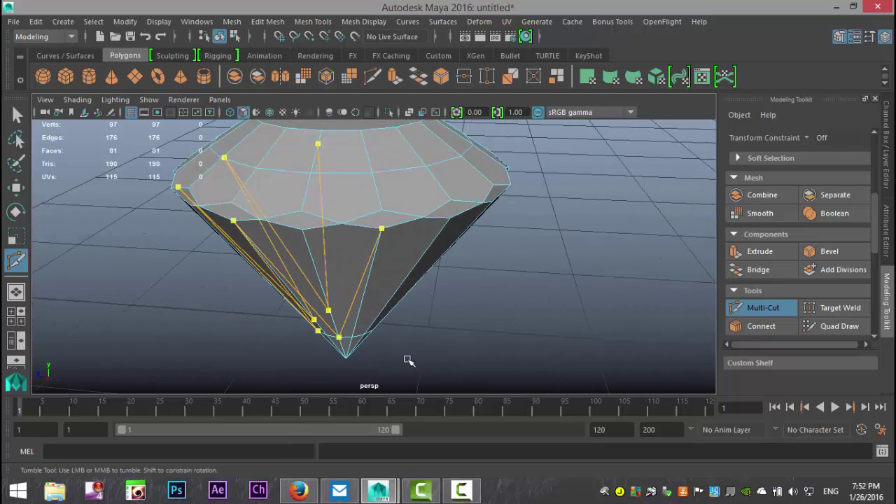
left_click(366, 336)
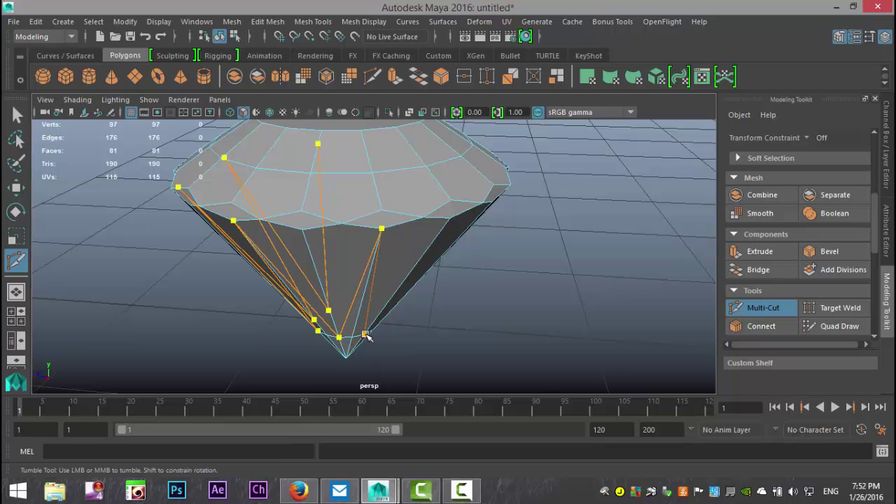
left_click_drag(456, 326, 406, 310, "alt")
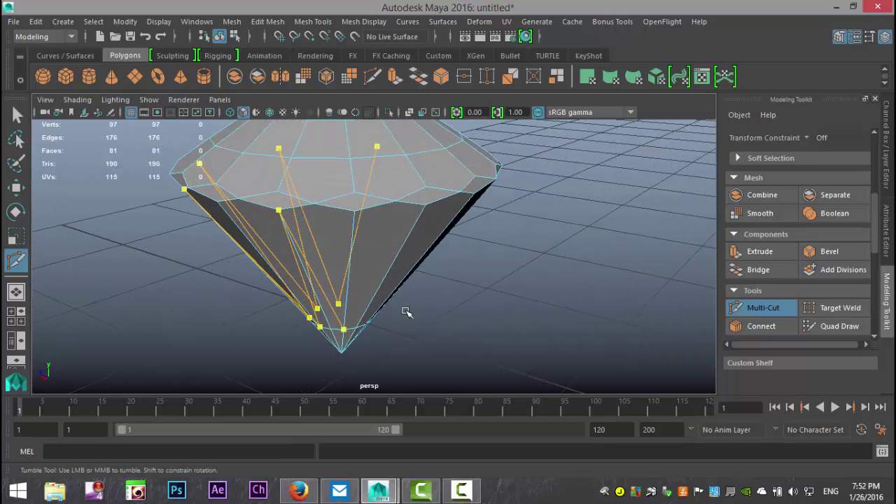
left_click(424, 208)
left_click_drag(482, 254, 360, 324, "alt")
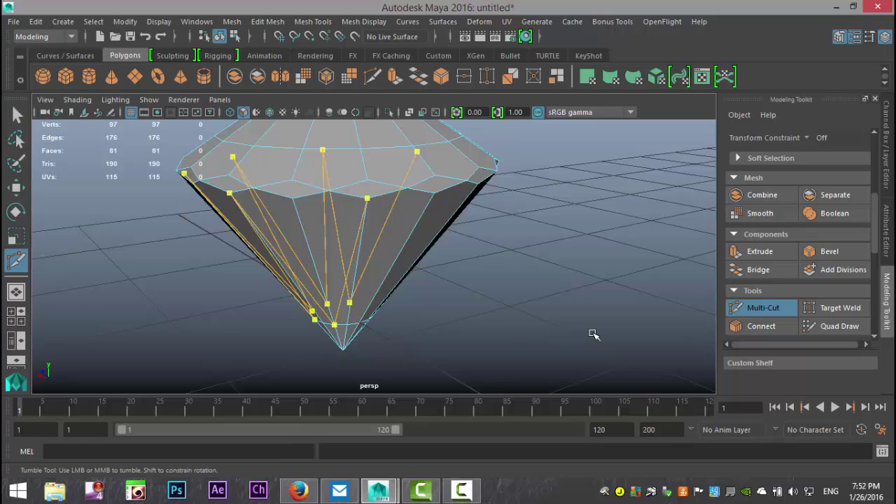
key("Return")
- Cut the remaining uncut lower facets with a second zigzag Multi-Cut line between the slice ring and every second facet tip
left_click_drag(604, 315, 603, 275, "alt")
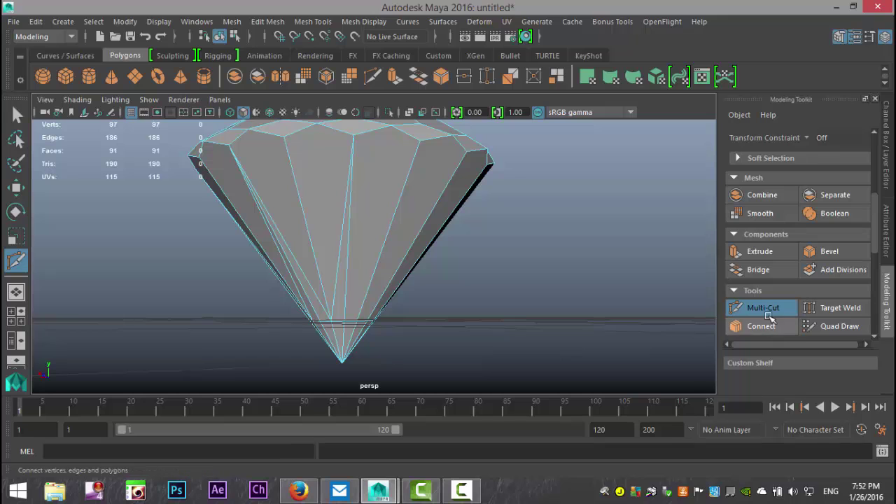
left_click(768, 314)
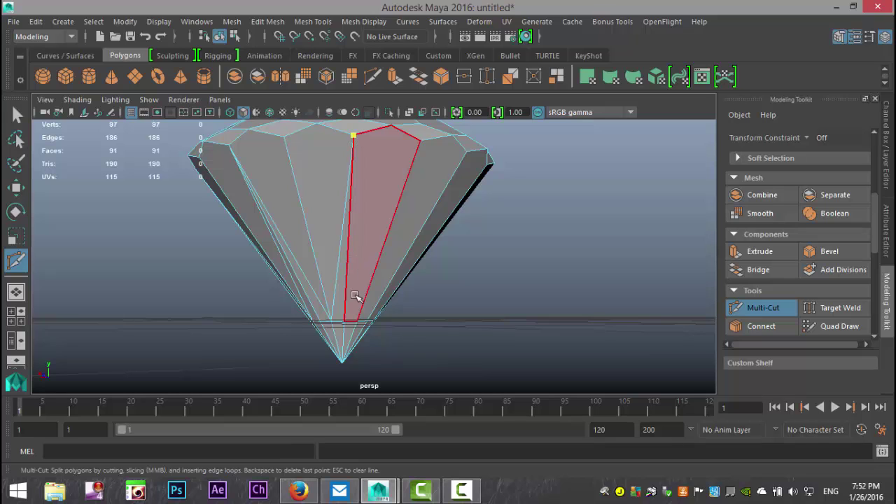
left_click(357, 321)
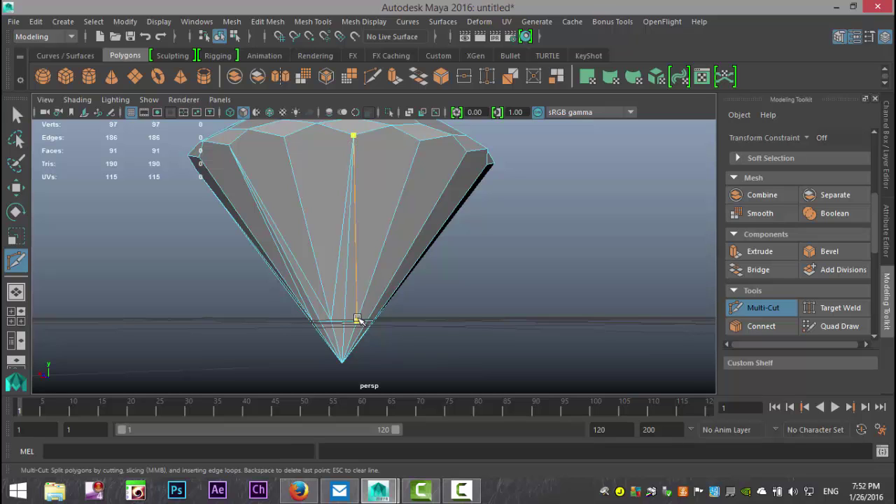
left_click(467, 155)
left_click_drag(552, 198, 436, 210, "alt")
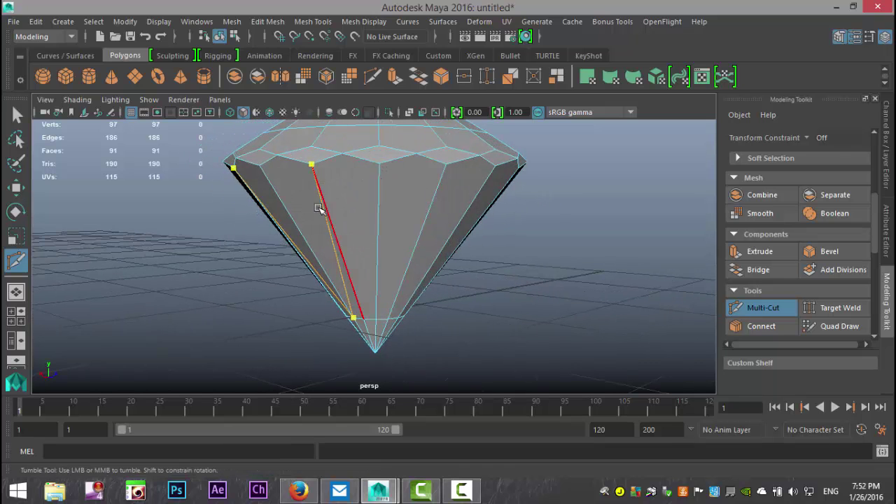
left_click(375, 319)
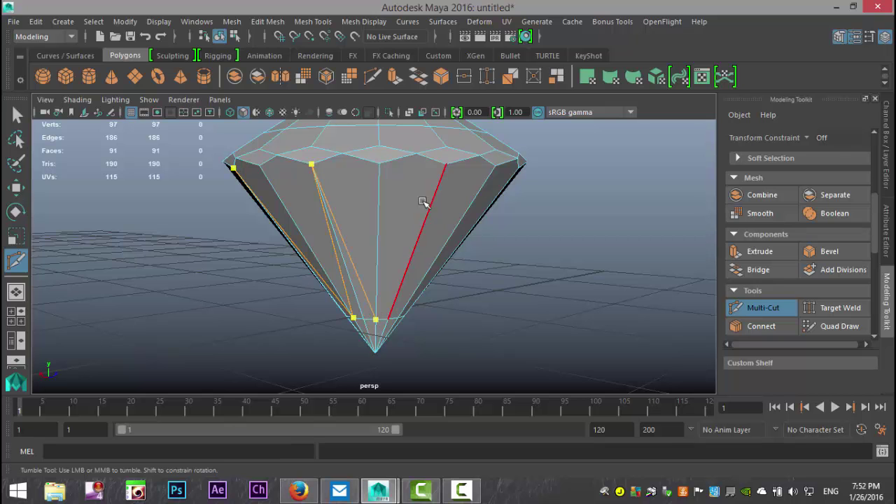
left_click_drag(527, 276, 436, 285, "alt")
left_click(399, 321)
left_click(466, 168)
mouse_move(526, 266)
left_mouse_down("alt")
mouse_move(494, 267)
mouse_move(467, 210)
mouse_move(522, 263)
left_mouse_up("alt")
key("Return")
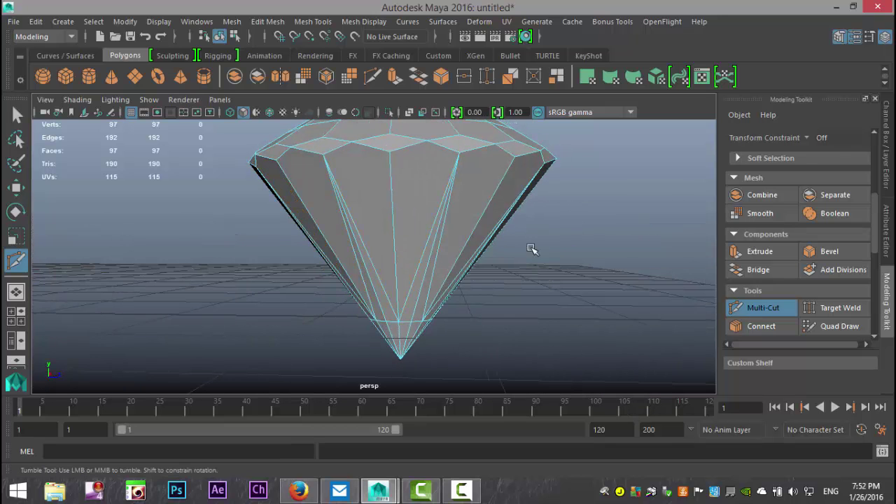
- Start a zigzag Multi-Cut around the crown's lower row, between every second diamond's upper tip and the middle ring's vertices
left_click_drag(560, 285, 345, 310, "alt")
left_click_drag(400, 260, 436, 309, "alt")
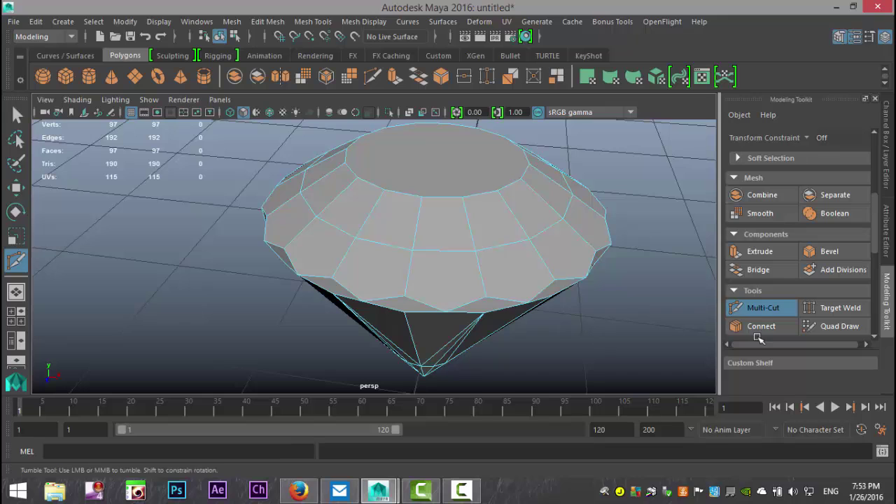
left_click(404, 295)
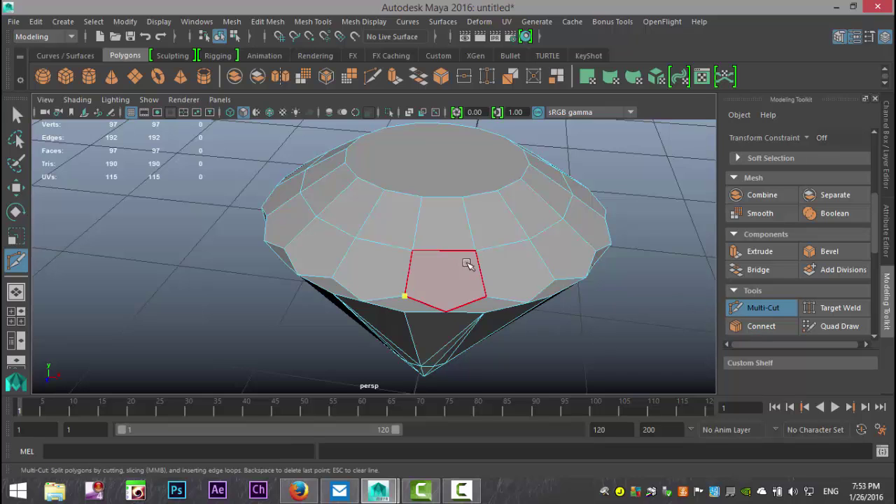
left_click(553, 280)
left_click_drag(598, 313, 524, 310, "alt")
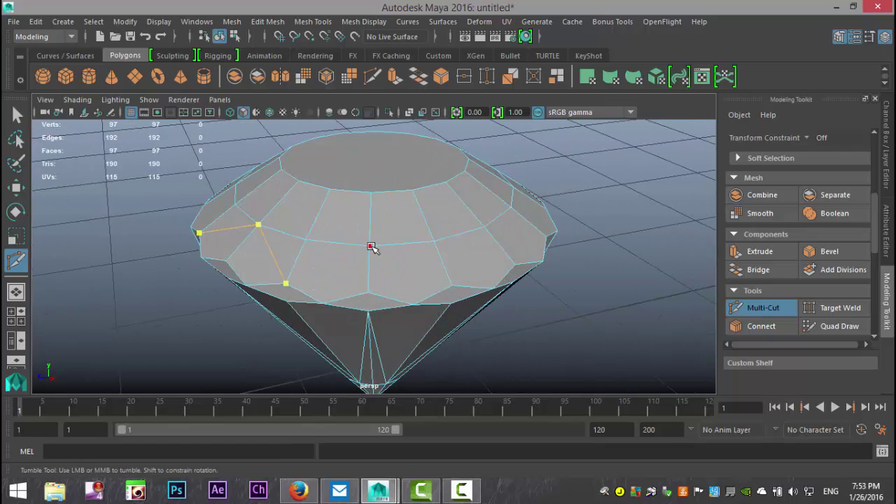
left_click(452, 286)
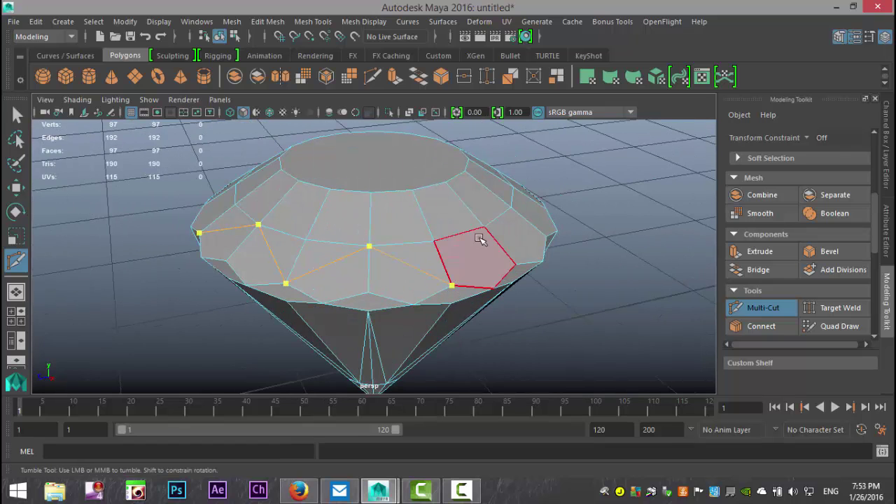
left_click_drag(579, 302, 343, 301, "alt")
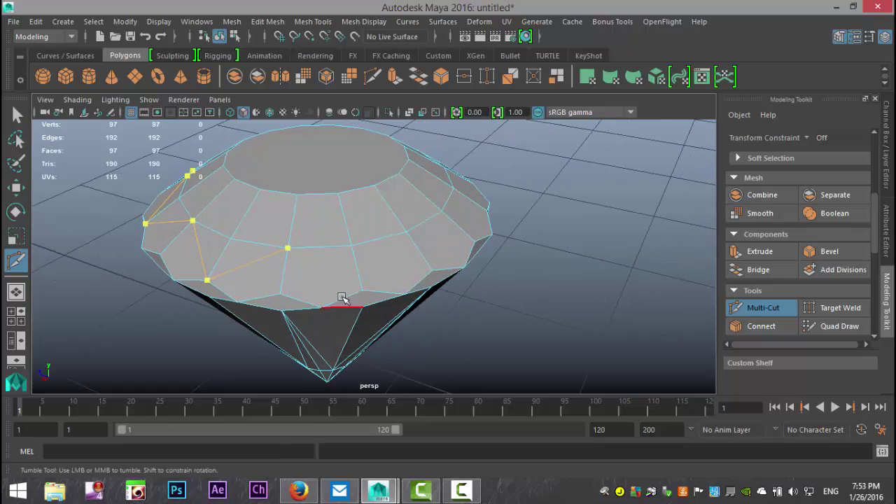
- Carry the lower crown row's zigzag cut all the way around to its starting point and apply it
left_click(363, 290)
left_click(406, 231)
left_click_drag(478, 243, 320, 280, "alt")
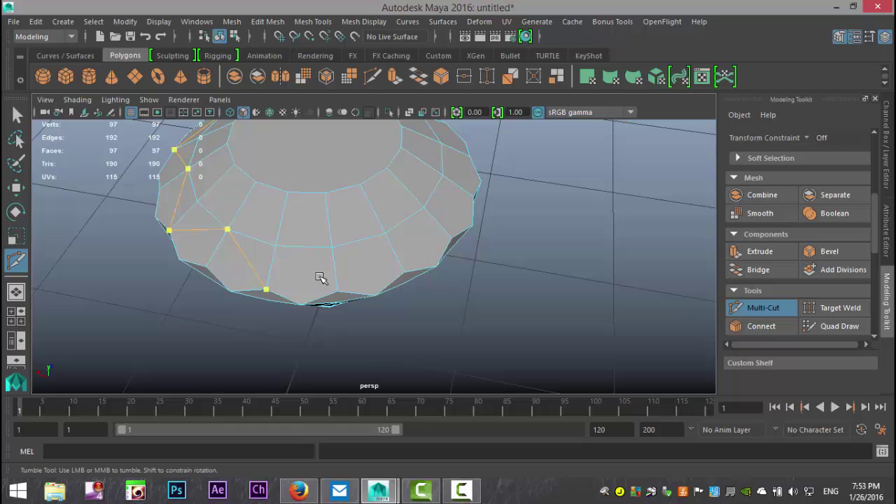
left_click(405, 272)
left_click_drag(528, 286, 410, 296, "alt")
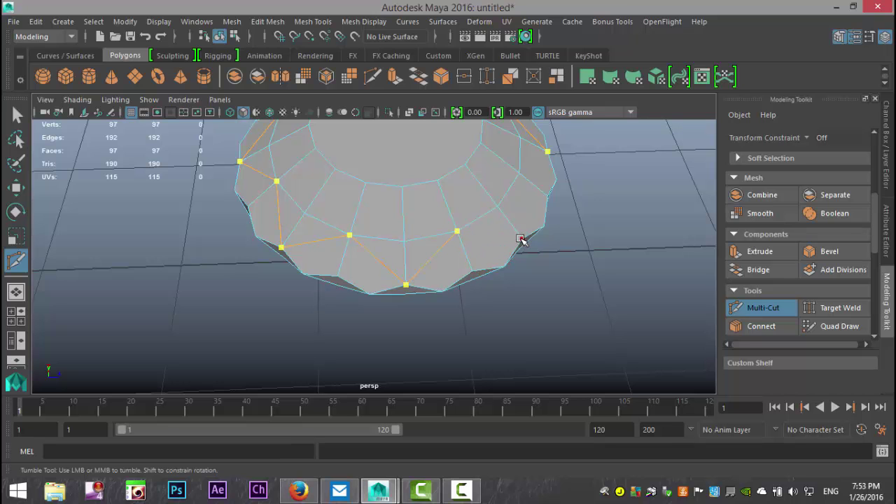
left_click_drag(597, 289, 473, 284, "alt")
left_click(474, 287)
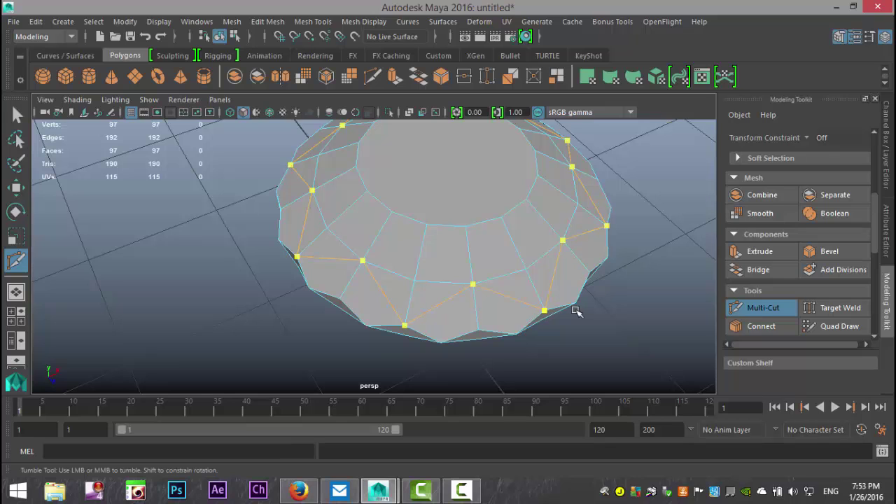
key("Return")
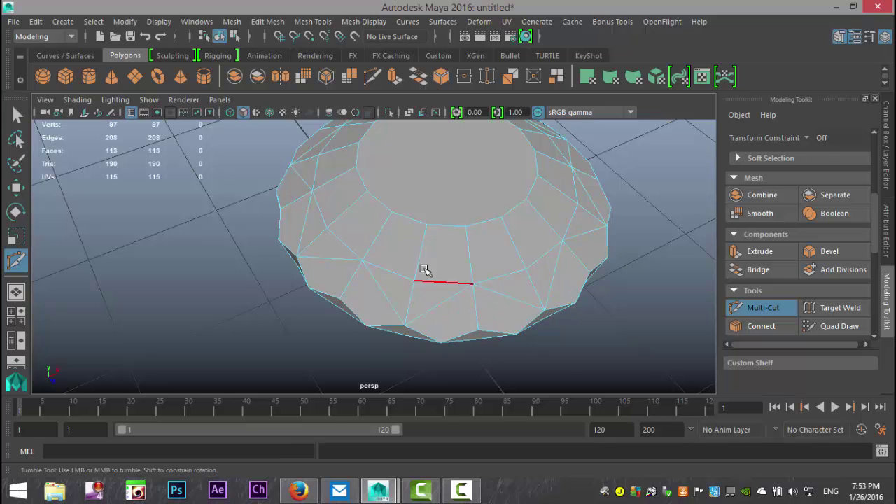
- Start a second zigzag cut around the lower crown row, offset by one vertex so that it crosses the first zigzag
left_click(478, 329)
left_click(525, 270)
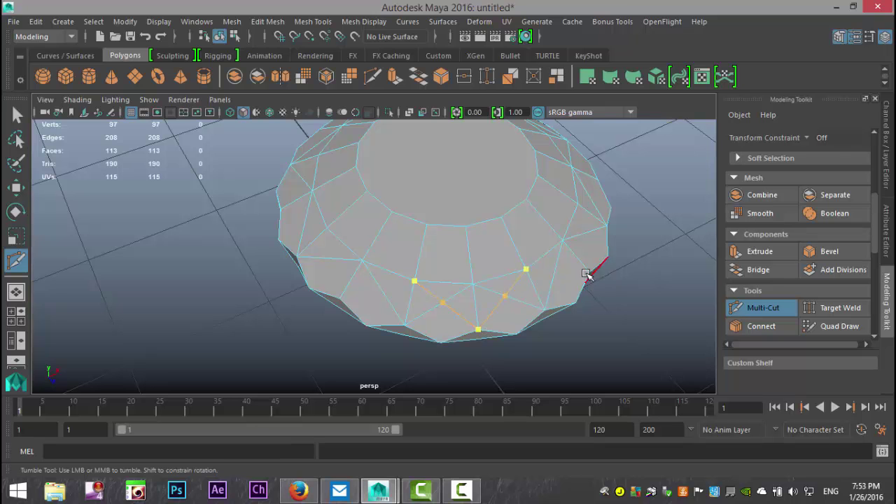
left_click_drag(586, 273, 468, 320, "alt")
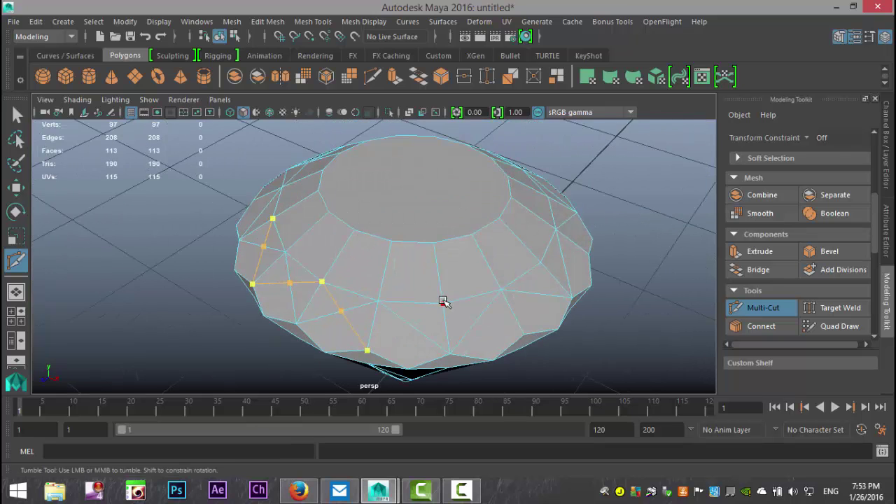
left_click(524, 334)
left_click(540, 264)
left_click_drag(541, 270, 327, 356, "alt")
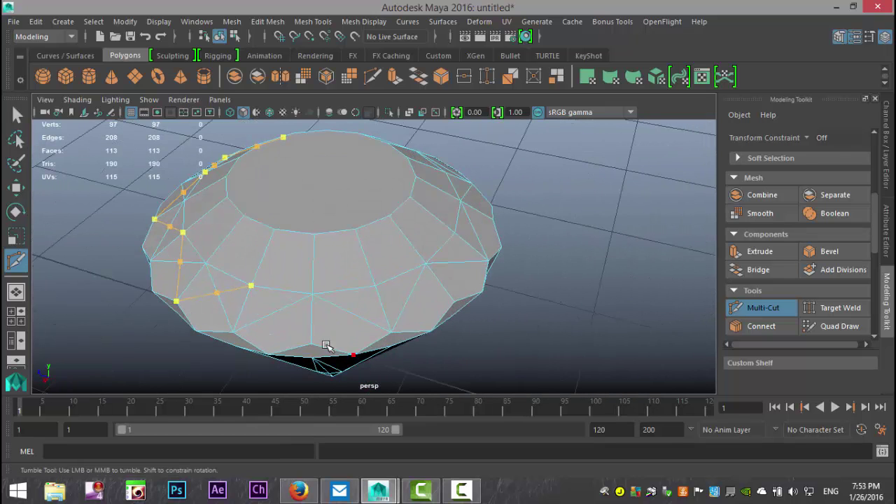
left_click(311, 343)
left_click(455, 302)
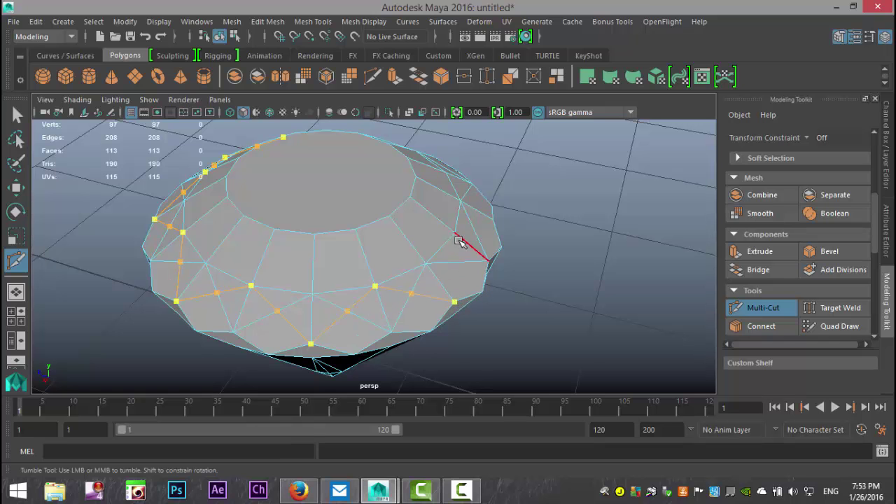
- Close the offset zigzag around the rest of the lower crown row and apply it to complete the crossed facets
left_click_drag(551, 291, 322, 310, "alt")
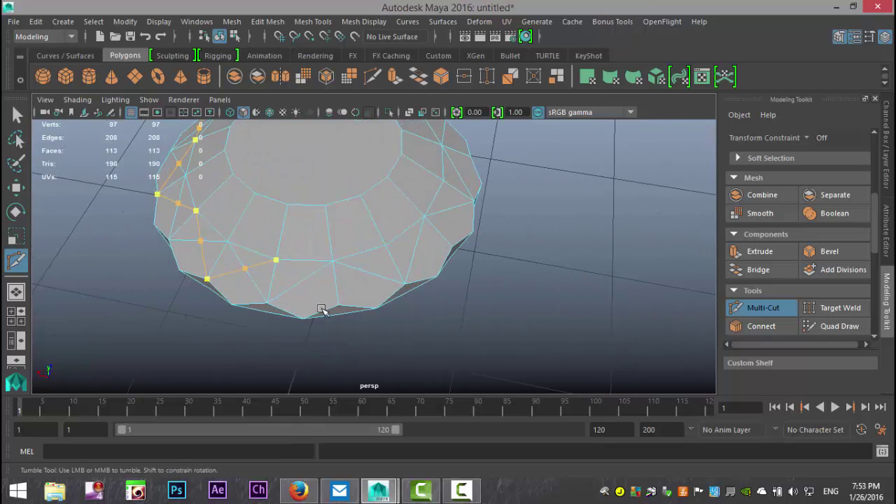
left_click(338, 305)
left_click(455, 249)
left_click_drag(502, 280, 413, 226, "alt")
left_click(412, 214)
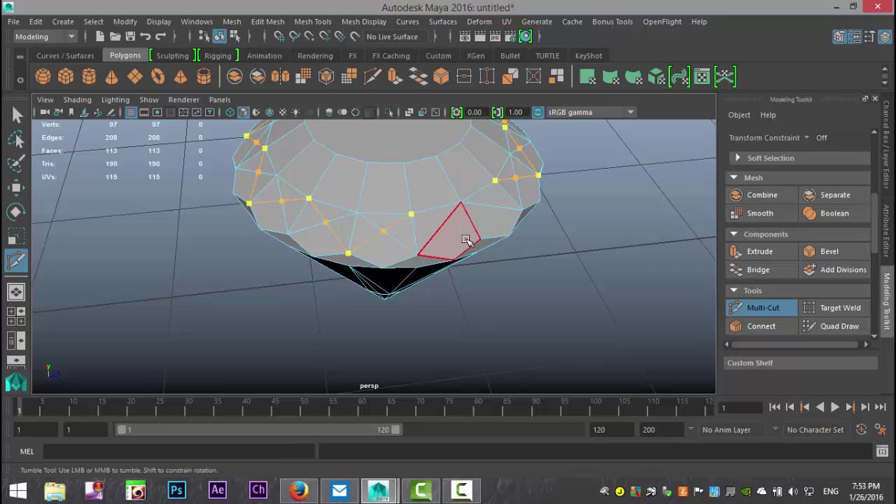
left_click(480, 239)
left_click(495, 181)
key("Return")
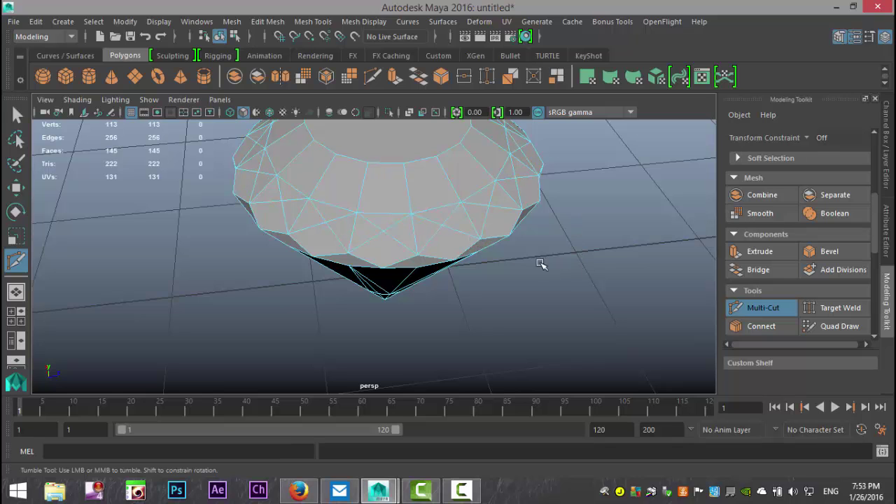
- Cut a zigzag around the crown's upper row, between every second middle-ring vertex and the flat top's edge vertices
left_click_drag(539, 275, 512, 256, "alt")
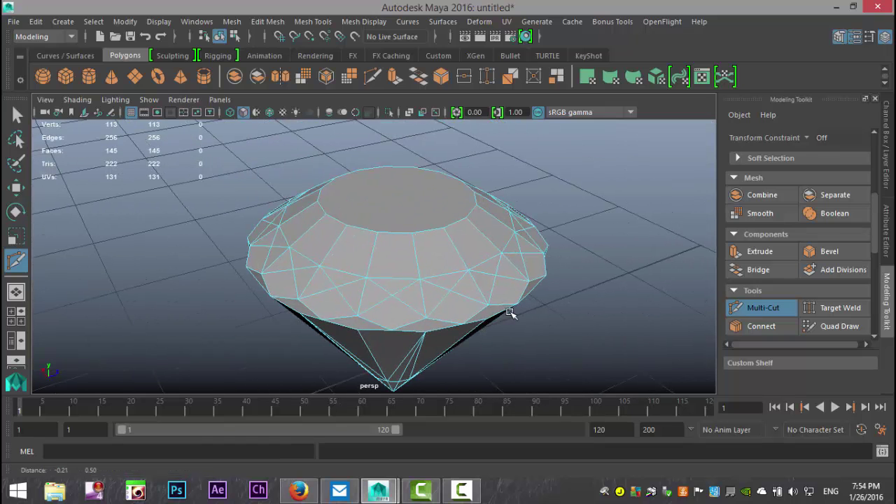
left_click(413, 234)
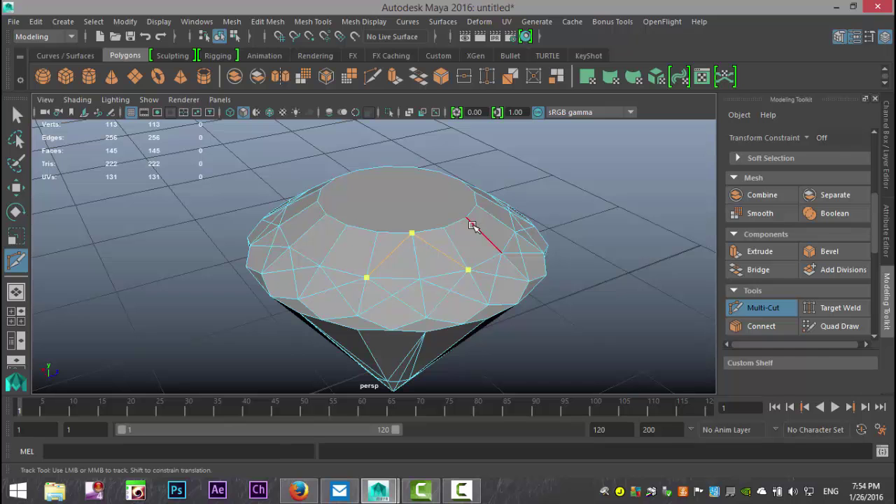
left_click_drag(560, 286, 422, 314, "alt")
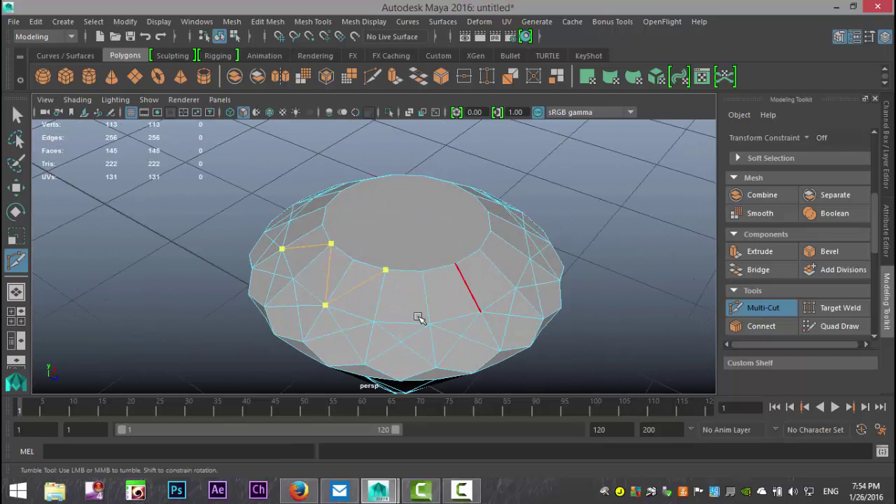
left_click(455, 265)
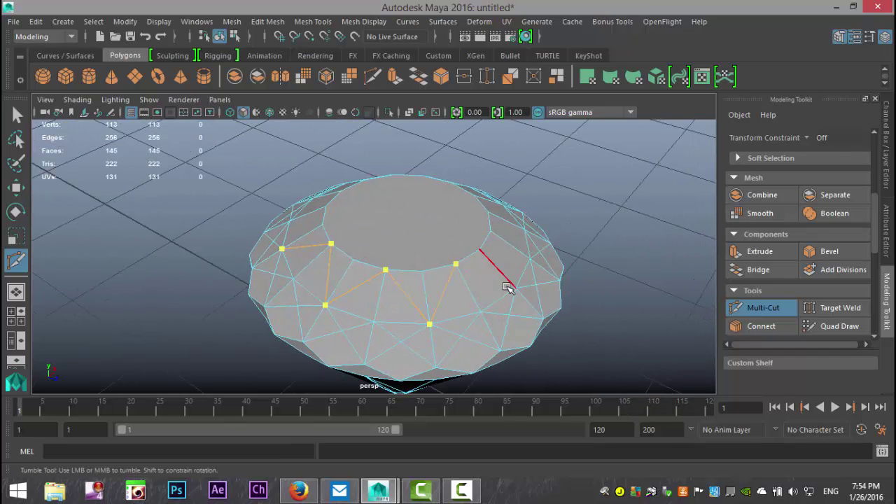
left_click_drag(516, 290, 348, 315, "alt")
left_click(369, 282)
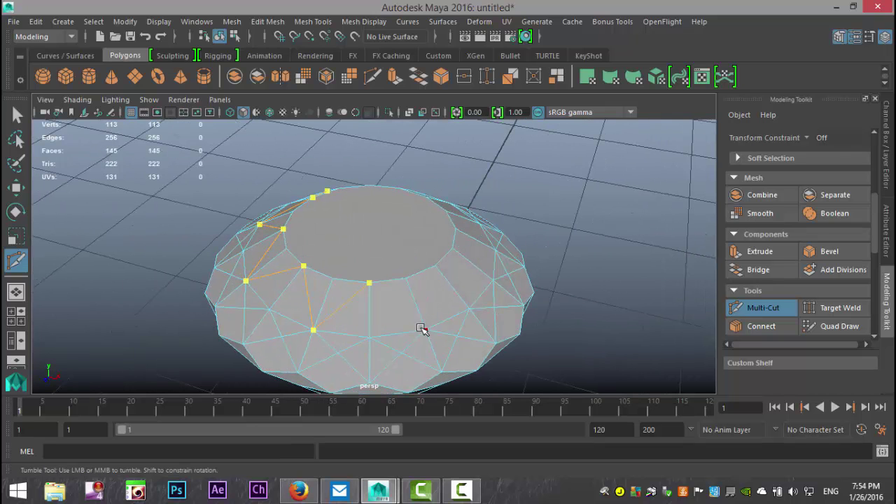
left_click(436, 268)
left_click_drag(580, 315, 380, 320, "alt")
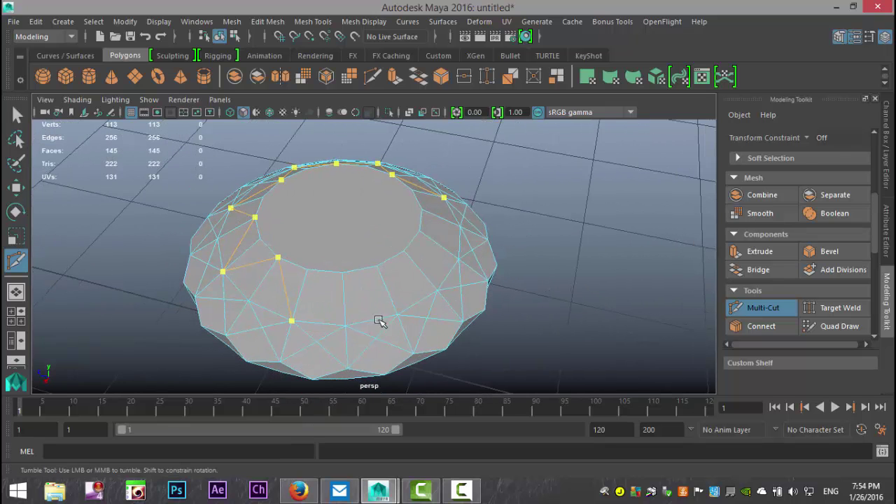
- Complete the zigzag Multi-Cut line around the crown between the table's corners and the middle ring of crown vertices, and apply it
left_click(342, 272)
left_click(405, 253)
left_click_drag(579, 299, 395, 280, "alt")
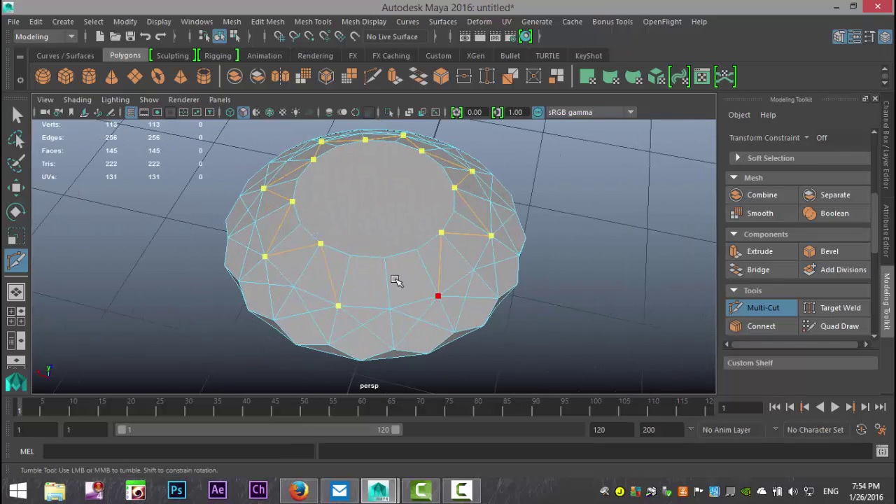
left_click(437, 296)
key("Return")
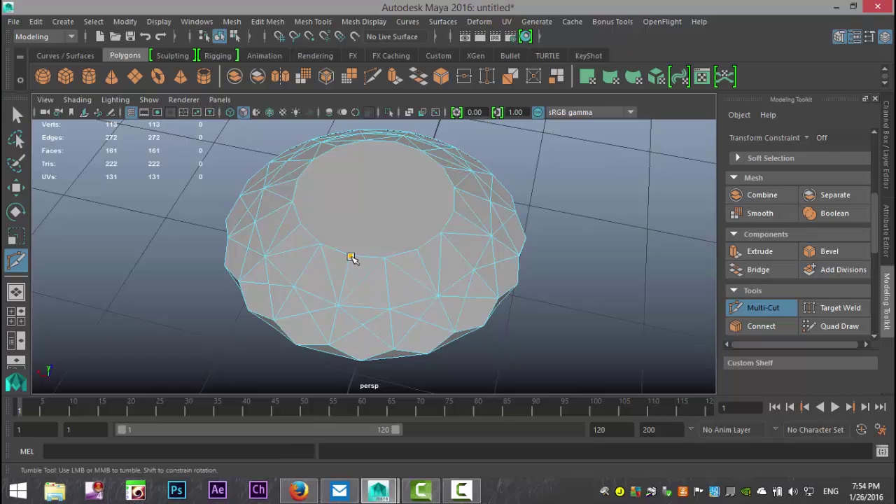
- Cut a second zigzag around the whole crown with Multi-Cut, offset from the first, through the remaining alternate table corners and crown vertices
left_click(415, 250)
left_click_drag(563, 300, 410, 274, "alt")
left_click(411, 267)
left_click(464, 311)
left_click(471, 249)
left_click_drag(607, 301, 445, 331, "alt")
left_click(456, 341)
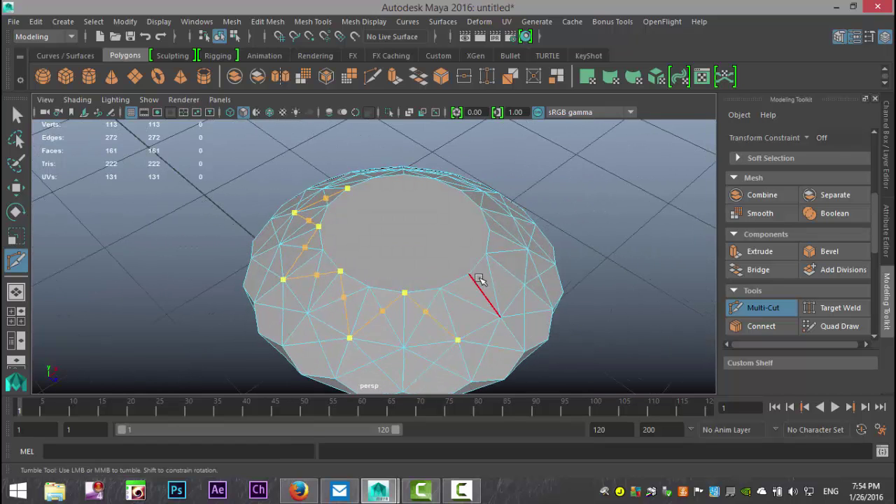
left_click_drag(511, 301, 481, 315, "alt")
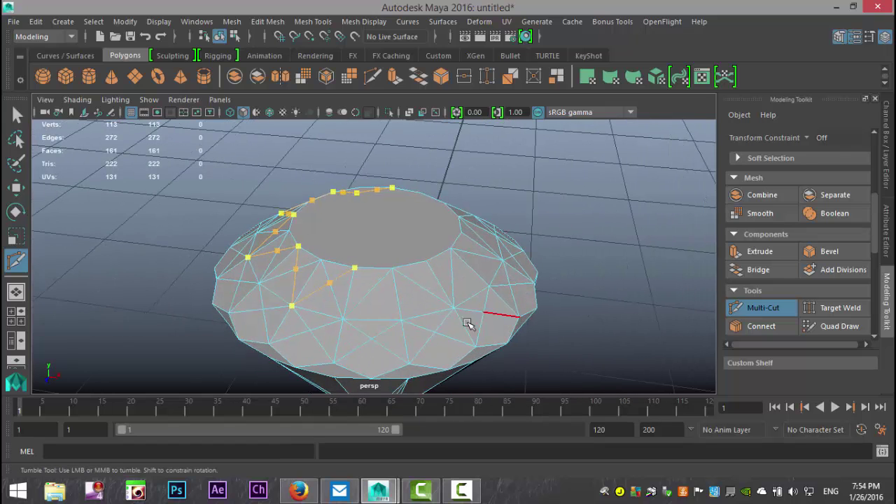
left_click(402, 320)
left_click(427, 262)
left_click_drag(567, 316, 410, 320, "alt")
left_click(345, 274)
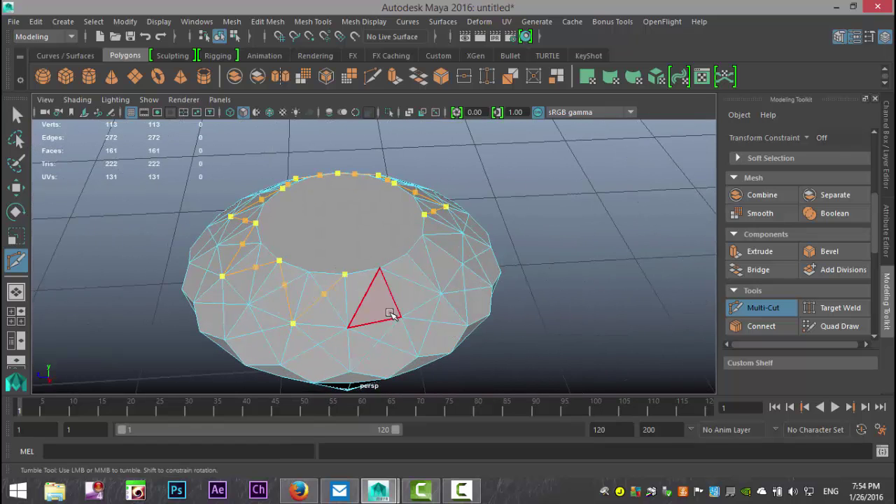
left_click(410, 259)
left_click_drag(543, 314, 377, 307, "alt")
left_click(371, 306)
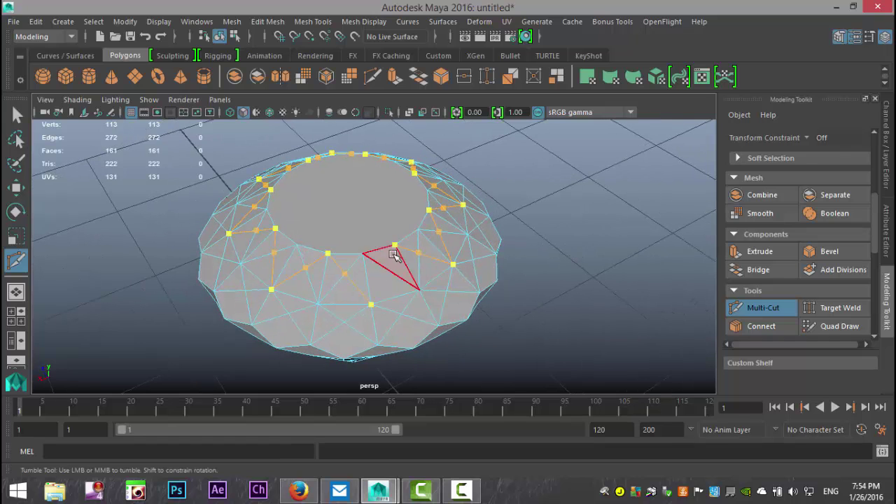
key("Return")
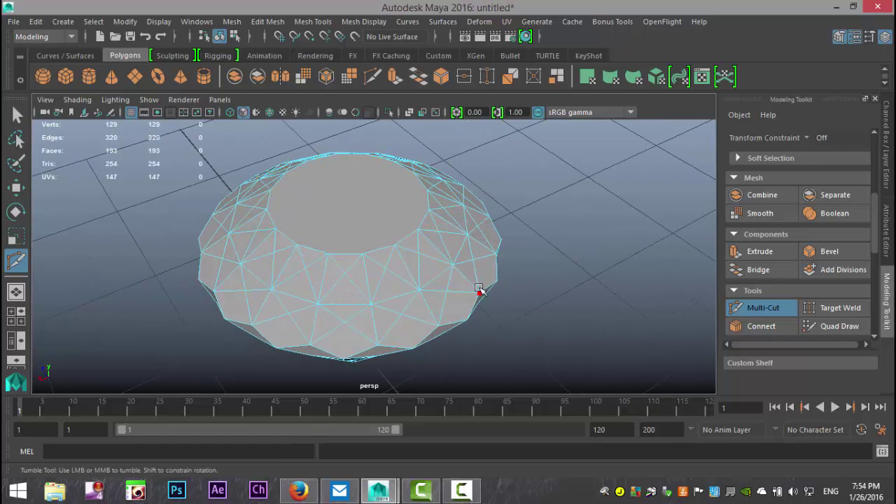
- Leave Multi-Cut and select individual faces just below the girdle to examine the lower facets of the diamond
left_click_drag(525, 292, 621, 262, "alt")
middle_click_drag(584, 284, 628, 282, "alt")
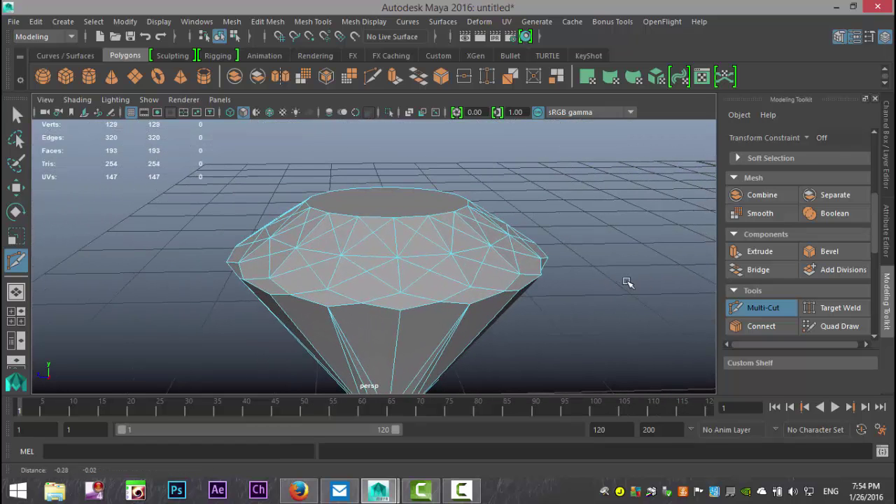
left_click(469, 305)
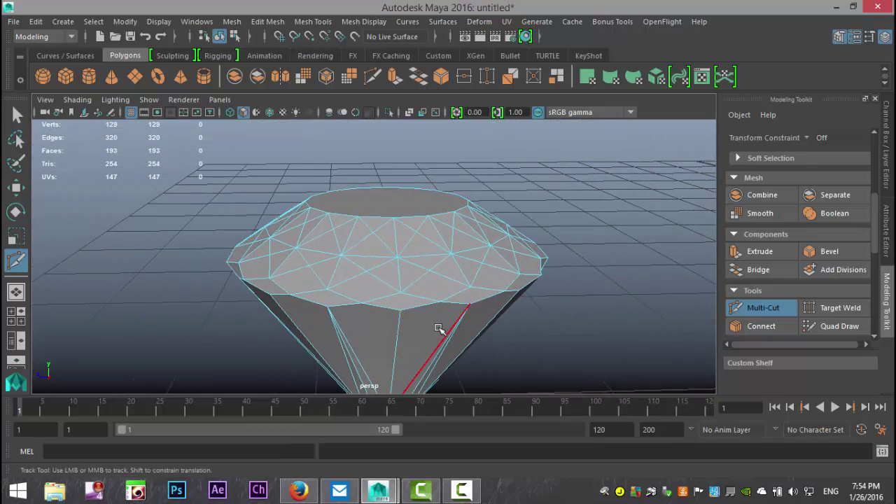
key("q")
right_click(387, 334)
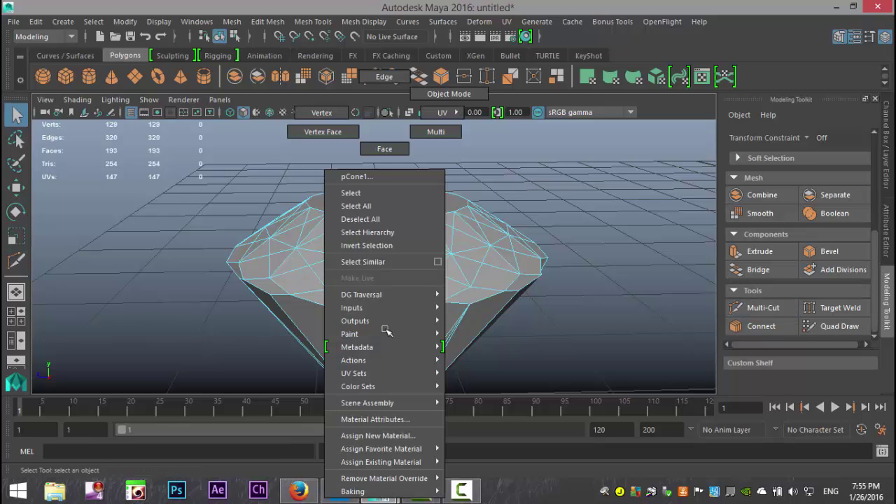
left_click(384, 148)
left_click(394, 322)
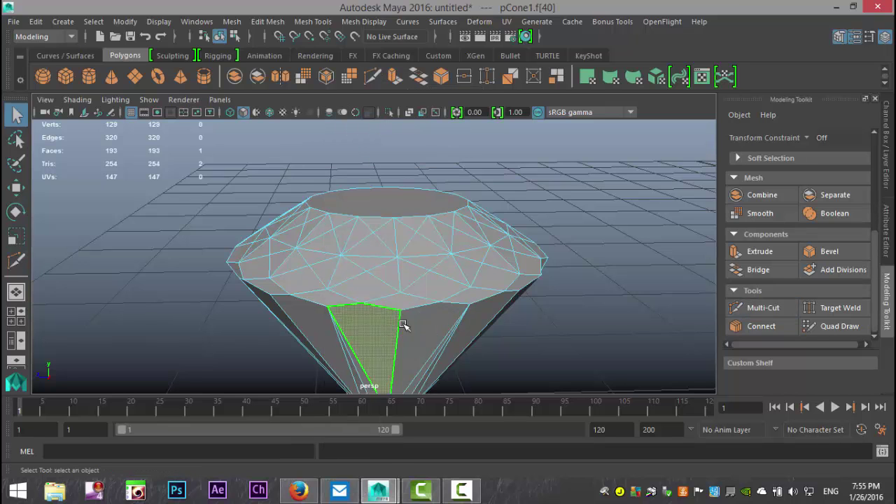
left_click(418, 329)
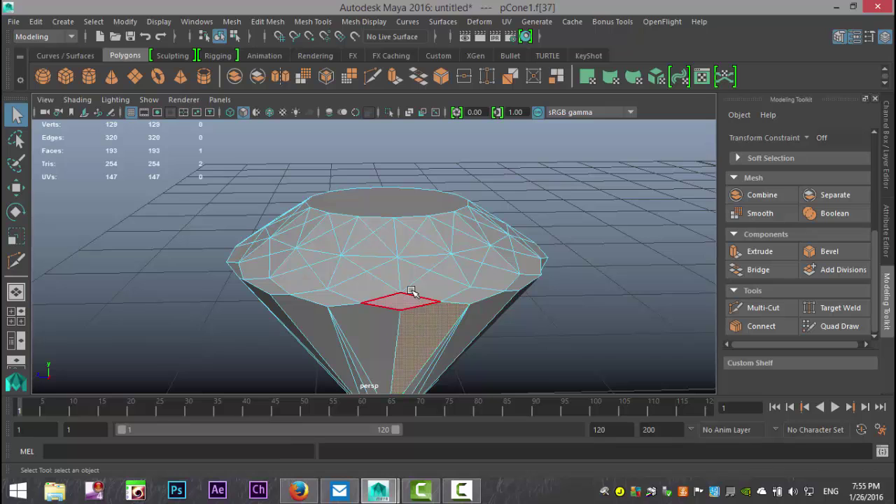
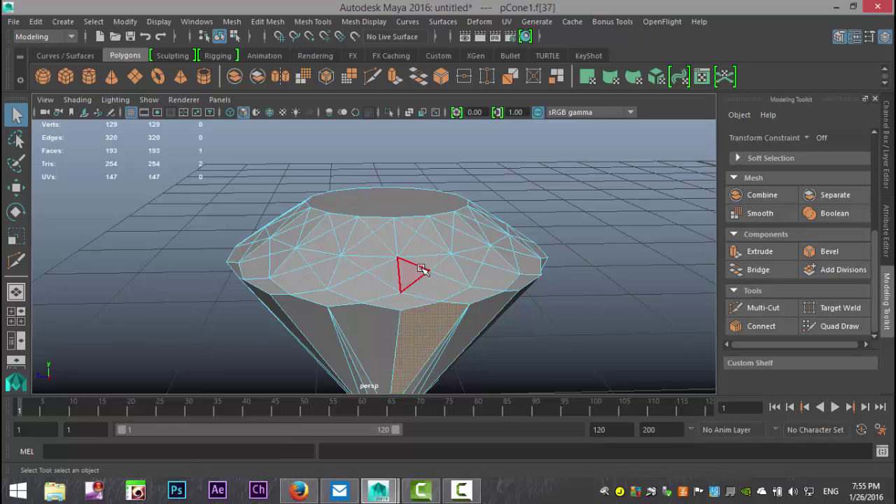
- Delete the eight edges meeting at the centre of one crown kite so that it forms a single large facet
right_click(397, 242)
right_click_drag(397, 241, 399, 78)
left_click(396, 238)
left_click(378, 239, "shift")
left_click(377, 268, "shift")
left_click(398, 273, "shift")
left_click(421, 267, "shift")
left_click(427, 257, "shift")
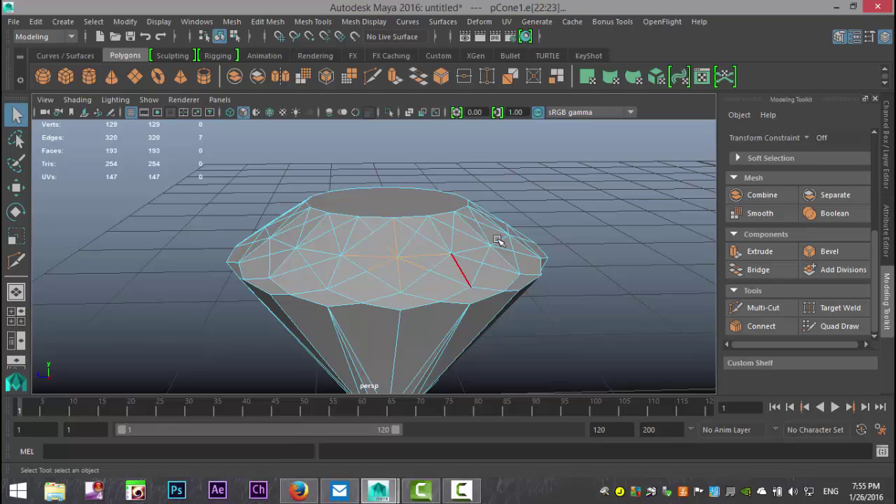
left_click(412, 243, "shift")
key("Delete")
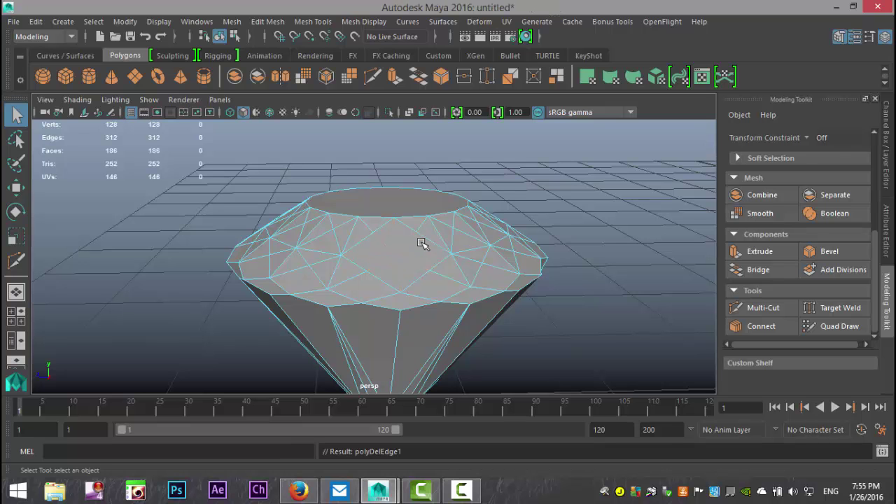
- Merge the second crown kite into one facet by deleting the eight edges radiating from its centre vertex
left_click_drag(586, 278, 396, 311, "alt")
left_click(353, 266)
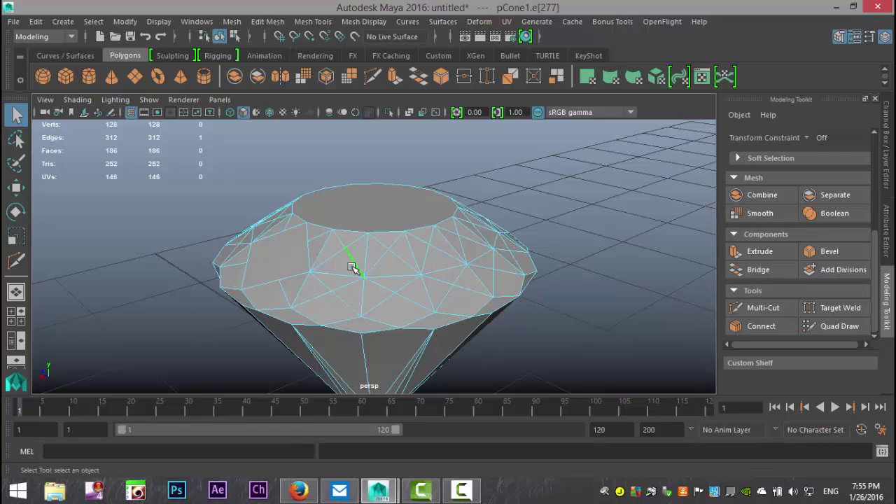
double_click(362, 300)
left_click(363, 299, "shift")
left_click(390, 289, "shift")
left_click(395, 277, "shift")
left_click(384, 259, "shift")
left_click(367, 252, "shift")
key("Delete")
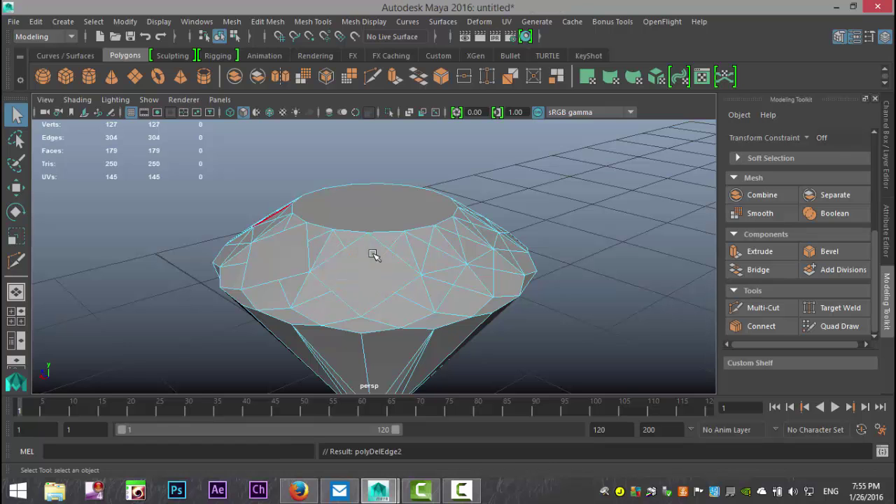
- Delete the eight inner edges of the third crown kite to make it a single facet
left_click_drag(560, 310, 506, 310, "alt")
left_click(362, 280)
left_click(366, 264, "shift")
left_click(381, 259, "shift")
left_click(395, 264, "shift")
left_click(413, 276, "shift")
left_click(411, 292, "shift")
left_click(391, 300, "shift")
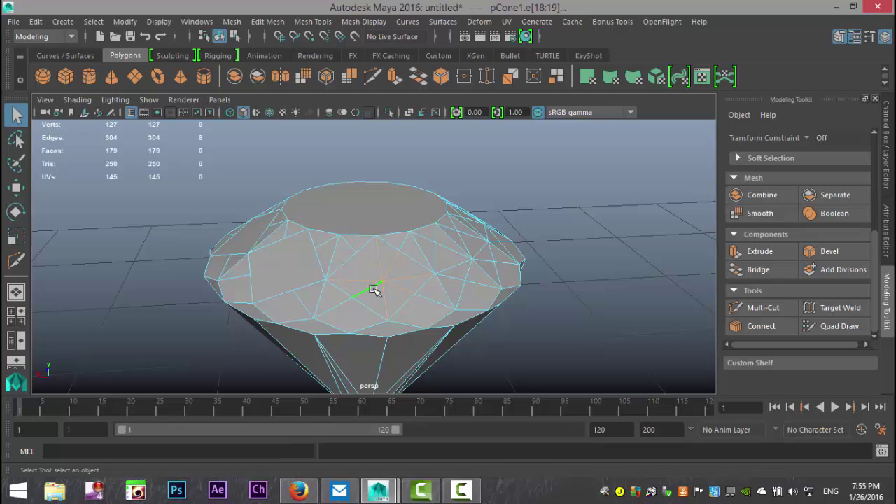
key("Delete")
- Delete the eight edges around the centre vertex of the fourth crown kite to form one facet
left_click_drag(551, 304, 457, 300, "alt")
left_click(361, 255)
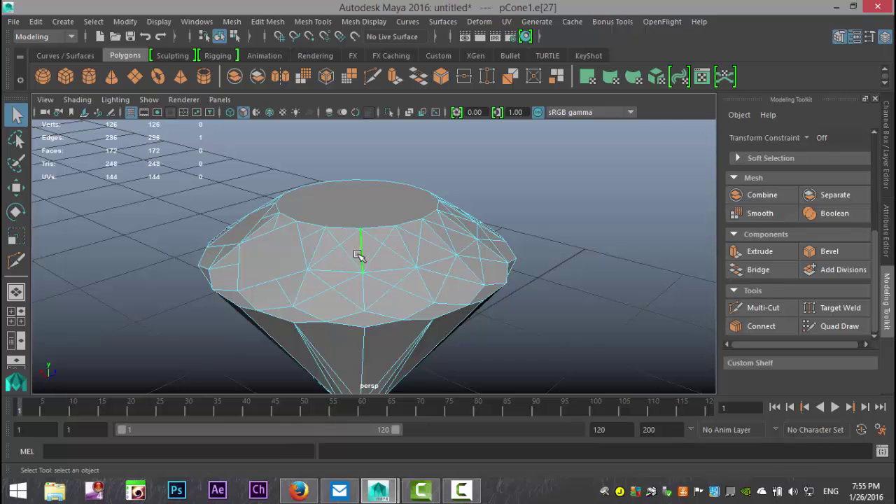
left_click(337, 273, "shift")
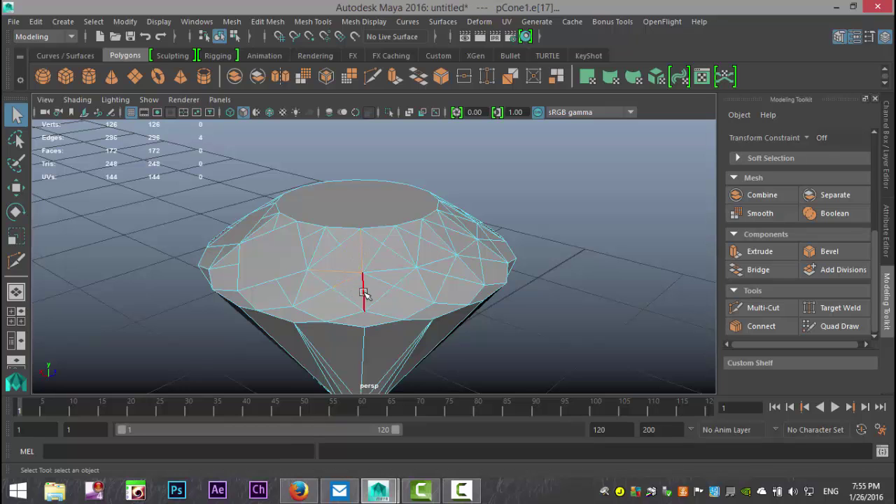
left_click(389, 267, "shift")
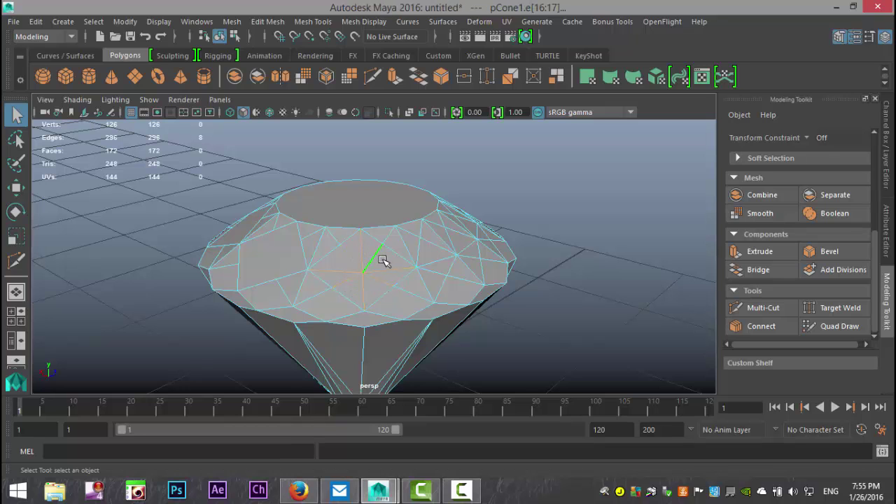
key("Delete")
- Clear the fifth crown kite into a single facet by deleting its eight inner edges
left_click_drag(576, 304, 512, 308, "alt")
left_click(365, 275)
left_click(379, 257, "shift")
left_click(400, 272, "shift")
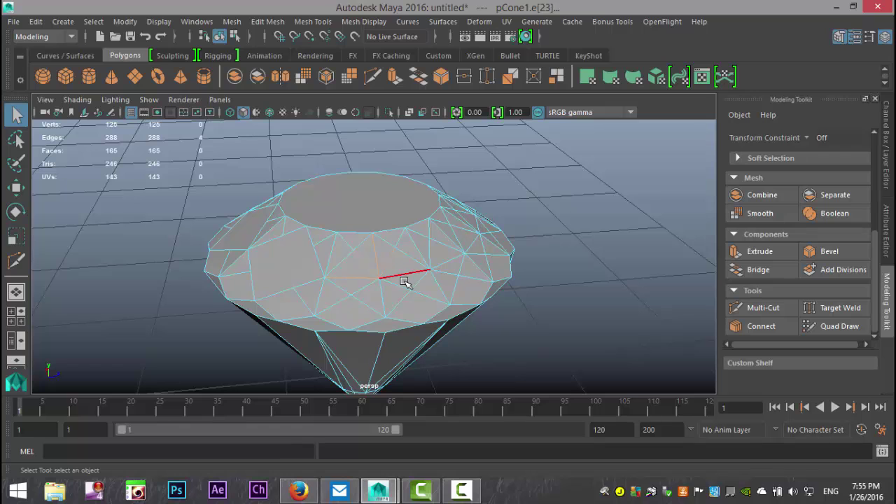
left_click(364, 287, "shift")
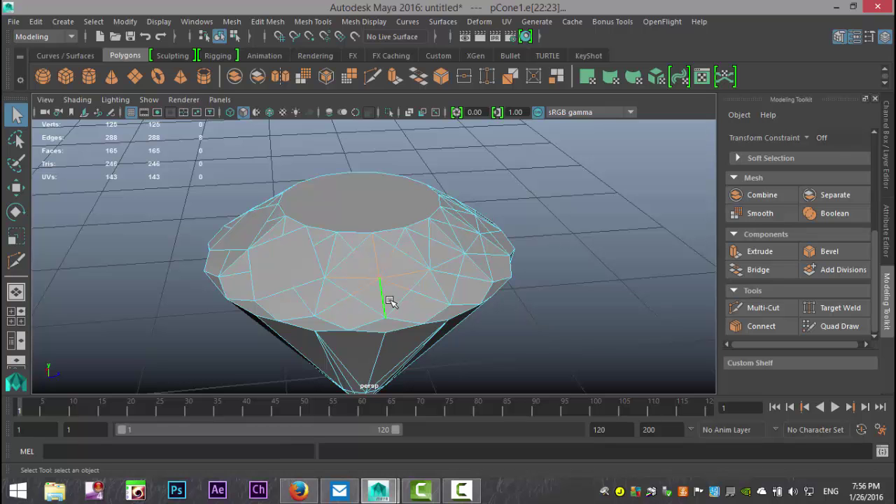
key("Delete")
- Delete the eight edges meeting inside the sixth crown kite to turn it into one facet
left_click_drag(533, 291, 454, 296, "alt")
left_click(382, 261)
left_click(372, 264, "shift")
left_click(366, 277, "shift")
left_click(371, 288, "shift")
left_click(388, 301, "shift")
left_click(408, 290, "shift")
left_click(418, 272, "shift")
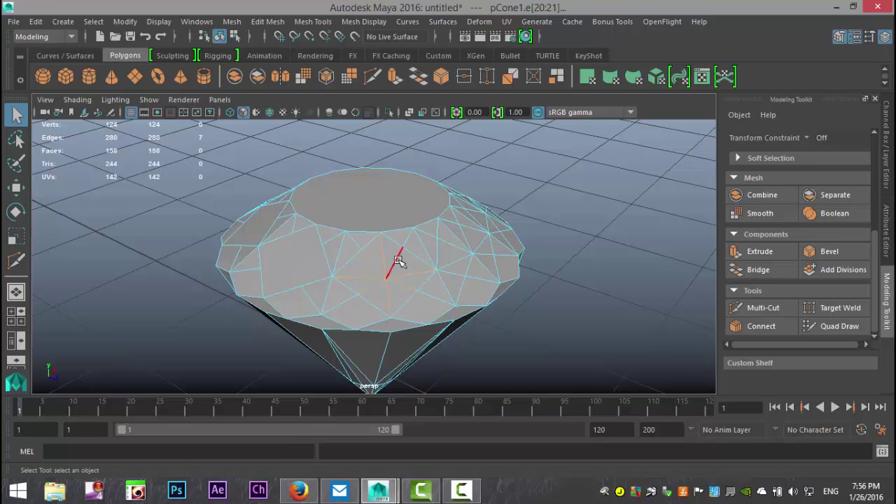
key("Delete")
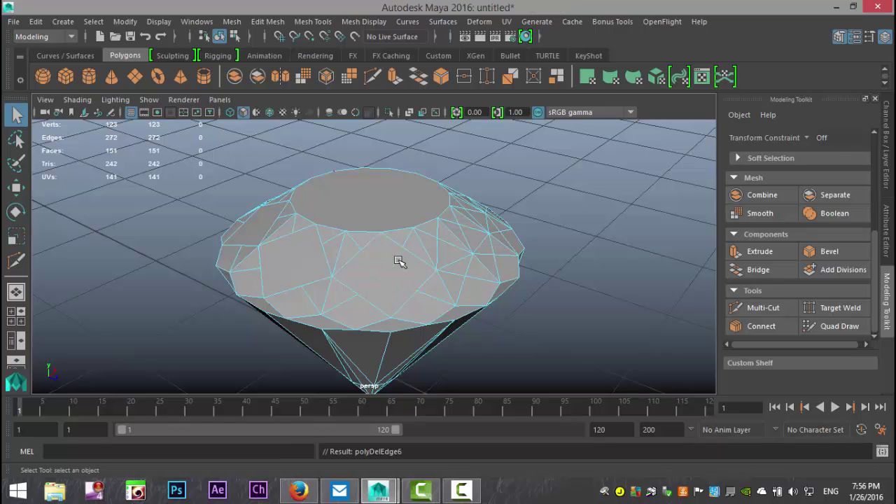
- Remove the eight edges radiating from the centre of the seventh crown kite, leaving one facet
left_click_drag(555, 296, 469, 289, "alt")
left_click(386, 249)
left_click(372, 258, "shift")
left_click(369, 269, "shift")
left_click(371, 279, "shift")
left_click(380, 288, "shift")
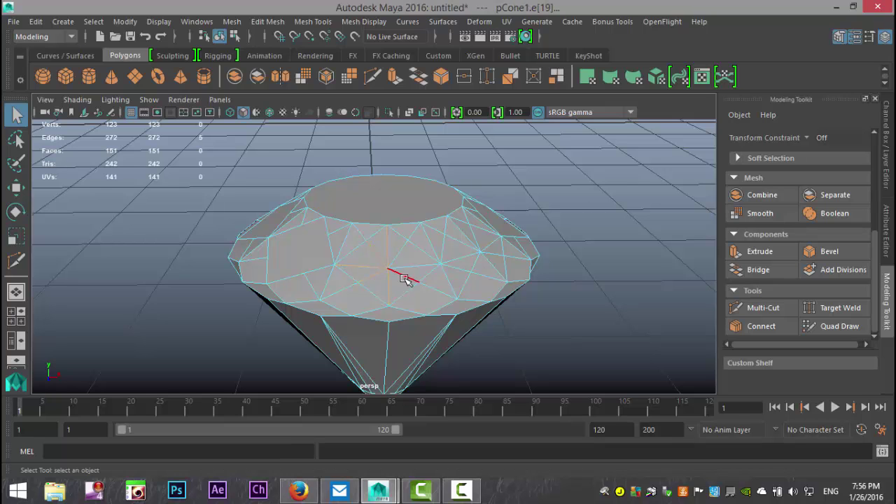
left_click(408, 275, "shift")
left_click(399, 250, "shift")
left_click(404, 251, "shift")
key("Delete")
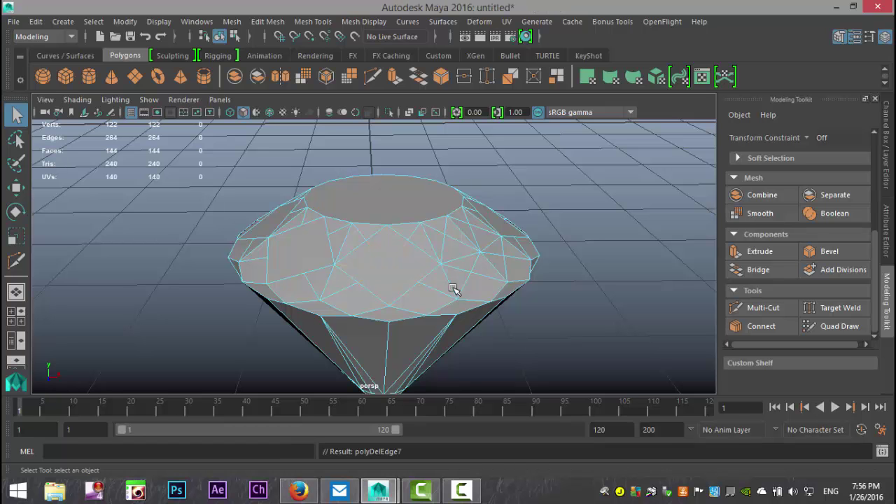
- Delete the eight inner edges of the last subdivided crown kite to complete the ring of large facets
left_click_drag(474, 302, 493, 291, "alt")
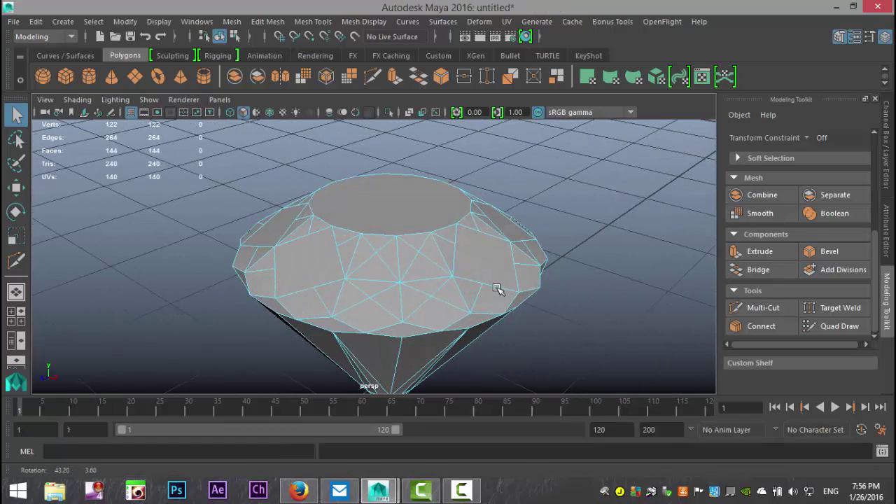
left_click(399, 258)
left_click(386, 267, "shift")
left_click(383, 279, "shift")
left_click(391, 294, "shift")
left_click(402, 303, "shift")
left_click(420, 290, "shift")
left_click(428, 280, "shift")
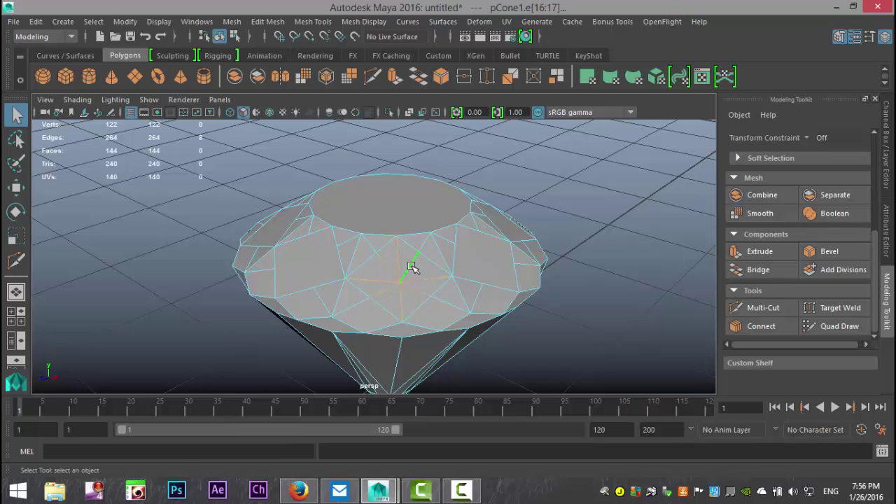
key("Delete")
- Select all edges of the diamond, apply Harden Edge to them, and clear the selection
left_click_drag(410, 244, 419, 270, "alt")
right_click_drag(419, 270, 417, 80)
left_click_drag(275, 215, 510, 371)
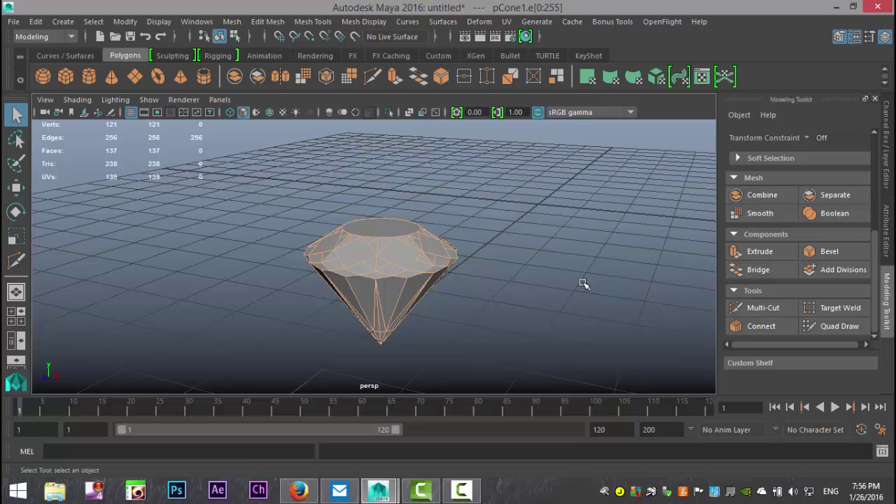
left_click(363, 21)
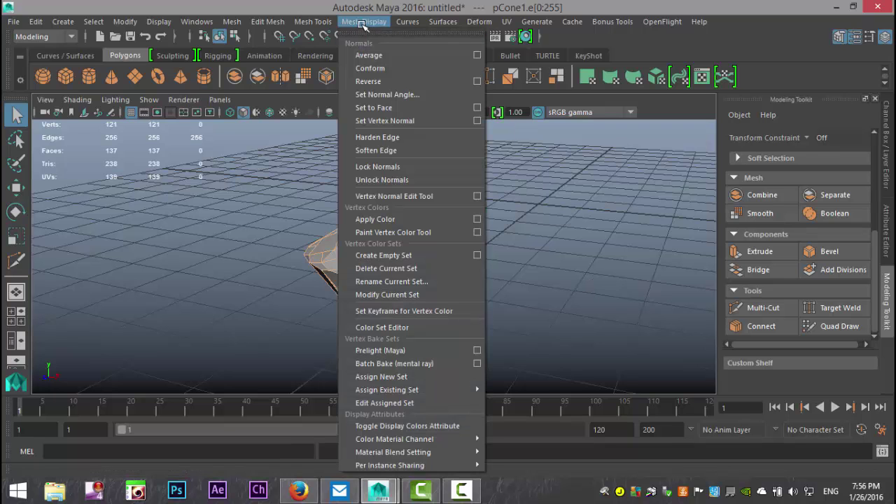
left_click(401, 140)
left_click(536, 316)
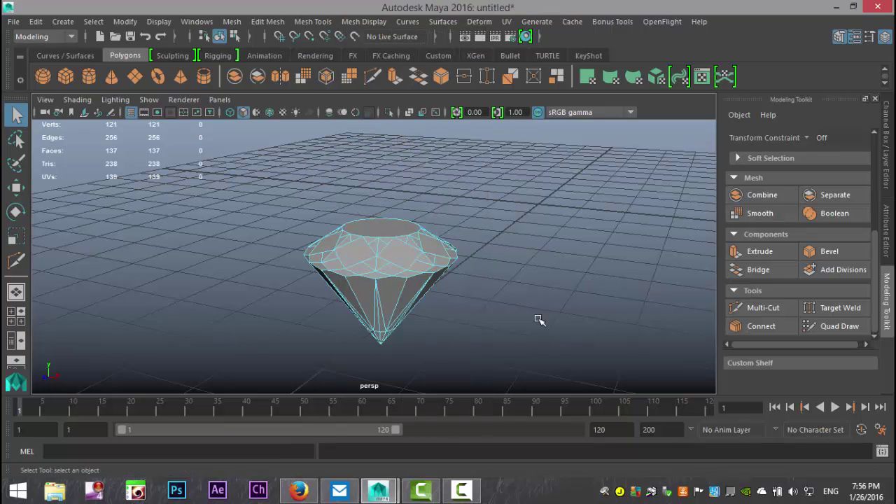
- Frame the diamond and show all hidden objects in the scene
key("f")
left_click_drag(484, 306, 532, 231, "alt")
left_click(158, 21)
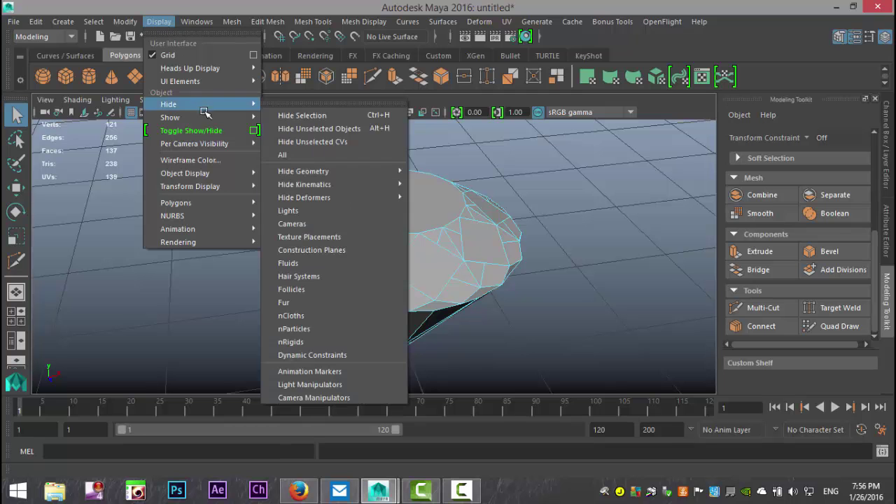
mouse_move(196, 118)
left_click(286, 168)
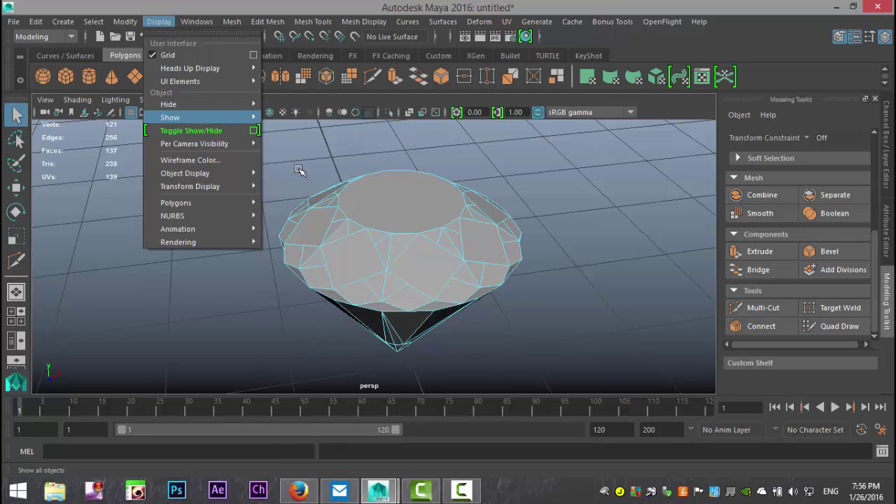
- Return the diamond to object mode and select it as a whole beside the ring
left_click_drag(479, 277, 471, 343, "alt")
right_click_drag(397, 326, 448, 98)
left_click(416, 329)
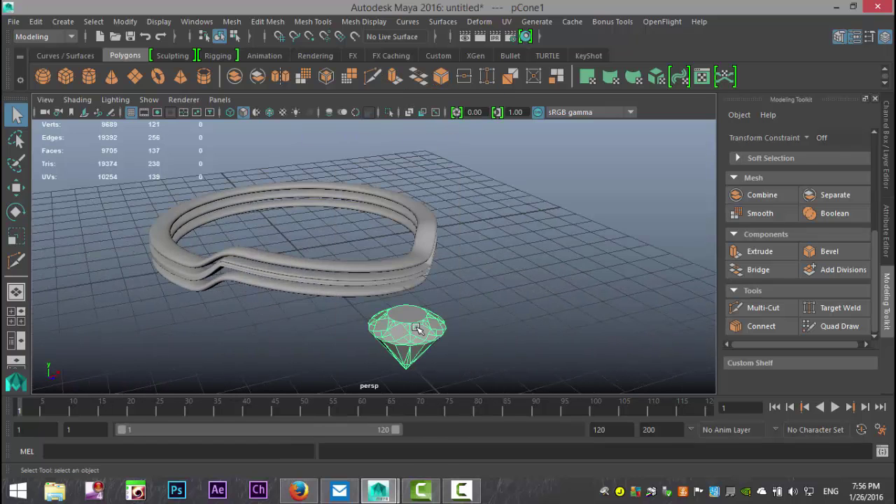
- Rotate the diamond onto its side so its crown faces outward, and move it up to the front of the ring
key("e")
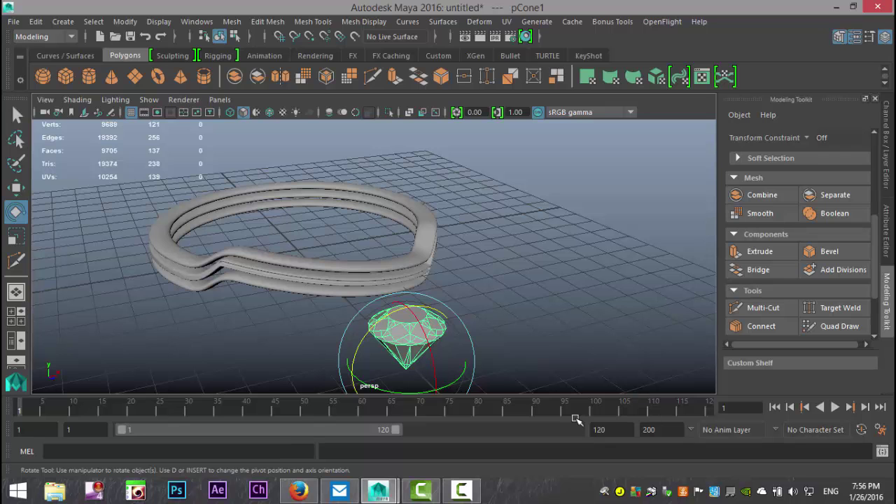
mouse_move(453, 346)
left_mouse_down()
mouse_move(448, 385)
mouse_move(428, 354)
mouse_move(446, 401)
left_mouse_up()
left_click_drag(521, 316, 560, 333, "alt")
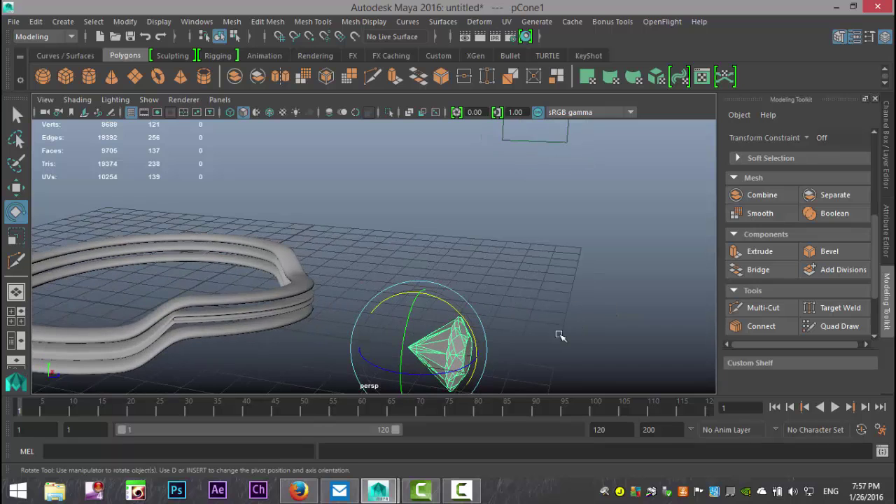
key("w")
left_click_drag(369, 343, 222, 330)
left_click_drag(277, 371, 280, 361)
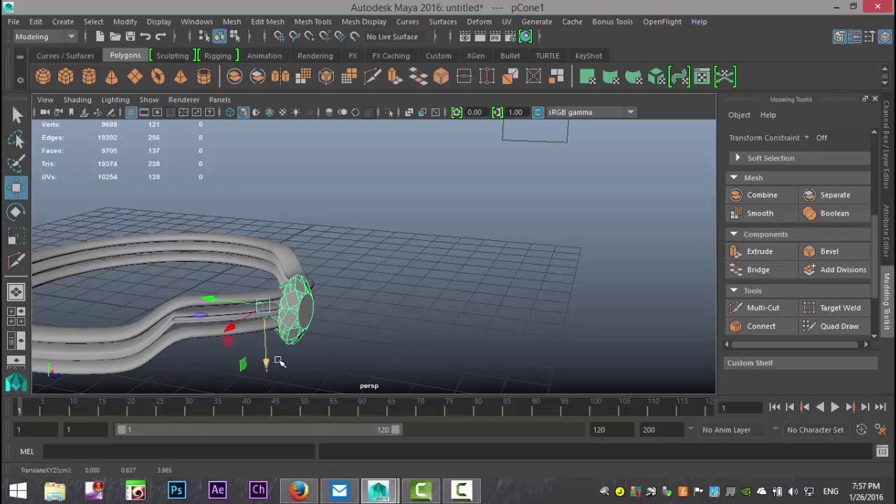
- Scale the diamond down uniformly until it is tiny compared with the ring's bands
left_click_drag(417, 341, 331, 293, "alt")
middle_click_drag(316, 292, 448, 394, "alt")
scroll(448, 389, "up", 5)
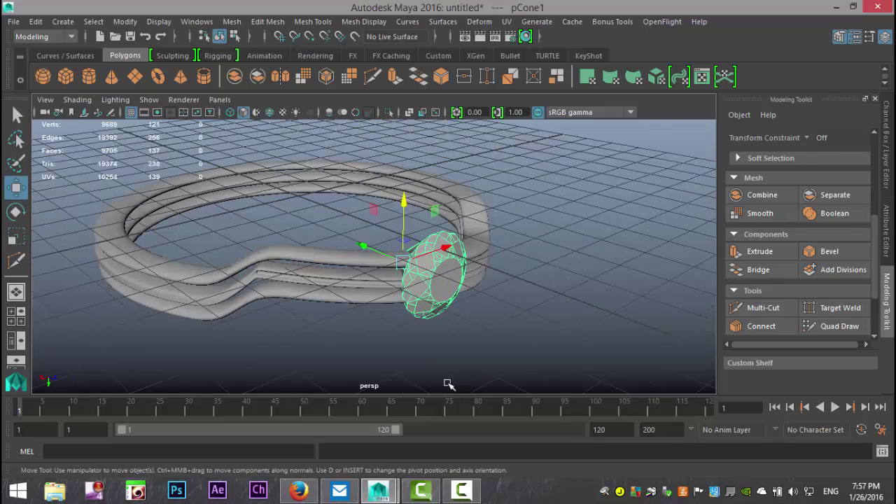
left_click_drag(420, 371, 453, 368, "alt")
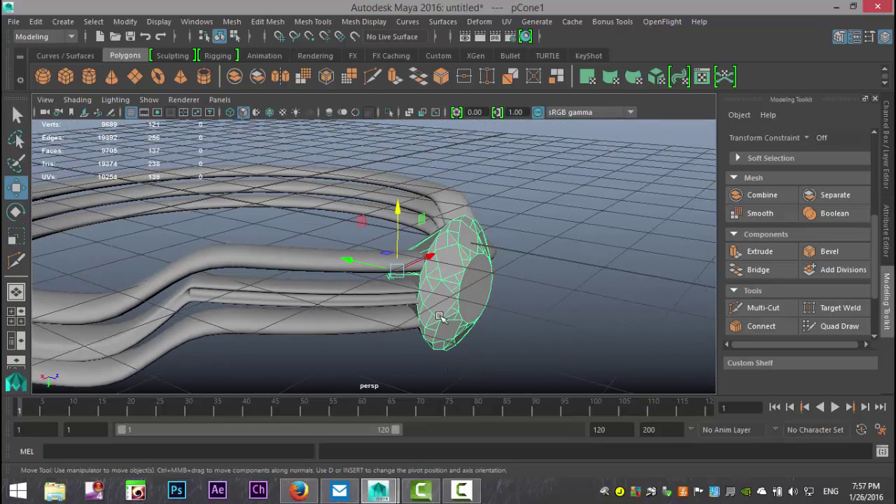
key("r")
left_click_drag(397, 272, 287, 283)
- Move the shrunken diamond outward to the front surface of the ring's middle band and adjust its uniform scale to about 0.106
key("w")
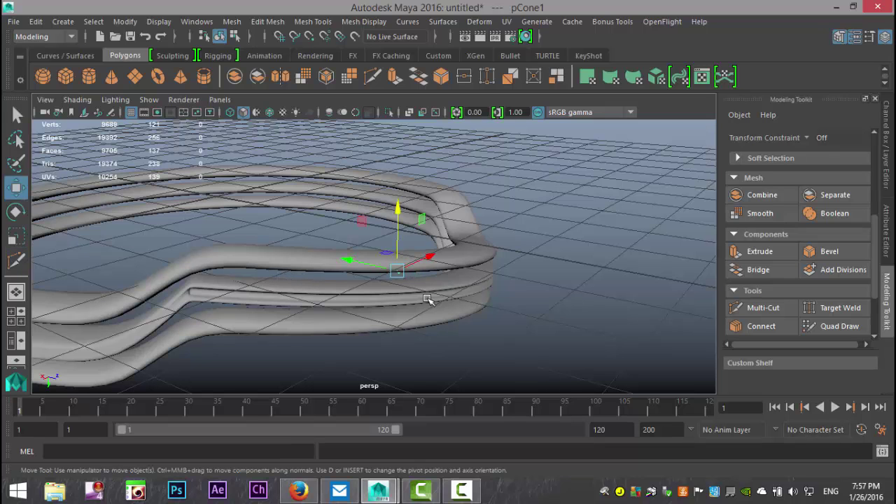
left_click_drag(350, 262, 419, 292)
key("r")
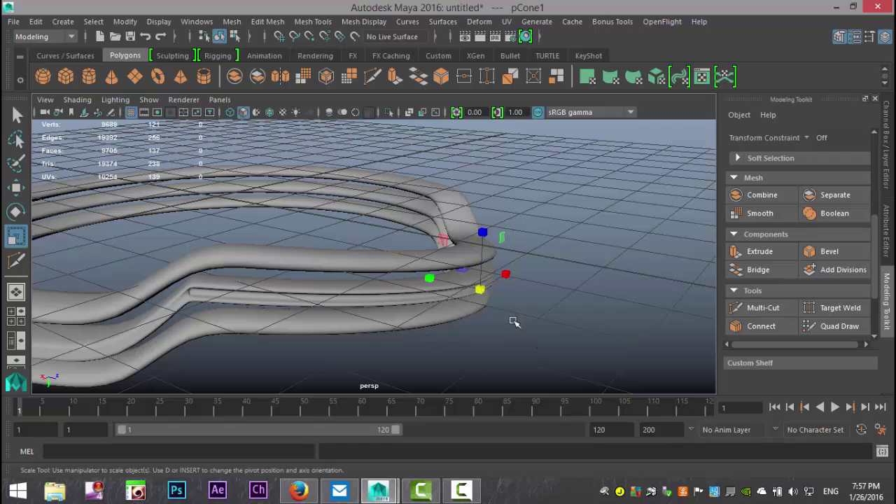
left_click_drag(481, 292, 491, 296)
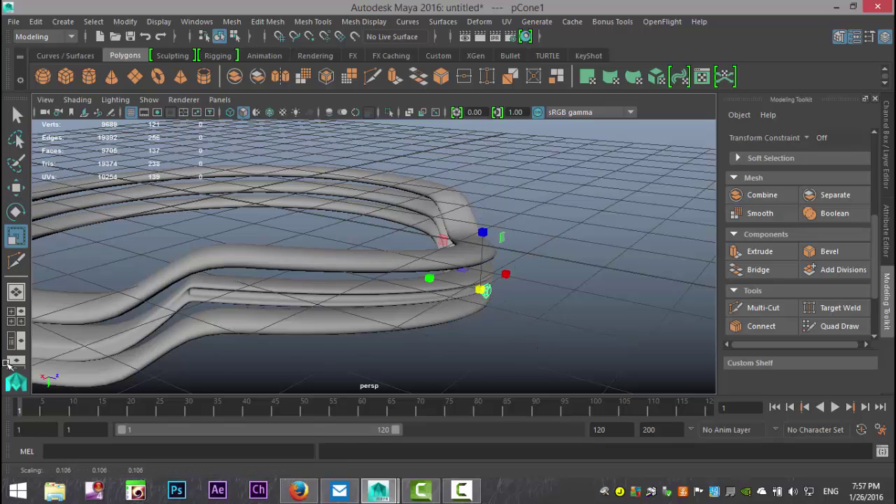
- In the front view, raise the diamond onto the grooved middle band at about Y 0.744 and scale it uniformly to about 0.065
left_click(13, 313)
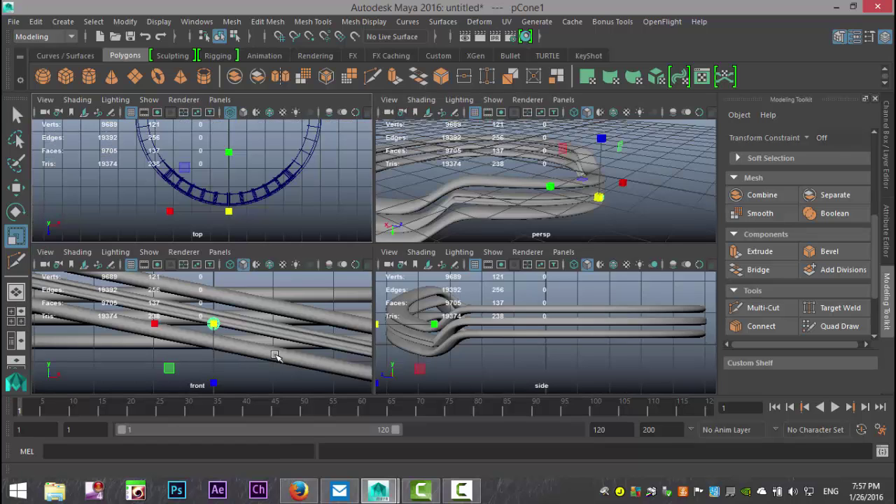
key("space")
scroll(456, 341, "up", 3)
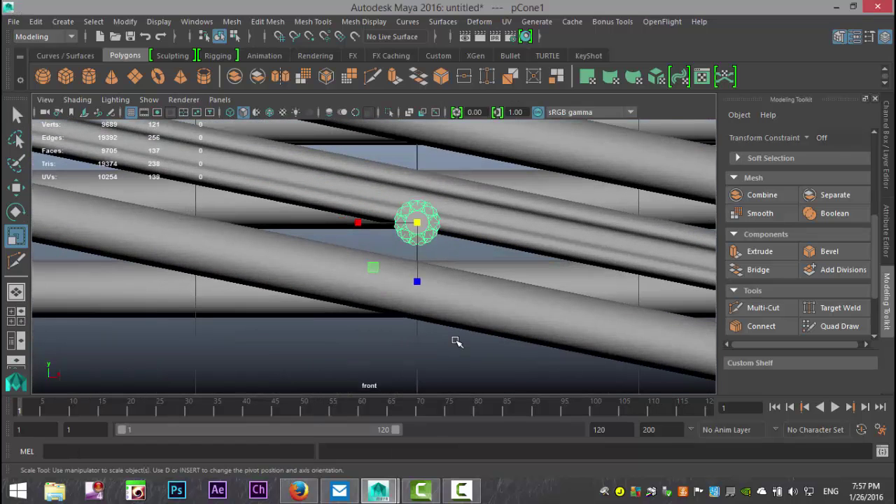
middle_click_drag(442, 329, 524, 369, "alt")
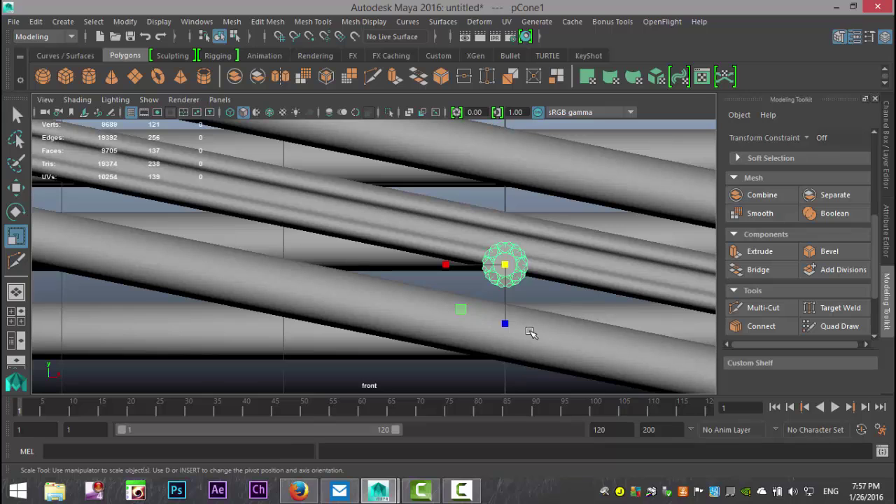
key("w")
left_click_drag(504, 329, 504, 305)
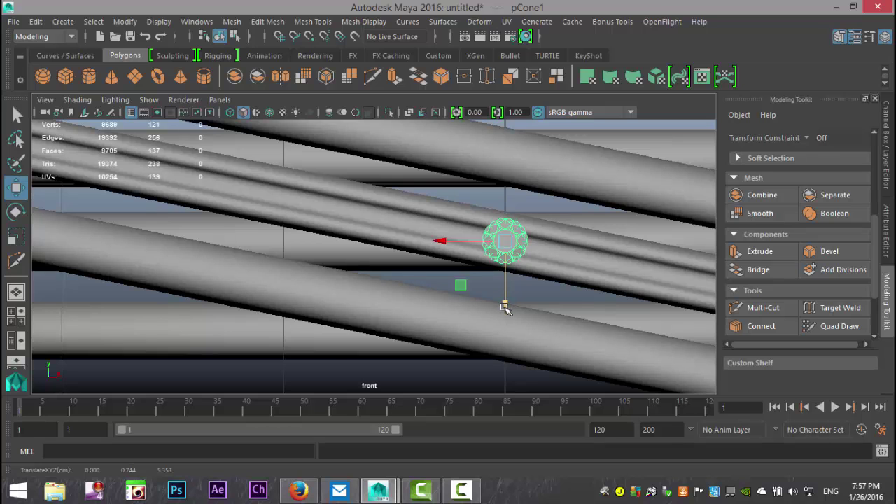
key("4")
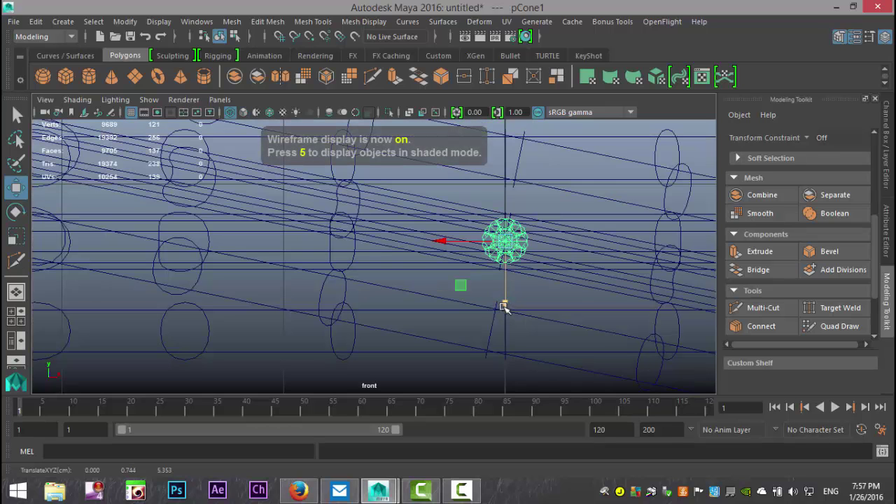
key("5")
key("r")
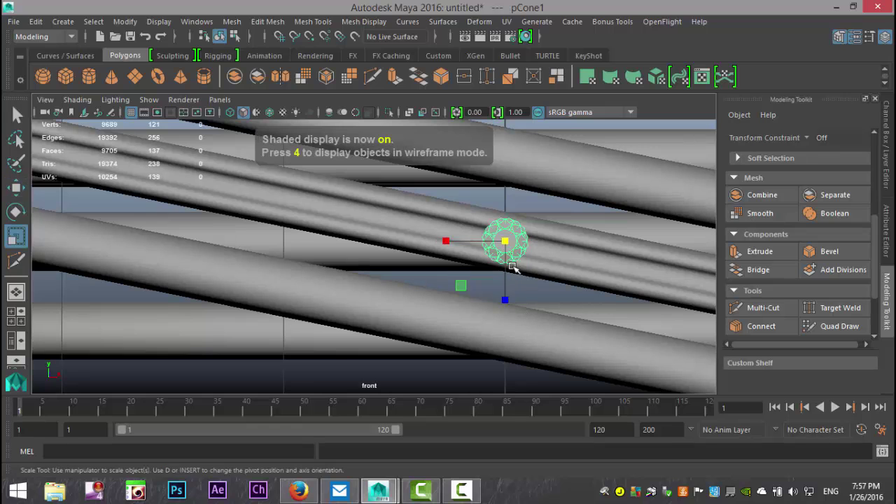
left_click_drag(505, 240, 490, 243)
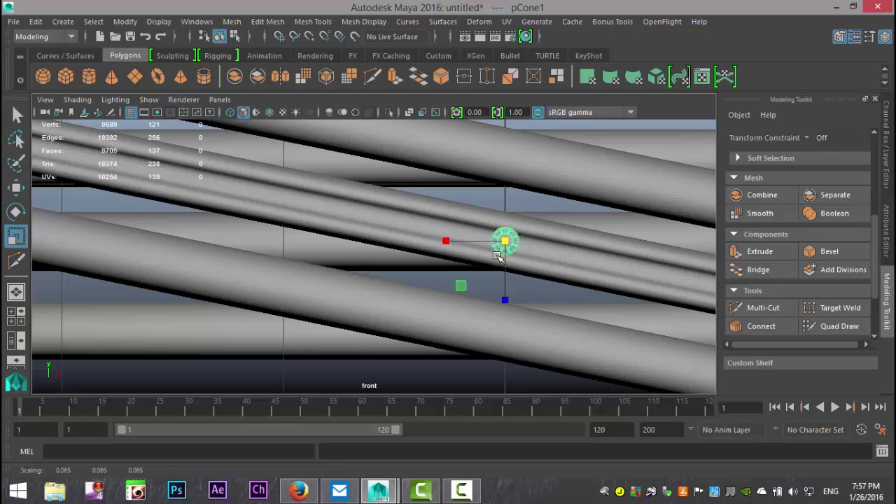
- Duplicate the diamond and shift the copy along X until it sits directly beside the original
scroll(496, 273, "down", 5)
scroll(494, 282, "up", 6)
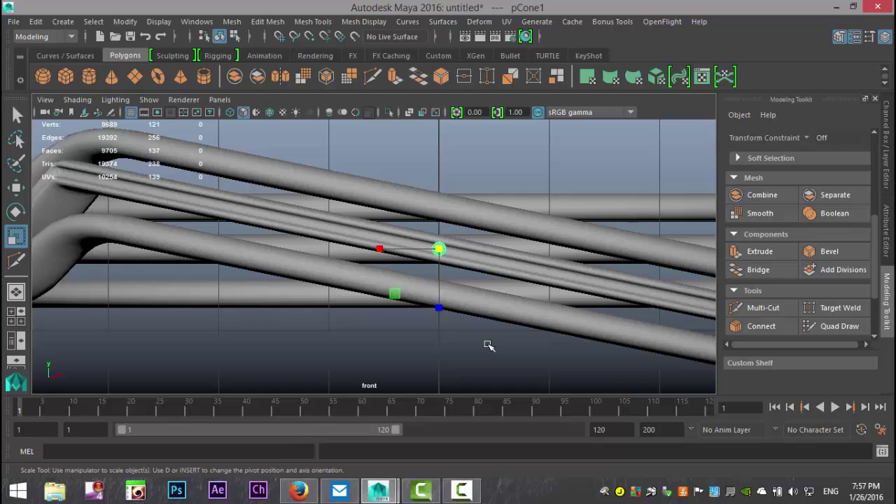
key("ctrl+d")
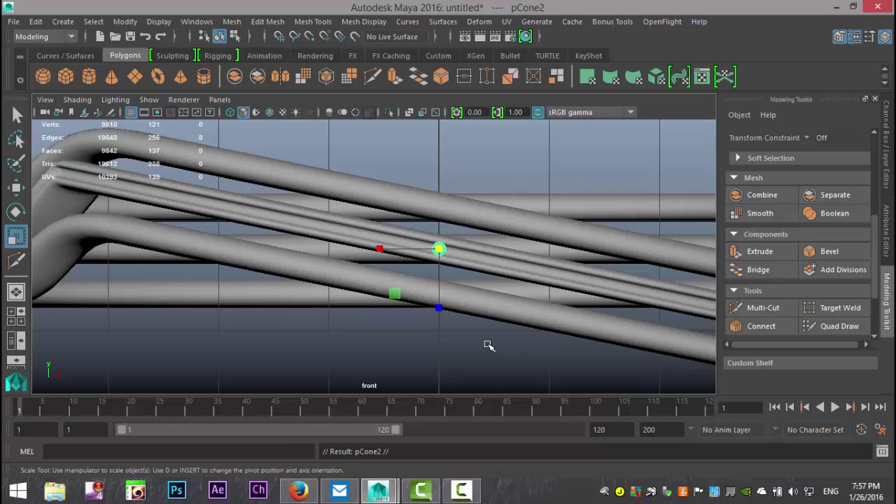
key("w")
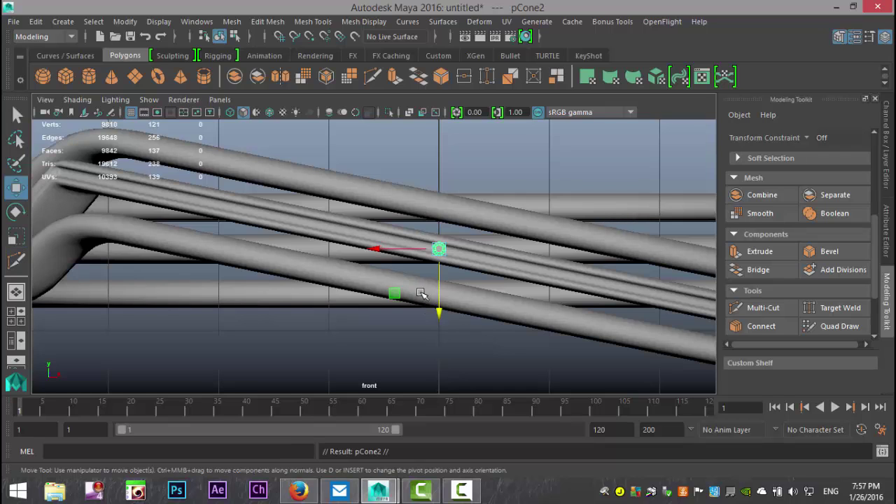
left_click(374, 249)
left_click_drag(379, 251, 390, 256)
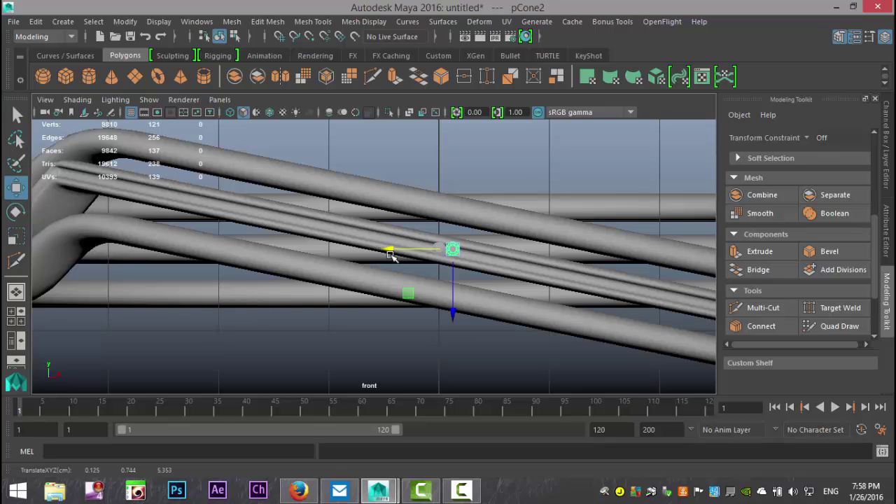
key("f")
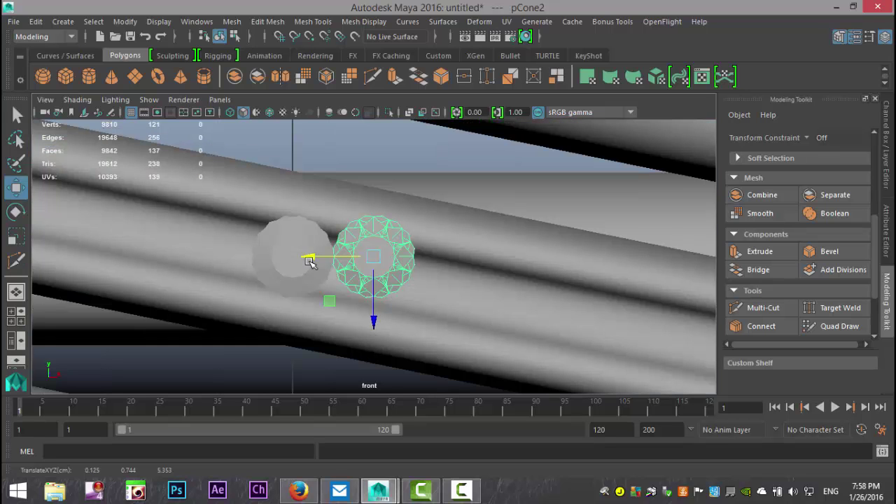
left_click_drag(310, 262, 313, 262)
- Repeat Duplicate with Transform on the offset copy to build a straight row of 51 evenly spaced diamonds
scroll(310, 322, "down", 9)
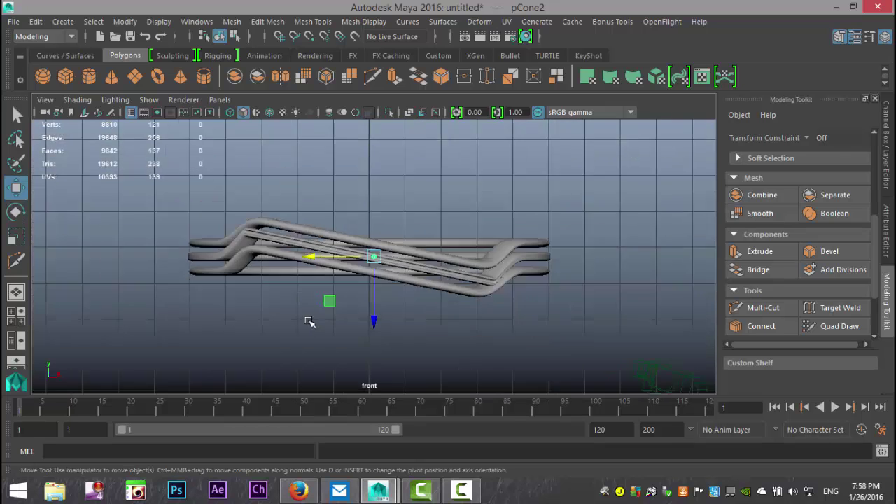
scroll(308, 322, "up", 2)
scroll(309, 321, "up", 2)
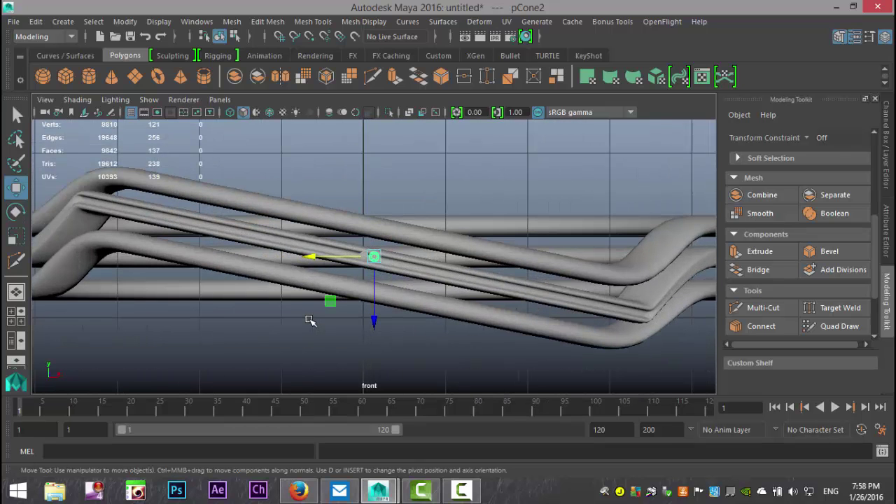
key("shift+d")
key("shift+d")
key("shift+d")
key("shift+d")
key("shift+d")
key("shift+d")
key("shift+d")
key("shift+d")
key("shift+d")
key("shift+d")
key("shift+d")
key("shift+d")
key("shift+d")
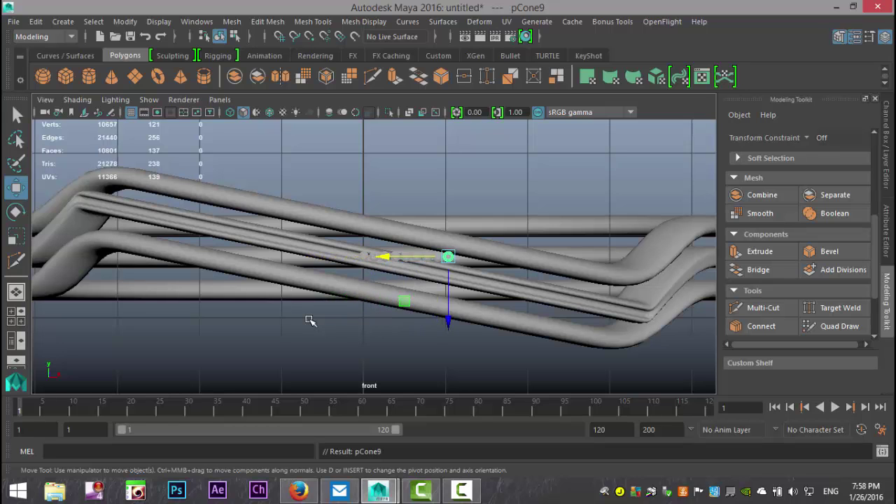
key("shift+d")
key("shift+d")
key("shift+d")
key("shift+d")
key("shift+d")
key("shift+d")
key("shift+d")
key("shift+d")
key("shift+d")
key("shift+d")
key("shift+d")
key("shift+d")
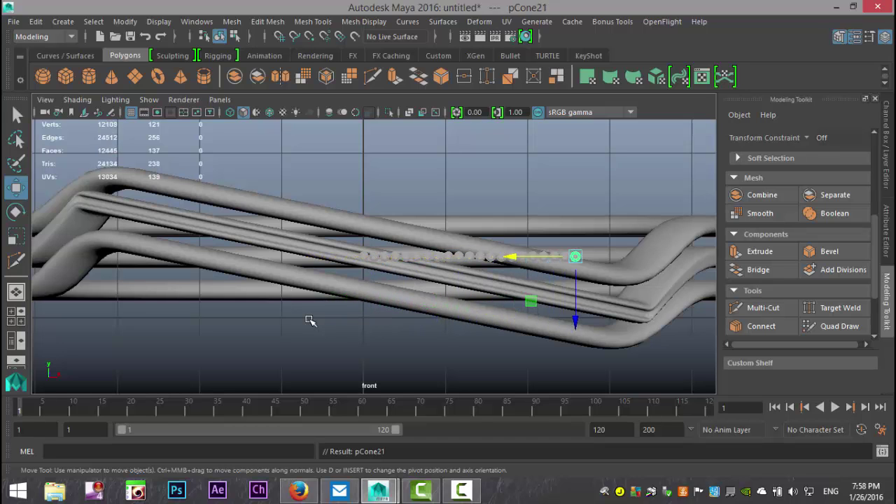
key("shift+d")
key("shift+d")
key("shift+d")
key("shift+d")
key("shift+d")
key("shift+d")
key("shift+d")
key("shift+d")
key("shift+d")
key("shift+d")
key("shift+d")
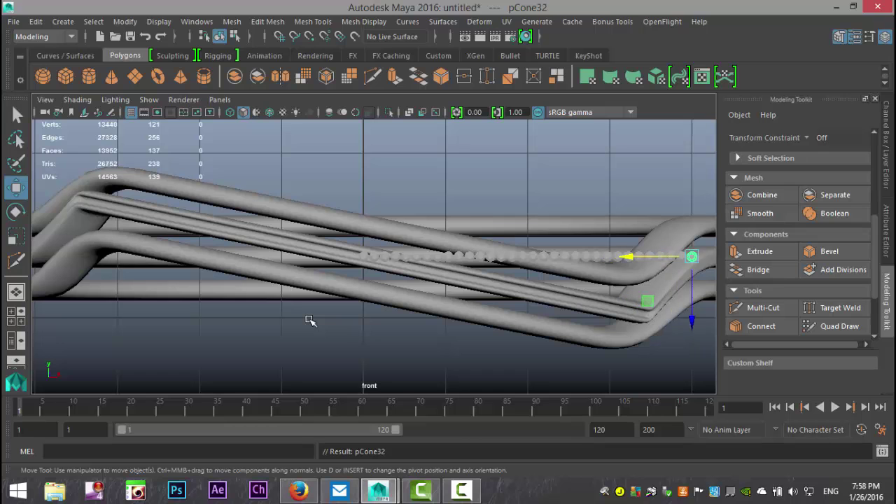
key("shift+d")
key("shift+d")
key("shift+d")
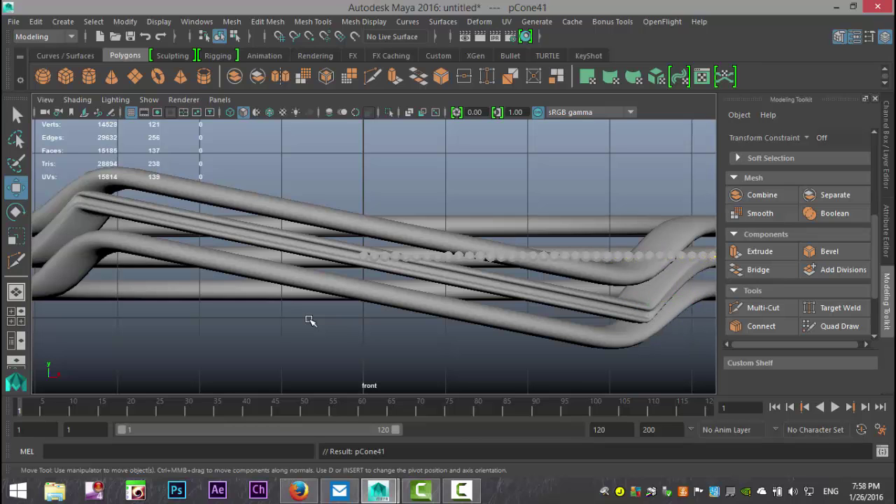
scroll(310, 315, "down", 5)
scroll(371, 315, "up", 4)
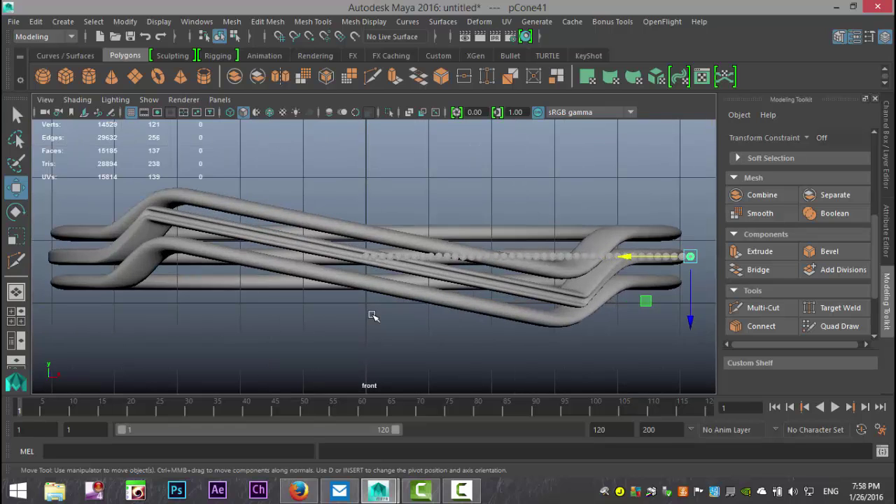
key("shift+d")
key("shift+d")
key("shift+d")
key("shift+d")
key("shift+d")
key("shift+d")
key("shift+d")
key("shift+d")
key("shift+d")
key("shift+d")
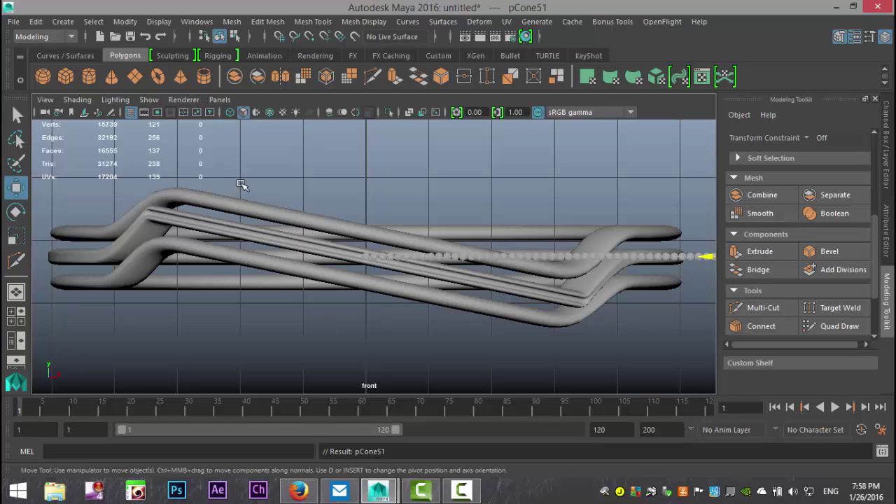
- Select the whole row of diamonds without the ring and combine it into one mesh
scroll(314, 203, "down", 2)
left_click_drag(278, 192, 659, 366)
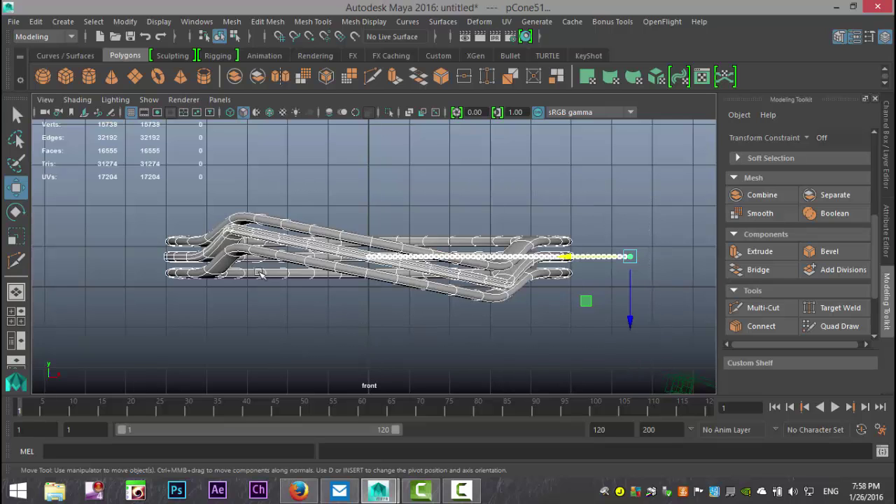
left_click_drag(231, 181, 258, 334)
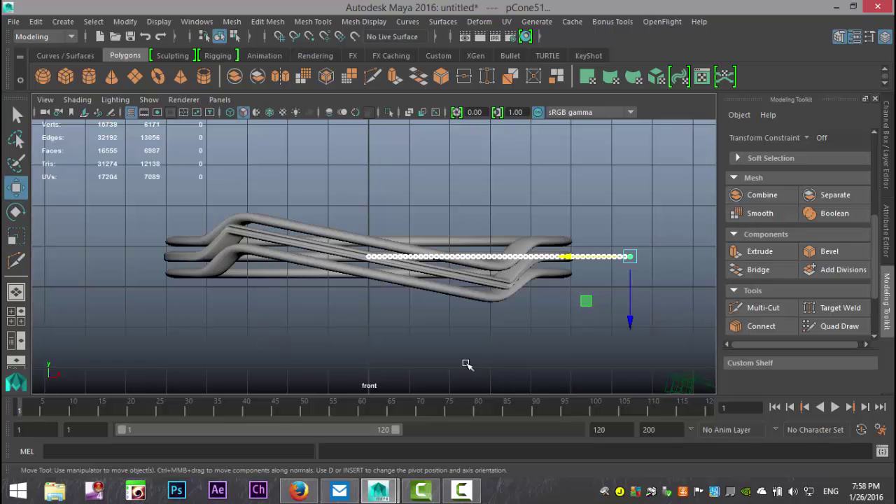
scroll(467, 351, "up", 1)
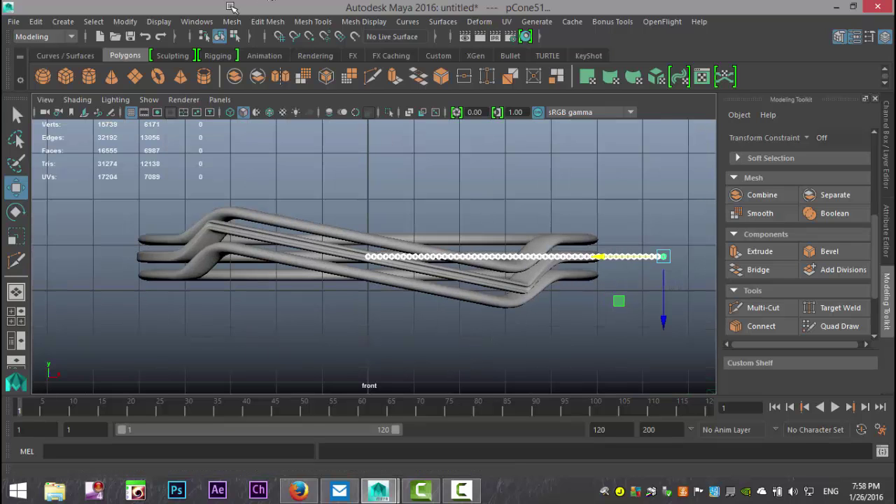
left_click(232, 21)
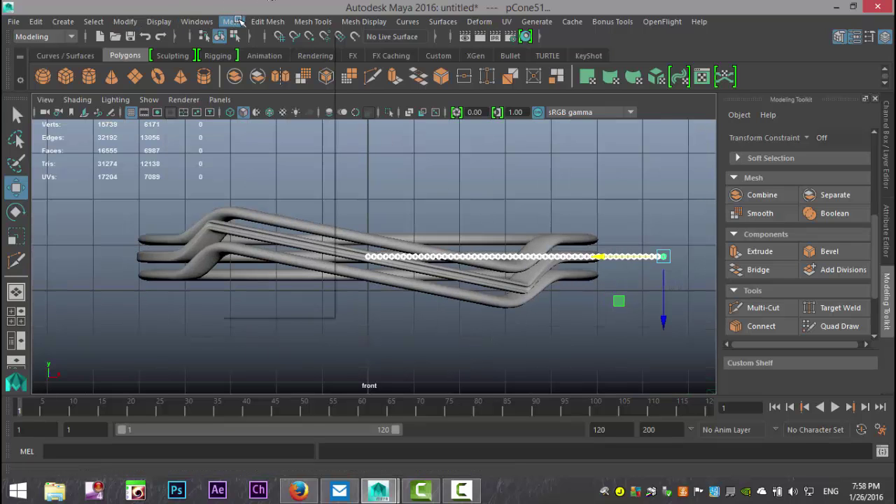
left_click(260, 68)
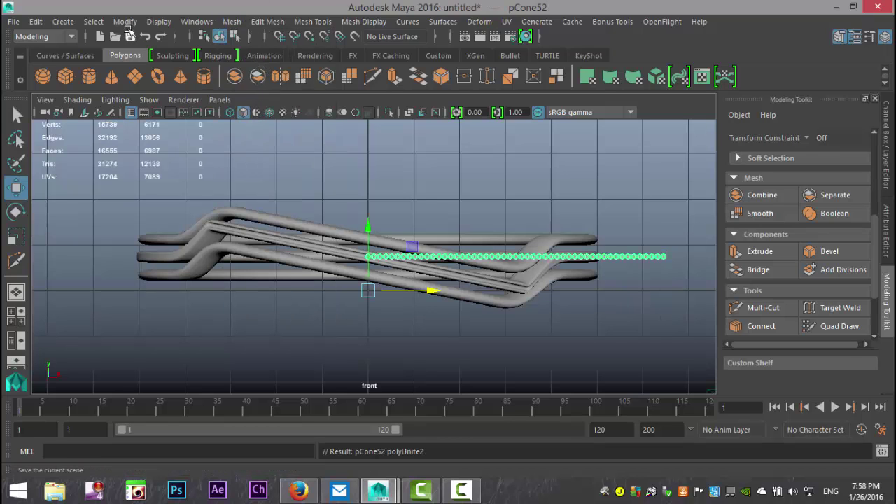
- Center the pivot of the combined diamond row and move it along X onto the ring's centre line
left_click(125, 21)
left_click(168, 105)
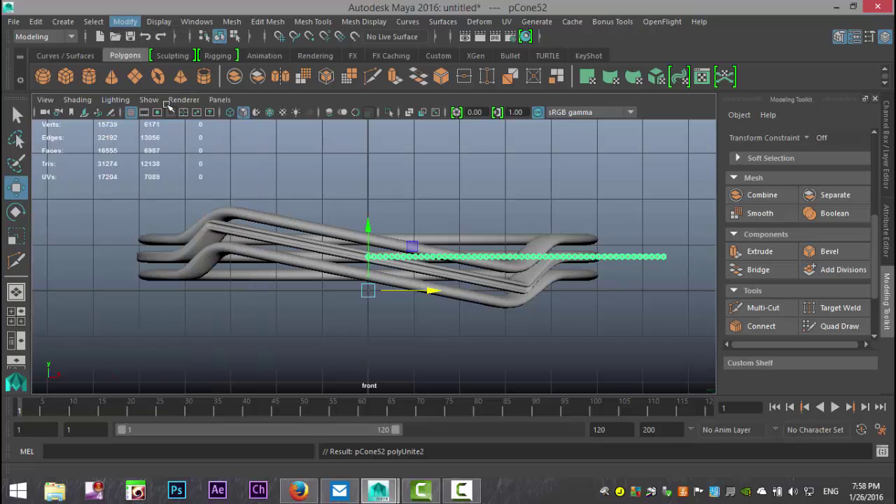
left_click_drag(579, 253, 432, 265)
scroll(435, 352, "up", 3)
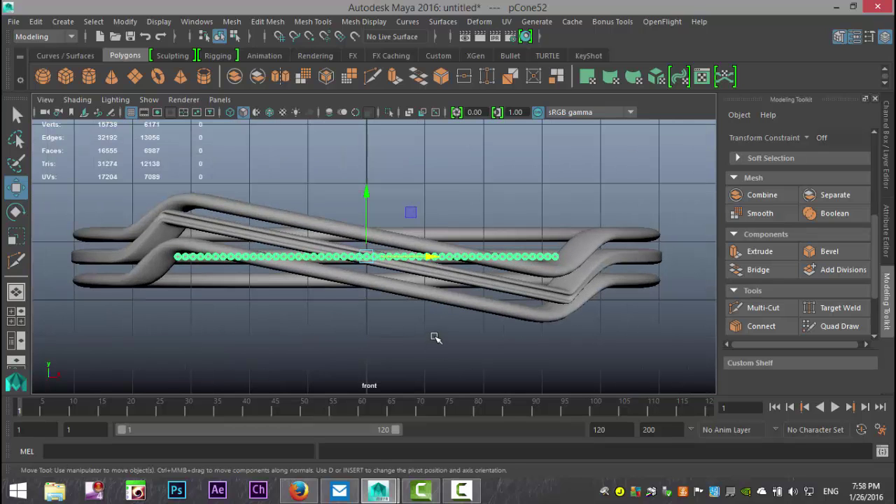
- Rotate the combined diamond row about Z to about -11.34 degrees so it lines up with the ring's slanted groove
key("e")
left_click_drag(433, 249, 433, 264)
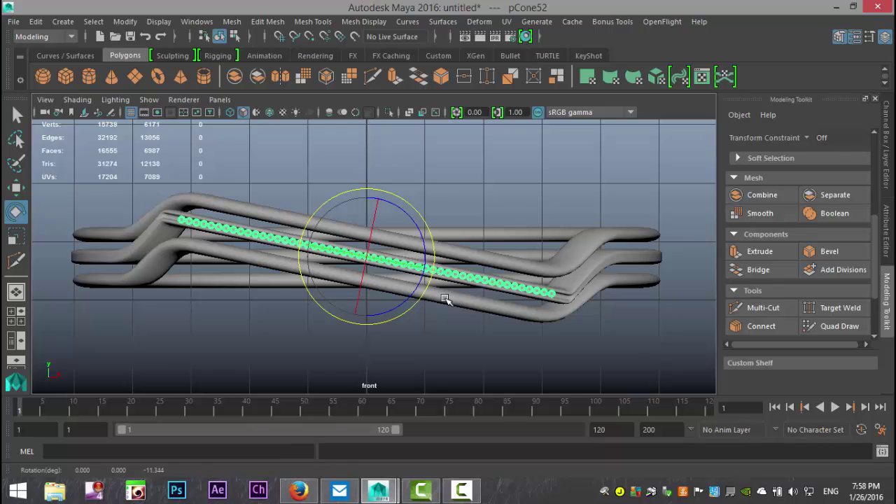
scroll(445, 300, "up", 2)
scroll(420, 273, "up", 1)
middle_click_drag(420, 273, 595, 253, "alt")
left_click(588, 256)
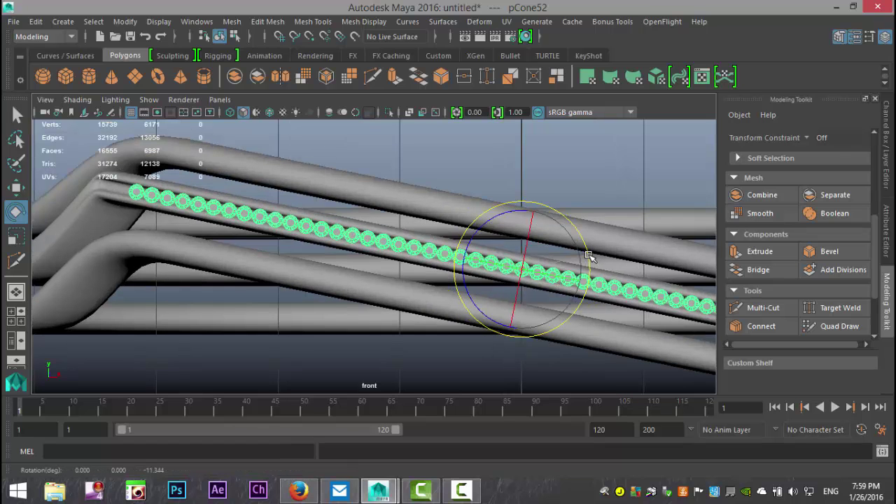
middle_click_drag(589, 256, 561, 266, "alt")
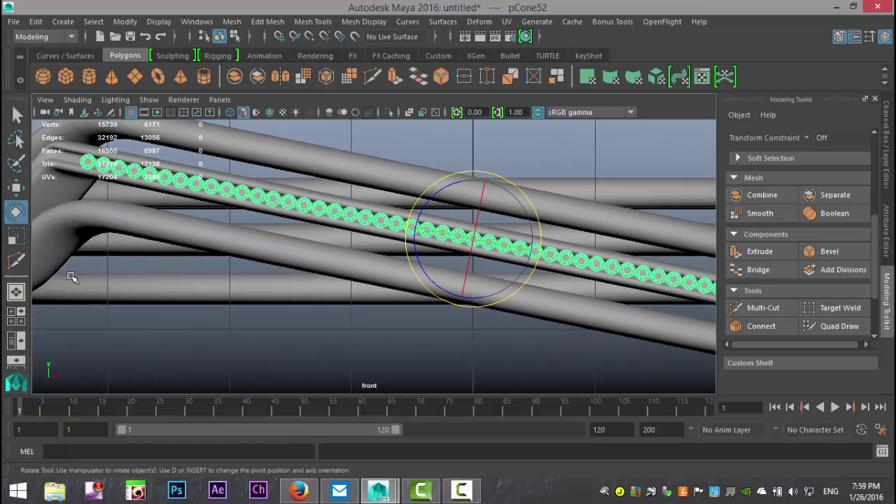
- Apply a nonlinear Bend deformer to the diamond row
left_click(17, 315)
key("space")
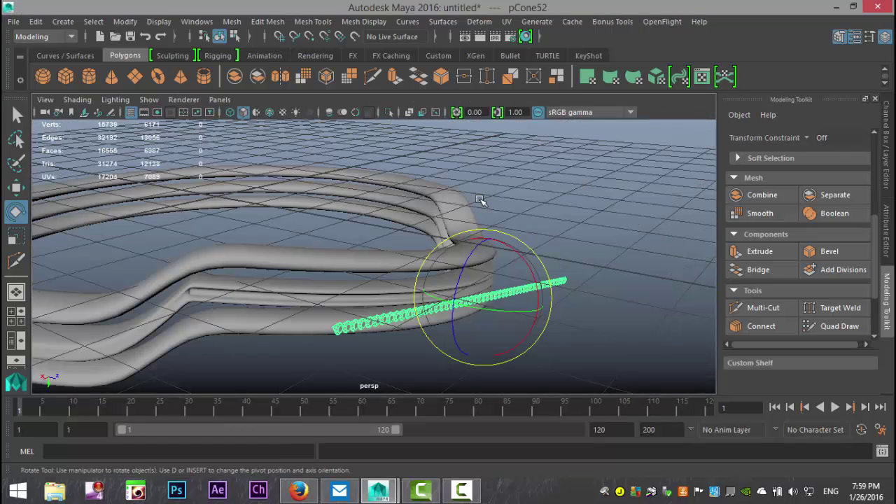
left_click_drag(467, 215, 412, 219, "alt")
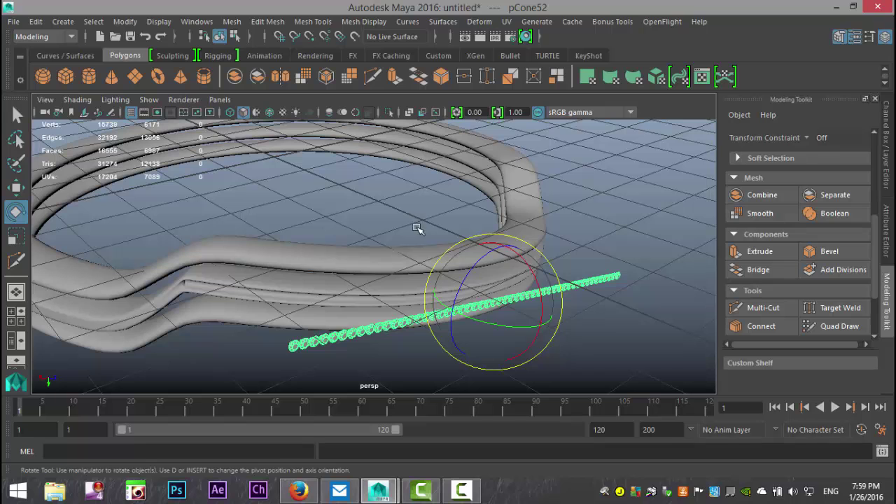
key("w")
left_click_drag(547, 329, 441, 200)
scroll(522, 321, "up", 3)
middle_click_drag(441, 200, 442, 327, "alt")
left_click_drag(442, 329, 436, 370, "alt")
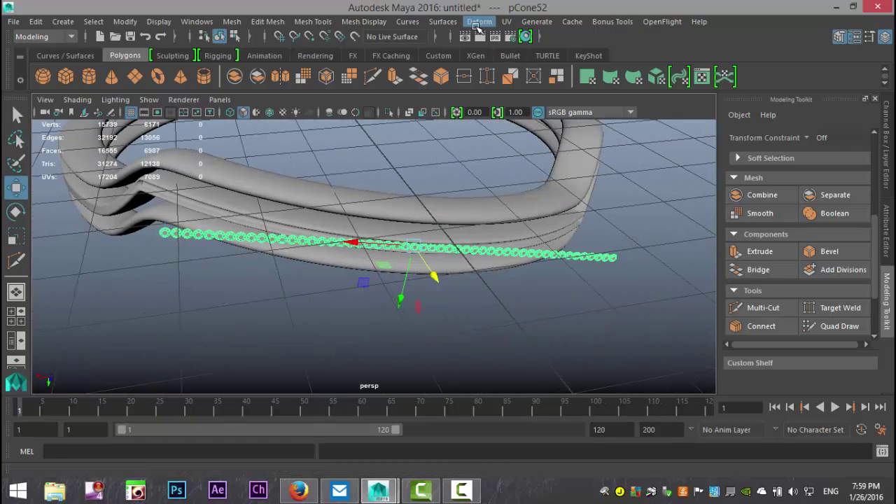
left_click(481, 22)
mouse_move(553, 156)
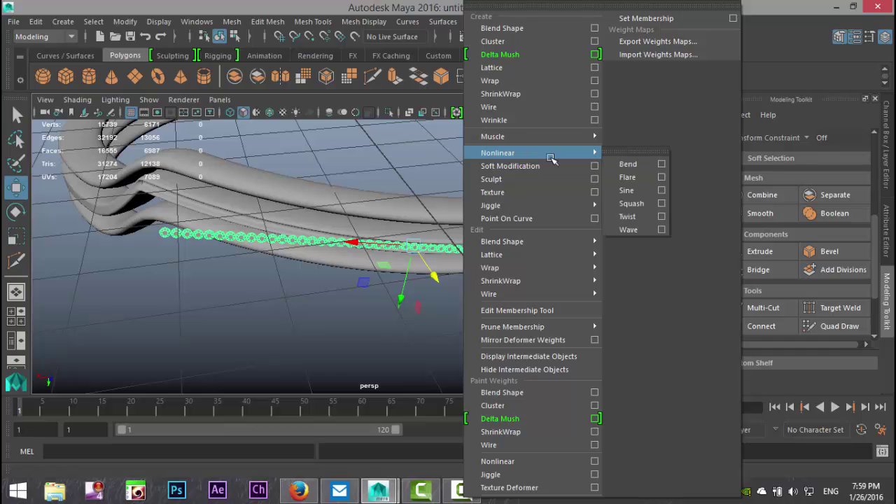
left_click(630, 164)
mouse_move(540, 318)
left_mouse_down("alt")
mouse_move(523, 340)
mouse_move(525, 328)
left_mouse_up("alt")
middle_click_drag(525, 328, 516, 365, "alt")
left_click_drag(516, 364, 508, 338, "alt")
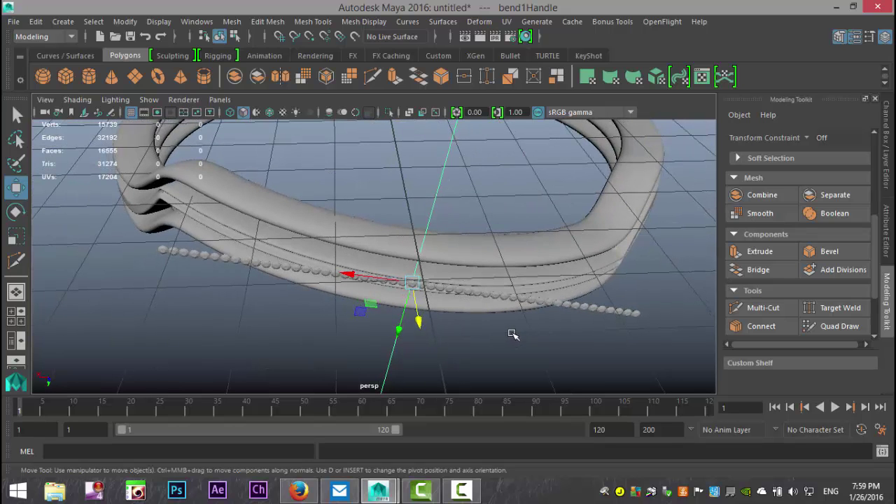
- Rotate the bend handle about Z to about -101.5 degrees so it runs along the slanted diamond row
key("e")
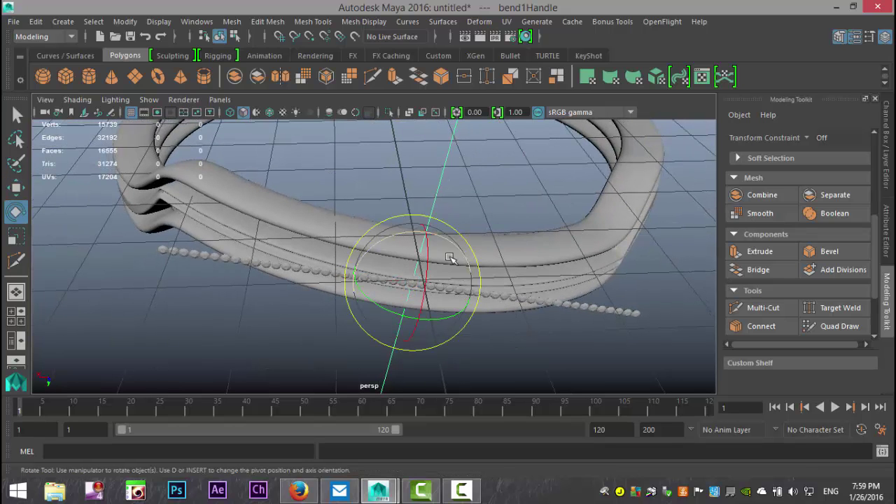
left_click_drag(450, 241, 508, 330)
left_click(24, 313)
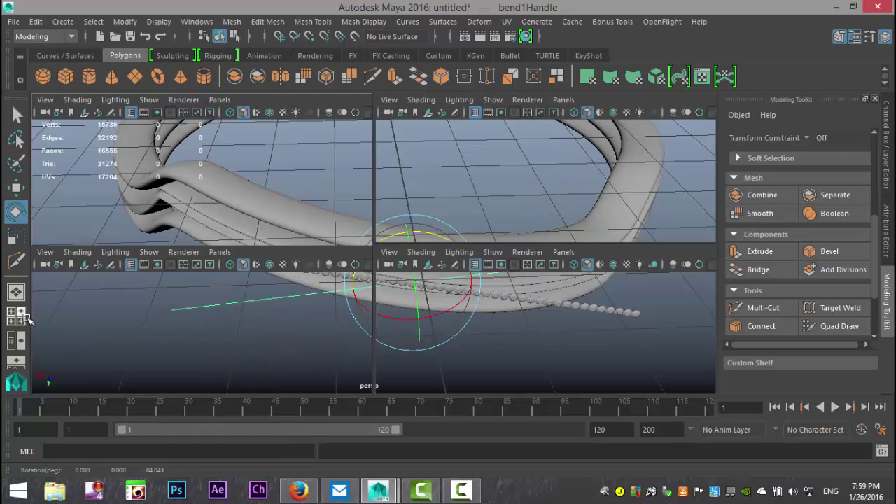
key("space")
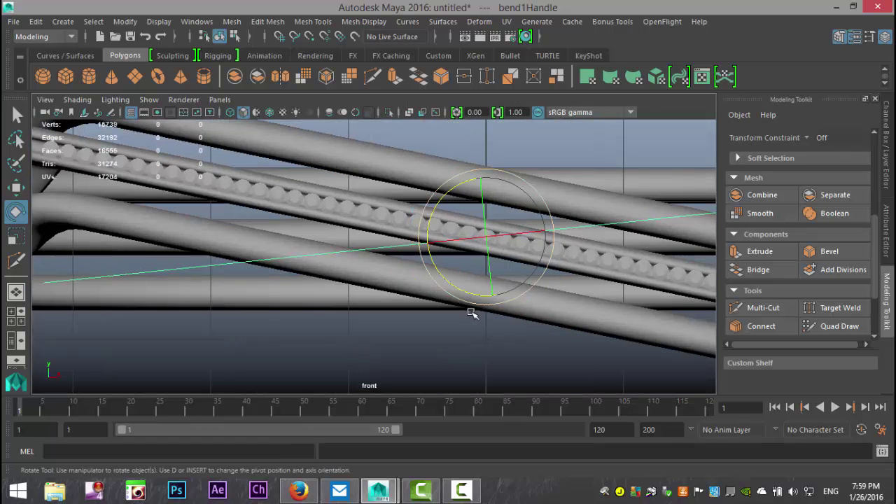
left_click_drag(549, 213, 558, 229)
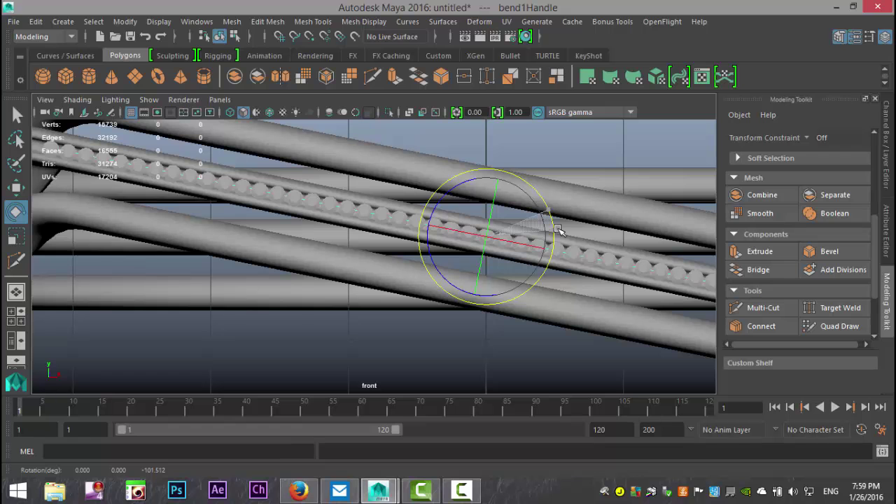
left_click_drag(558, 230, 557, 230)
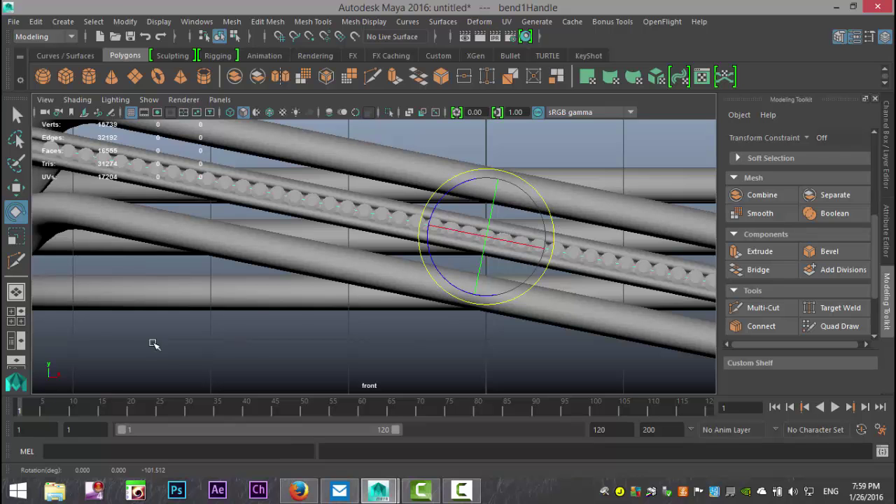
- In the top view, open the bend deformer's attributes, try a curvature of about -27.6 and undo it
key("space")
key("space")
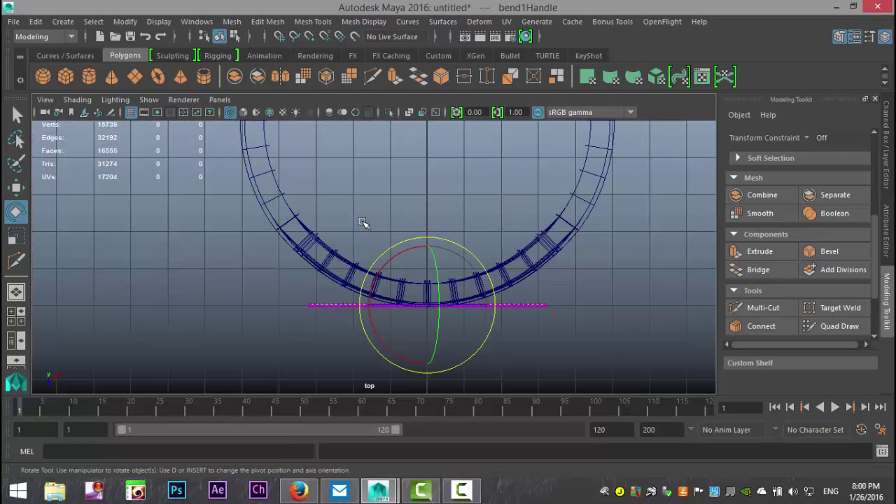
scroll(395, 236, "up", 3)
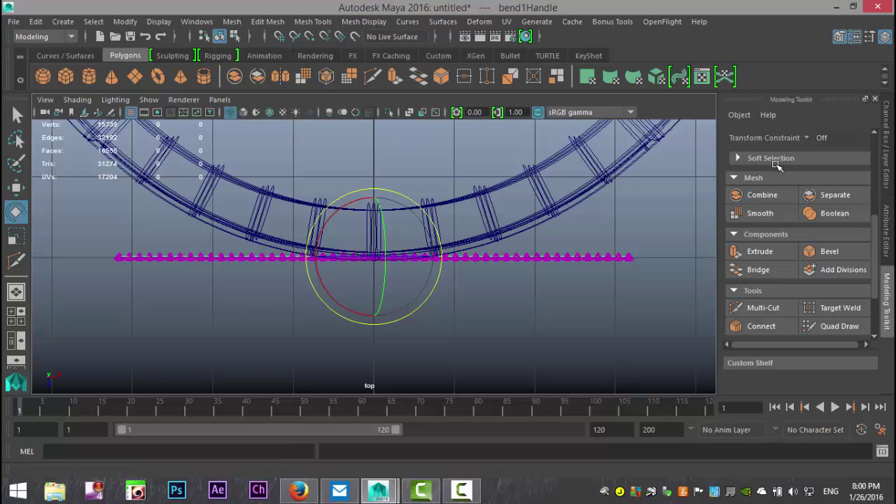
key("ctrl+a")
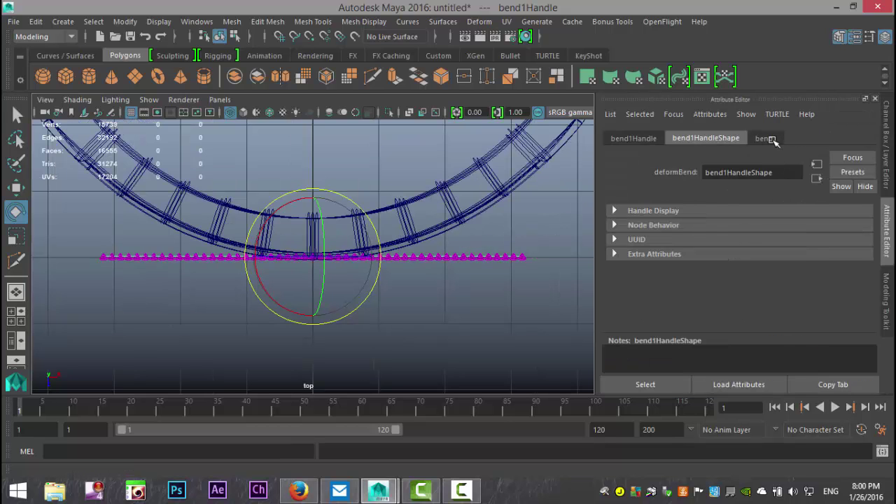
left_click(766, 138)
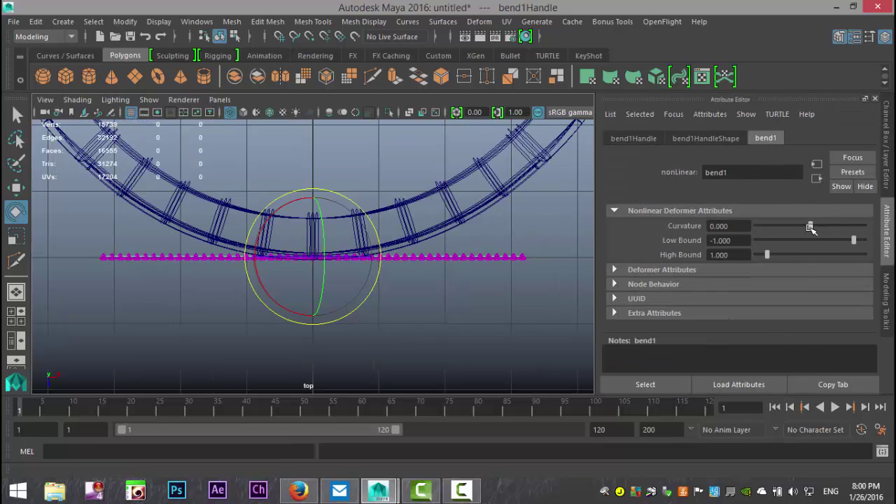
mouse_move(807, 228)
left_mouse_down()
mouse_move(790, 229)
mouse_move(819, 238)
mouse_move(803, 237)
left_mouse_up()
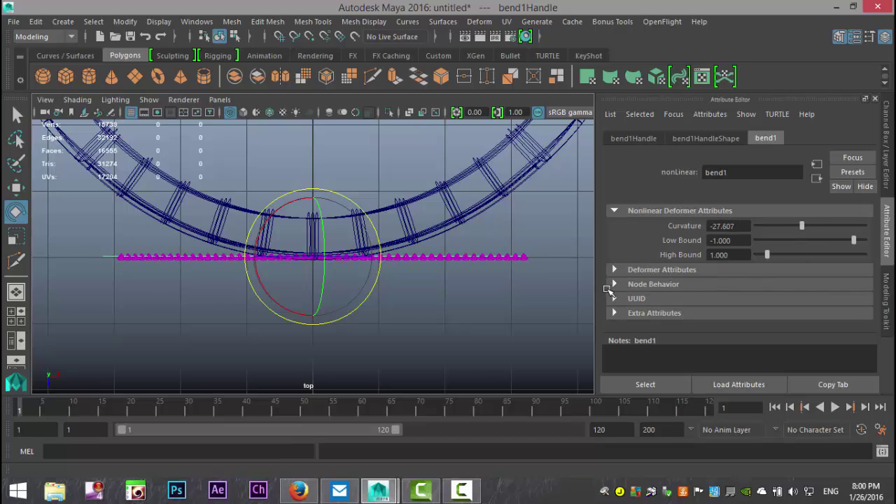
key("ctrl+z")
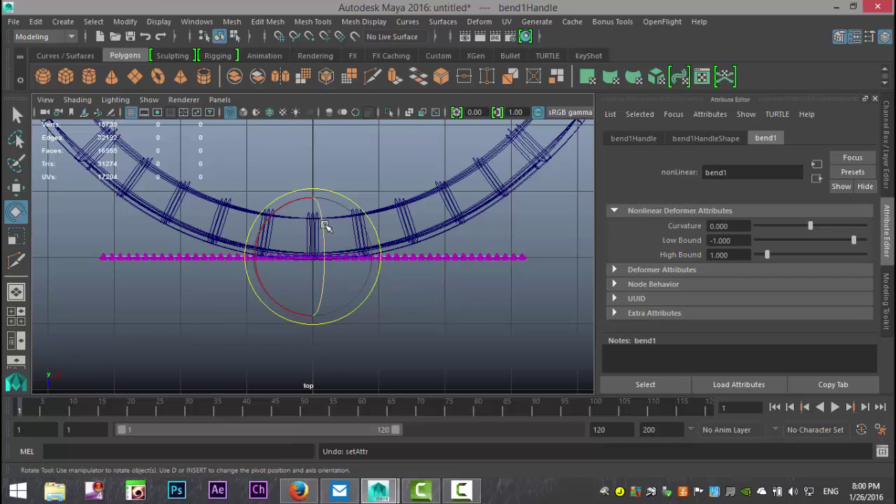
- Turn the bend handle to 90 degrees about Y and set its curvature to about 36.44 so the diamond row follows the ring
left_click_drag(322, 222, 324, 311)
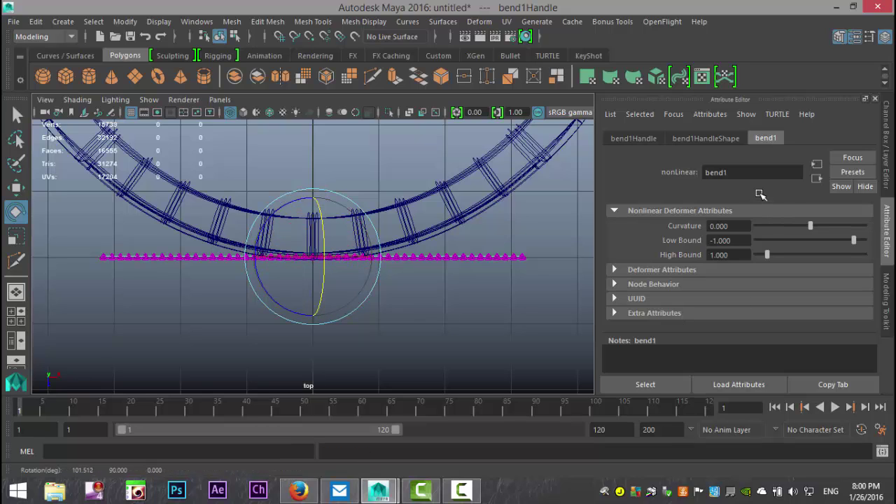
left_click_drag(812, 228, 821, 226)
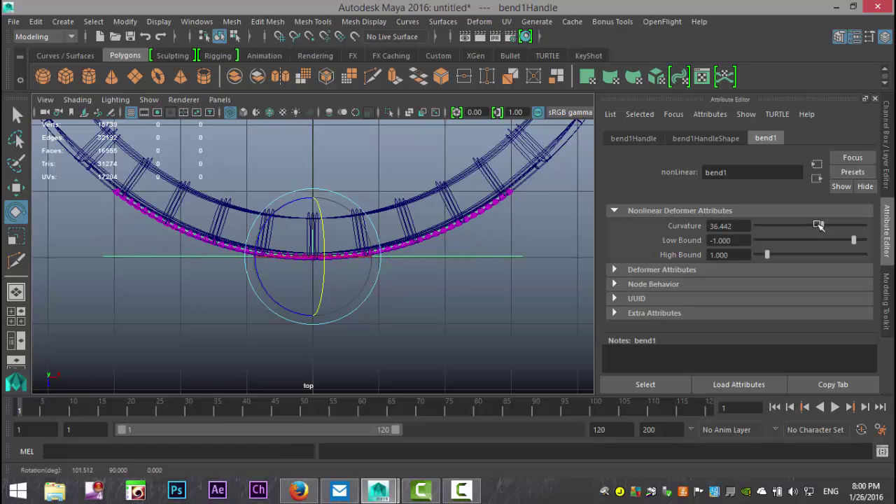
scroll(444, 249, "up", 3)
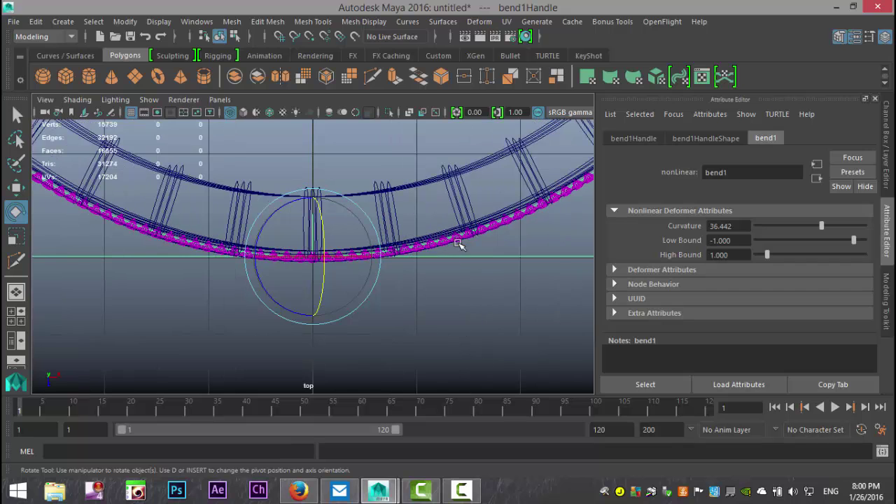
scroll(459, 243, "down", 5)
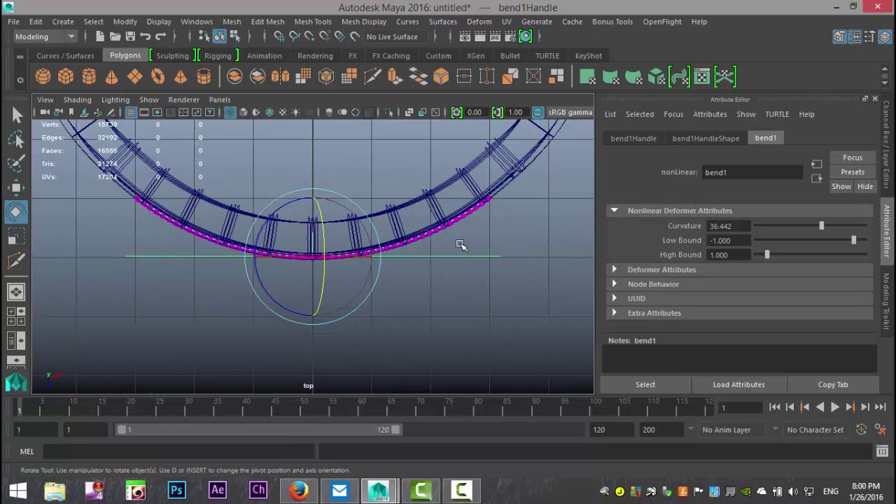
- Examine in perspective how the bent diamond row sits in the ring's groove
left_click(16, 316)
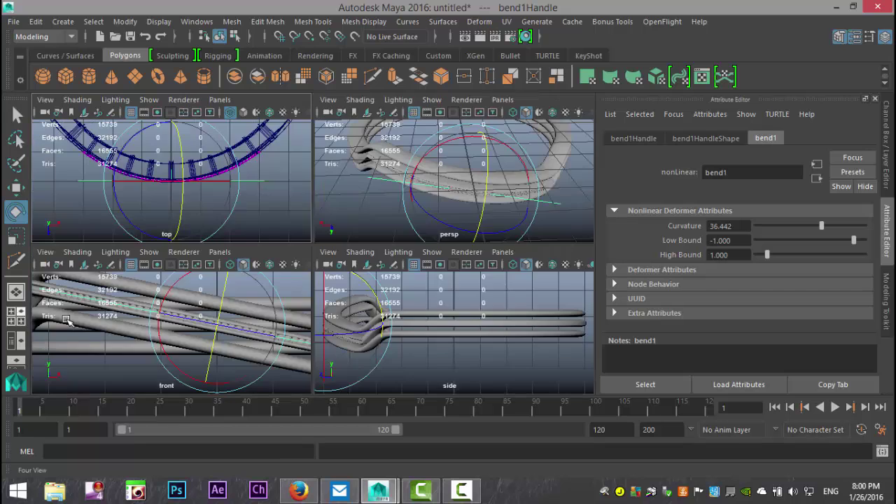
key("space")
left_click_drag(384, 308, 103, 245, "alt")
right_click_drag(103, 245, 265, 273, "alt")
left_click_drag(266, 285, 356, 307, "alt")
scroll(376, 306, "down", 3)
key("ctrl+z")
left_click(451, 316)
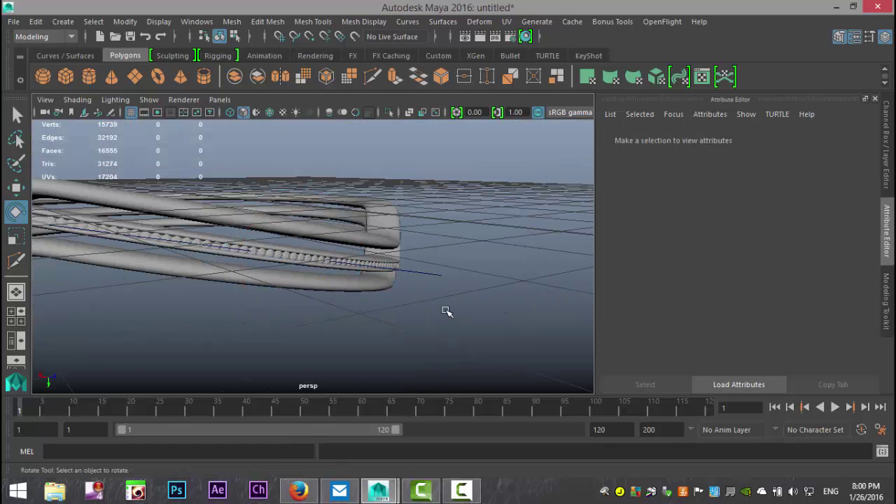
scroll(427, 318, "down", 5)
left_click_drag(408, 326, 486, 354, "alt")
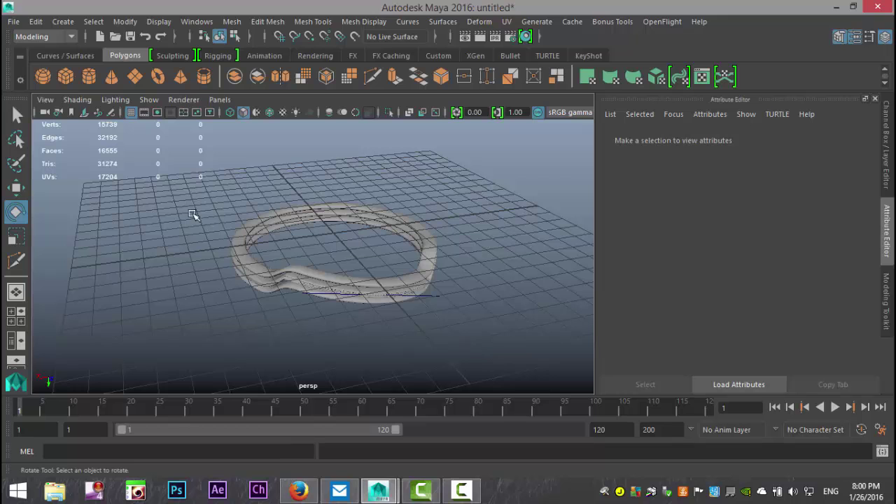
- Select the ring, the diamond row and the bend handle, delete their history and clear the selection
left_click_drag(417, 302, 420, 305)
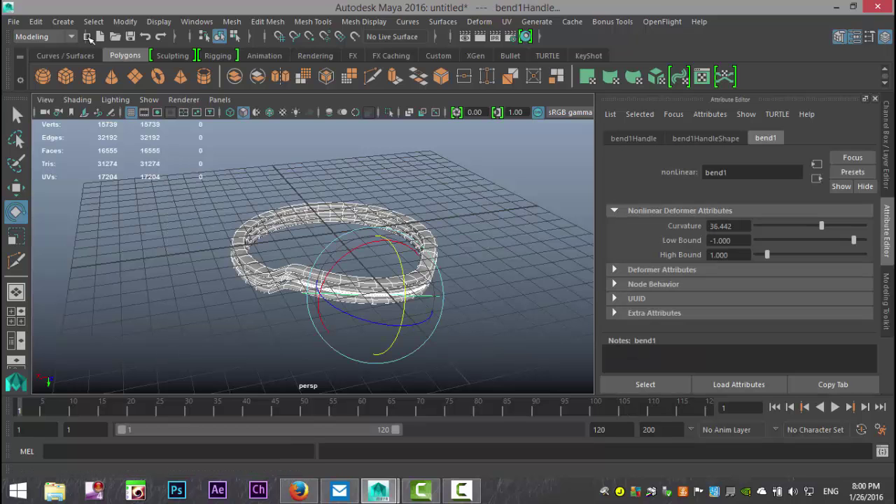
left_click(42, 22)
mouse_move(91, 178)
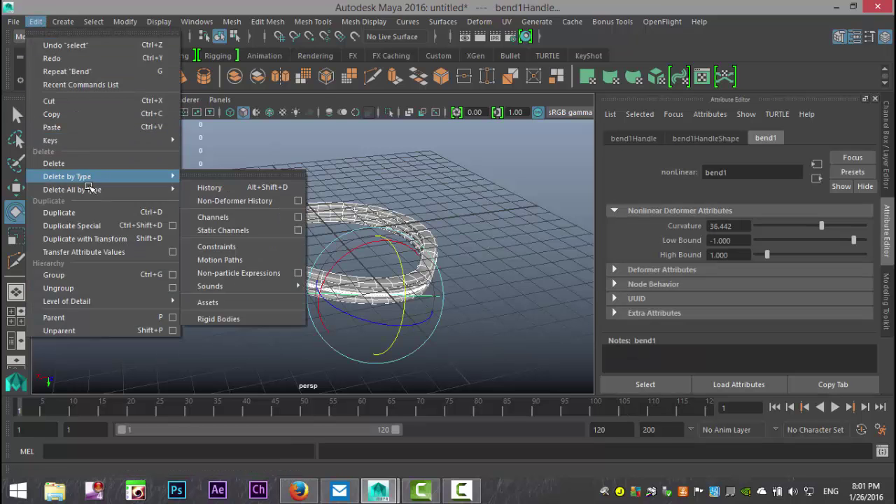
left_click(210, 187)
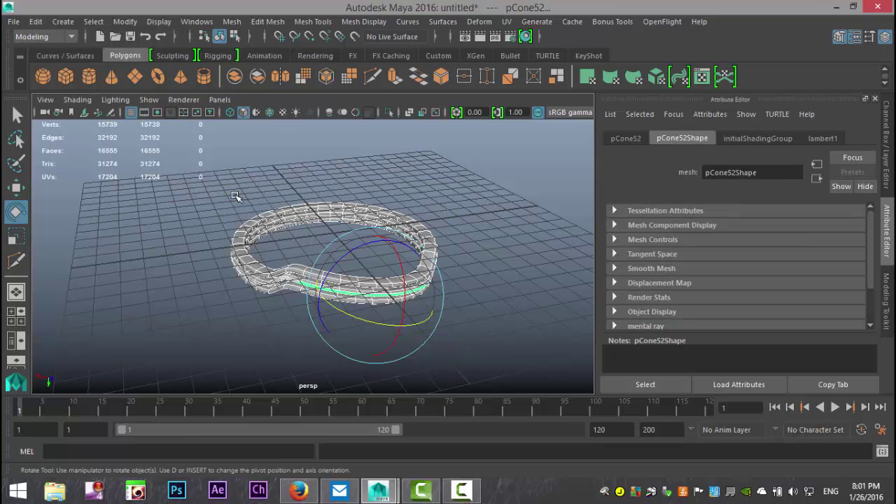
left_click(524, 266)
mouse_move(496, 301)
left_mouse_down("alt")
mouse_move(486, 302)
mouse_move(524, 287)
mouse_move(497, 309)
left_mouse_up("alt")
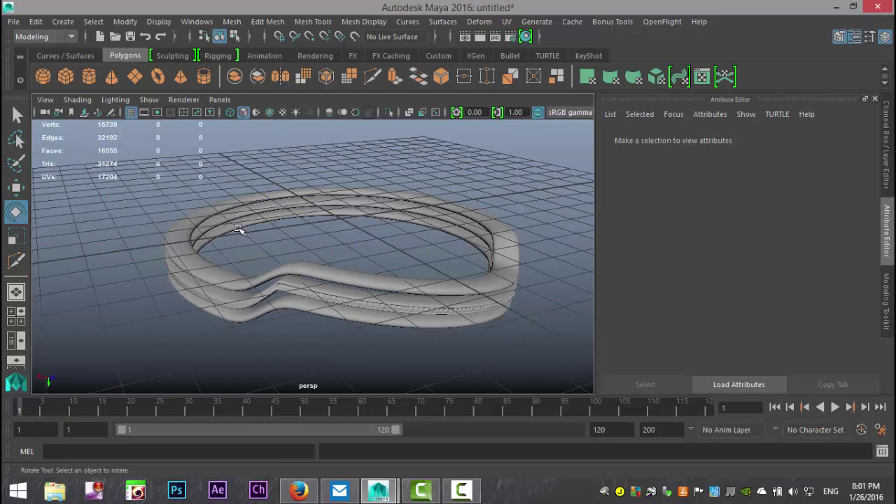
- Select the three ring bands without the diamond row and turn off their smooth mesh preview
left_click_drag(355, 250, 568, 382)
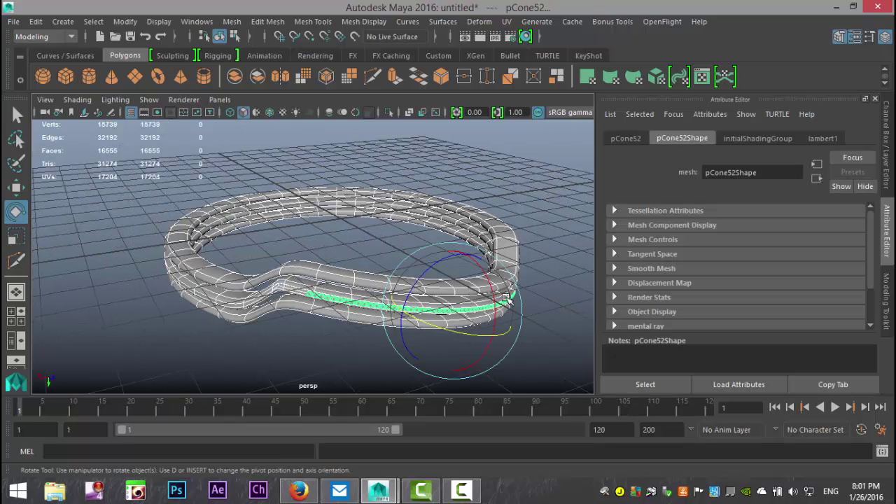
left_click(394, 160)
right_click_drag(394, 201, 395, 317, "alt")
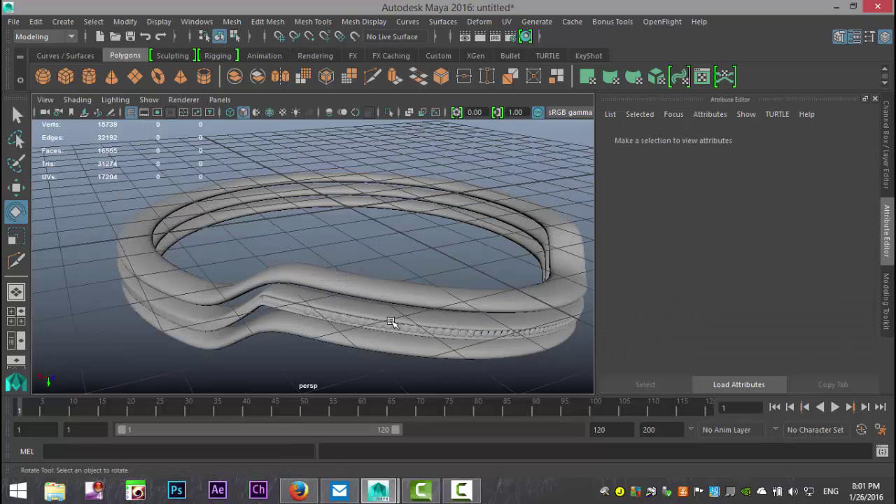
left_click_drag(391, 322, 413, 270, "alt")
left_click(243, 217)
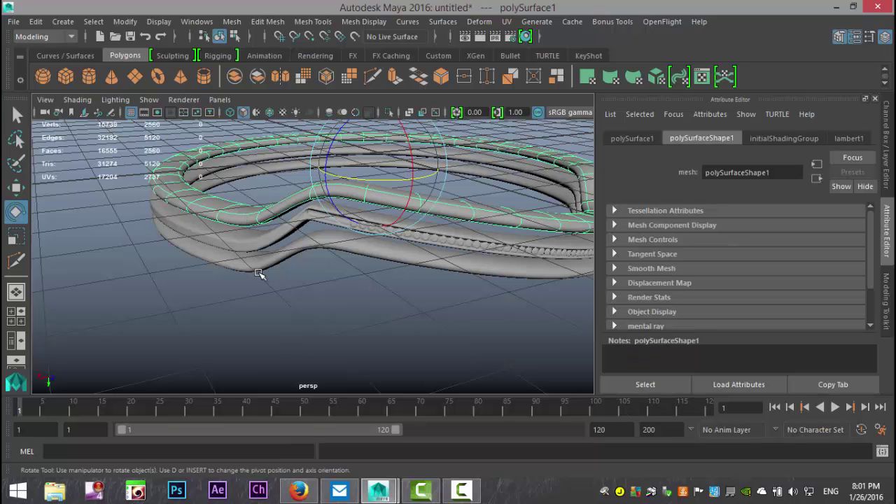
key("f")
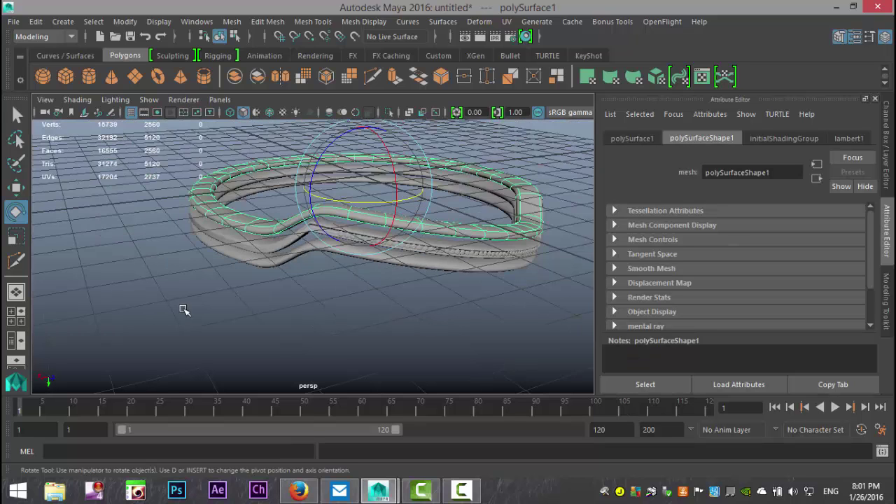
left_click_drag(184, 141, 281, 308)
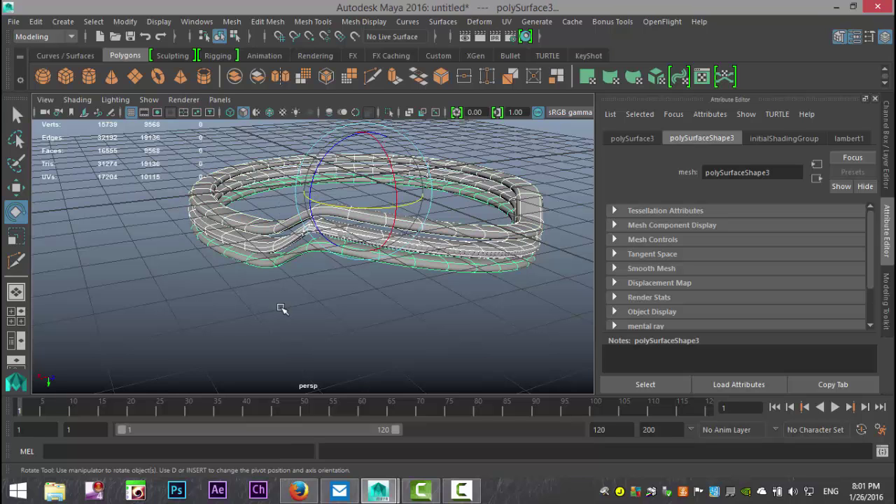
key("1")
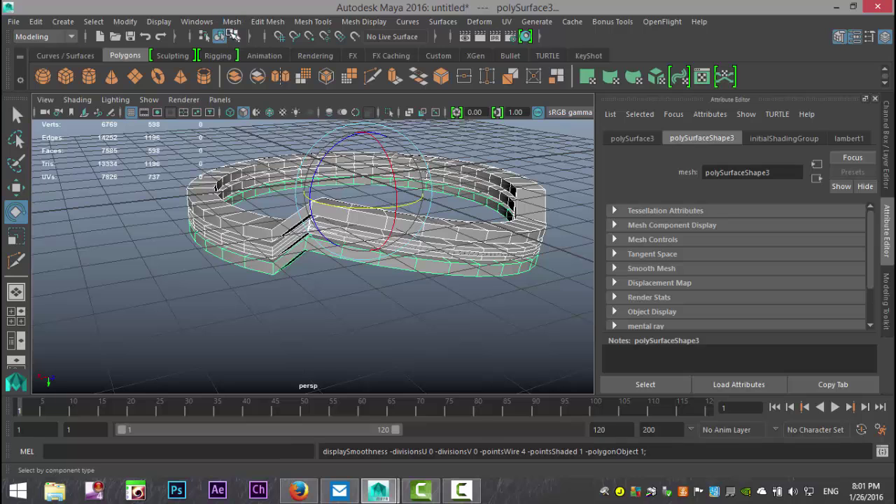
- Apply Mesh Smooth to the three selected bands with 1 division
left_click(268, 21)
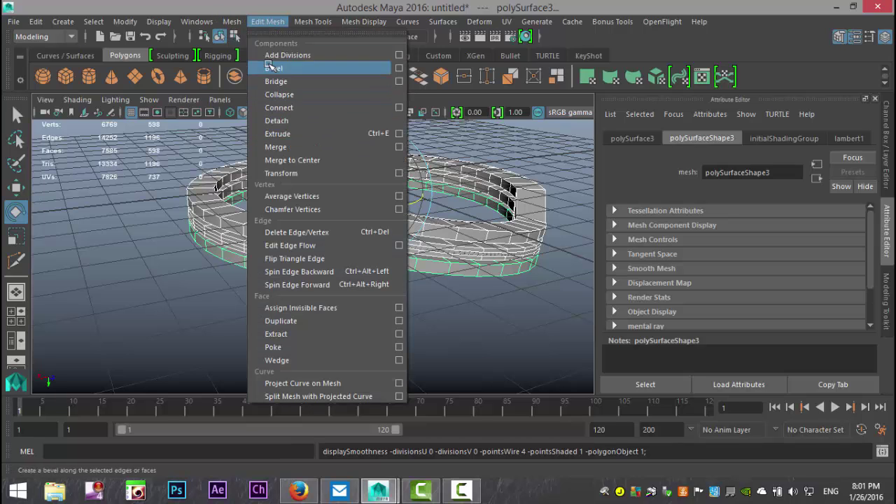
mouse_move(237, 22)
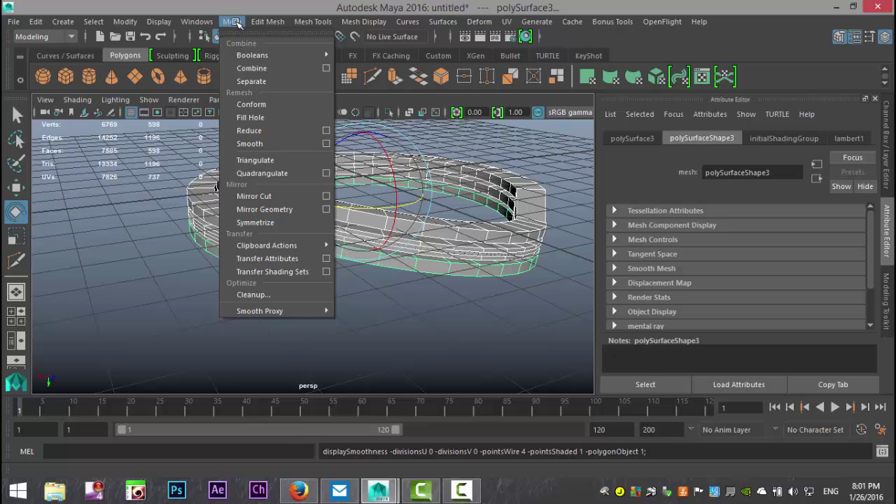
left_click(270, 145)
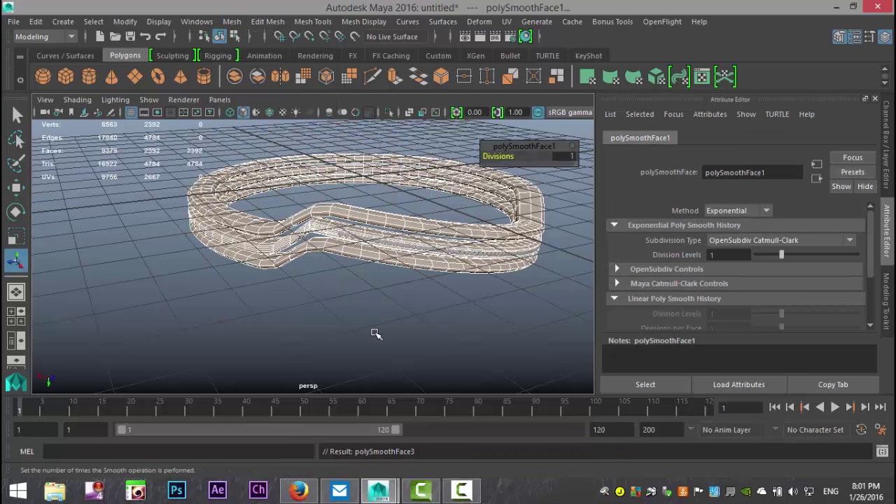
scroll(376, 334, "down", 6)
scroll(310, 322, "down", 2)
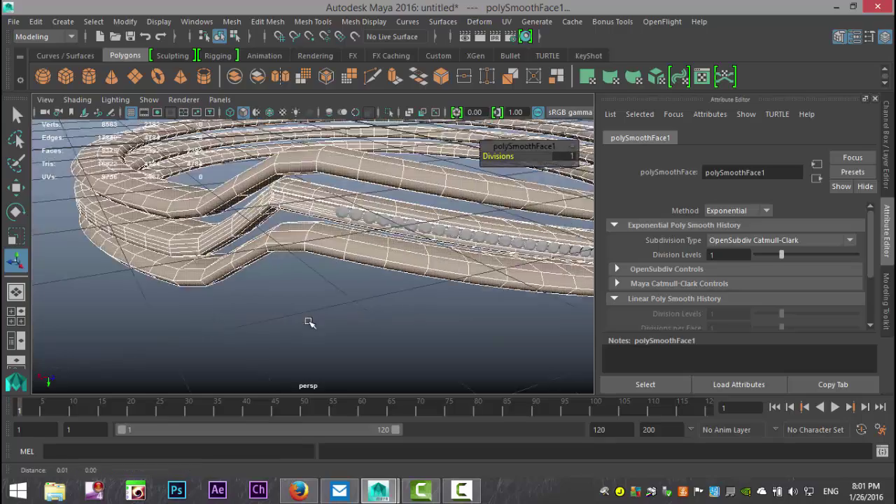
middle_click_drag(310, 322, 291, 326, "alt")
left_click_drag(291, 326, 328, 336, "alt")
middle_click_drag(328, 336, 330, 350, "alt")
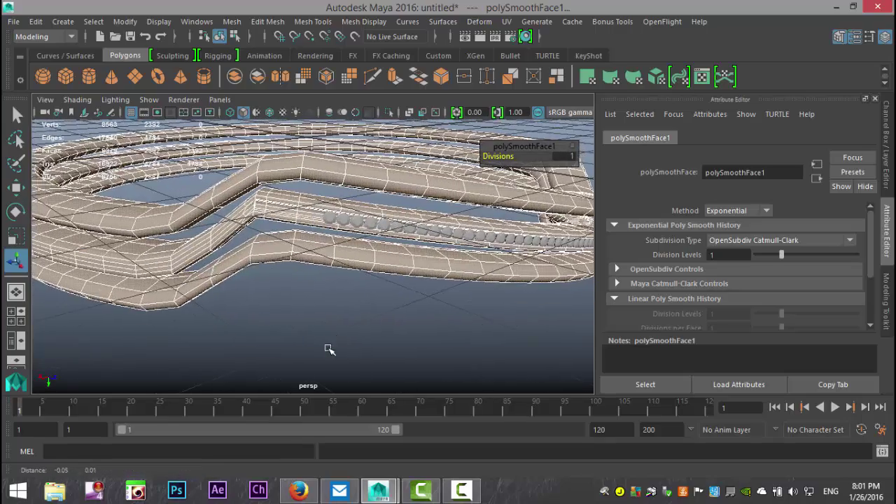
left_click_drag(329, 350, 340, 332, "alt")
mouse_move(496, 158)
left_mouse_down()
mouse_move(510, 162)
mouse_move(494, 163)
left_mouse_up()
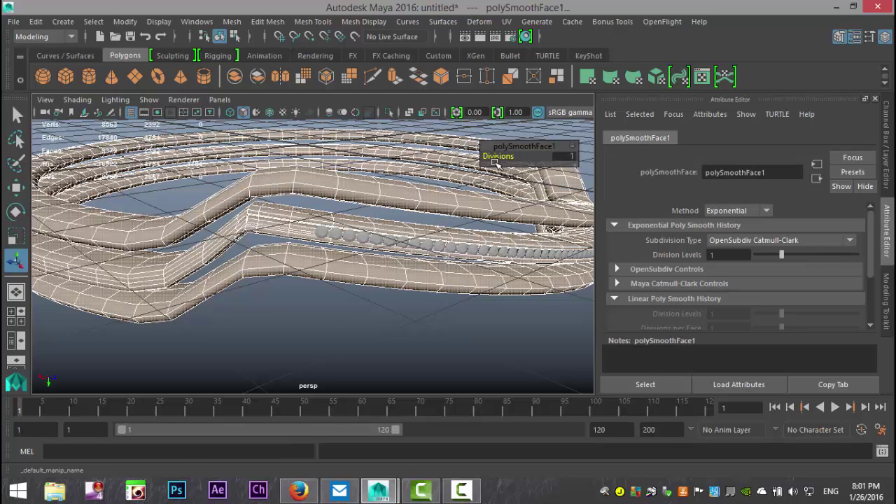
- Combine the three smoothed bands into a single mesh, leaving out the diamond row
key("f")
left_click_drag(110, 178, 181, 329)
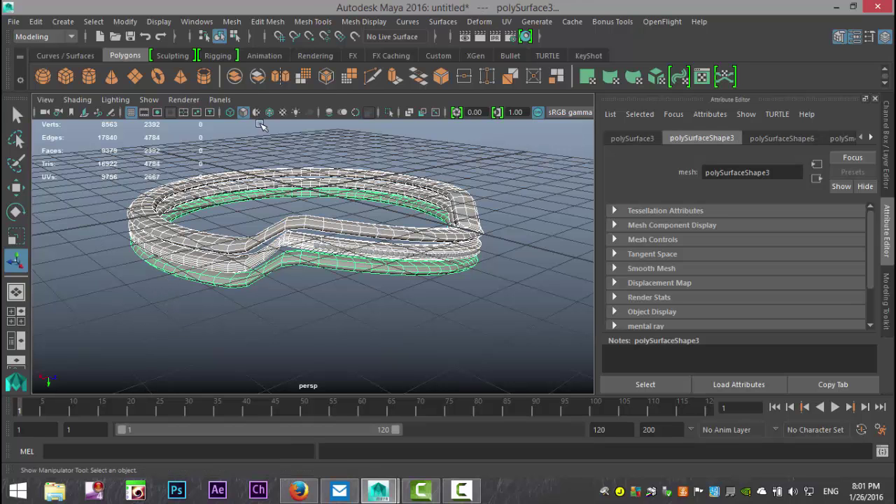
left_click(232, 21)
left_click(252, 68)
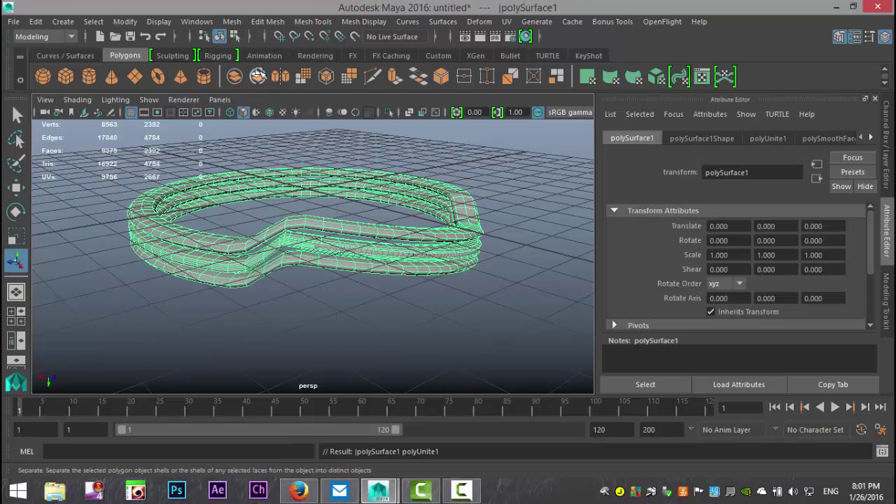
- Smooth the combined band mesh a second time with 1 division and clear the selection
left_click(256, 21)
mouse_move(238, 21)
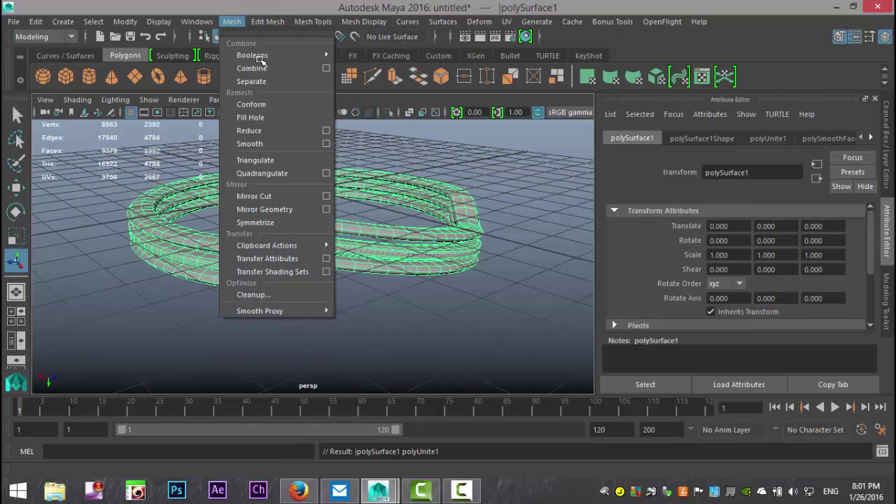
left_click(252, 145)
left_click_drag(507, 159, 506, 162)
scroll(444, 306, "up", 5)
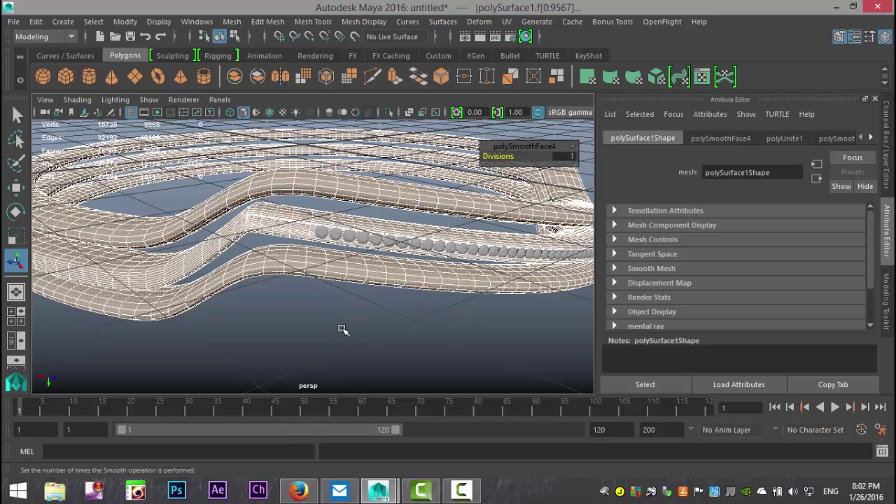
left_click(343, 330)
- Separate the combined mesh back into its individual bands
left_click_drag(353, 329, 438, 354, "alt")
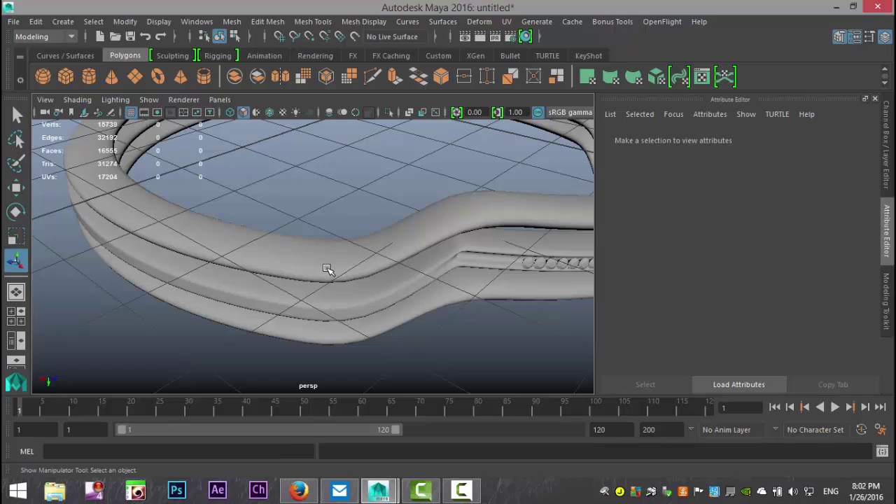
left_click(327, 301)
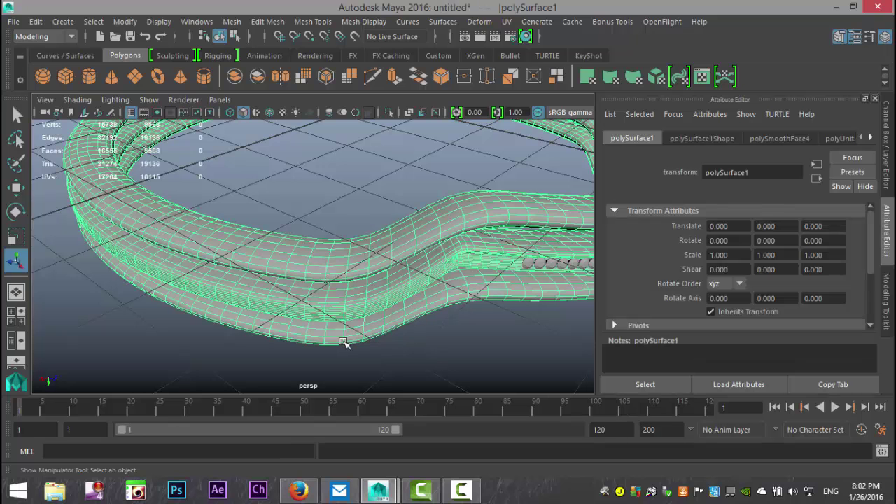
left_click(232, 22)
left_click(252, 82)
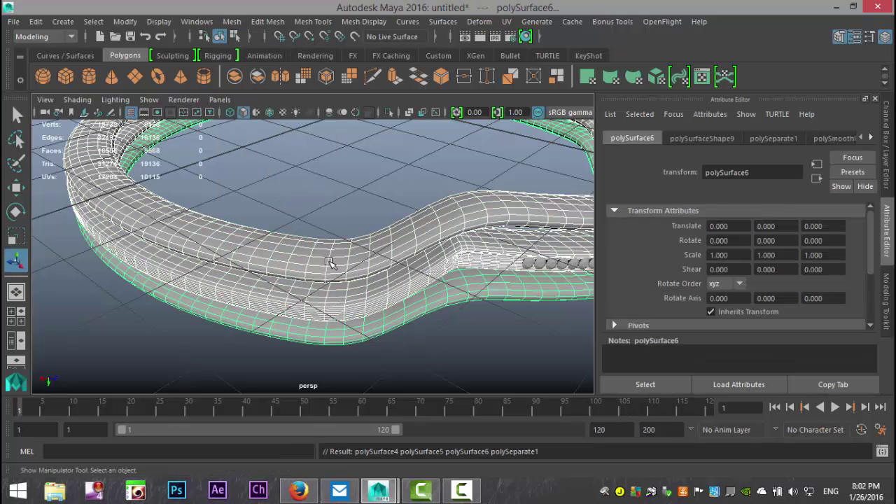
- Assign a new Lambert material to the upper and lower bands and colour it yellow
left_click_drag(334, 289, 348, 253, "alt")
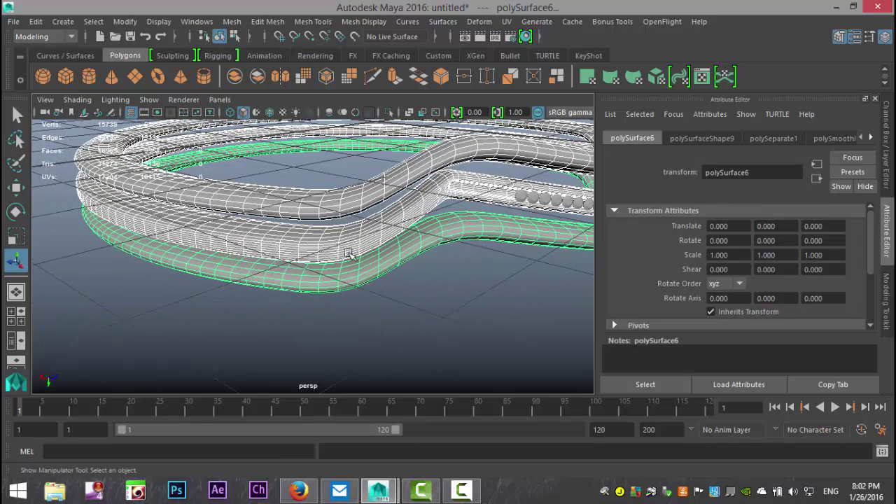
left_click(330, 210)
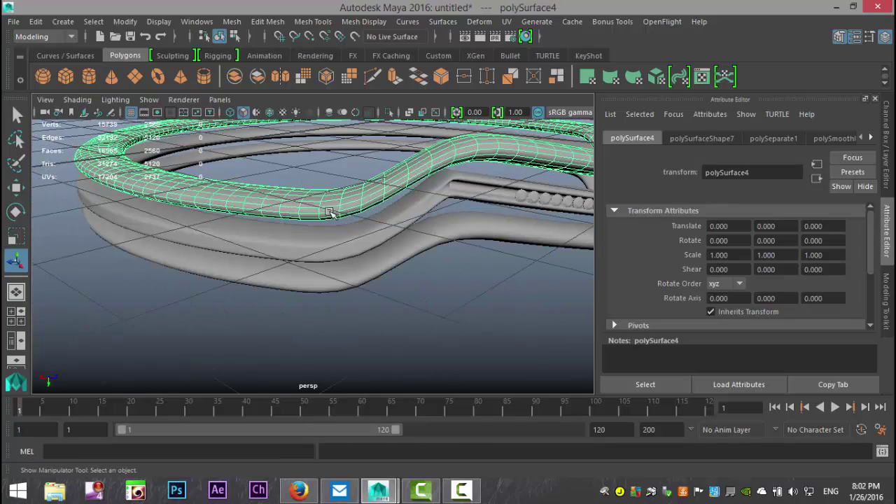
left_click(344, 282, "shift")
right_click_drag(335, 279, 346, 439)
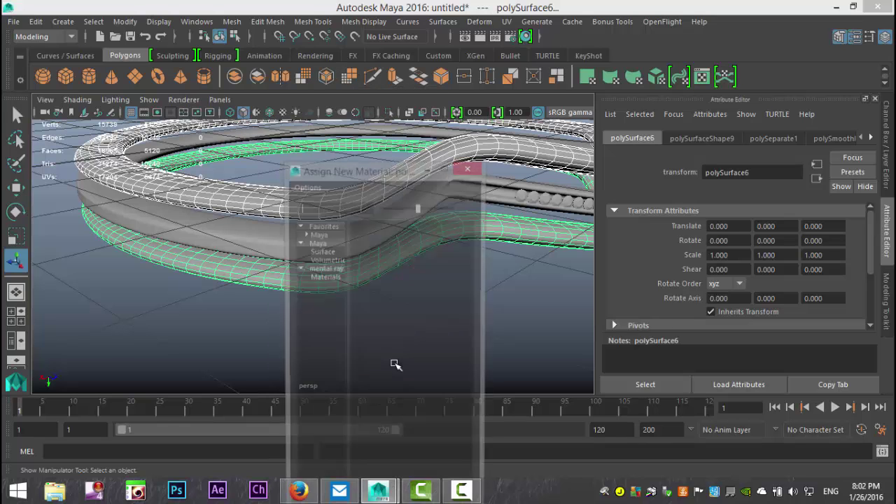
type("la")
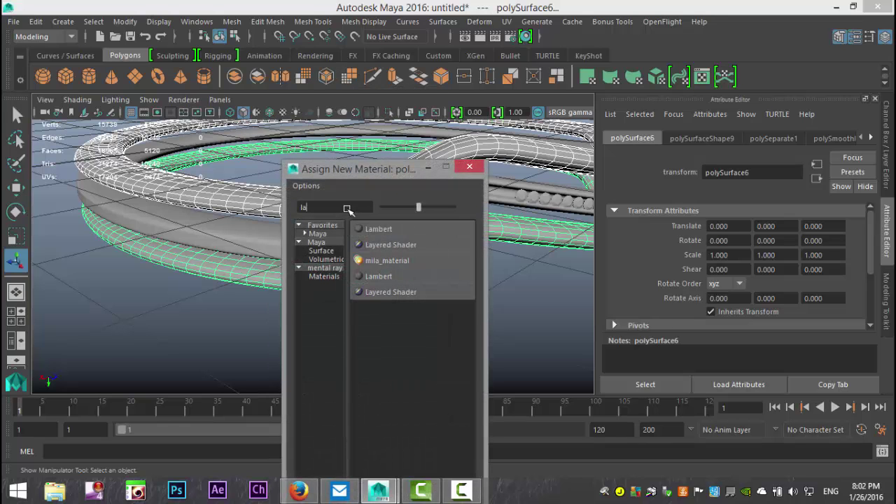
left_click(438, 229)
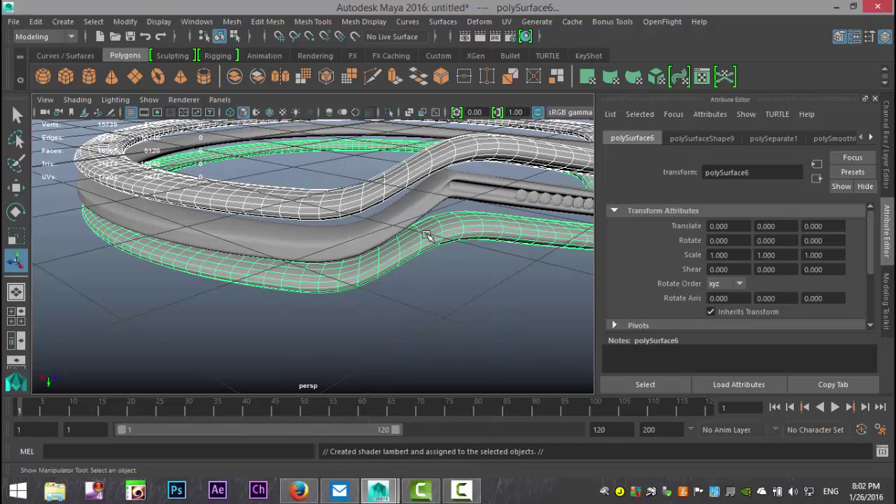
left_click(728, 287)
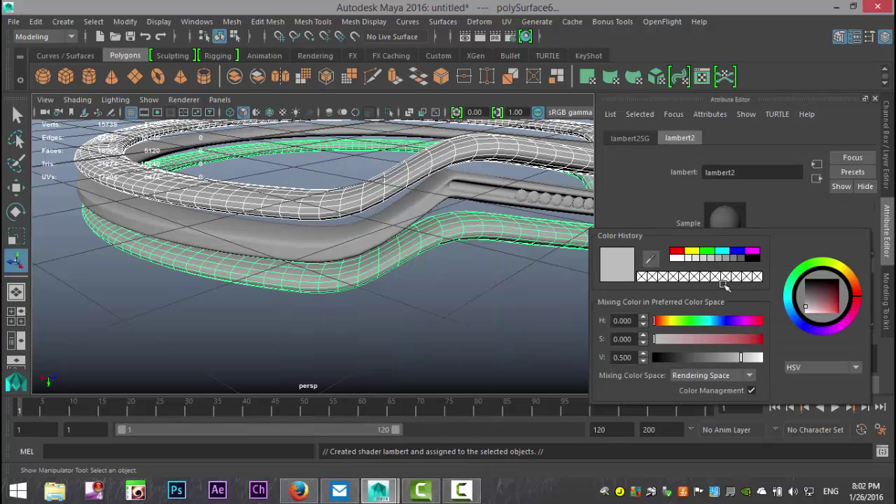
left_click(692, 250)
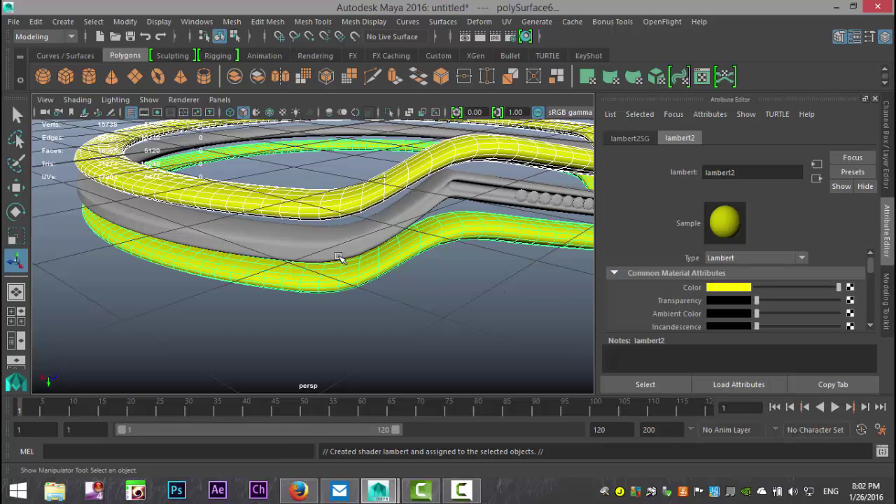
- Assign a new Lambert material to the grooved middle band and colour it red
left_click(307, 251)
right_click_drag(298, 250, 302, 440)
left_click(403, 229)
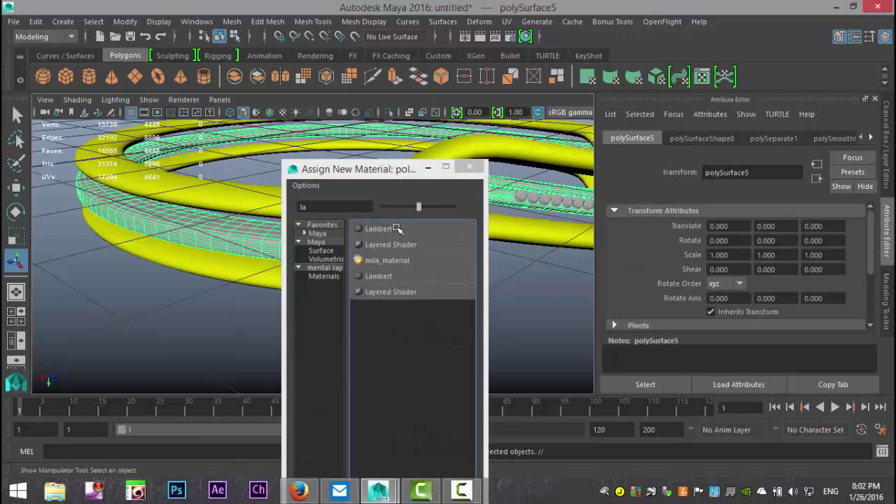
left_click(721, 288)
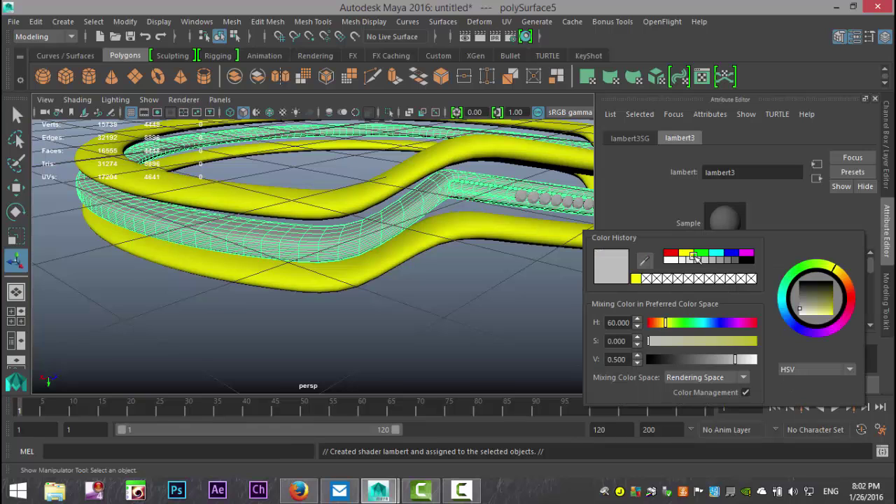
left_click(672, 252)
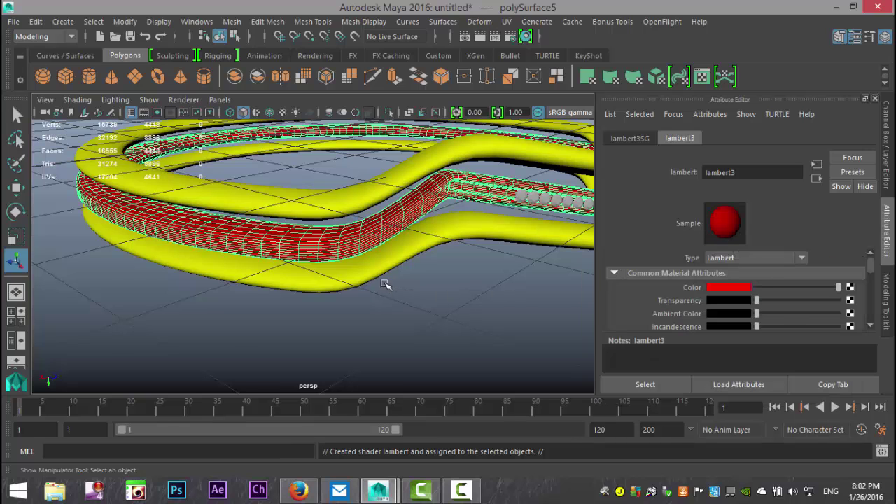
- Assign a new Lambert material to the diamond row alone, colour it blue and clear the selection
left_click_drag(385, 284, 387, 290, "alt")
middle_click_drag(343, 286, 201, 270, "alt")
scroll(202, 274, "down", 5)
left_click_drag(363, 305, 330, 310, "alt")
left_click_drag(178, 174, 509, 356)
scroll(510, 356, "up", 5)
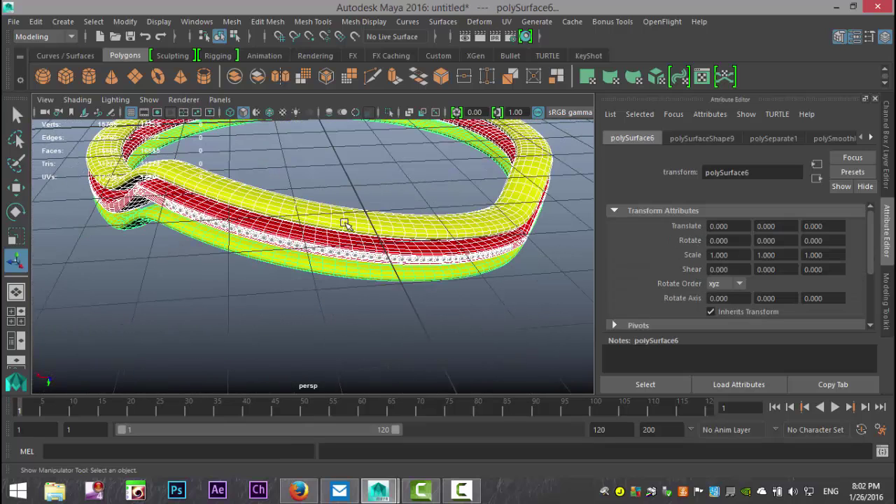
left_click(344, 223, "shift")
left_click(352, 242, "shift")
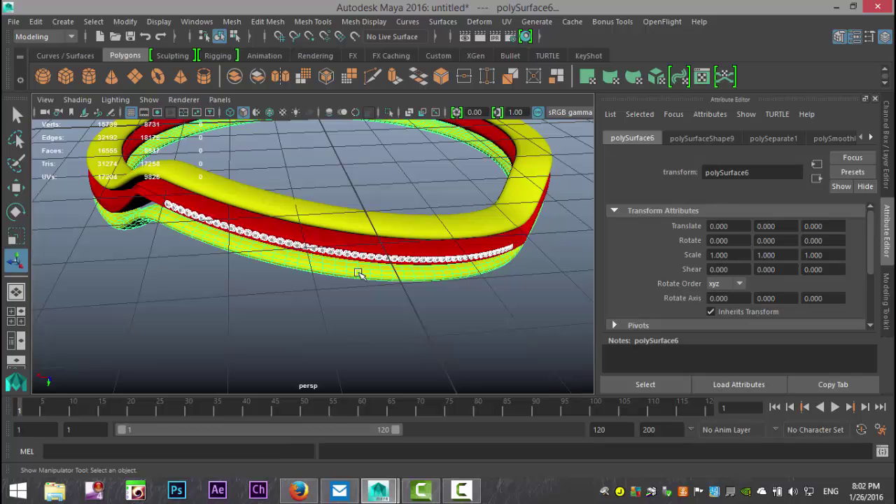
left_click(358, 273, "shift")
right_click_drag(358, 258, 360, 432)
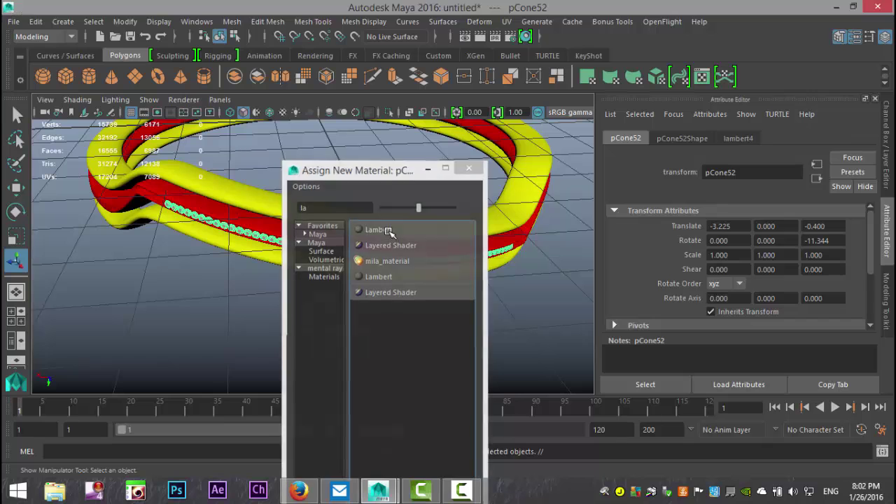
left_click(371, 229)
left_click(727, 287)
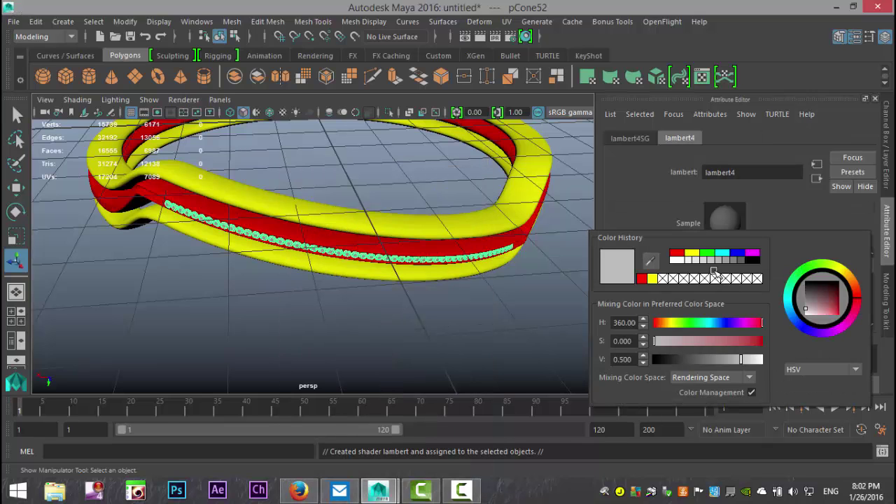
left_click(737, 254)
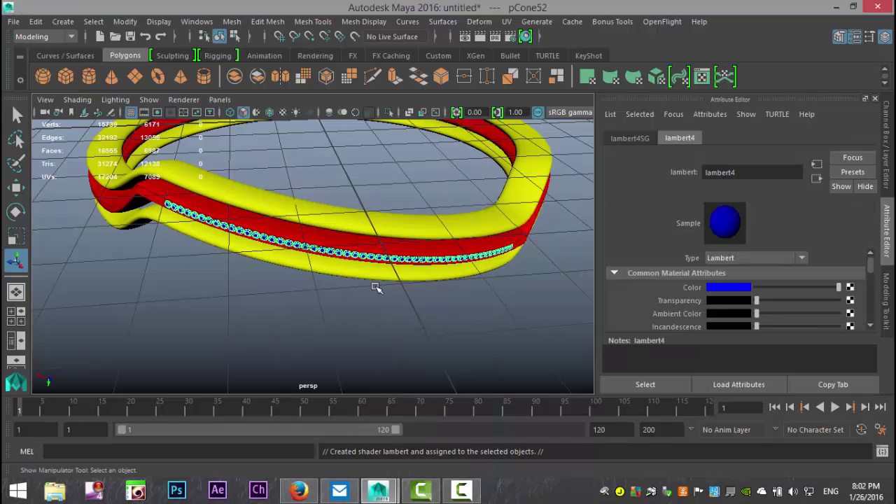
left_click(336, 319)
left_click_drag(336, 320, 392, 357, "alt")
scroll(349, 326, "down", 3)
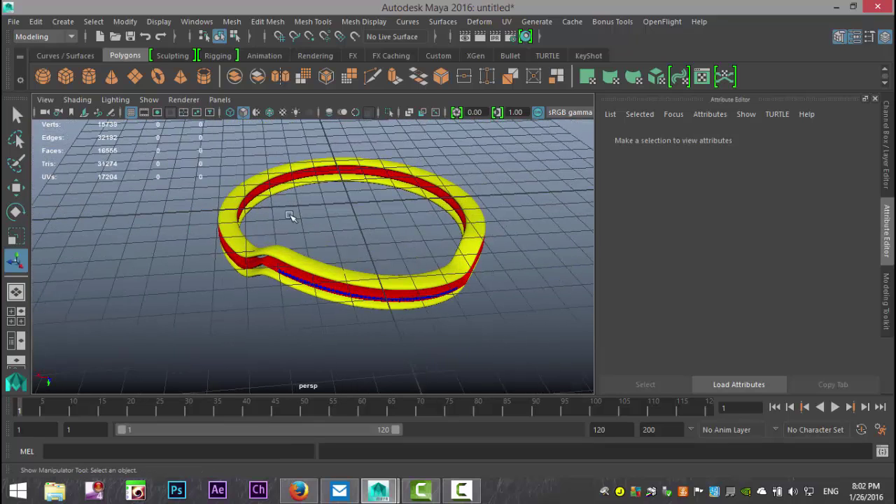
- Select all the ring parts, delete their construction history and freeze their transformations
left_click_drag(196, 143, 529, 388)
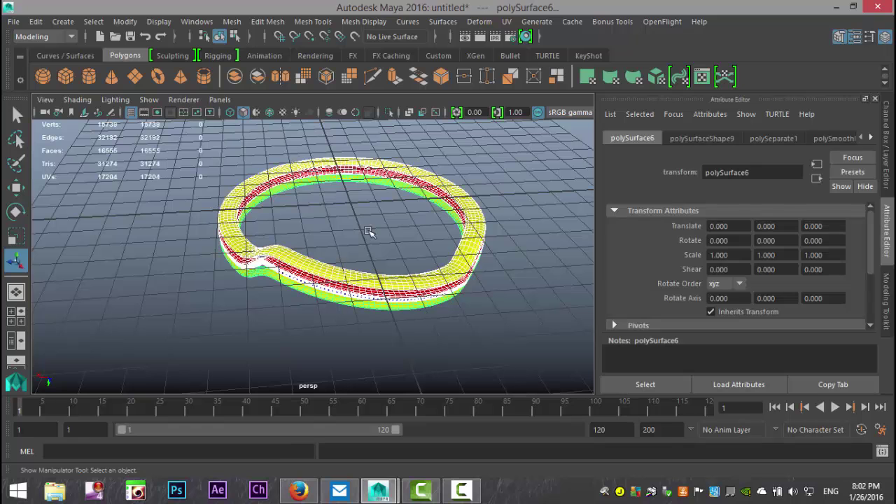
left_click(36, 22)
mouse_move(105, 177)
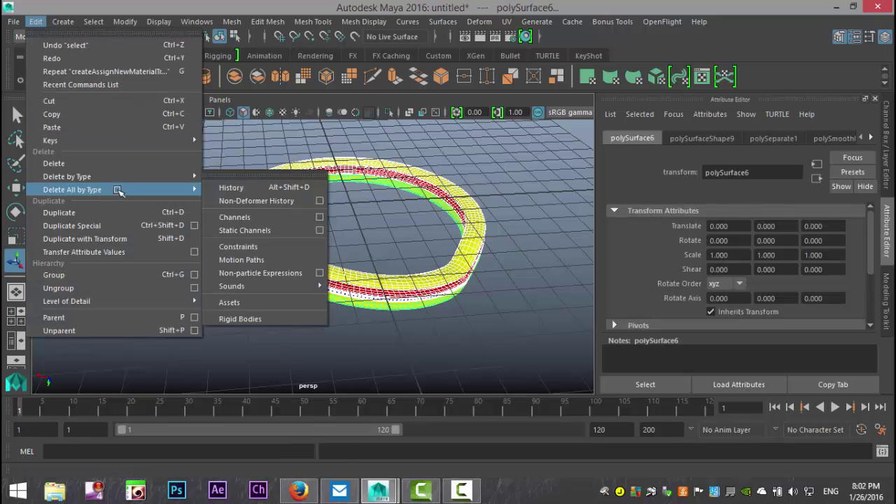
left_click(253, 188)
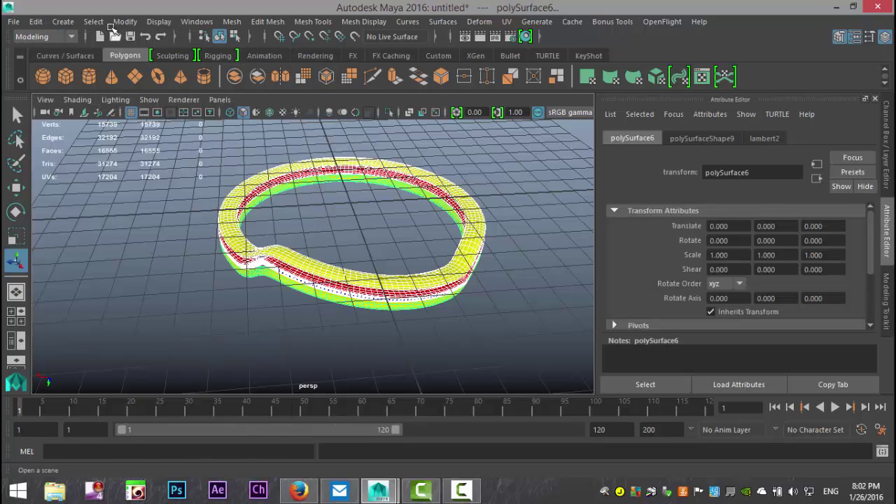
left_click(124, 21)
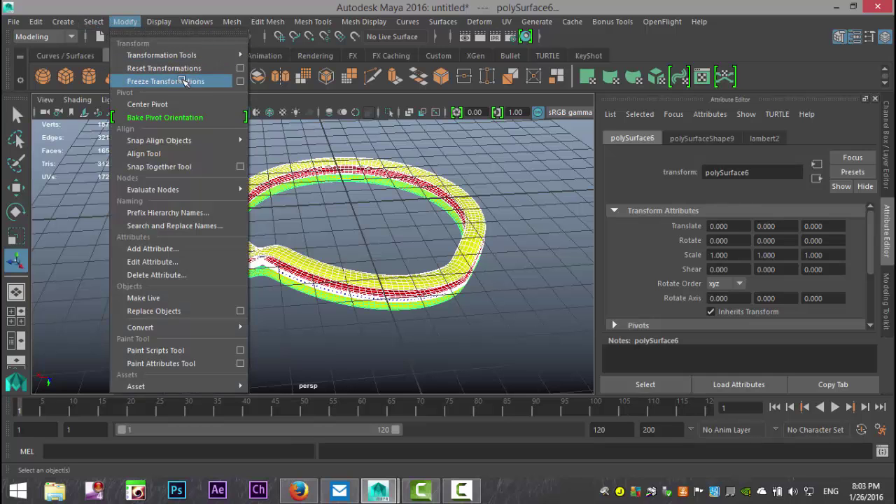
left_click(185, 82)
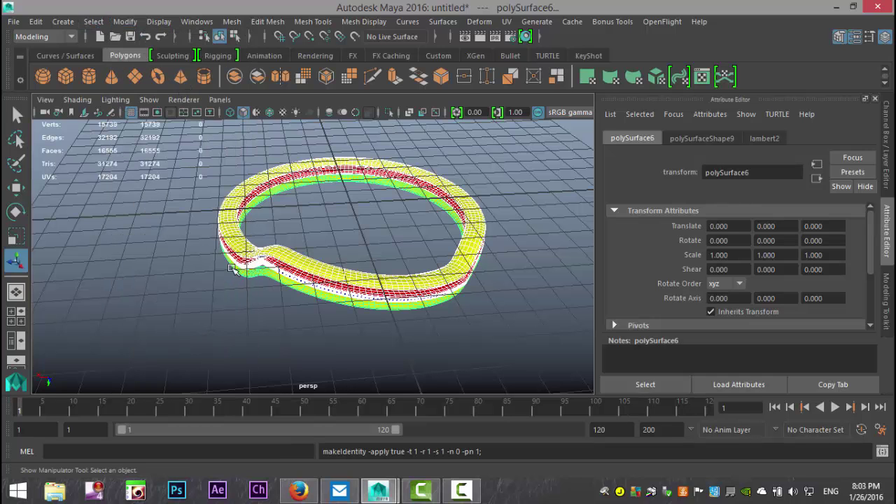
- Export the selected ring parts to the Desktop as an OBJ file named RingOBJ
middle_click_drag(231, 268, 281, 317, "alt")
left_click_drag(281, 317, 306, 297, "alt")
mouse_move(308, 311)
middle_mouse_down("alt")
mouse_move(302, 279)
mouse_move(296, 300)
middle_mouse_up("alt")
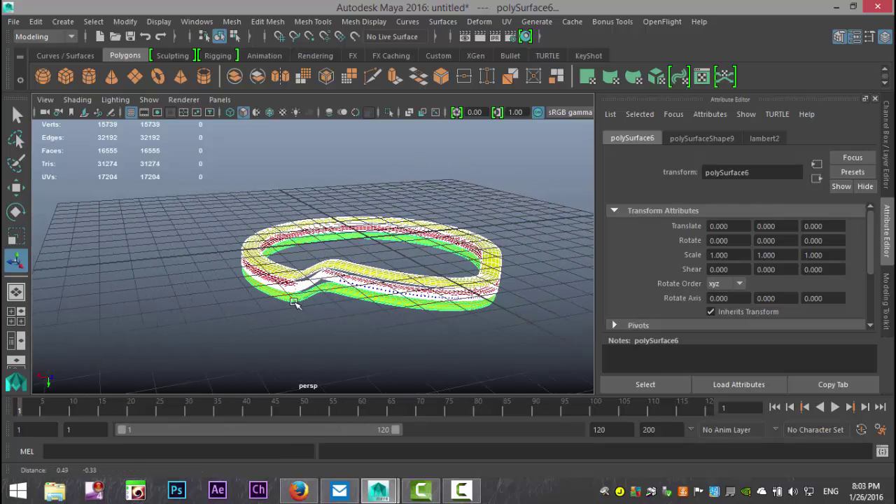
left_click(35, 22)
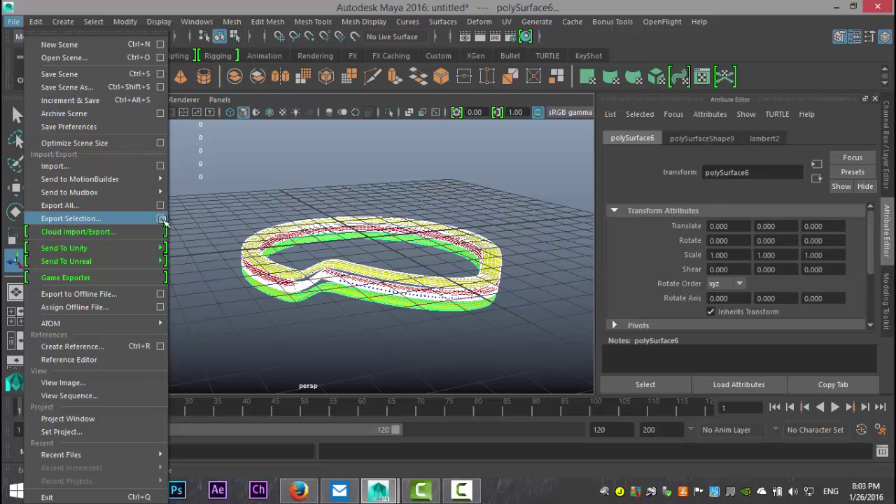
left_click(137, 219)
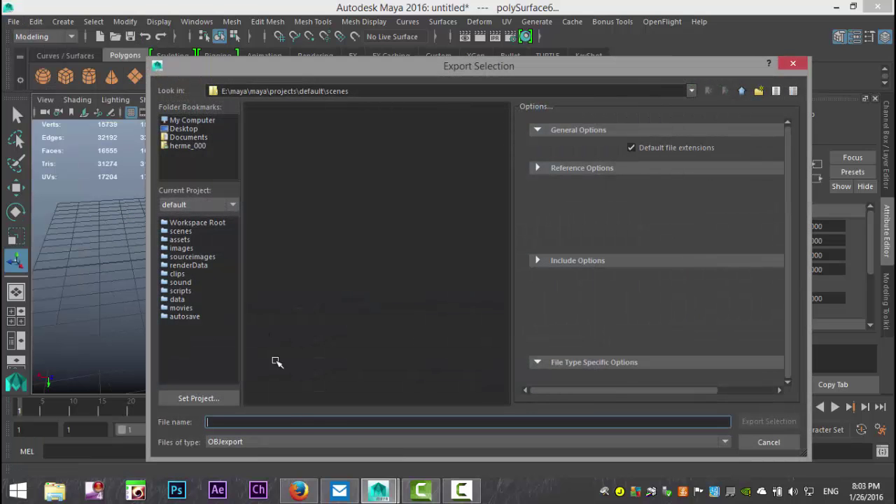
type("RingOBJ")
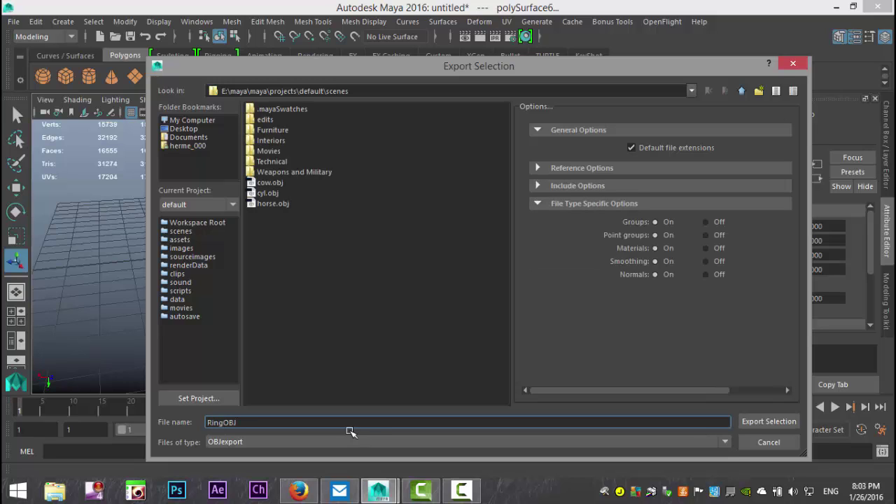
left_click(180, 129)
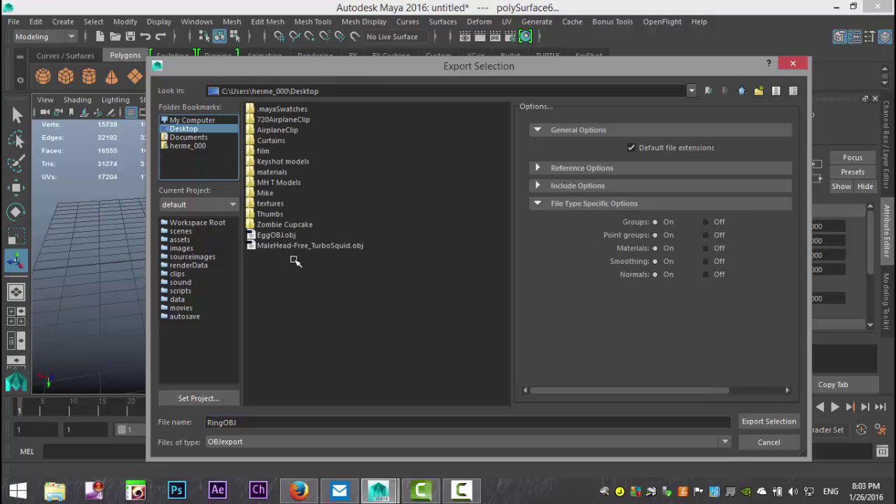
left_click(767, 421)
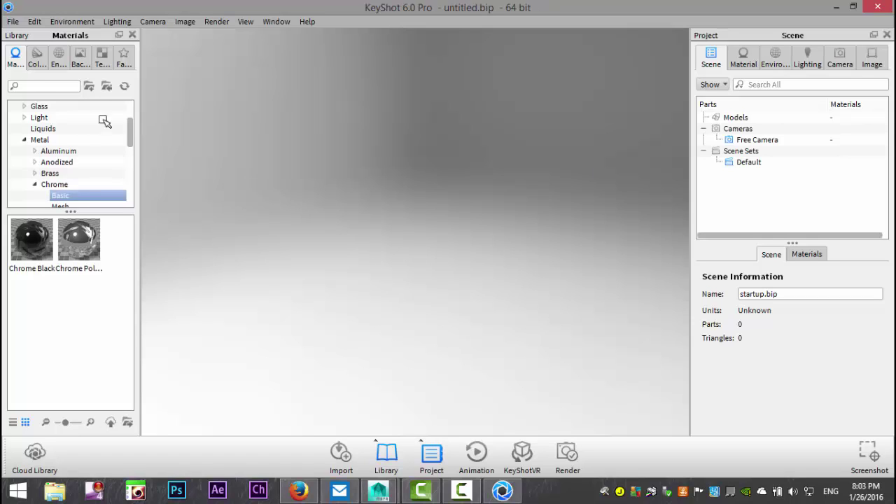
- Switch to KeyShot, start a new scene and import RingOBJ from the Desktop with the default import settings
left_click(13, 21)
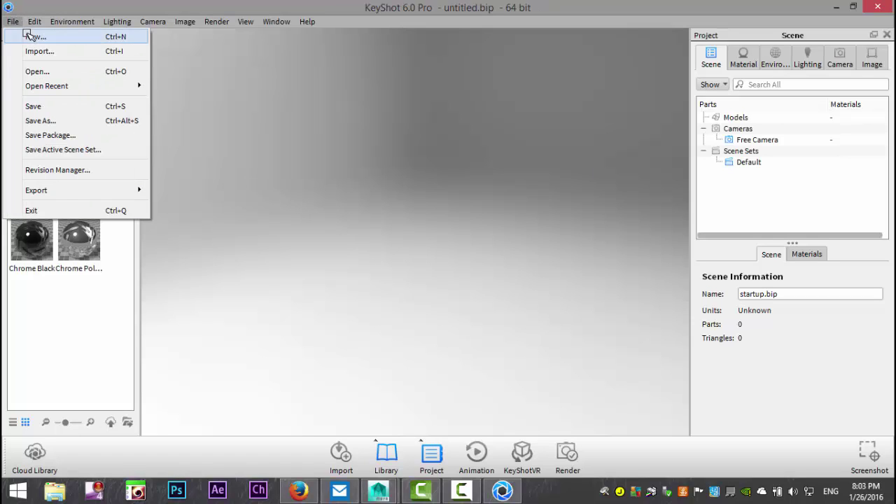
left_click(28, 34)
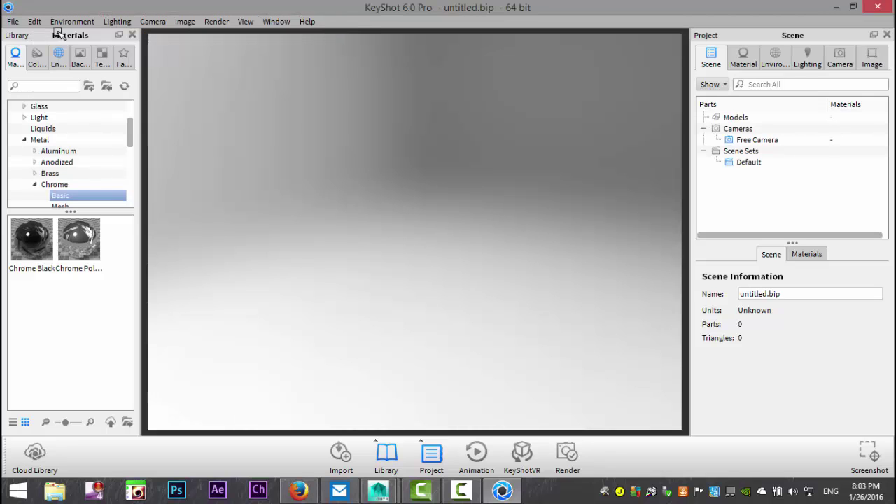
left_click(14, 21)
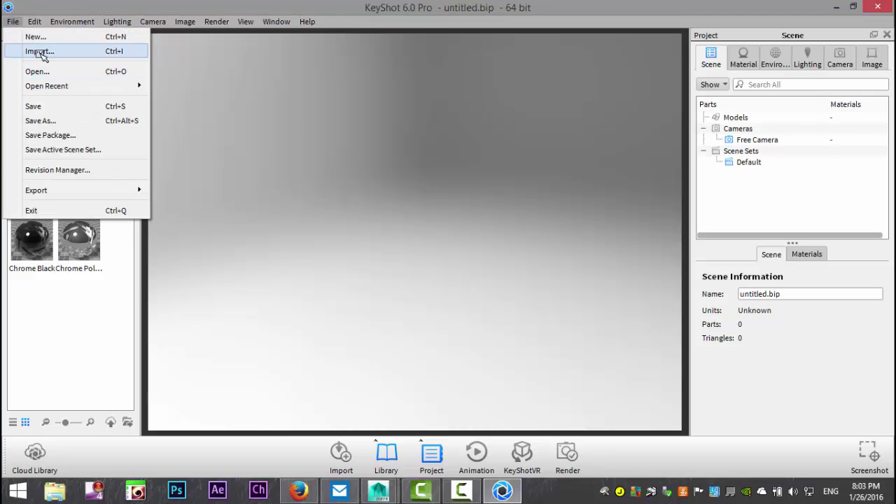
left_click(39, 54)
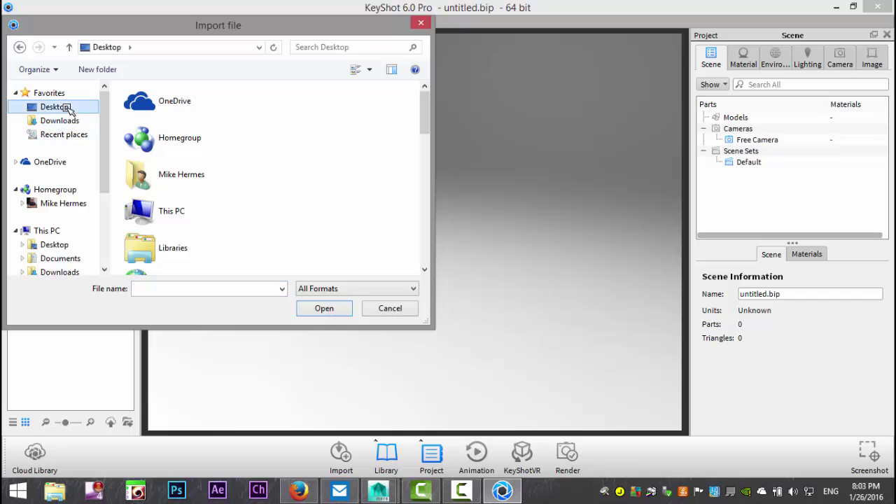
left_click_drag(423, 116, 422, 247)
left_click(281, 264)
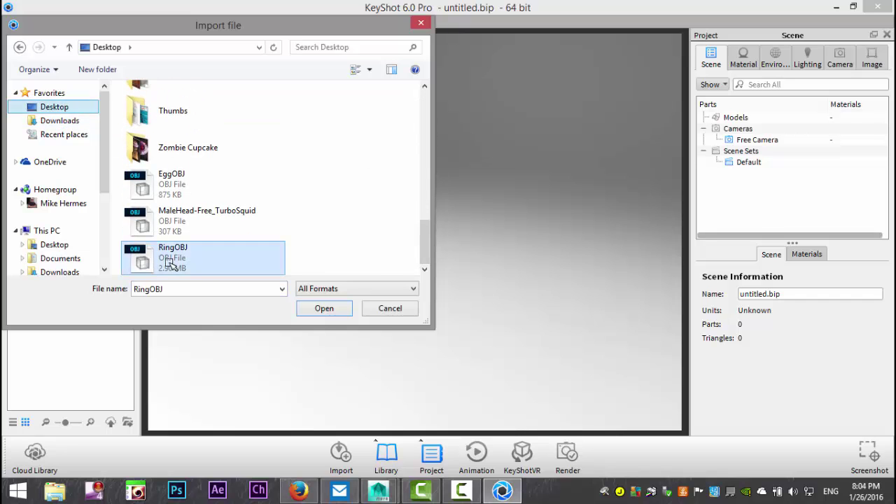
left_click(324, 308)
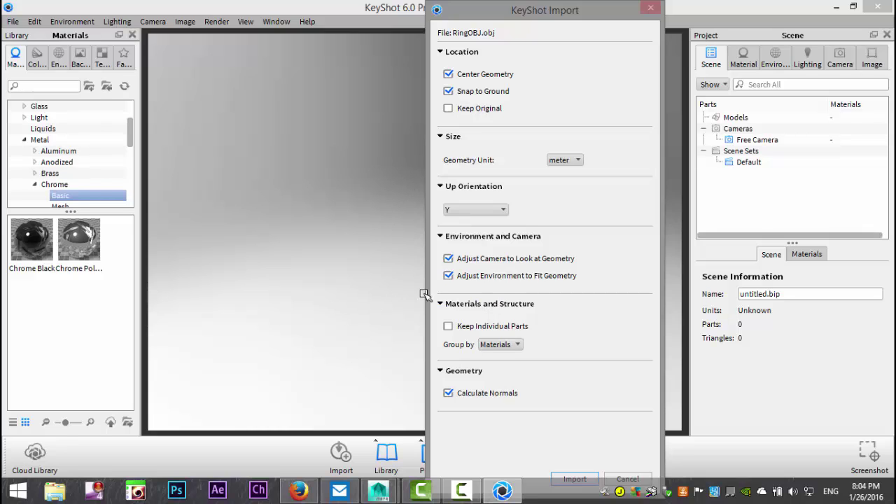
left_click(575, 479)
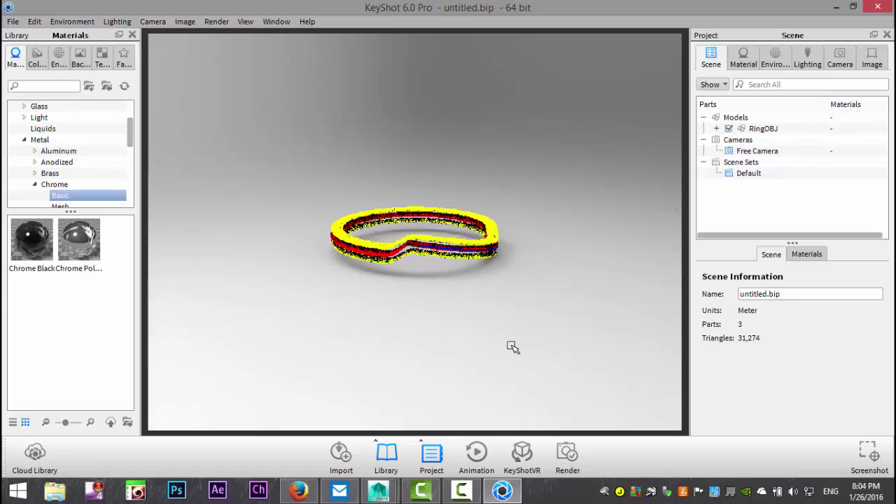
- Apply the basic precious-metal Gold 18k material to the yellow upper and lower bands and replace it with Gold 24k
scroll(508, 362, "up", 5)
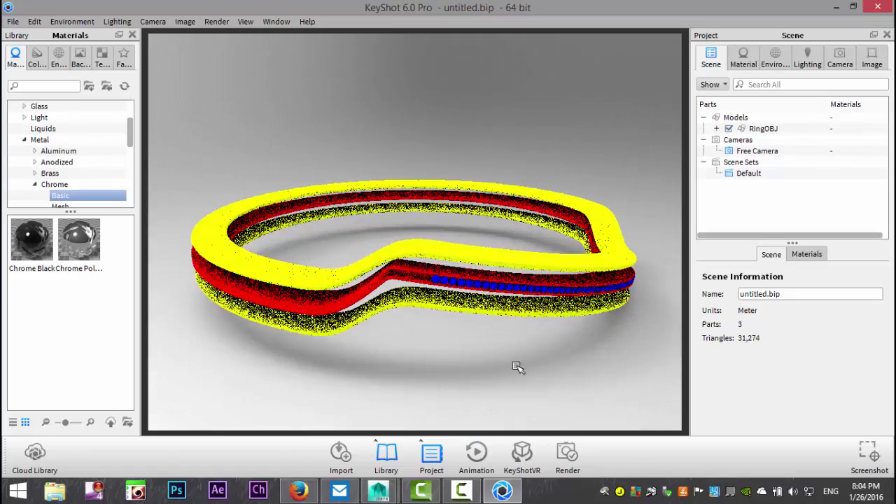
left_click_drag(518, 368, 536, 360)
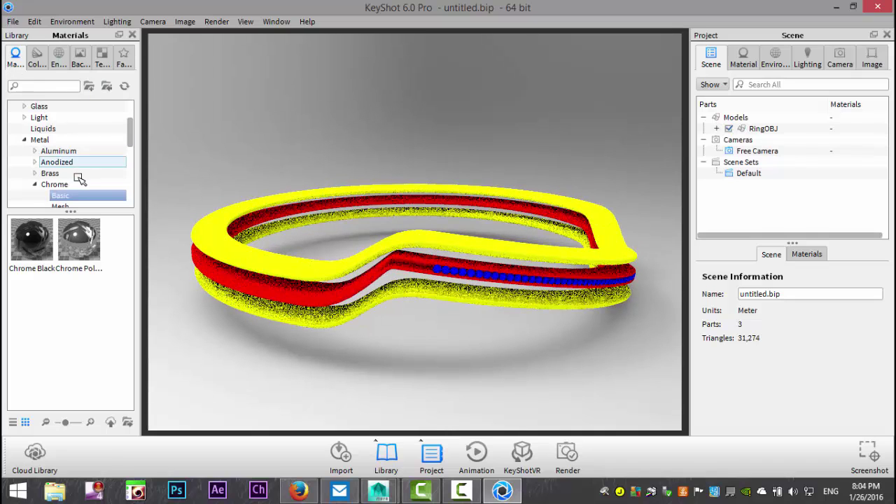
scroll(77, 177, "up", 2)
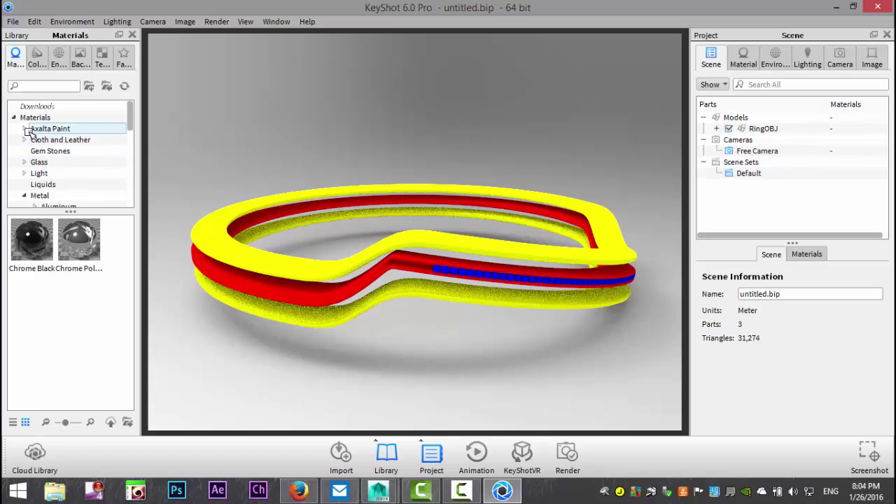
left_click_drag(132, 124, 132, 165)
left_click(35, 173)
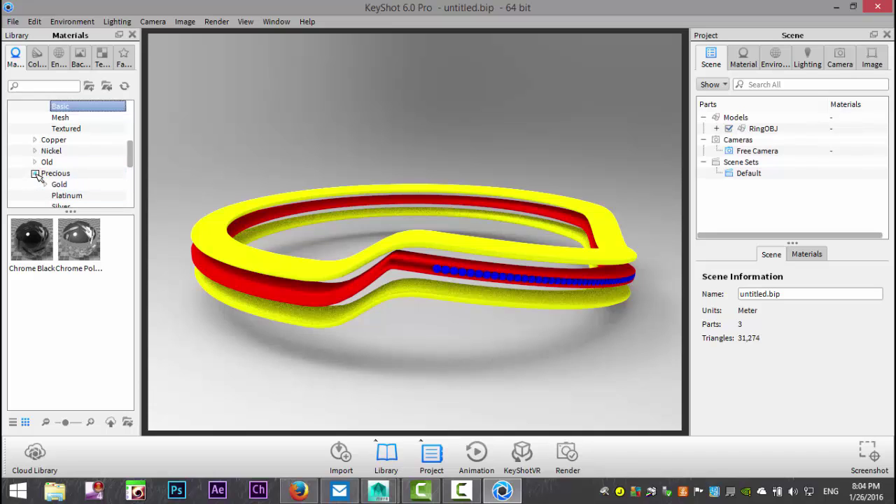
left_click(45, 184)
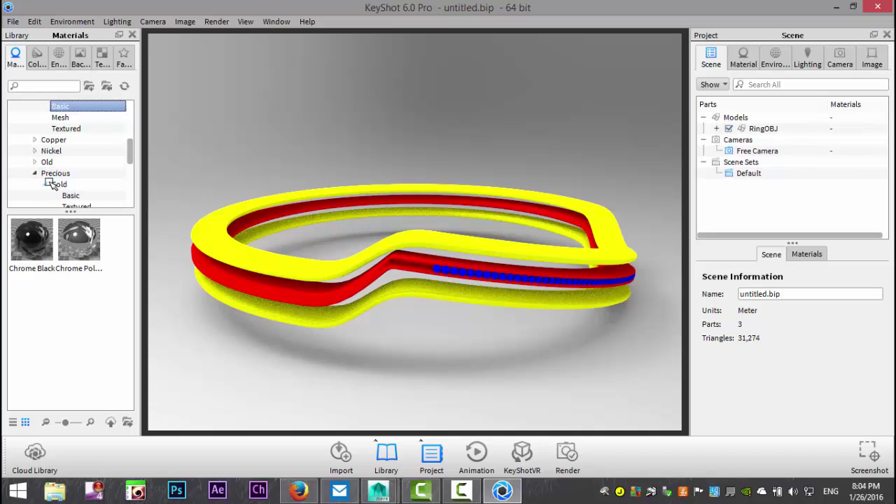
scroll(82, 163, "down", 1)
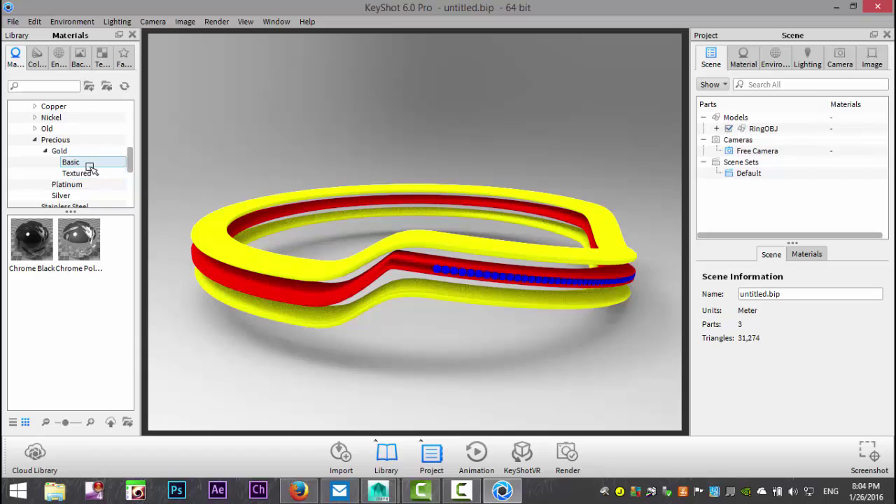
left_click(71, 163)
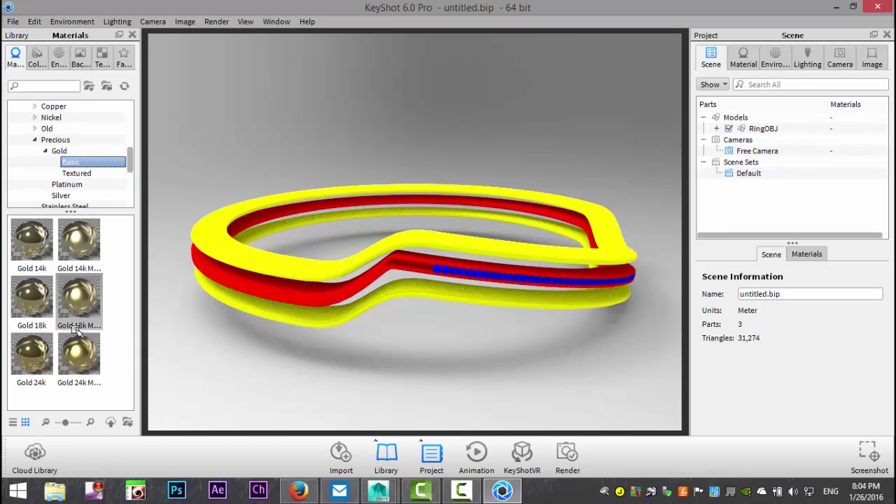
mouse_move(32, 306)
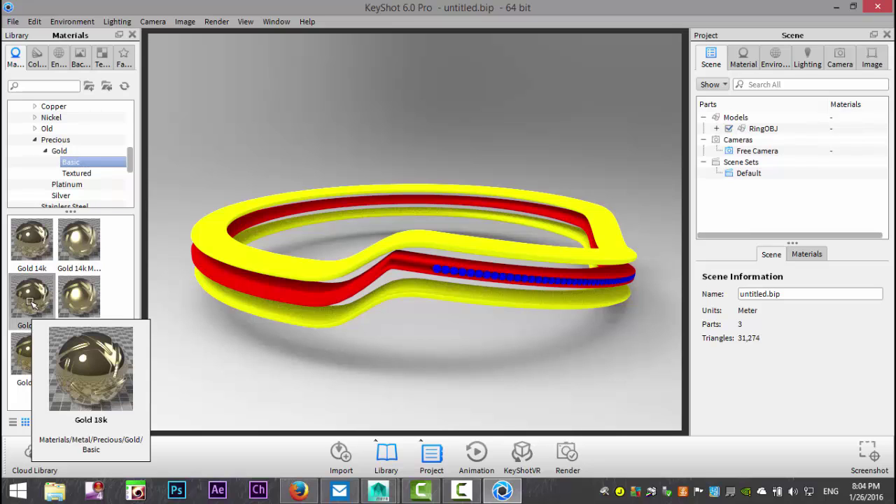
left_click(31, 302)
left_click_drag(153, 289, 259, 261)
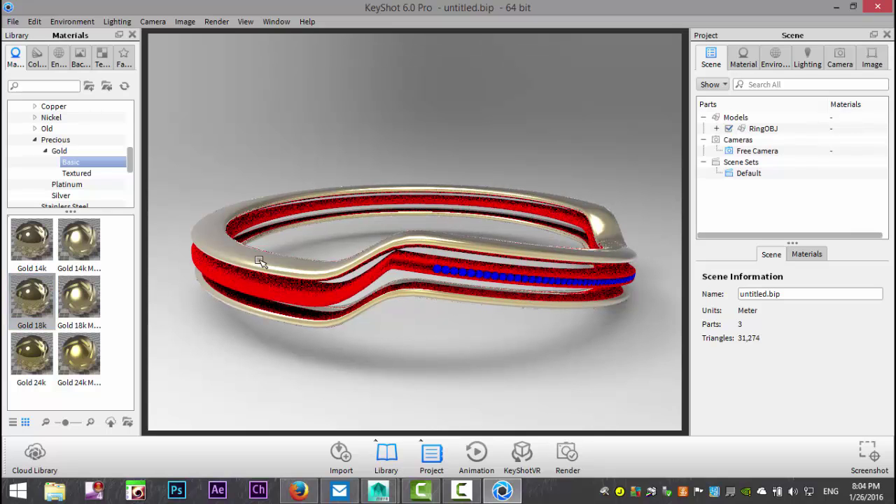
left_click_drag(32, 363, 279, 267)
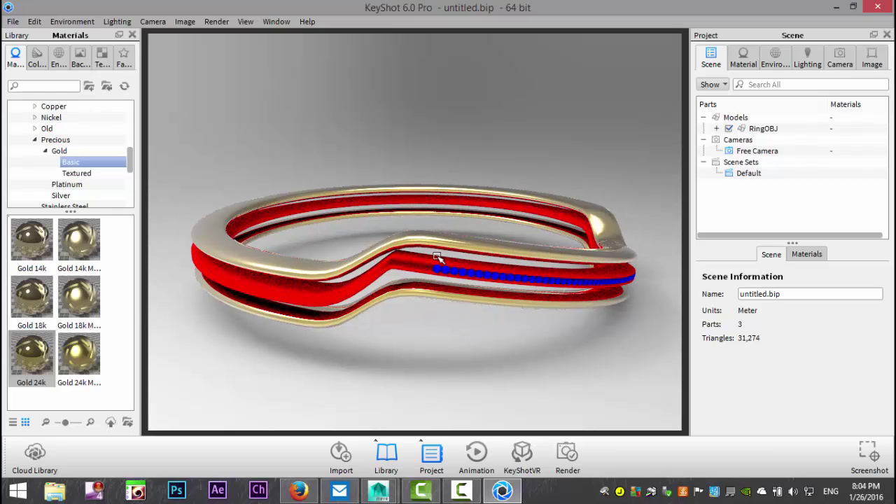
left_click(31, 358)
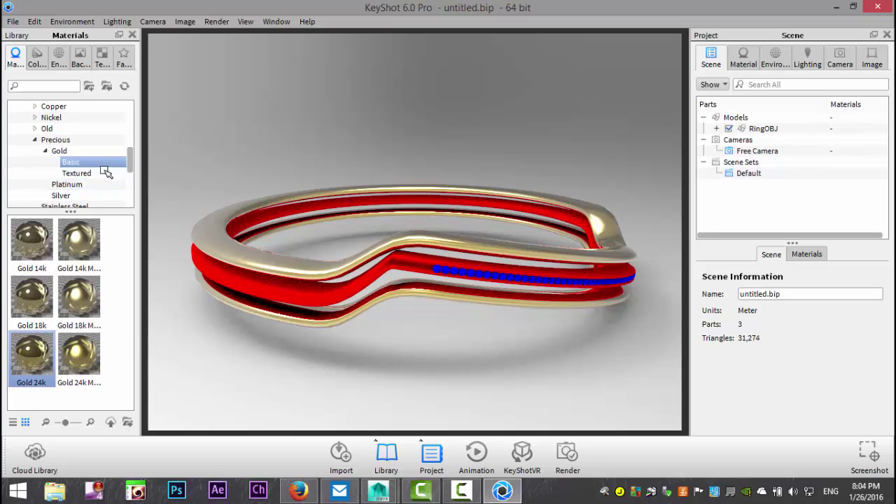
- Apply the precious-metal Silver Polished material to the red middle band
left_click(77, 195)
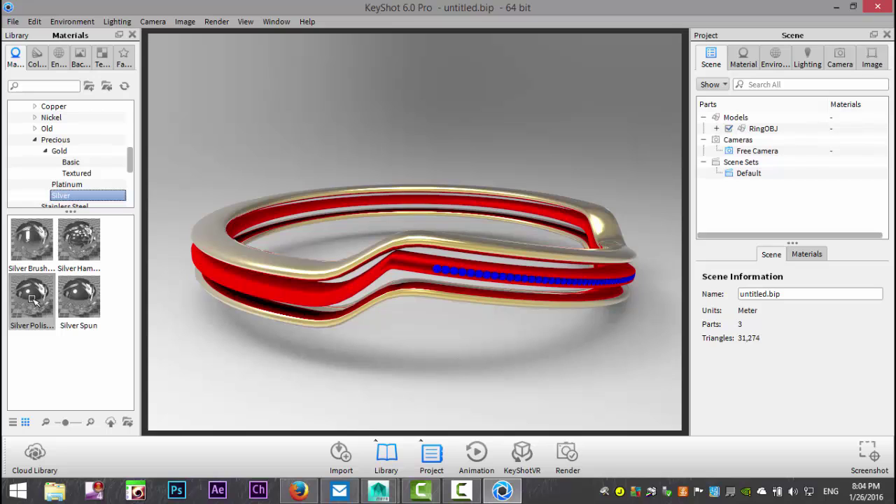
left_click_drag(32, 299, 310, 296)
- Apply the second clear material from the Gem Stones category to the blue diamond row
scroll(86, 140, "up", 1)
scroll(86, 140, "up", 5)
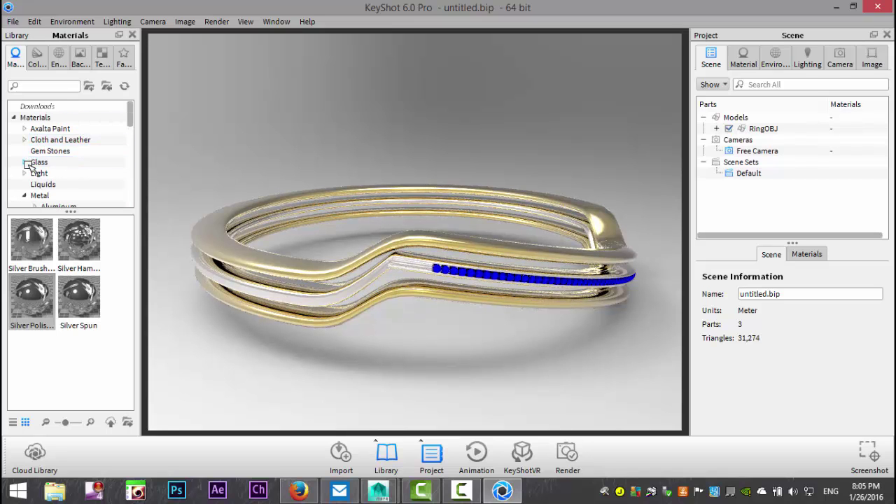
left_click(46, 151)
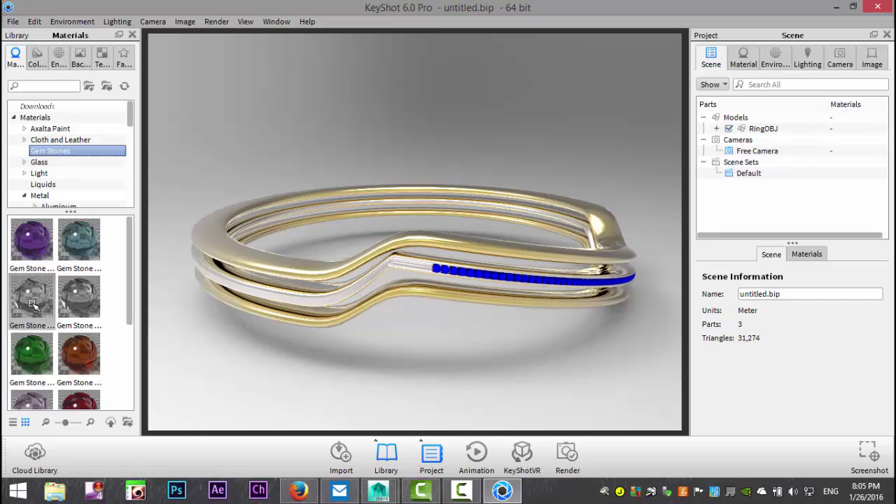
mouse_move(31, 302)
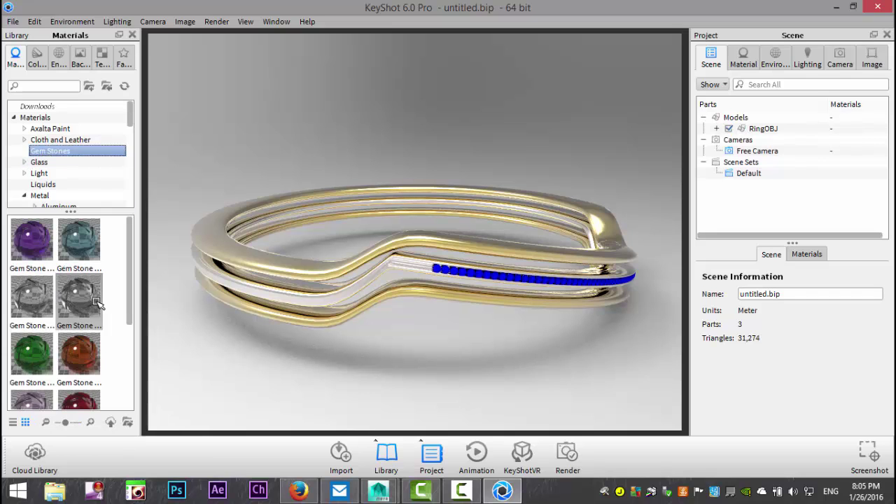
mouse_move(77, 297)
left_click_drag(77, 298, 444, 271)
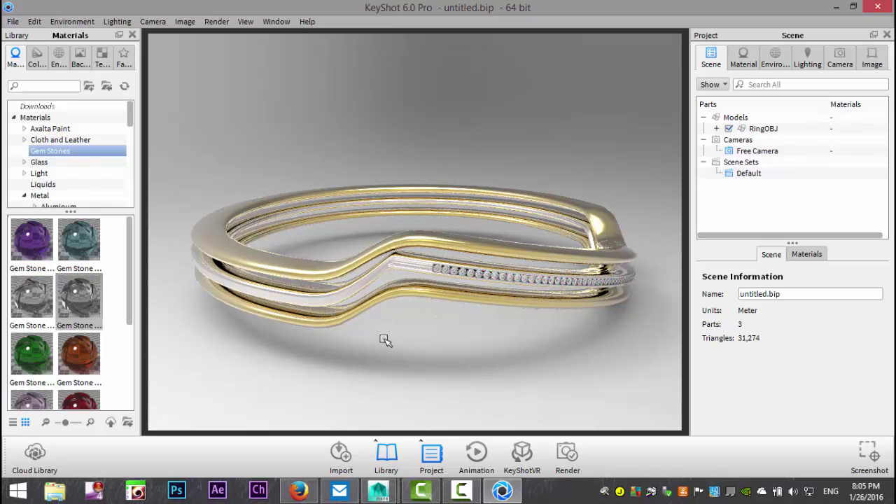
- Apply the basic precious-metal Gold 24k material to the ring's middle band
scroll(68, 163, "down", 1)
scroll(67, 163, "down", 2)
scroll(68, 160, "up", 1)
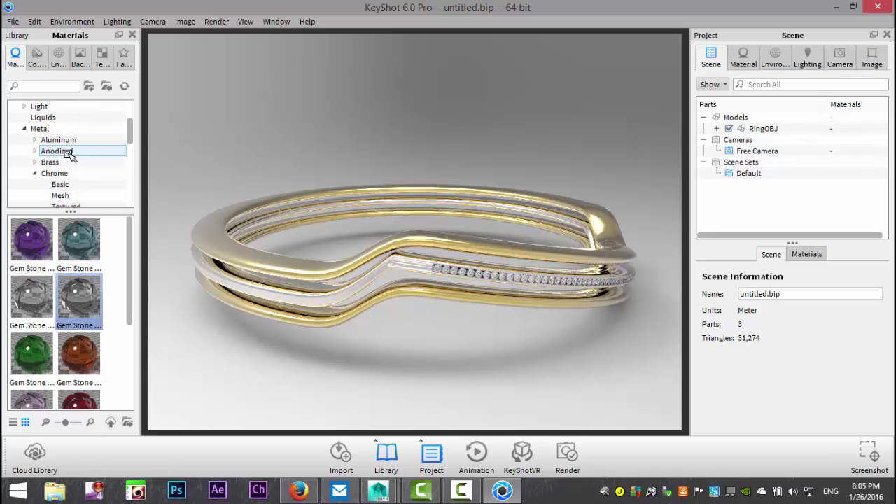
scroll(84, 156, "down", 1)
scroll(86, 155, "down", 2)
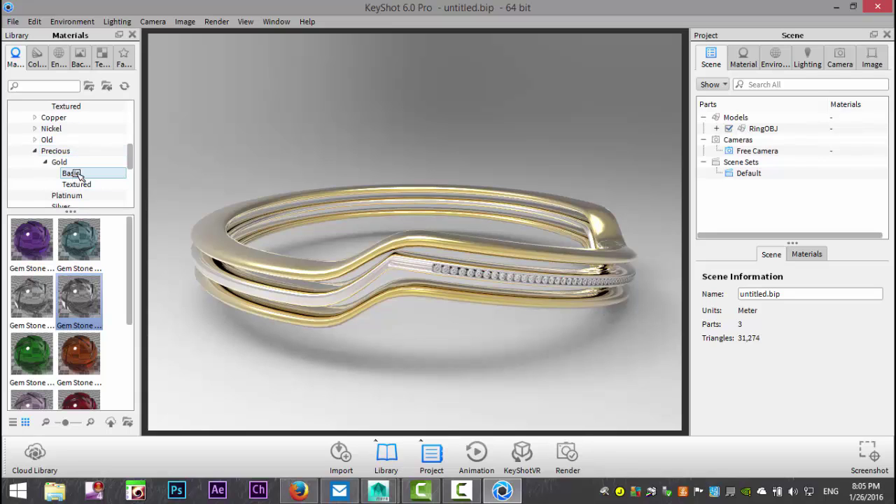
left_click(77, 174)
left_click_drag(31, 357, 280, 297)
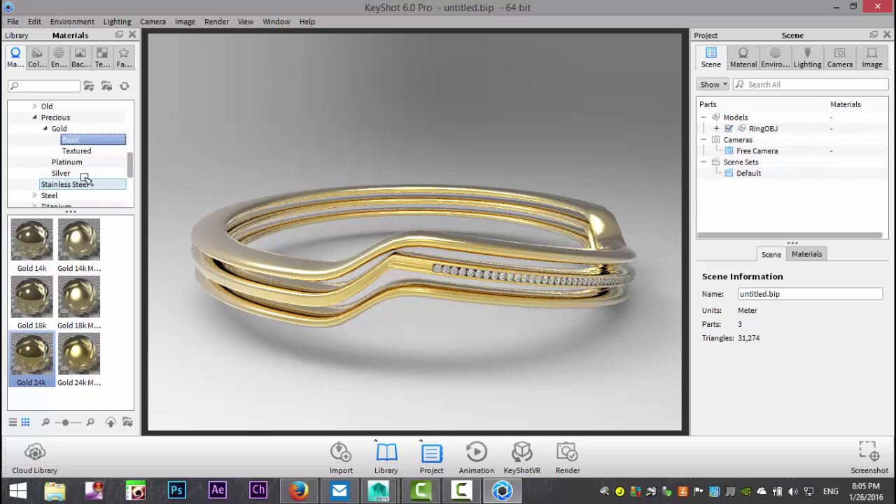
- Apply the precious-metal Silver Polished material to the ring's upper and lower bands
left_click(82, 173)
left_click_drag(189, 273, 271, 265)
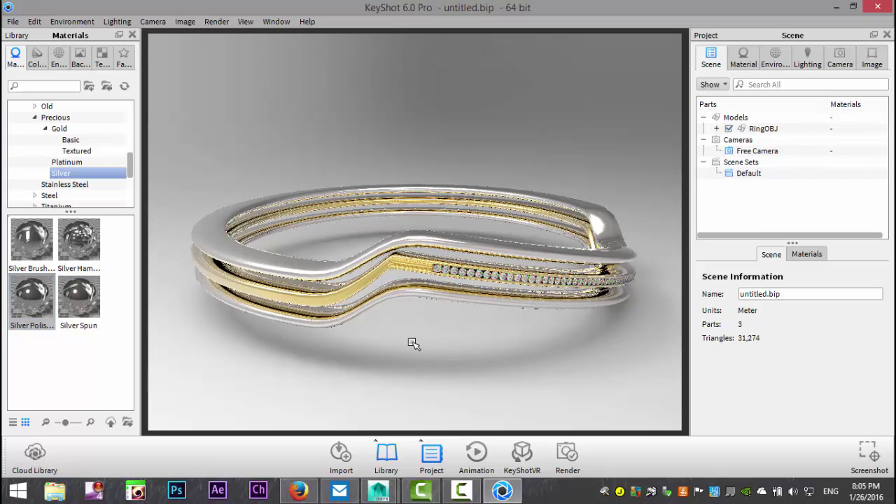
scroll(400, 362, "up", 3)
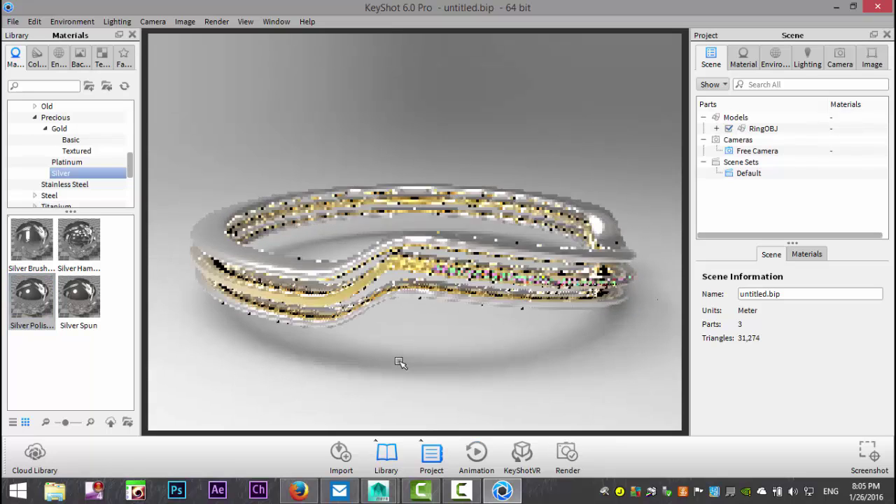
left_click_drag(472, 359, 359, 329)
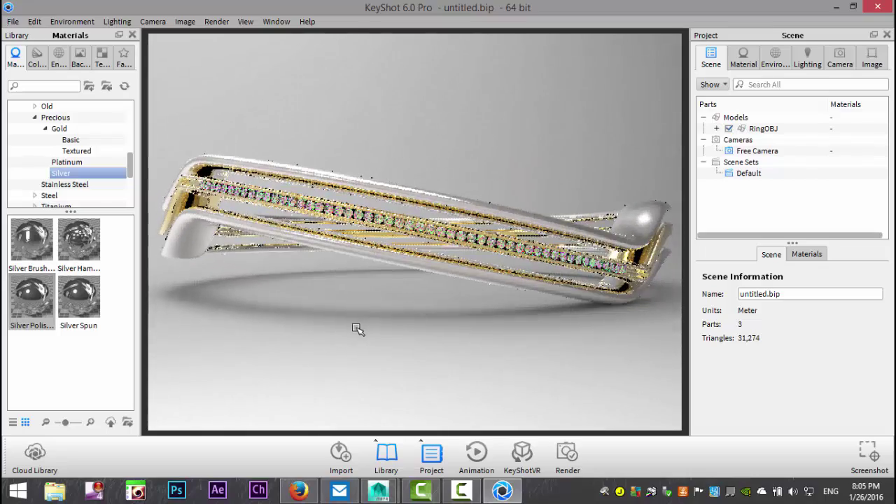
- Light the scene with the interior environment Conference_Room_3k
left_click(37, 56)
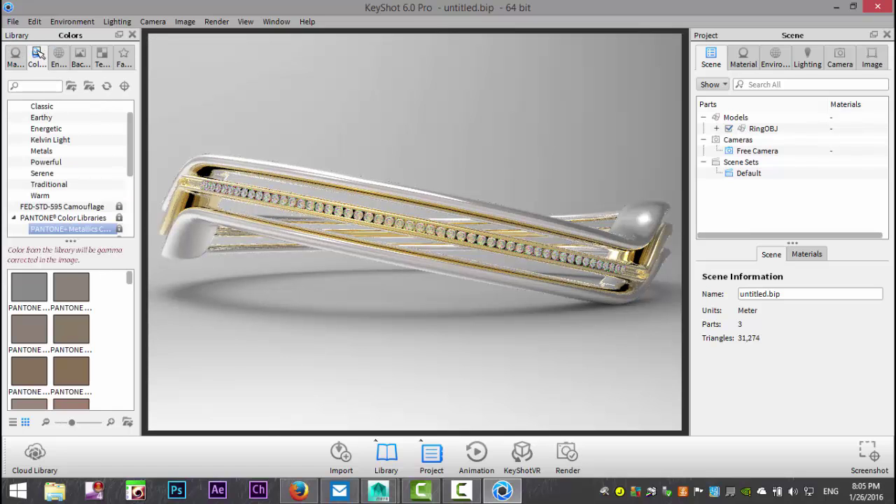
left_click(58, 56)
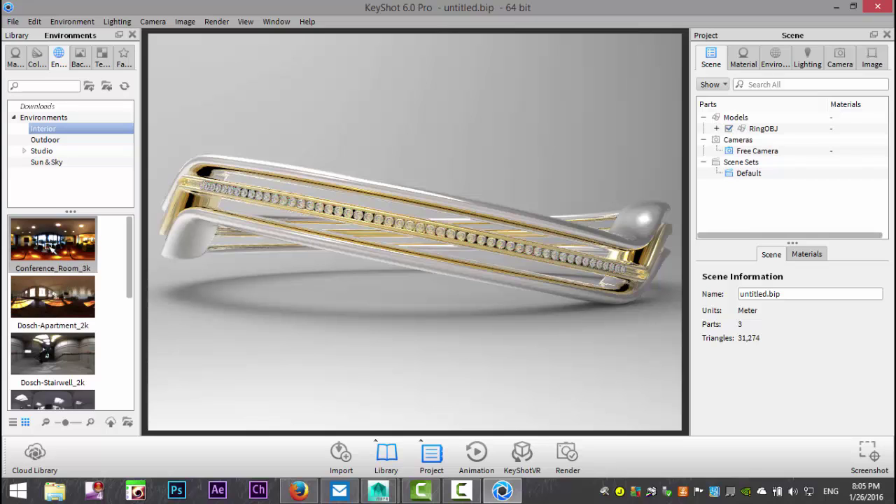
left_click_drag(49, 245, 318, 119)
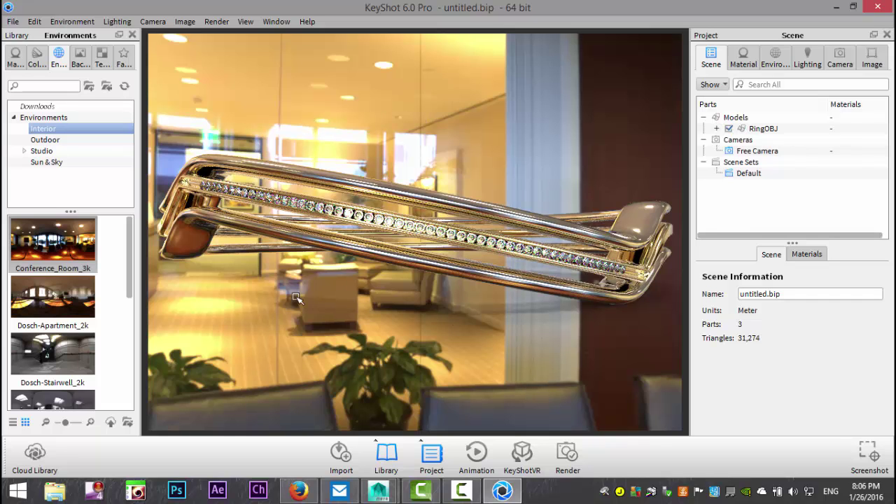
- Try the second studio backplate behind the ring and replace it with the lighter third studio backplate
left_click(80, 59)
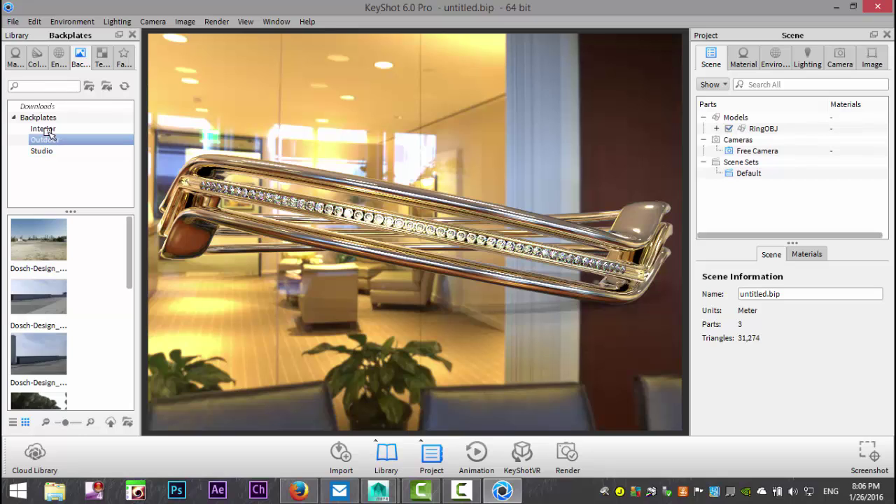
left_click(56, 129)
left_click(51, 152)
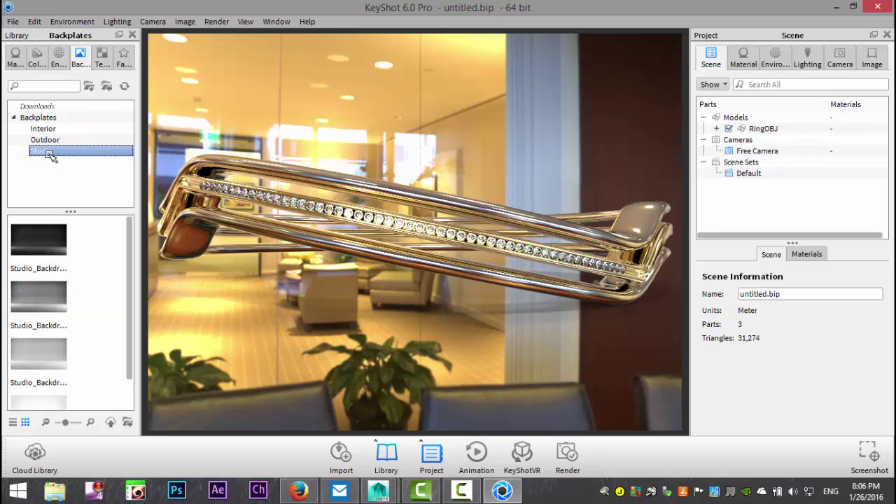
left_click_drag(39, 298, 231, 315)
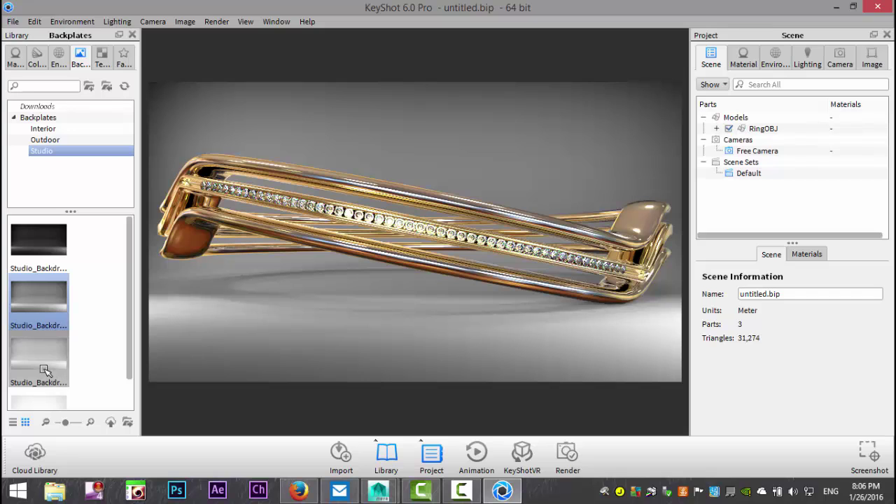
left_click_drag(42, 358, 264, 329)
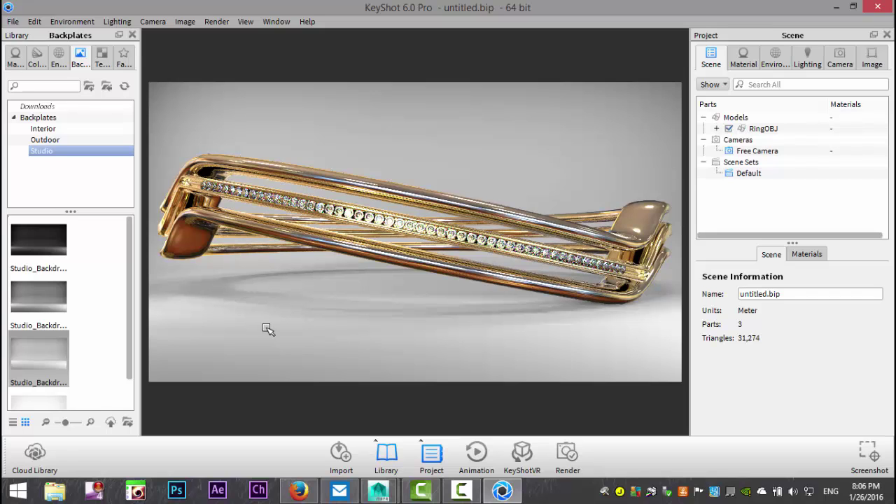
left_click_drag(277, 296, 400, 300)
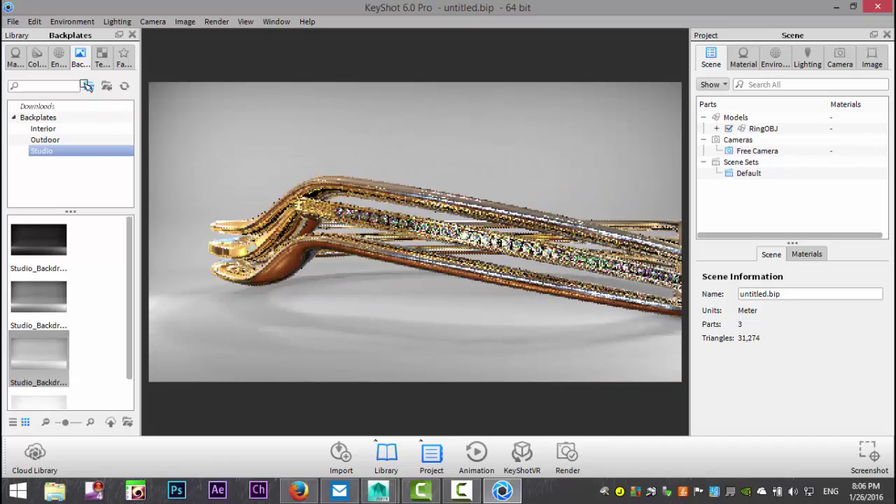
- Try the Overhead Array 2k environment from the studio overhead panels on the ring scene
left_click(35, 60)
left_click(59, 57)
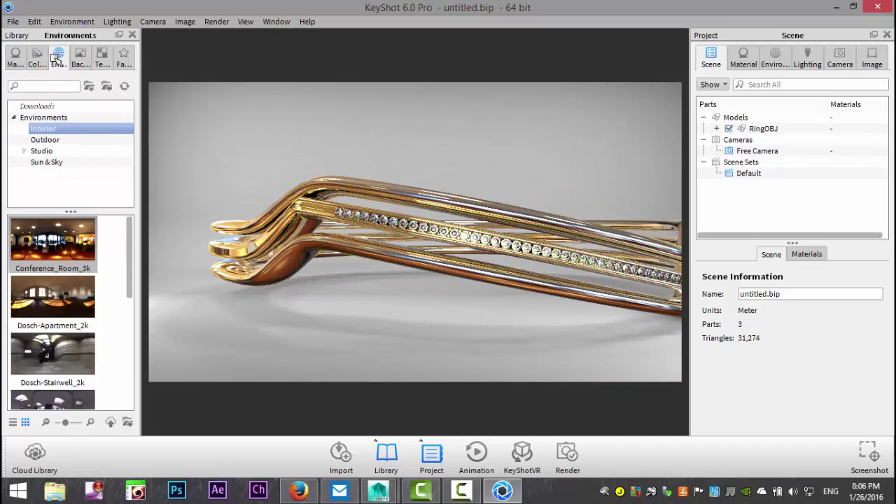
left_click(24, 152)
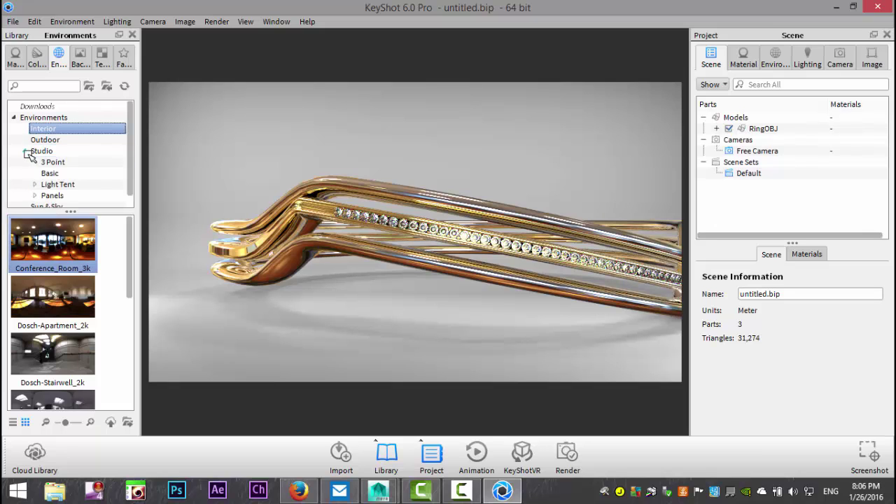
left_click(77, 162)
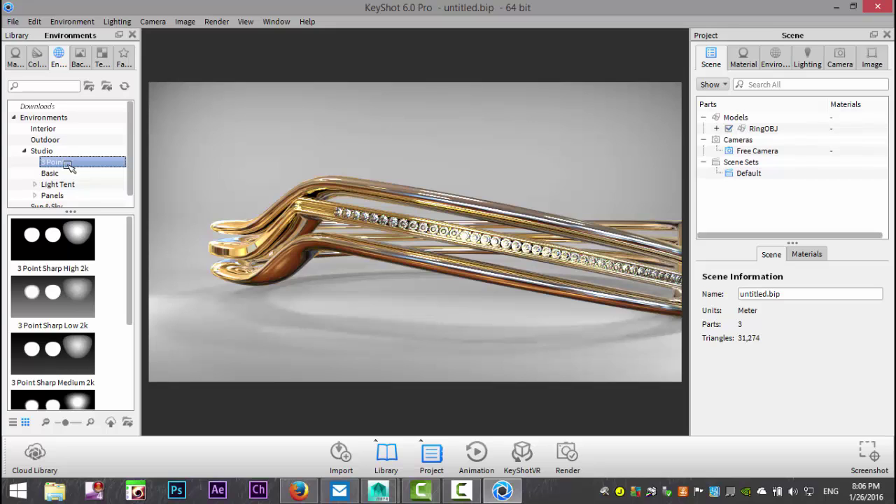
scroll(76, 279, "down", 3)
left_click(60, 175)
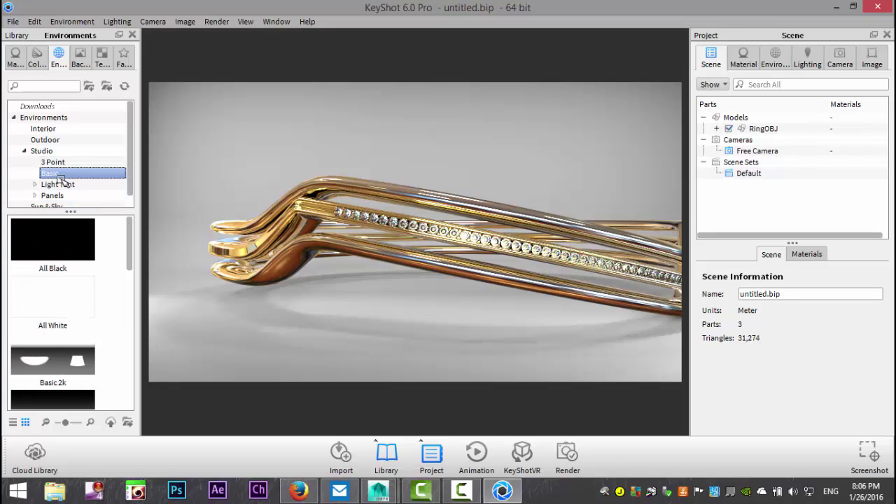
scroll(71, 266, "down", 10)
scroll(74, 280, "up", 10)
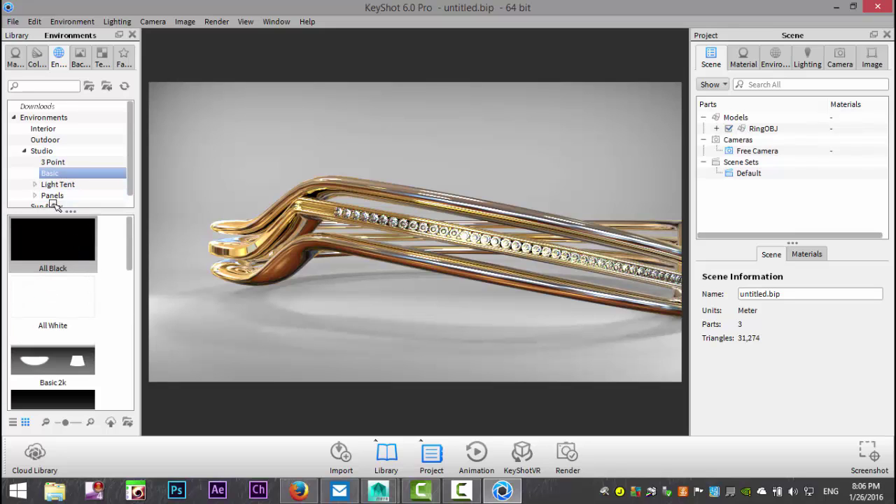
scroll(79, 171, "down", 1)
left_click(34, 184)
left_click(70, 196)
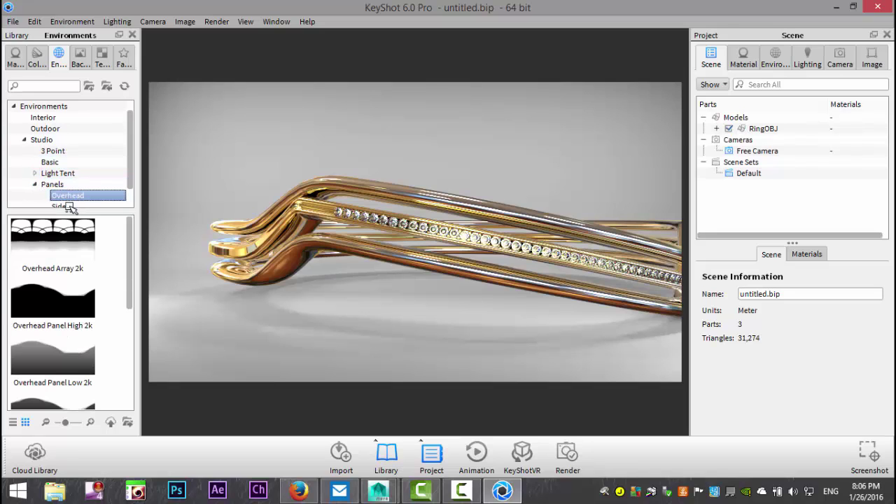
left_click_drag(61, 234, 238, 143)
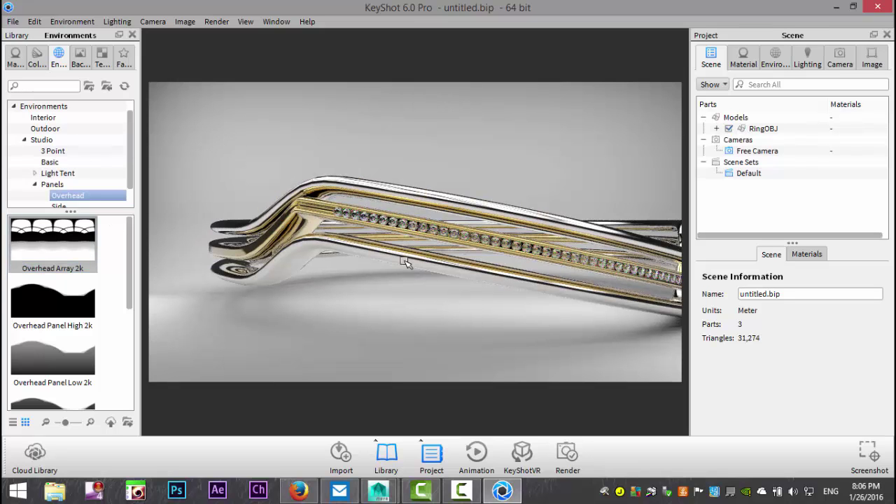
- Try the 3 Point Sharp High 2k studio environment on the ring scene
left_click(55, 151)
left_click_drag(63, 236, 233, 161)
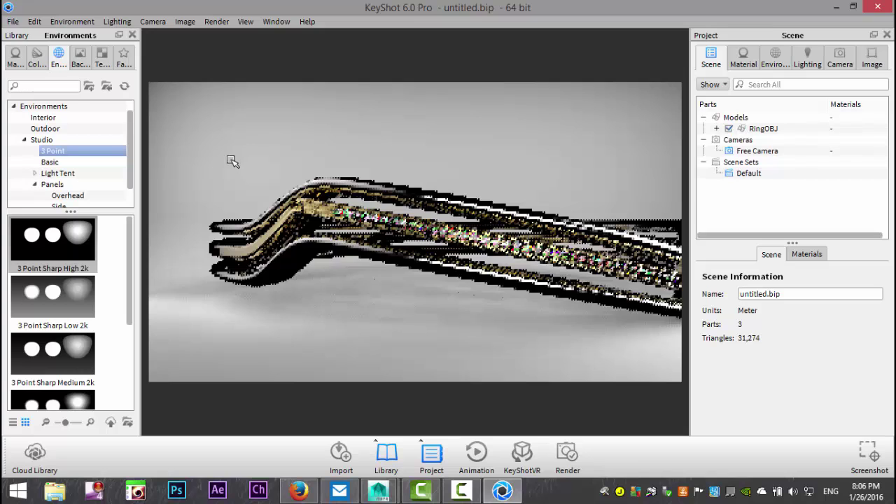
left_click(61, 256)
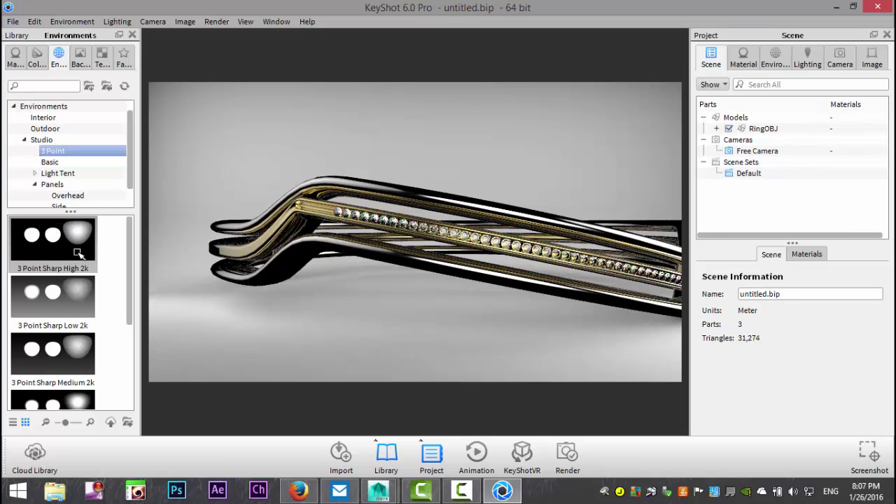
- Compare the interior environments by applying Conference_Room_3k and replacing it with Dosch-Apartment_2k
scroll(76, 179, "up", 1)
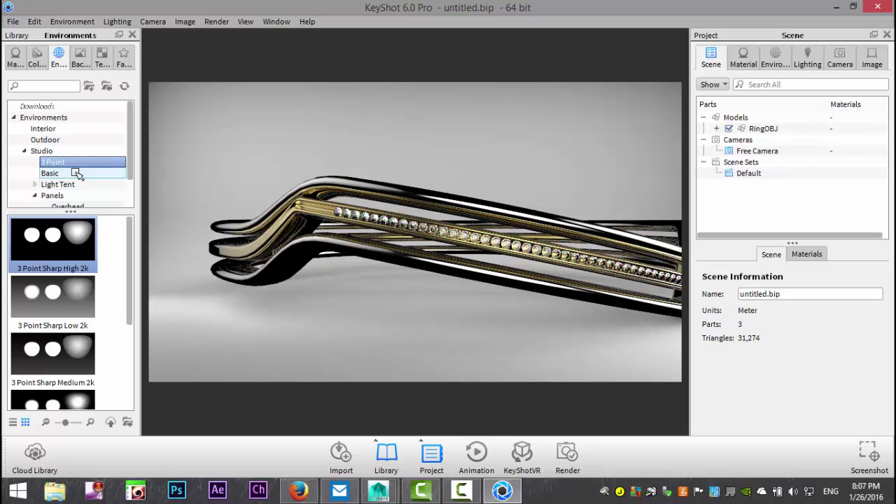
left_click(54, 129)
left_click(50, 249)
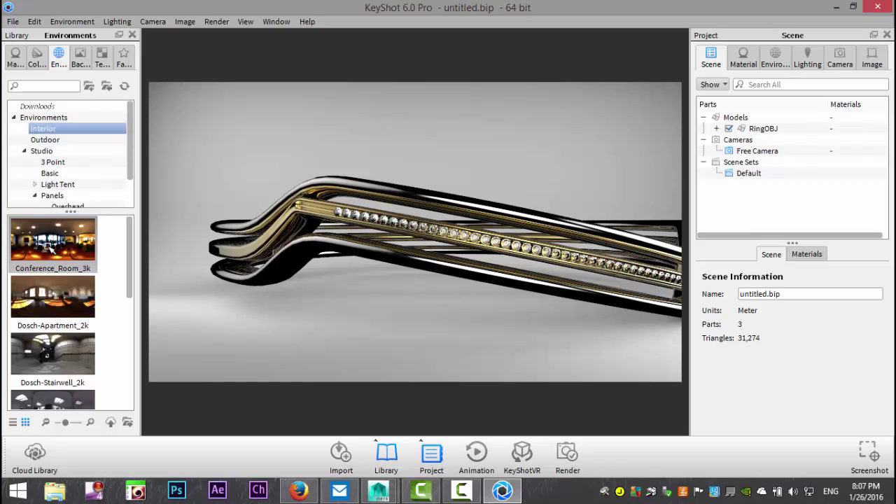
left_click_drag(203, 160, 67, 290)
scroll(59, 301, "down", 5)
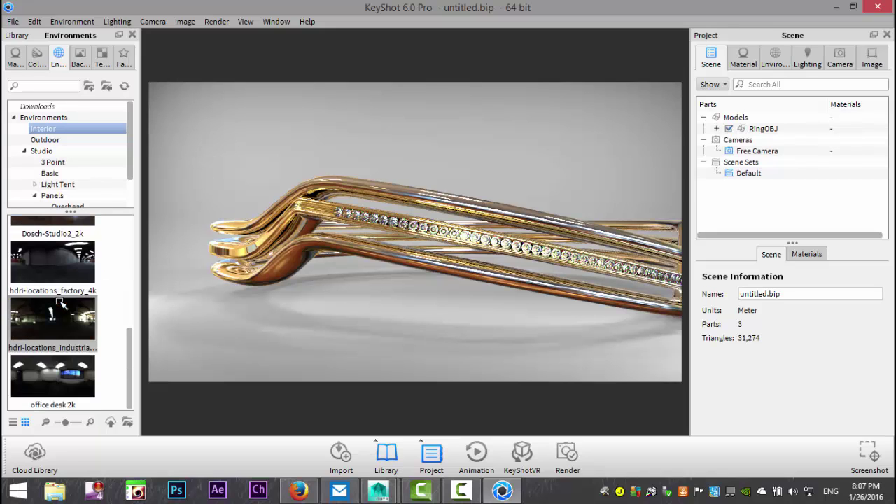
scroll(65, 310, "up", 5)
left_click(79, 295)
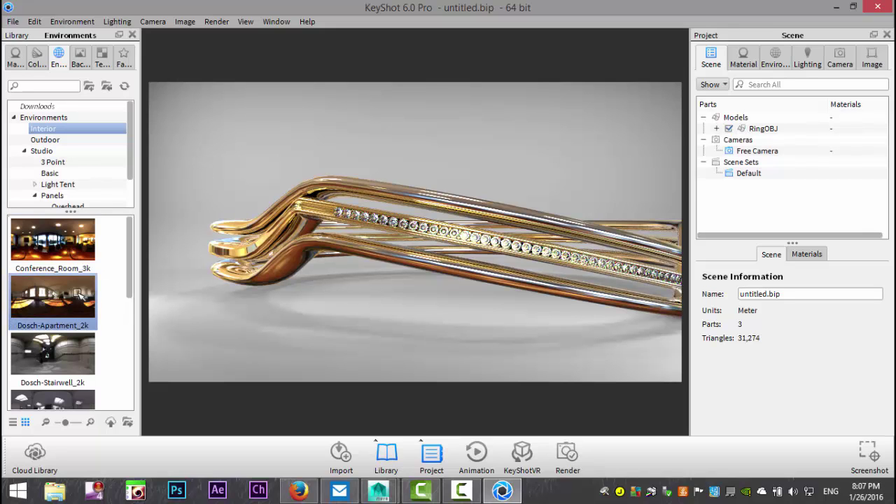
left_click_drag(196, 175, 214, 143)
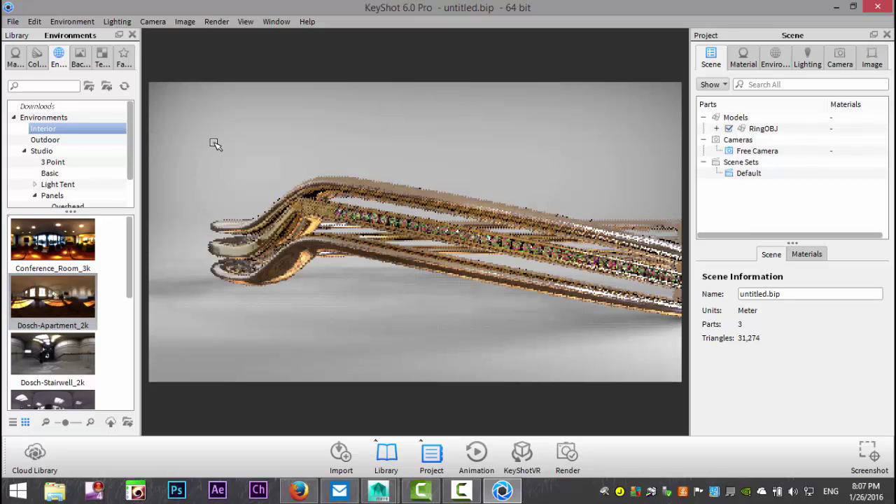
- Restore Conference_Room_3k as the scene's environment
left_click(97, 239)
left_click_drag(96, 239, 218, 153)
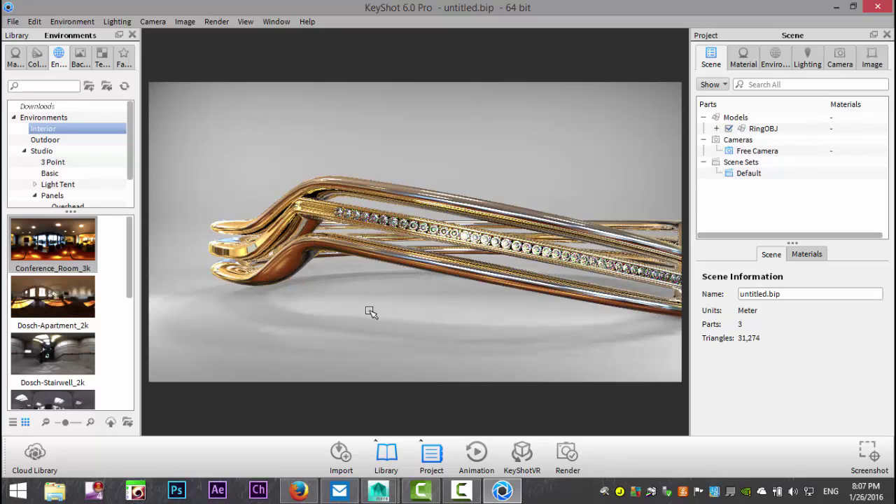
left_click_drag(380, 301, 301, 295)
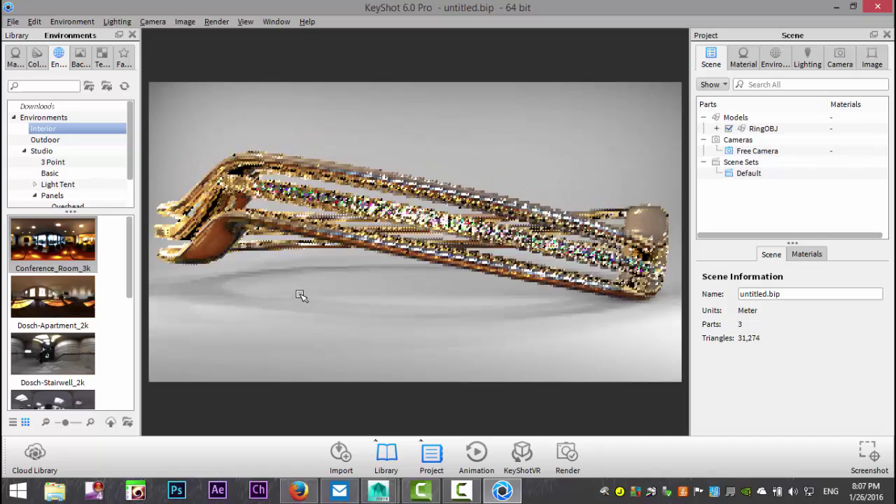
- Enable ground illumination in the scene's lighting settings
left_click(114, 22)
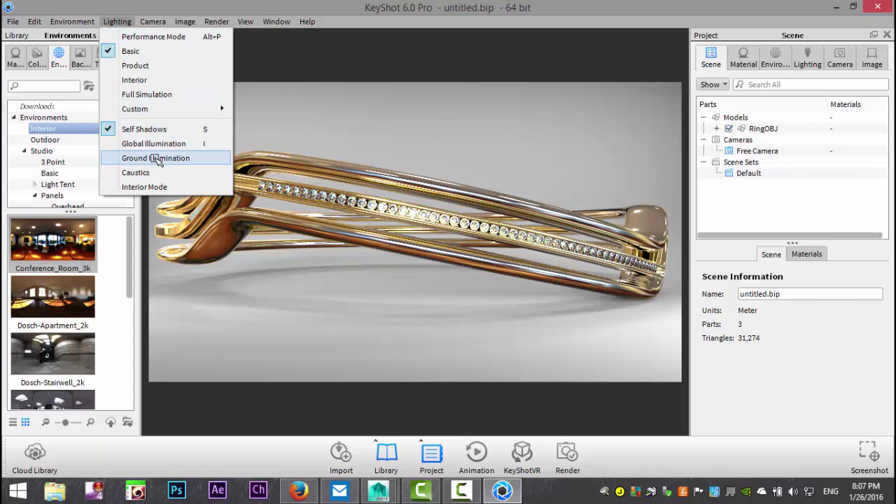
left_click(156, 158)
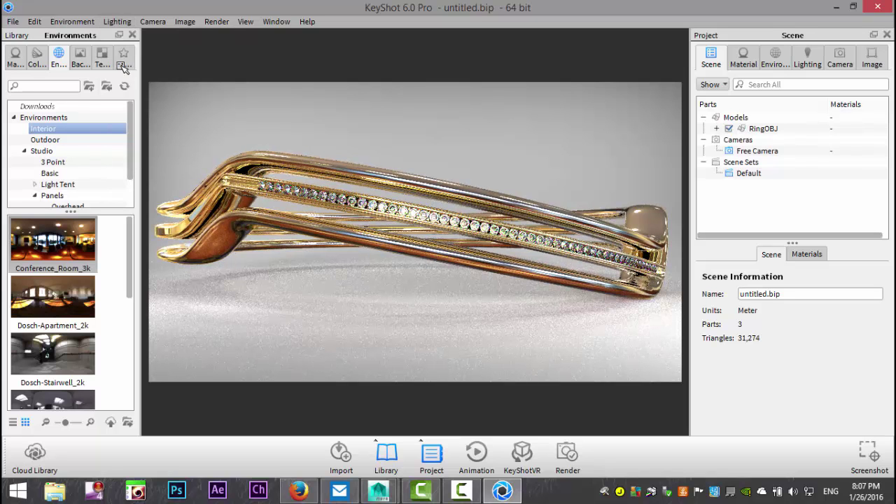
left_click(116, 21)
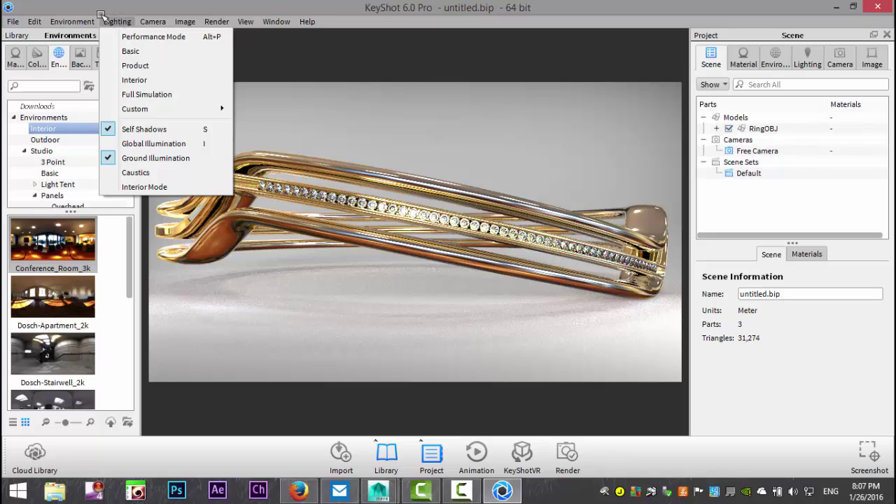
mouse_move(80, 21)
mouse_move(189, 26)
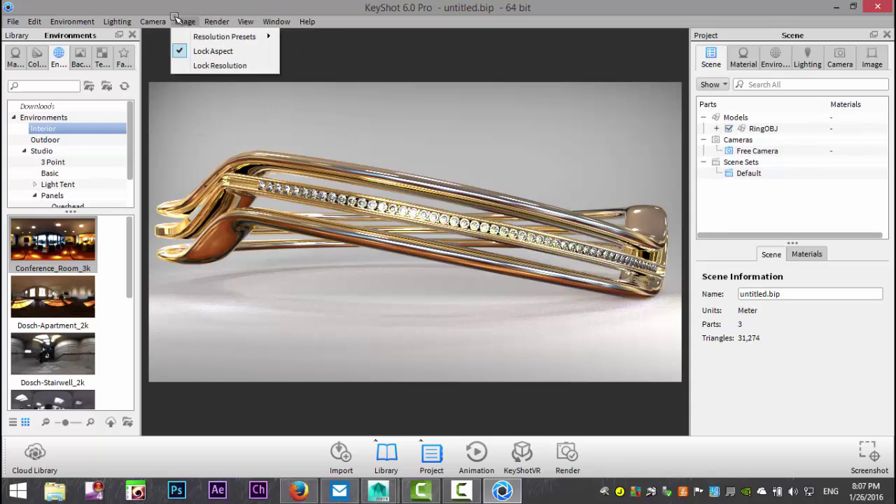
mouse_move(146, 23)
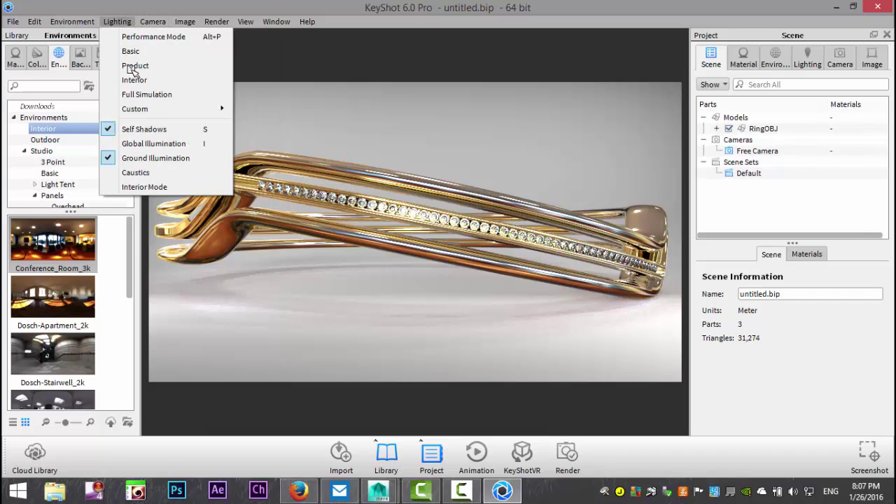
- Enable caustics, ground reflections and Flatten Ground for the ring scene
left_click(137, 175)
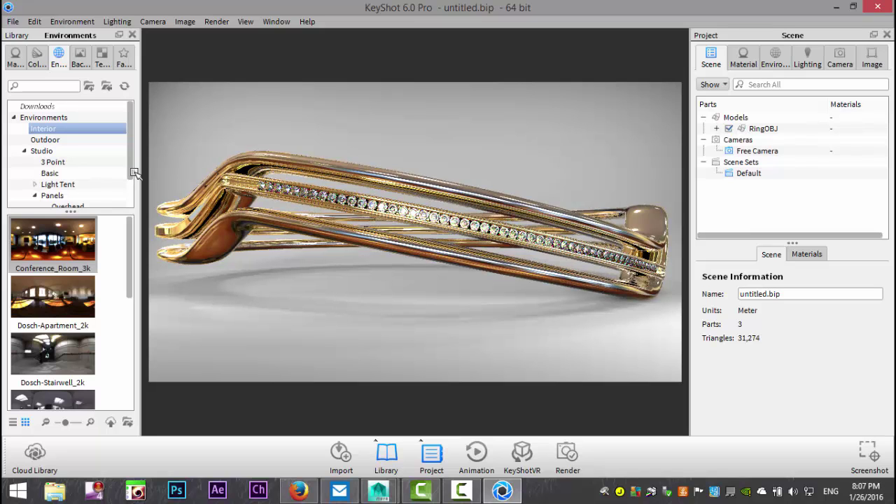
left_click(87, 22)
mouse_move(109, 59)
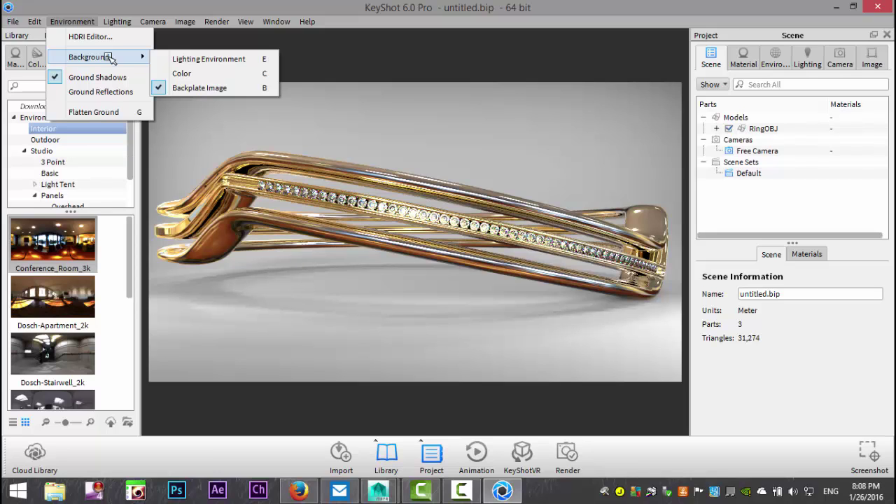
left_click(112, 92)
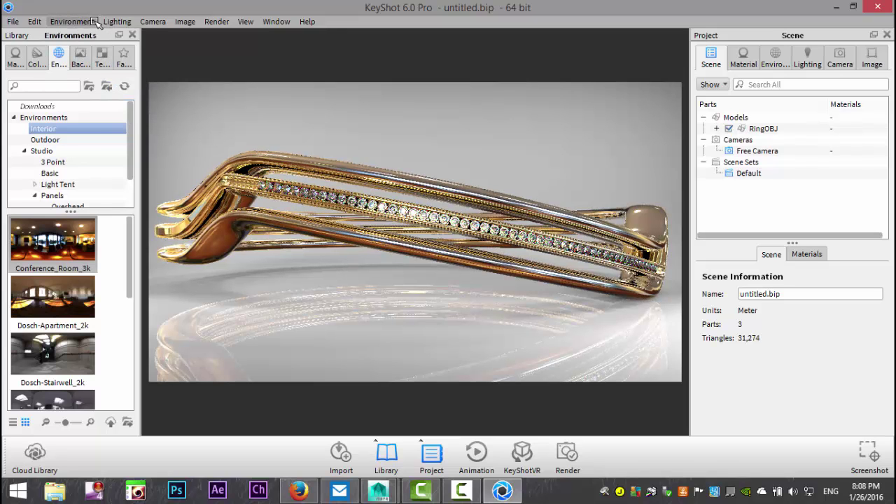
left_click(80, 23)
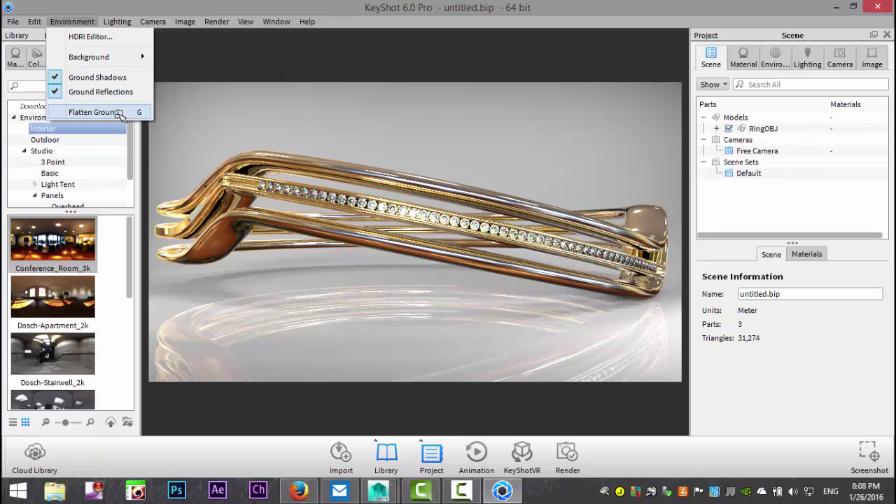
left_click(95, 112)
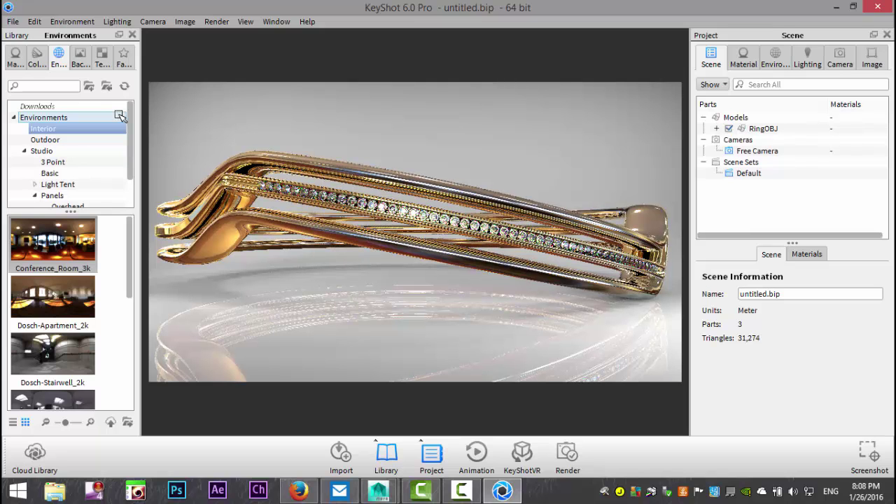
- Compare the Performance Mode and Product lighting presets on the ring scene
left_click(118, 22)
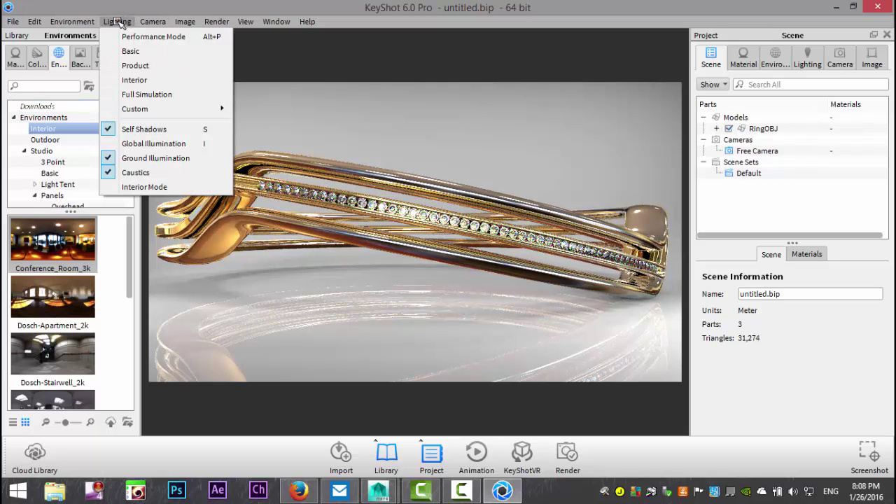
left_click(153, 37)
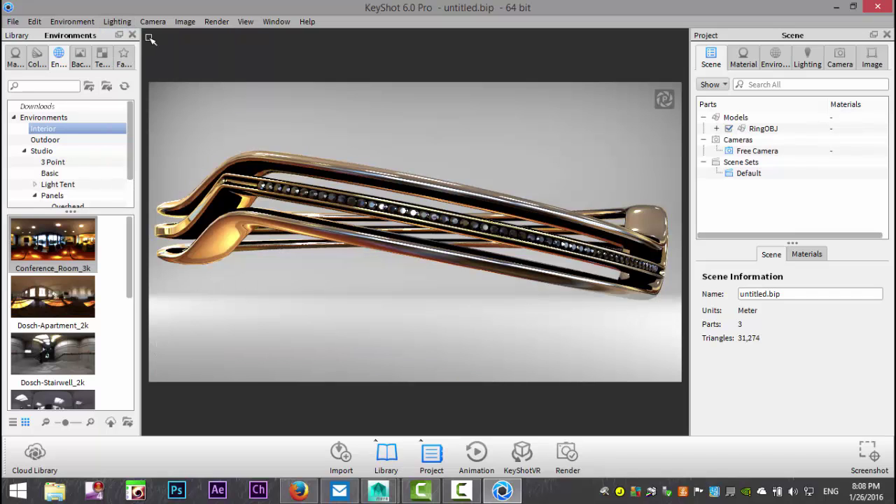
left_click(117, 22)
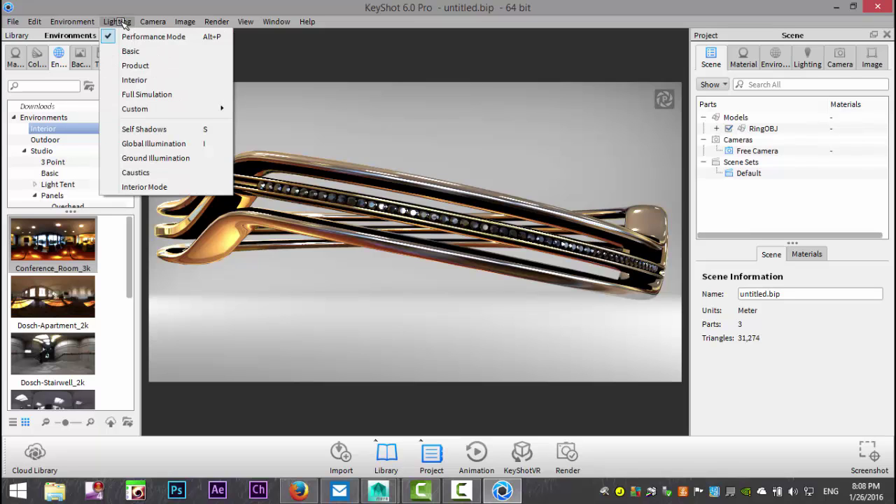
left_click(136, 66)
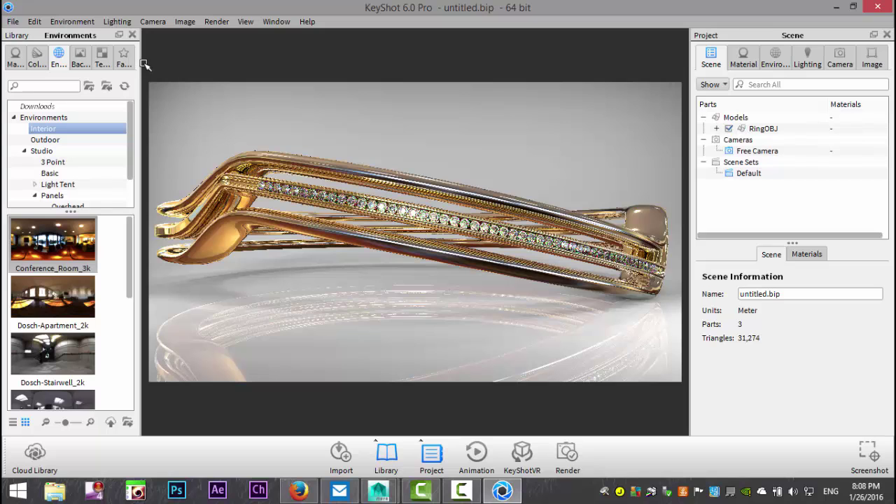
- Apply the custom Jewelry lighting preset to the scene
left_click(121, 24)
mouse_move(164, 107)
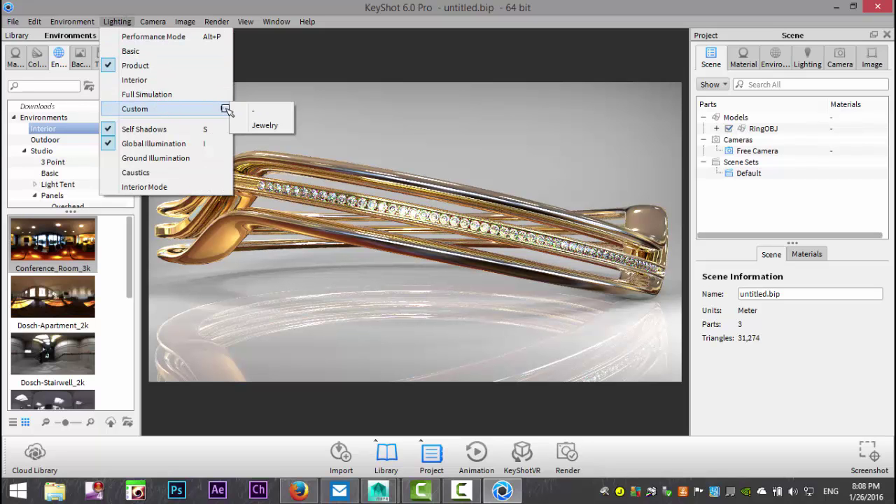
left_click(265, 126)
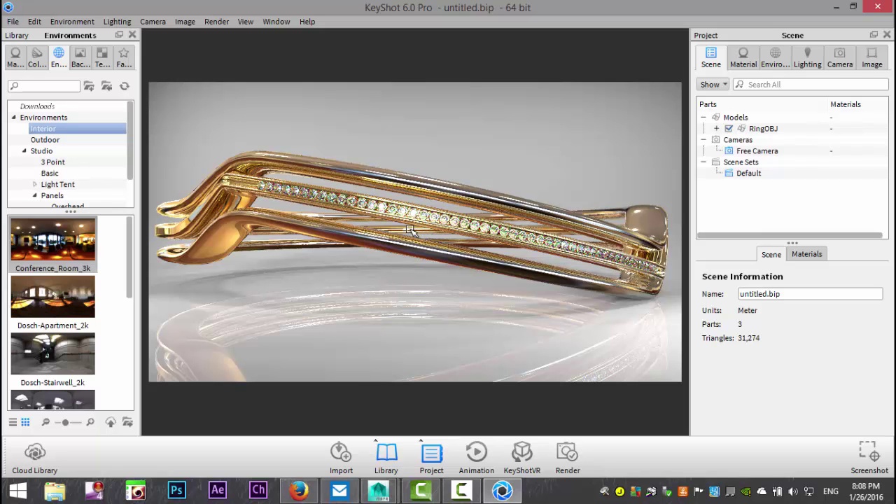
- Set up a close-up still render of the diamond row, named Ring1 and saved to the Desktop folder
mouse_move(417, 203)
left_mouse_down()
mouse_move(406, 234)
mouse_move(341, 215)
mouse_move(422, 271)
left_mouse_up()
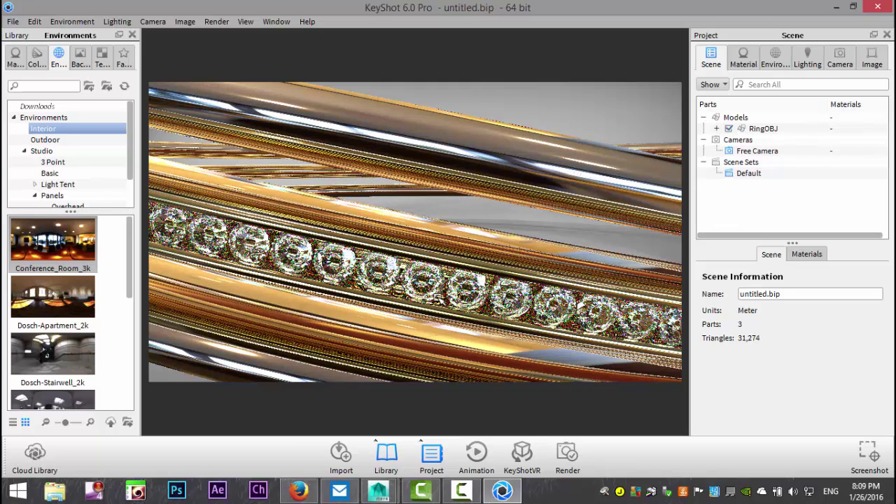
left_click(217, 21)
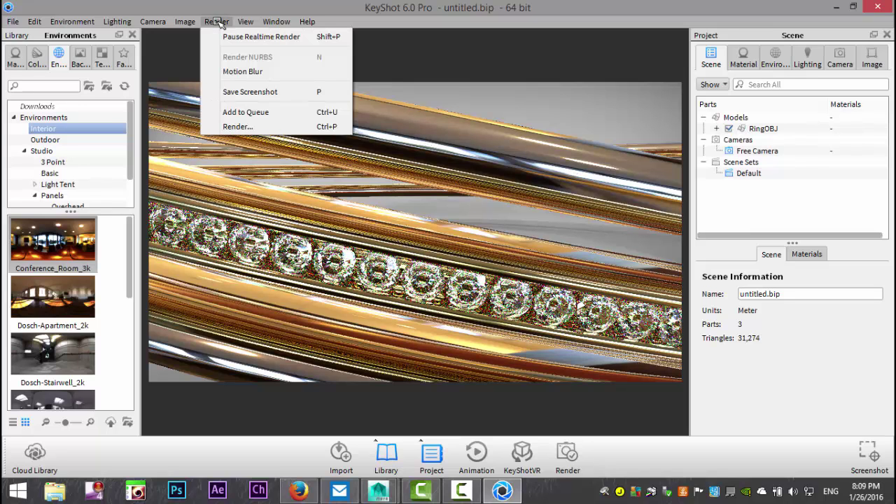
left_click(238, 127)
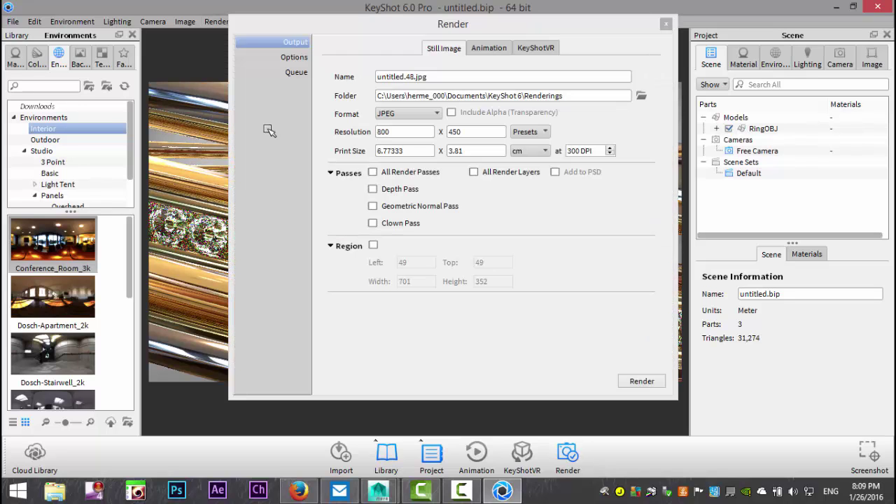
left_click_drag(433, 77, 303, 80)
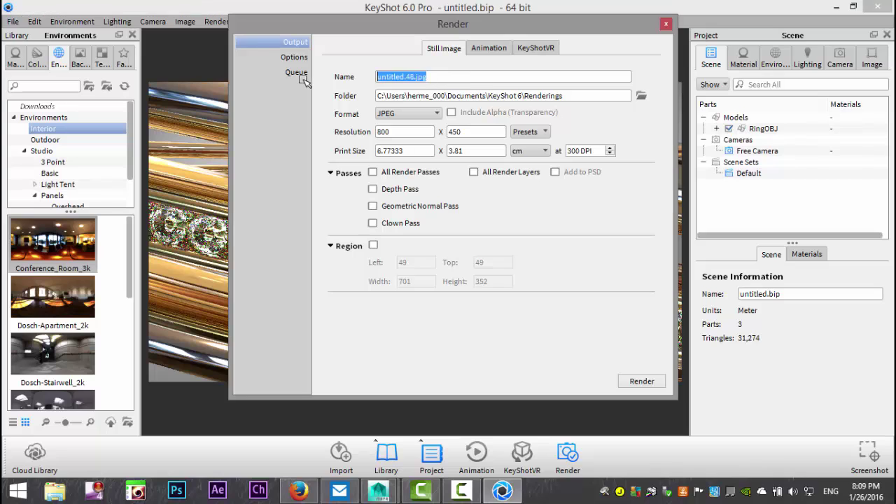
type("Rin")
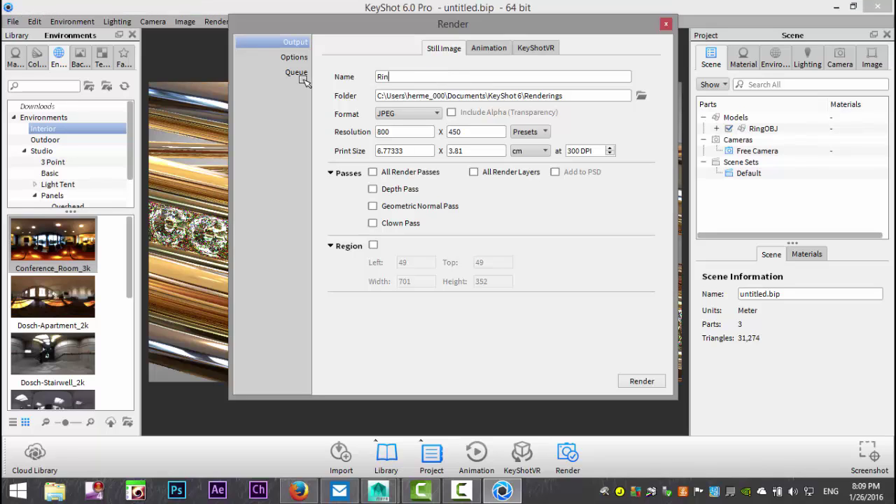
left_click(641, 96)
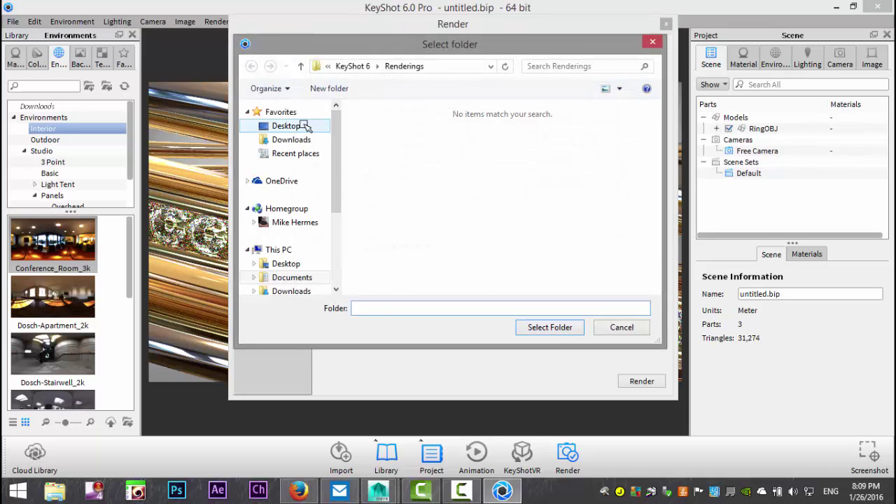
left_click(294, 125)
left_click(550, 327)
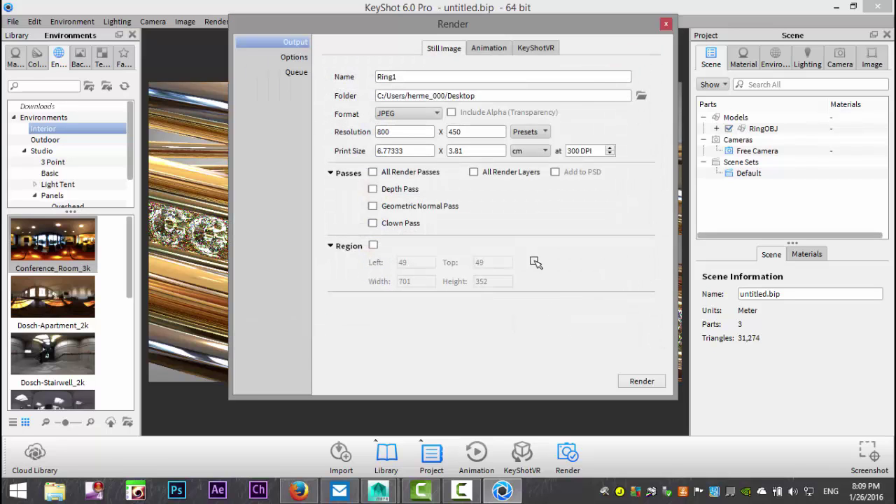
- Set the render resolution to the 1920 x 1080 preset and render the still image
left_click(538, 132)
left_click(549, 147)
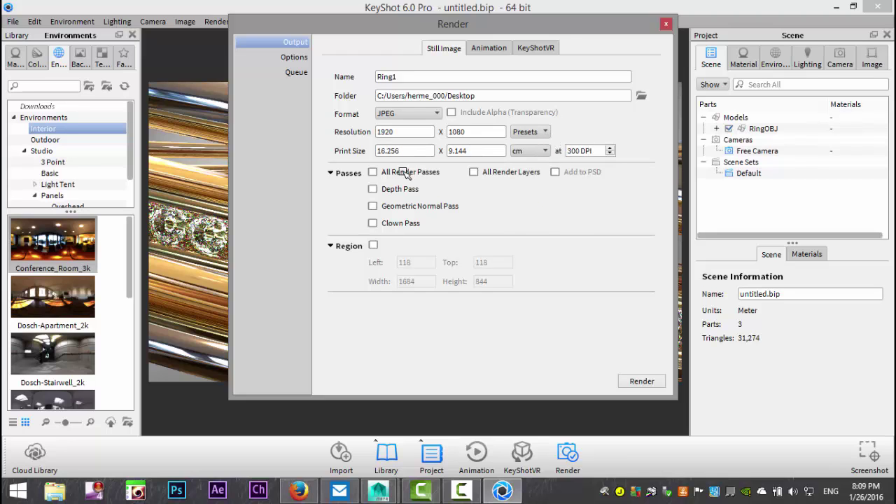
left_click(639, 382)
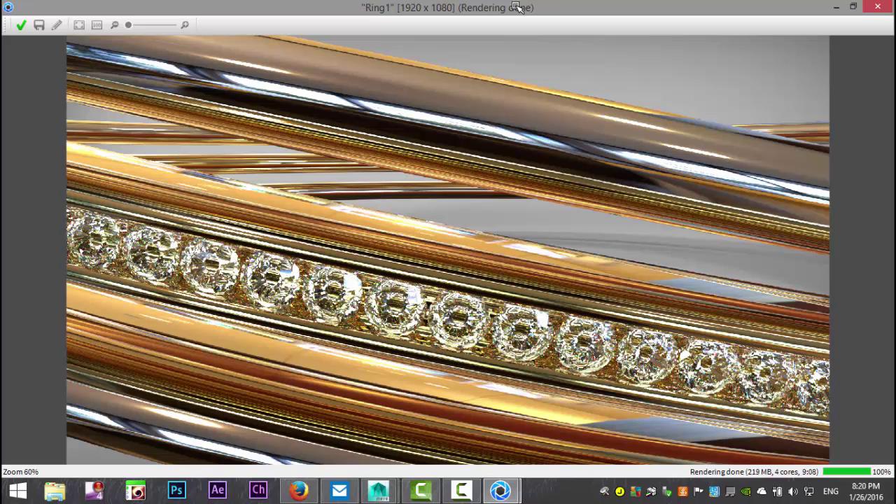
- Examine the finished Ring1 render in its output window and close it
left_click(837, 7)
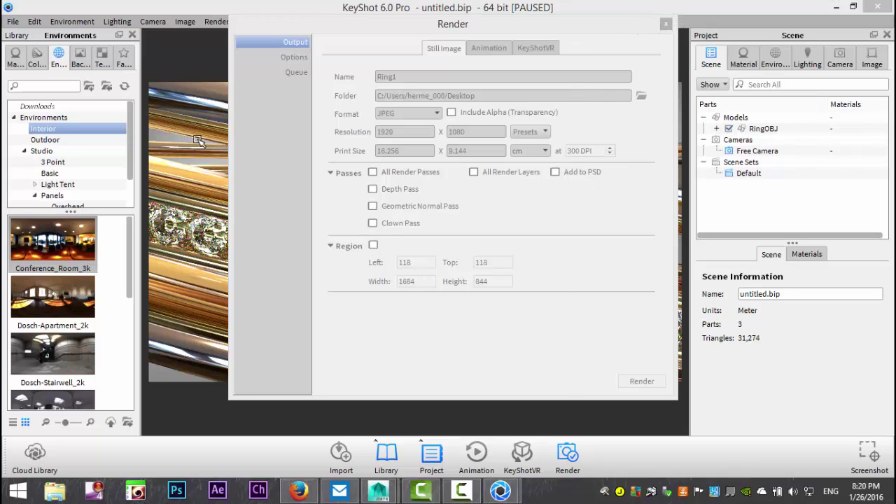
mouse_move(500, 490)
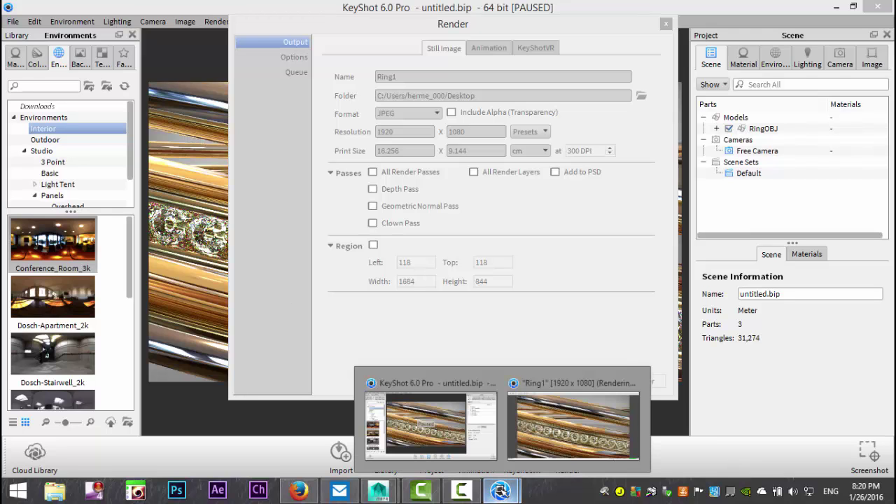
left_click(571, 440)
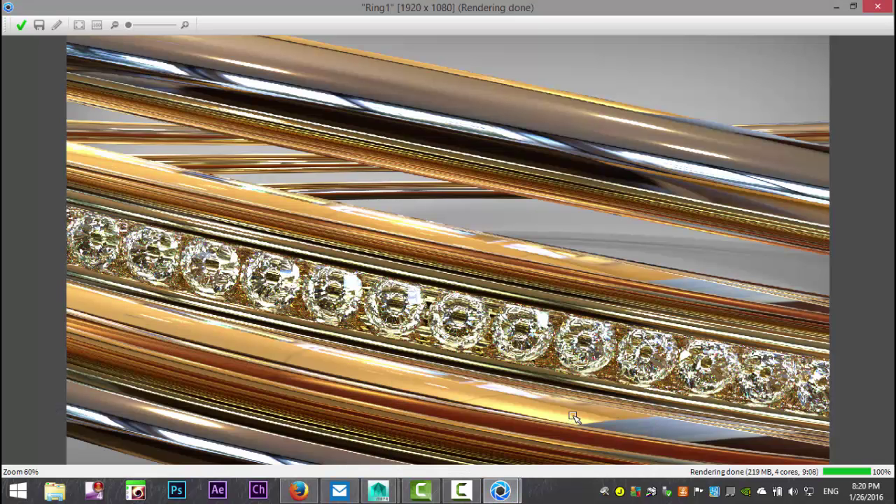
key("alt+F4")
- Frame the whole ring from a slightly raised angle facing its bent front, and open the render settings for another still image
left_click_drag(461, 258, 436, 249)
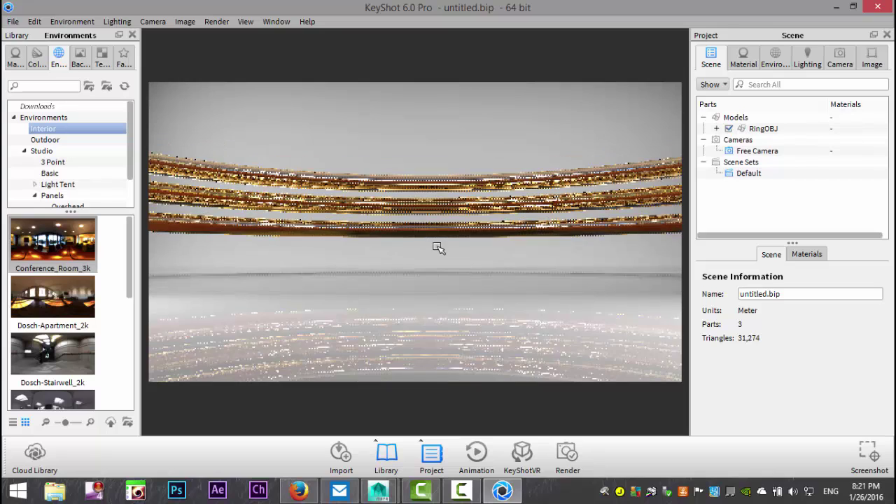
left_click_drag(427, 238, 430, 238)
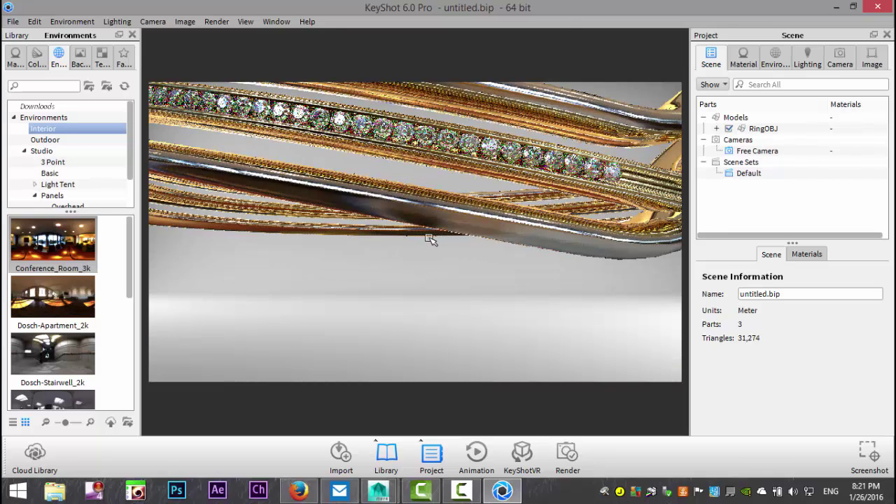
scroll(430, 238, "down", 5)
scroll(432, 239, "down", 3)
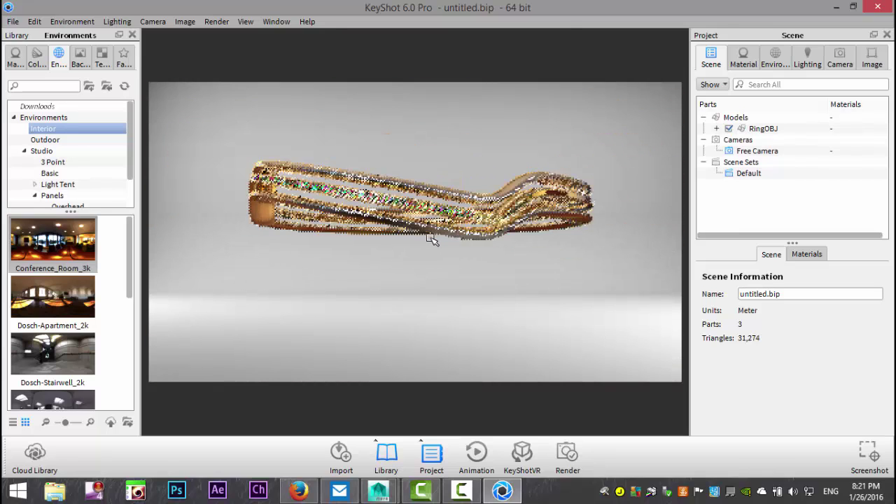
left_click_drag(433, 244, 418, 270)
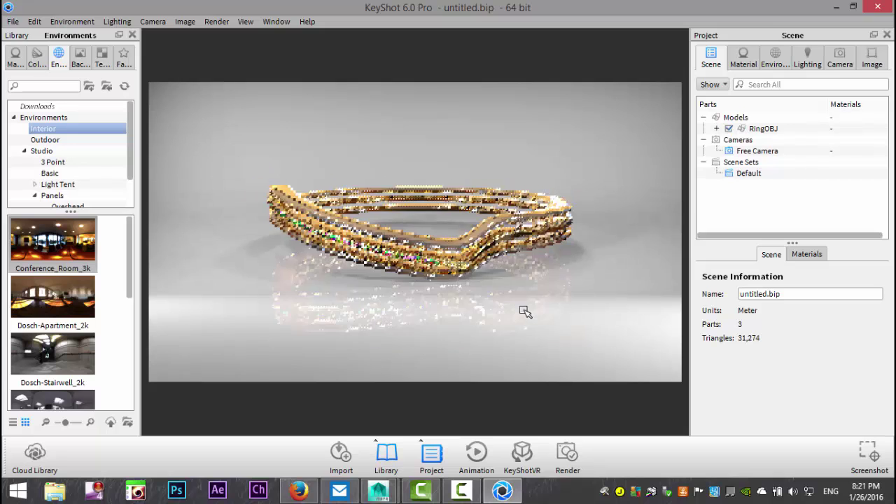
scroll(525, 309, "up", 2)
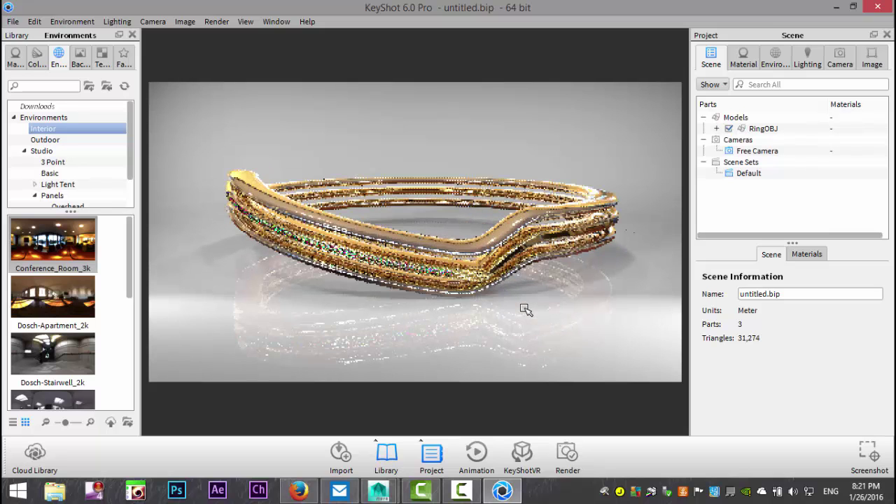
scroll(526, 309, "up", 2)
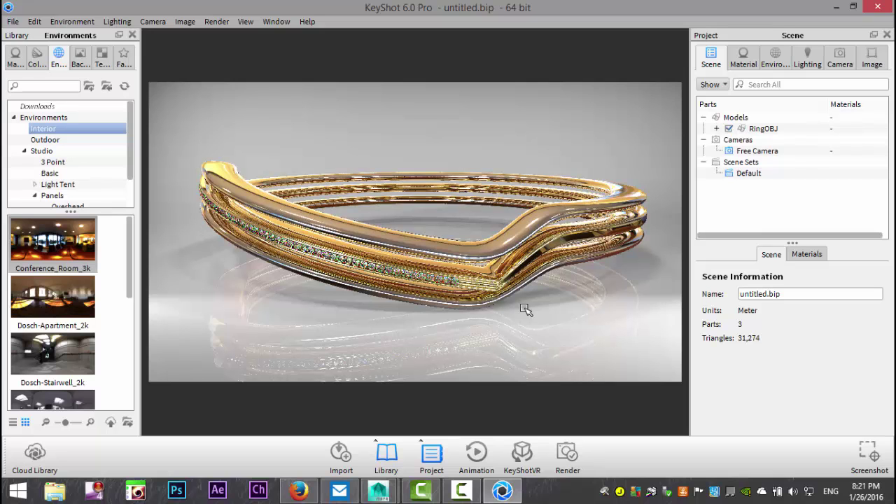
key("alt")
mouse_move(519, 308)
left_mouse_down()
mouse_move(511, 300)
mouse_move(521, 318)
left_mouse_up()
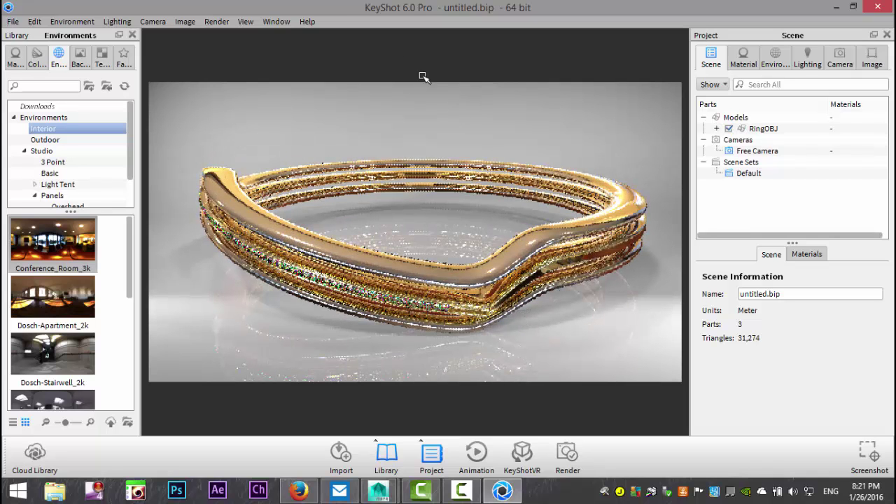
left_click(217, 21)
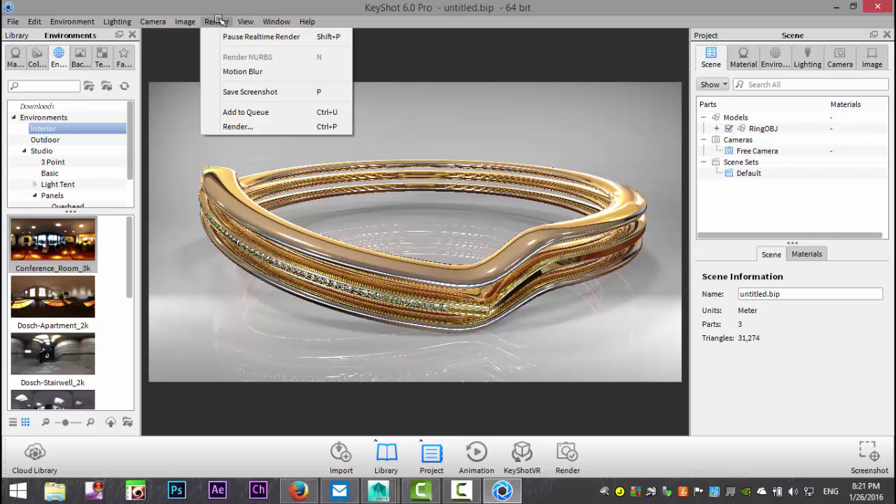
left_click(270, 127)
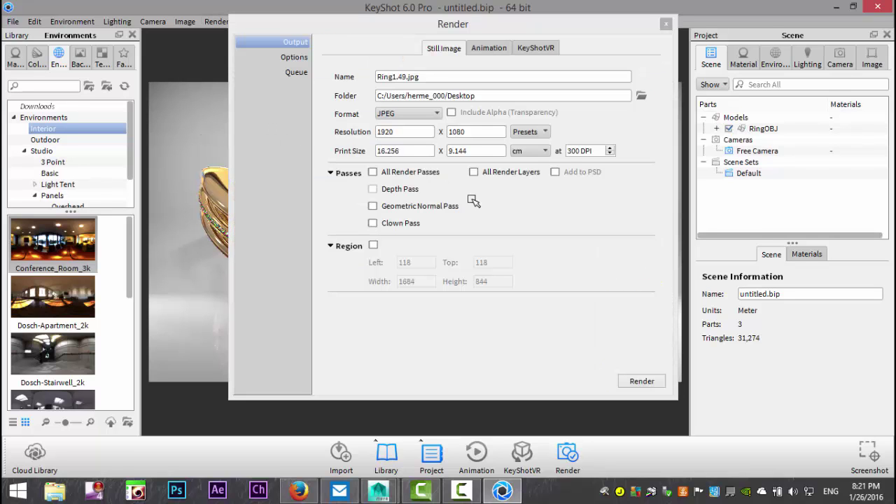